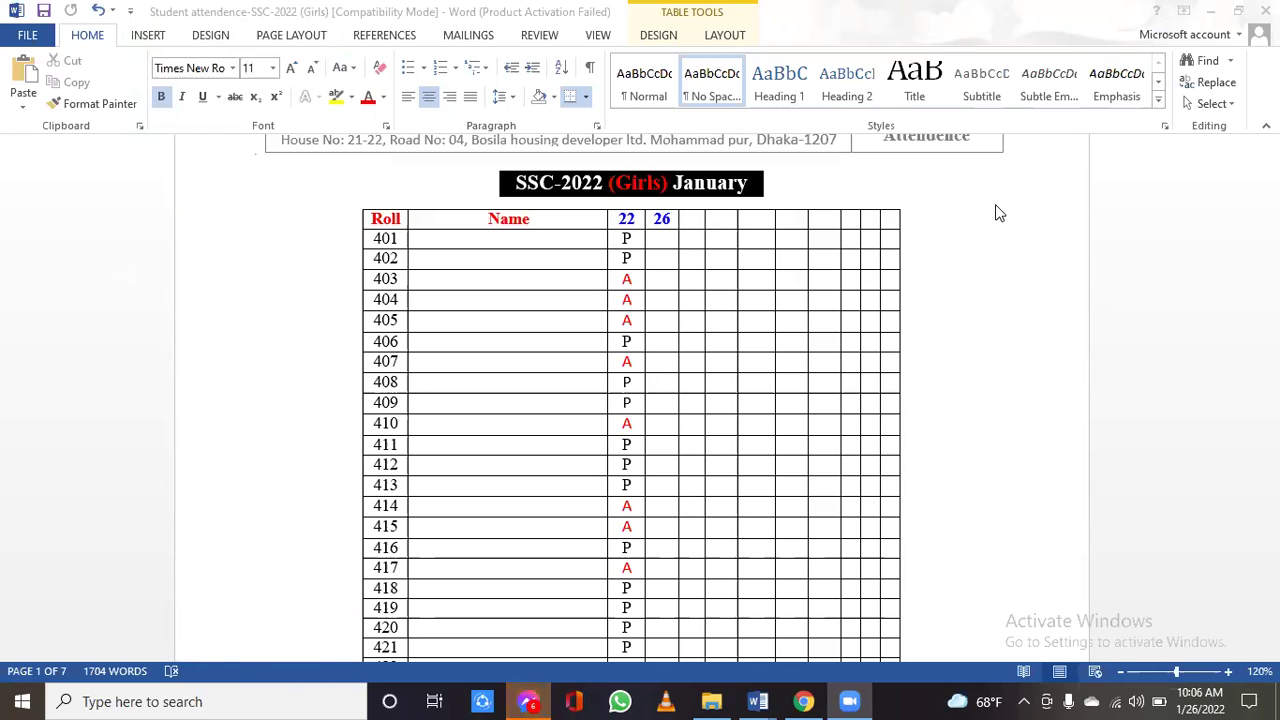
- Mark roll 403 as present with a P in the 26 January column of the attendance table
{"action": "left_click", "coordinate": [664, 240]}
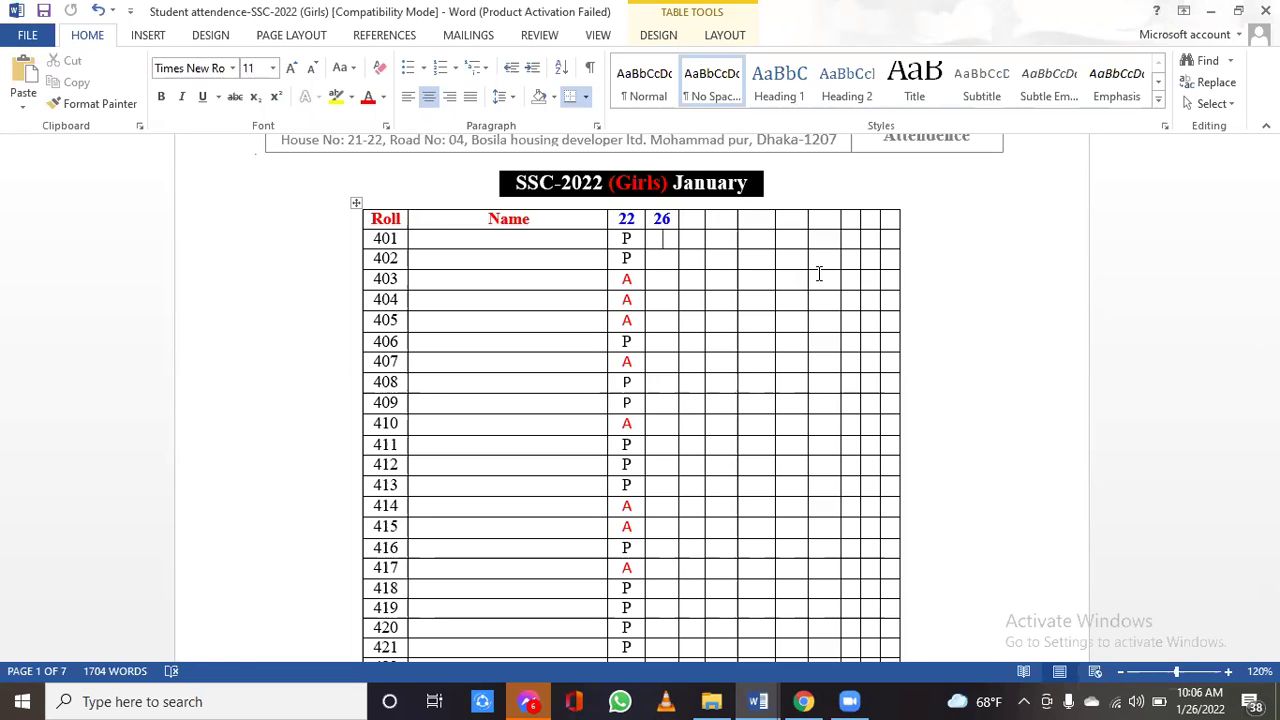
{"action": "key", "text": "Down"}
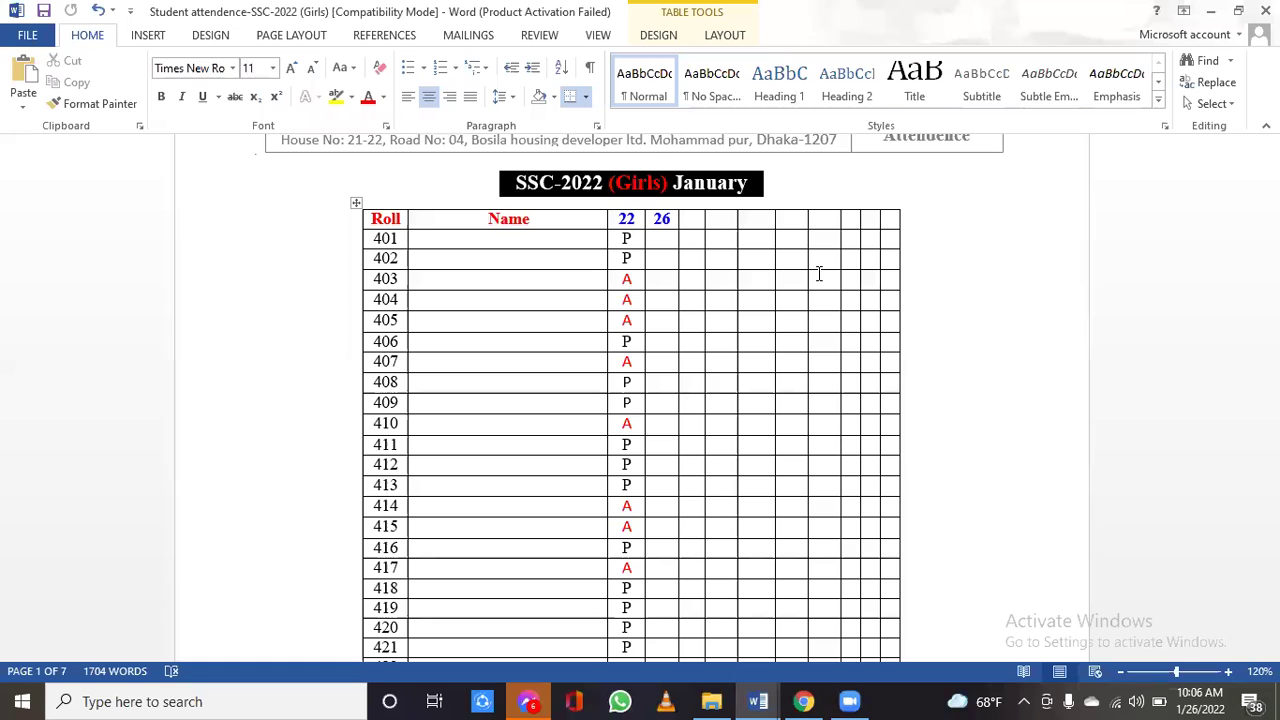
{"action": "key", "text": "Down"}
{"action": "type", "text": "P"}
{"action": "key", "text": "Down"}
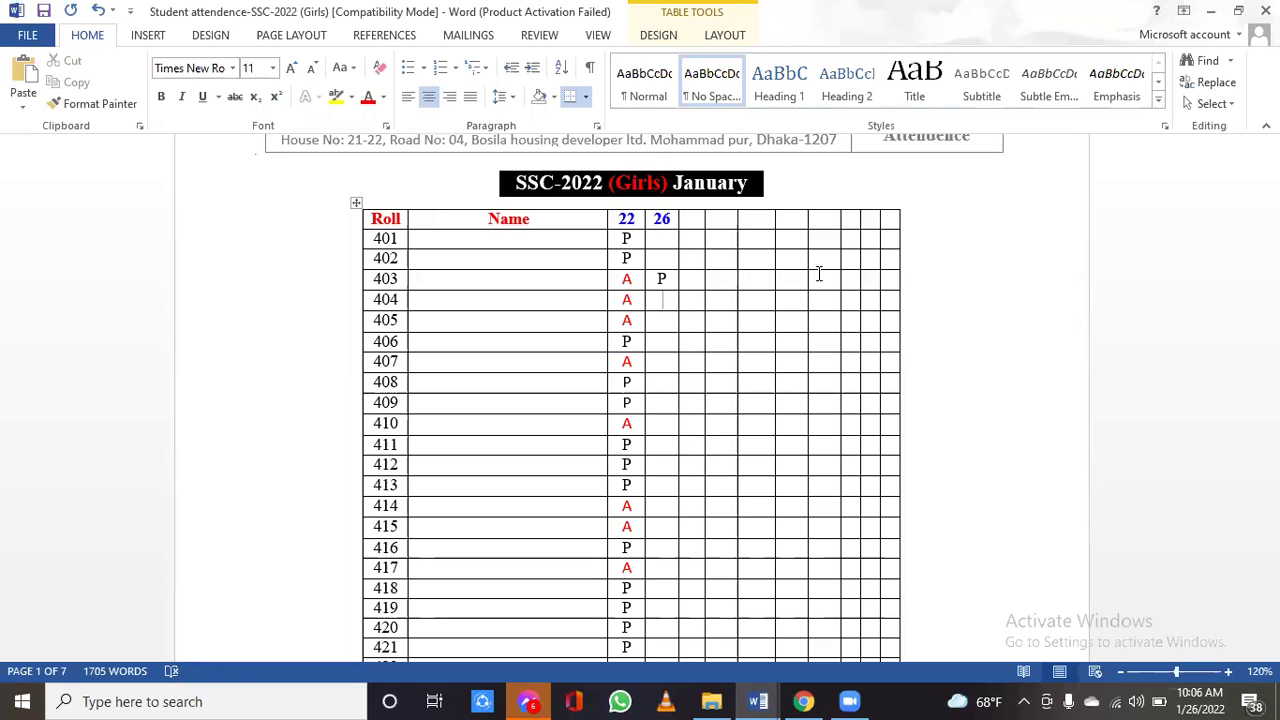
- Enter P in the 26 column for roll 408, leaving rolls 404 to 407 blank
{"action": "key", "text": "ctrl+b"}
{"action": "key", "text": "Down"}
{"action": "key", "text": "Down"}
{"action": "key", "text": "Down"}
{"action": "key", "text": "Down"}
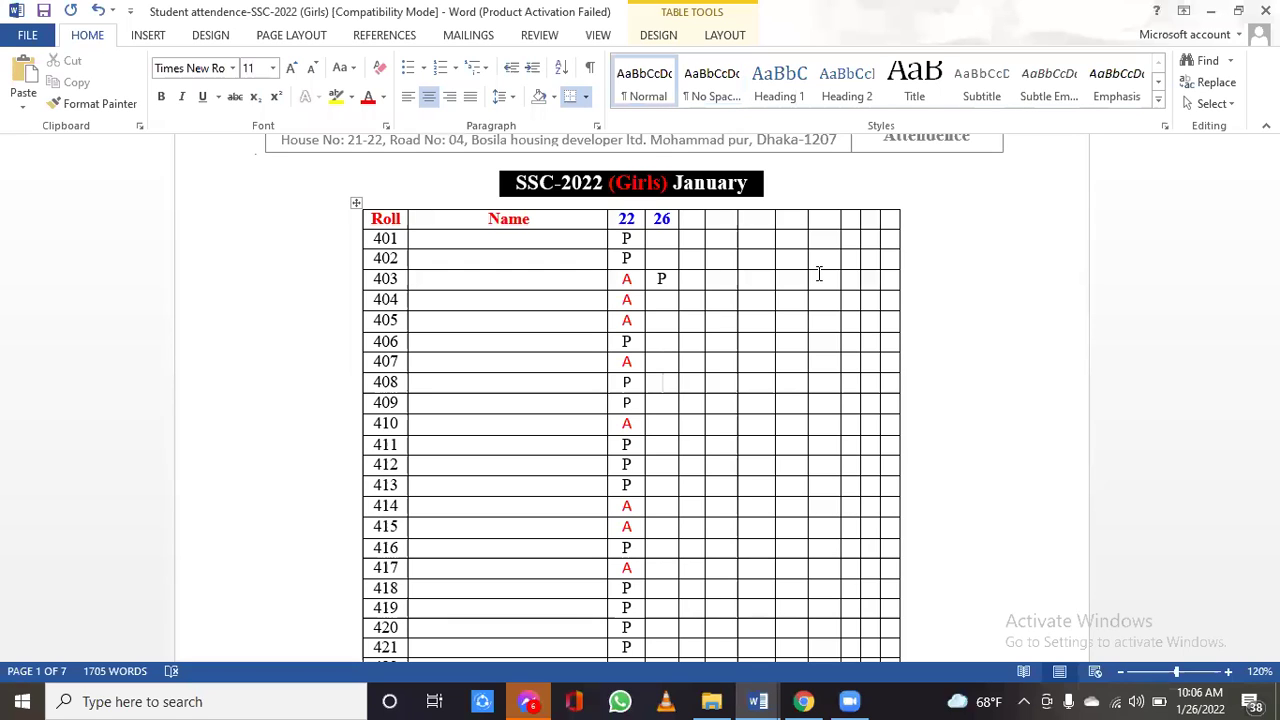
{"action": "type", "text": "P"}
- Enter P in the 26 column for roll 411 and for the skipped roll 402
{"action": "key", "text": "Down"}
{"action": "key", "text": "Down"}
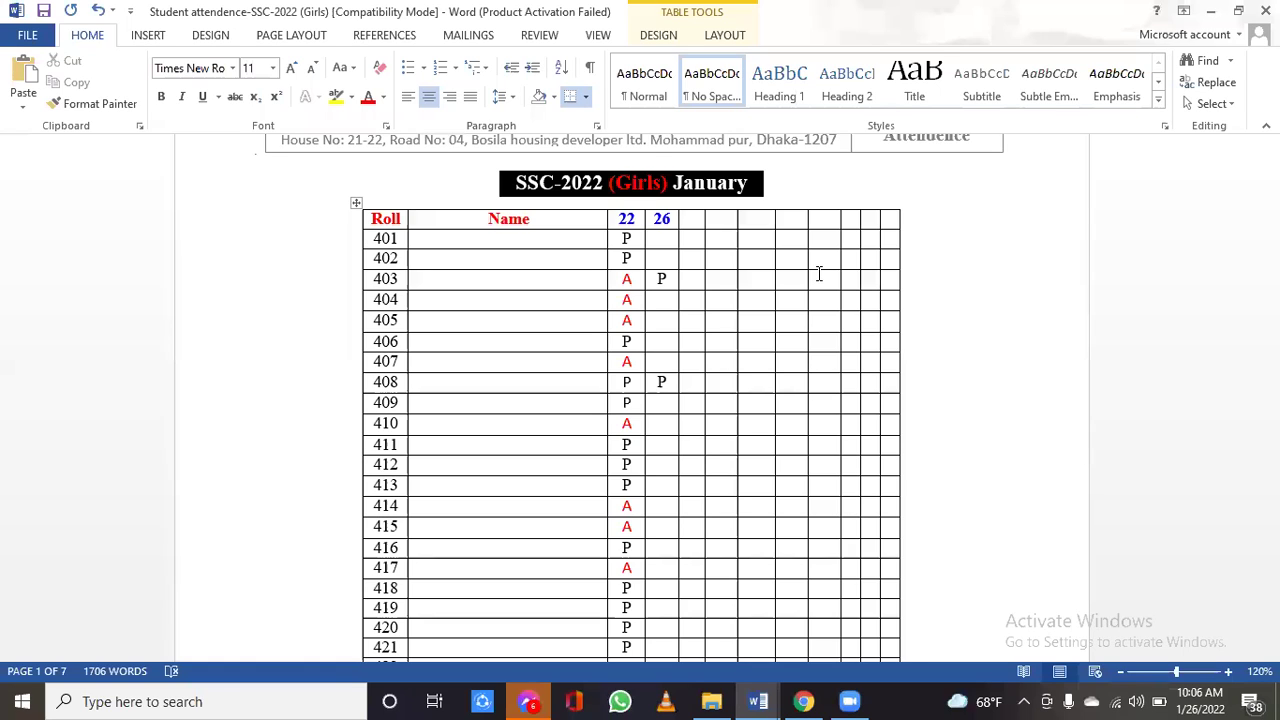
{"action": "key", "text": "Down"}
{"action": "type", "text": "P"}
{"action": "key", "text": "Down"}
{"action": "key", "text": "Down"}
{"action": "key", "text": "Down"}
{"action": "left_click", "coordinate": [648, 256]}
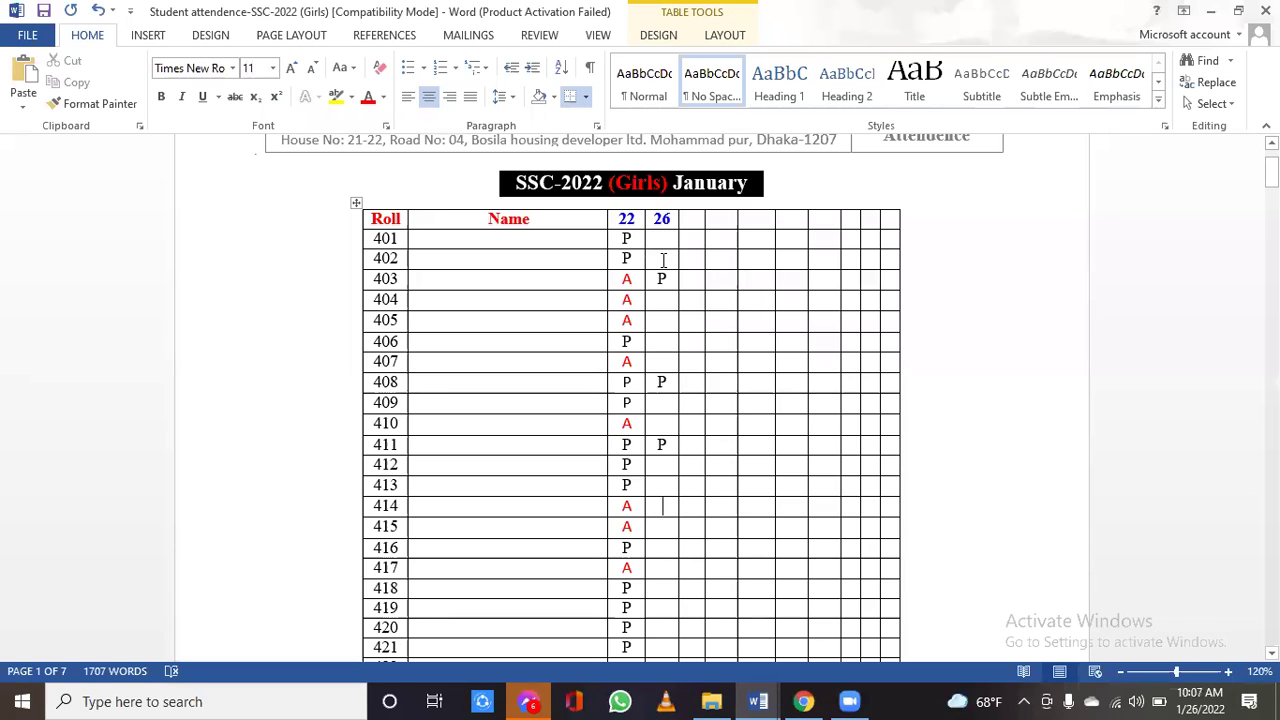
{"action": "type", "text": "P"}
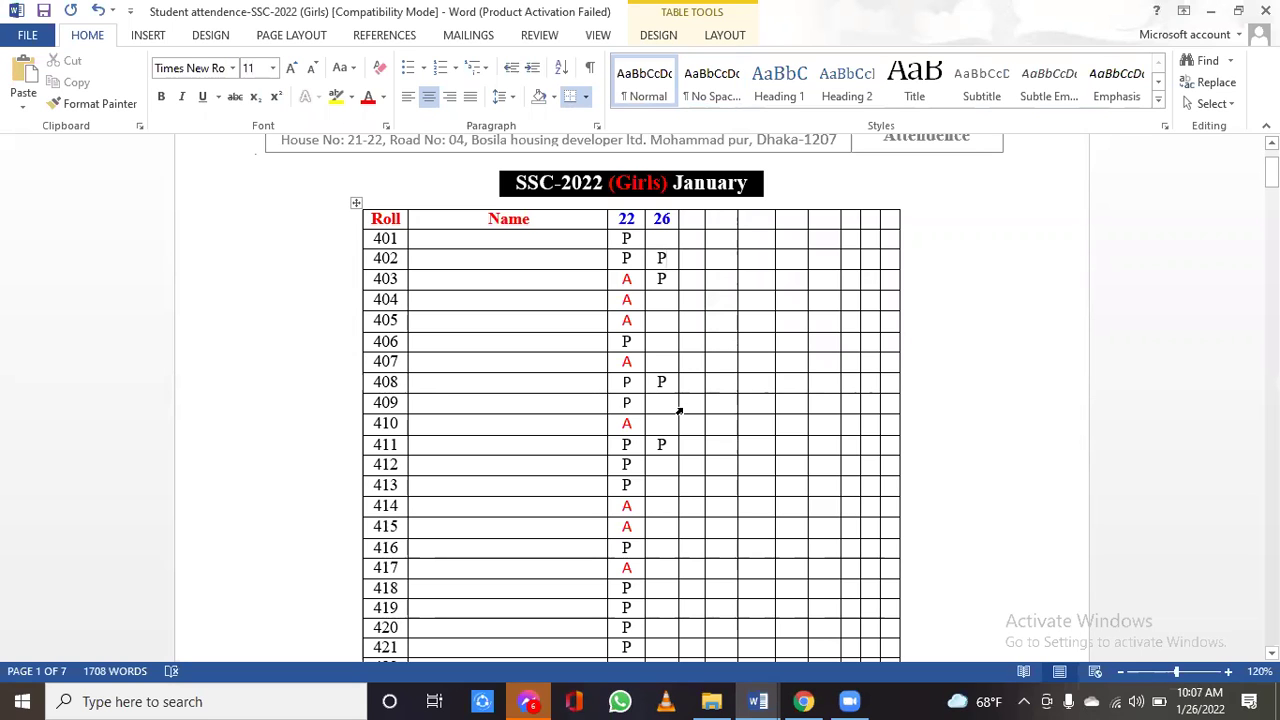
- Mark roll 474 as present with a P in the 26 column on the table's second page
{"action": "scroll", "coordinate": [677, 413], "scroll_direction": "down", "scroll_amount": 9}
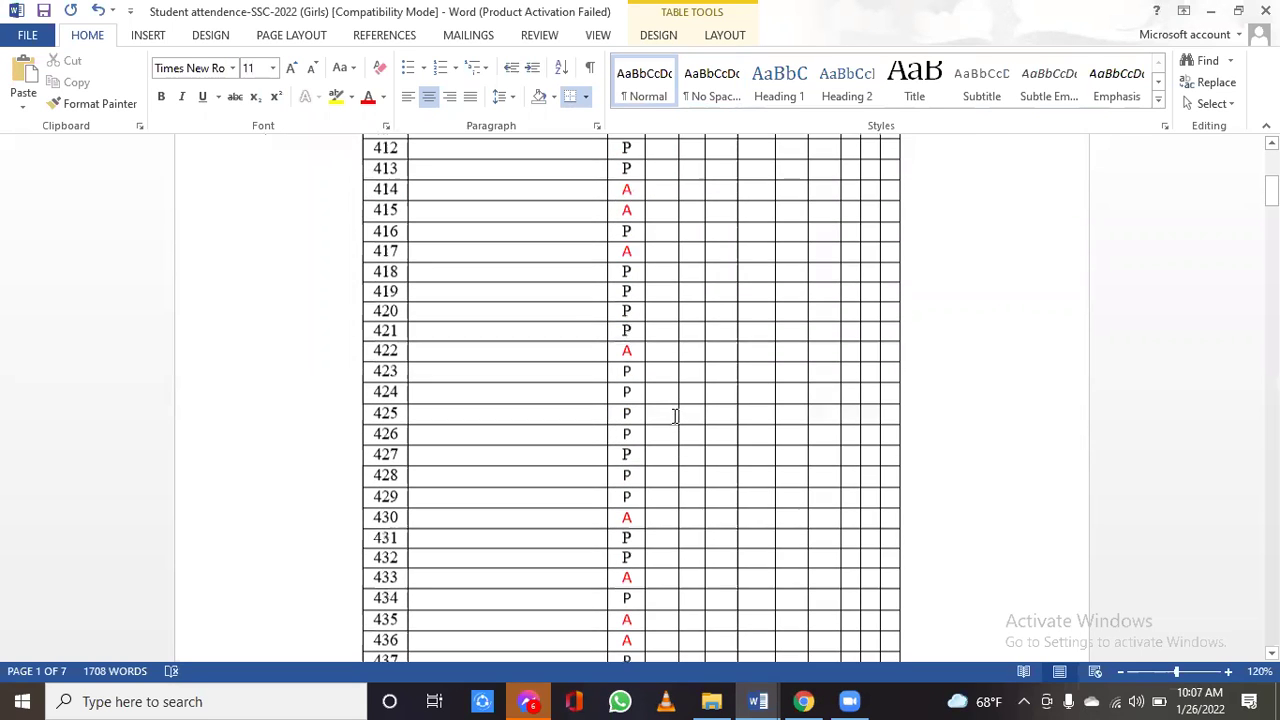
{"action": "scroll", "coordinate": [675, 416], "scroll_direction": "down", "scroll_amount": 10}
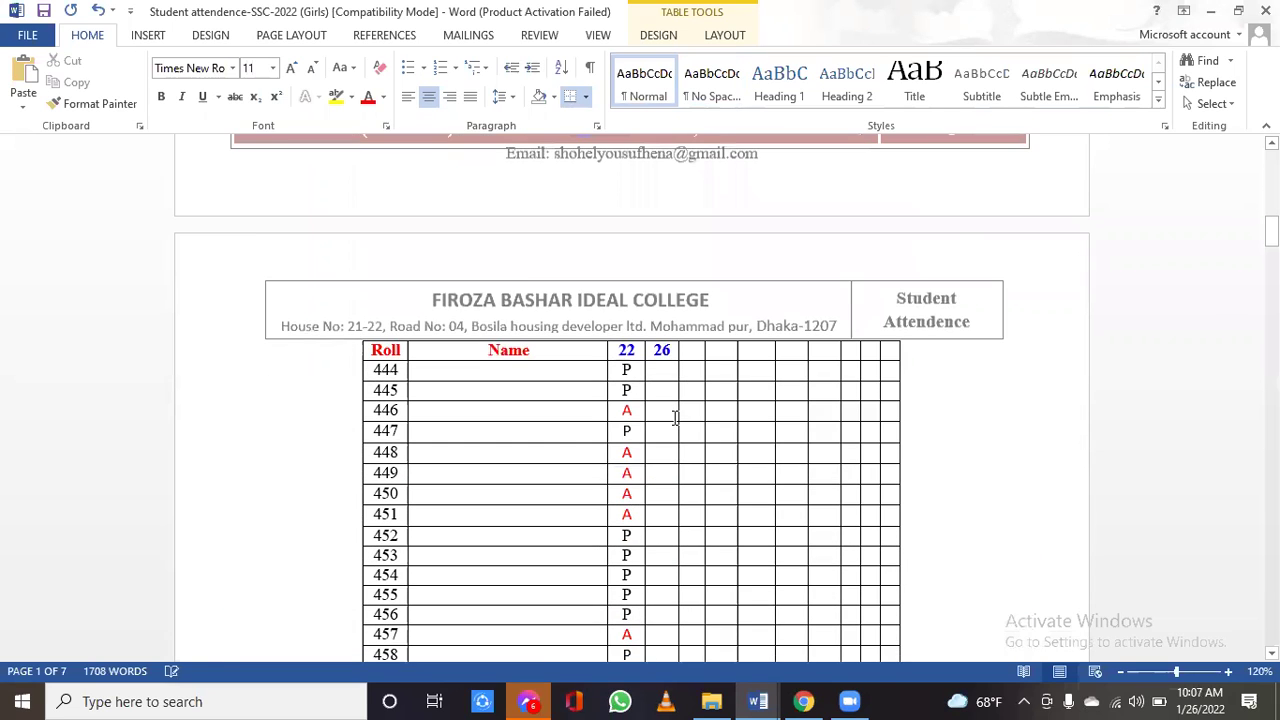
{"action": "scroll", "coordinate": [675, 418], "scroll_direction": "down", "scroll_amount": 6}
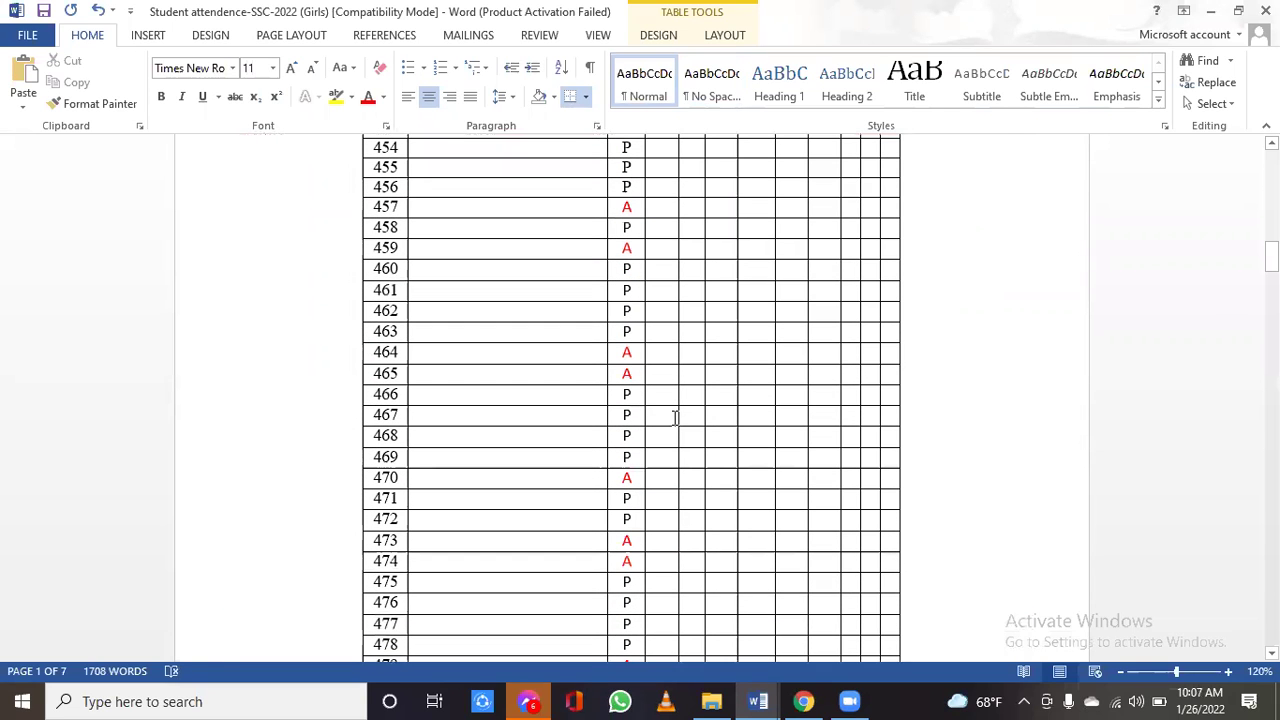
{"action": "scroll", "coordinate": [675, 418], "scroll_direction": "down", "scroll_amount": 3}
{"action": "scroll", "coordinate": [646, 354], "scroll_direction": "down", "scroll_amount": 1}
{"action": "left_click", "coordinate": [671, 351]}
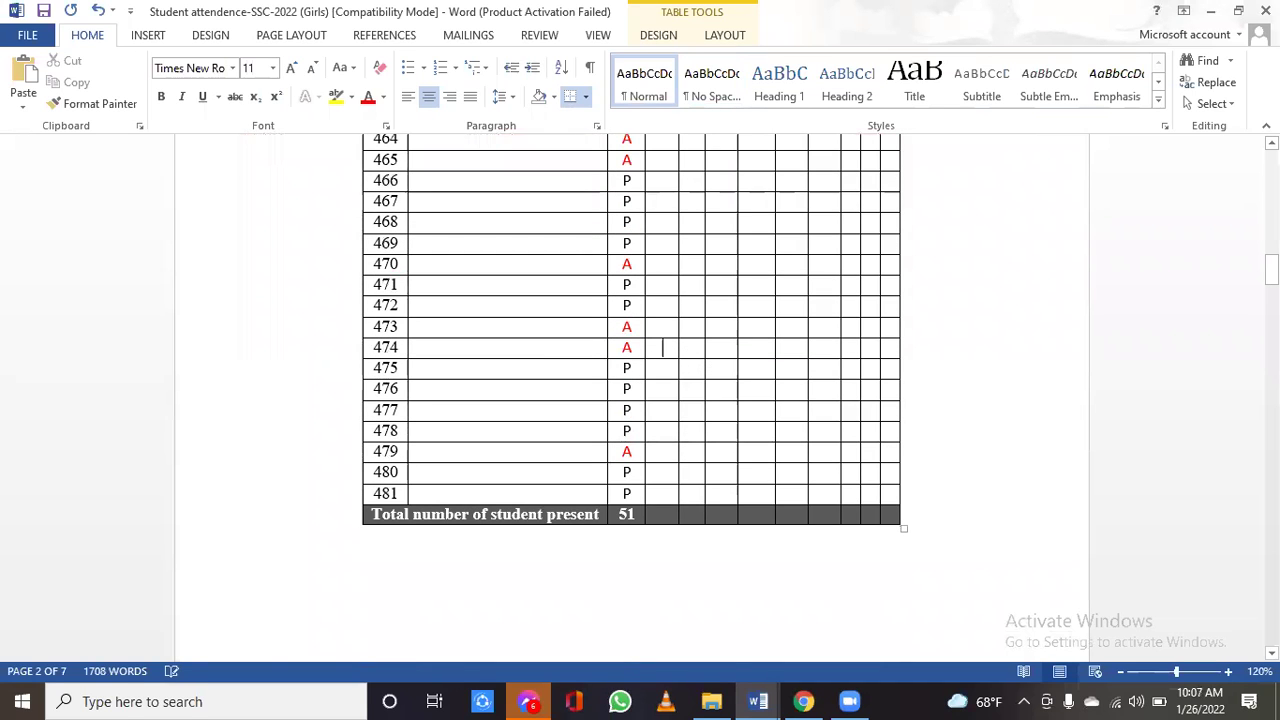
{"action": "type", "text": "P"}
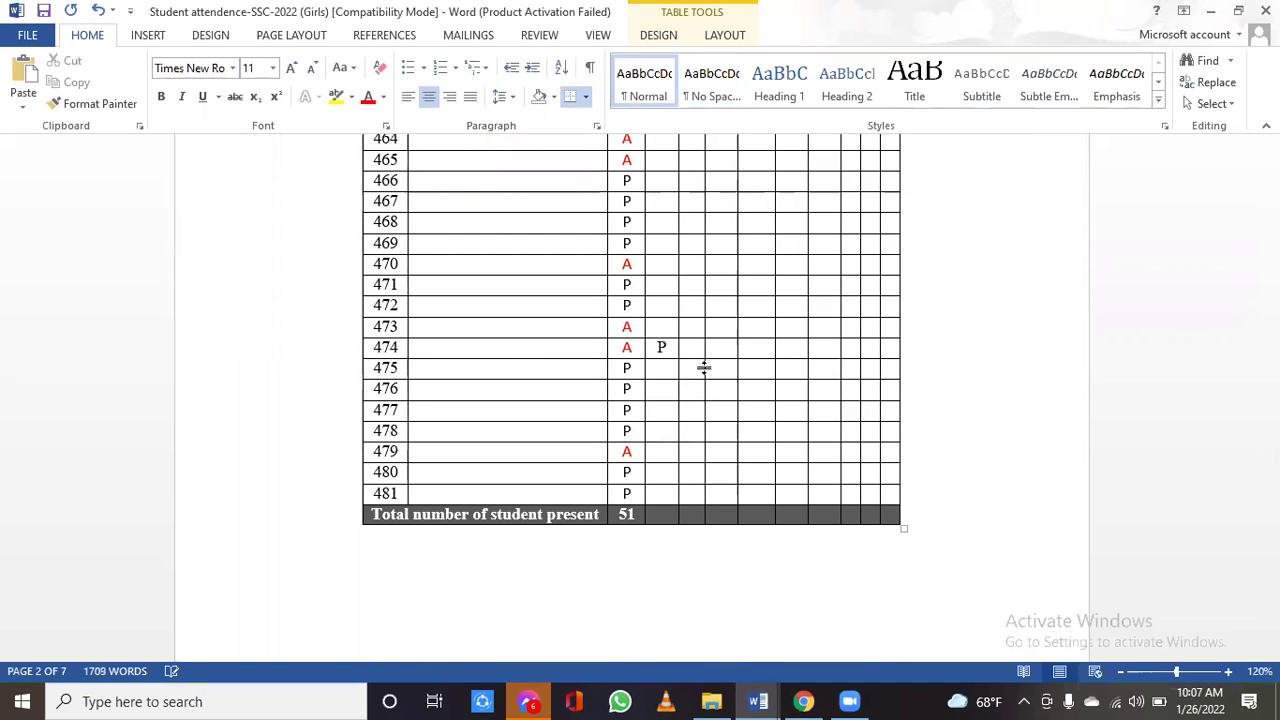
- Return to the first page of the table and enter P in the 26 column for roll 416
{"action": "scroll", "coordinate": [704, 368], "scroll_direction": "up", "scroll_amount": 8}
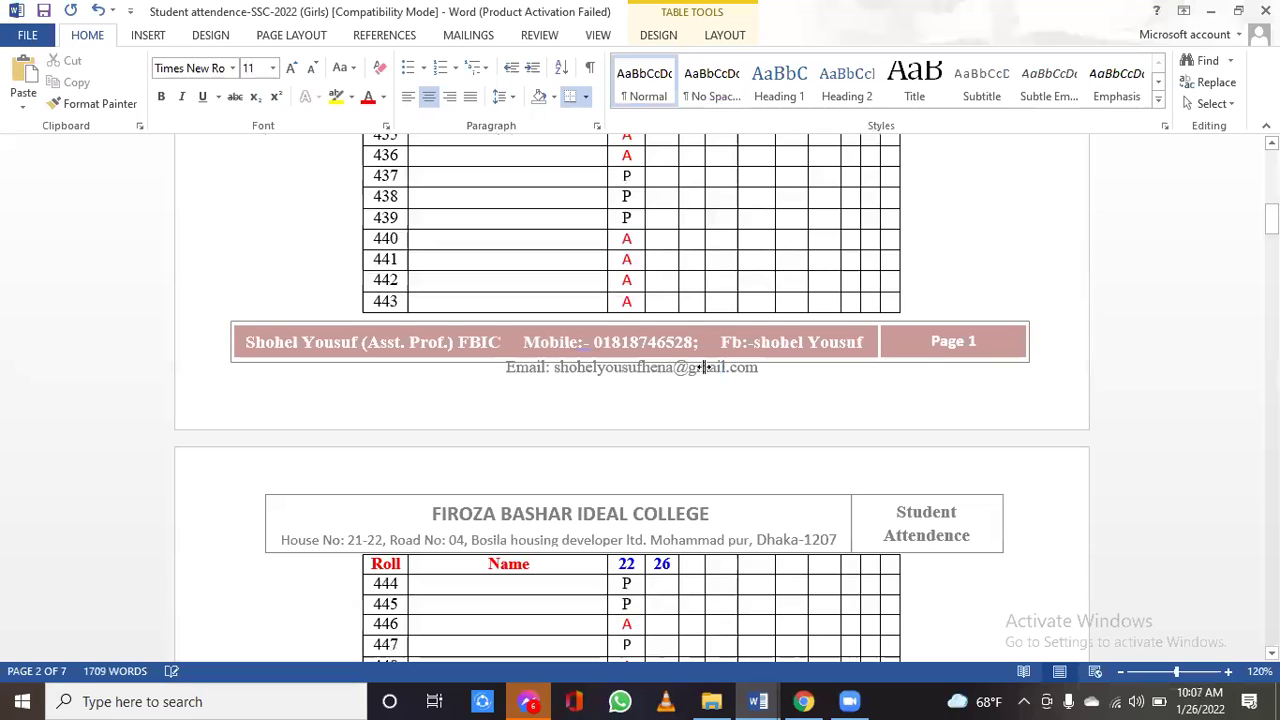
{"action": "scroll", "coordinate": [704, 368], "scroll_direction": "up", "scroll_amount": 4}
{"action": "scroll", "coordinate": [704, 368], "scroll_direction": "up", "scroll_amount": 6}
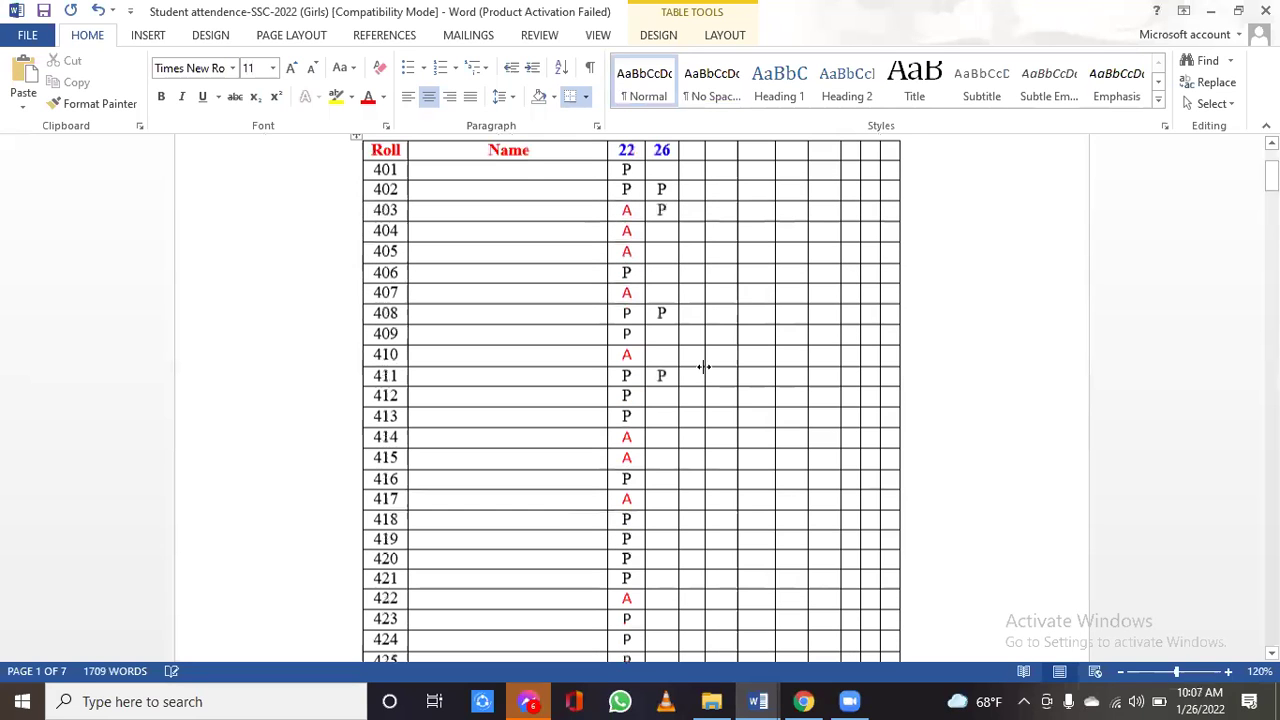
{"action": "scroll", "coordinate": [704, 368], "scroll_direction": "up", "scroll_amount": 1}
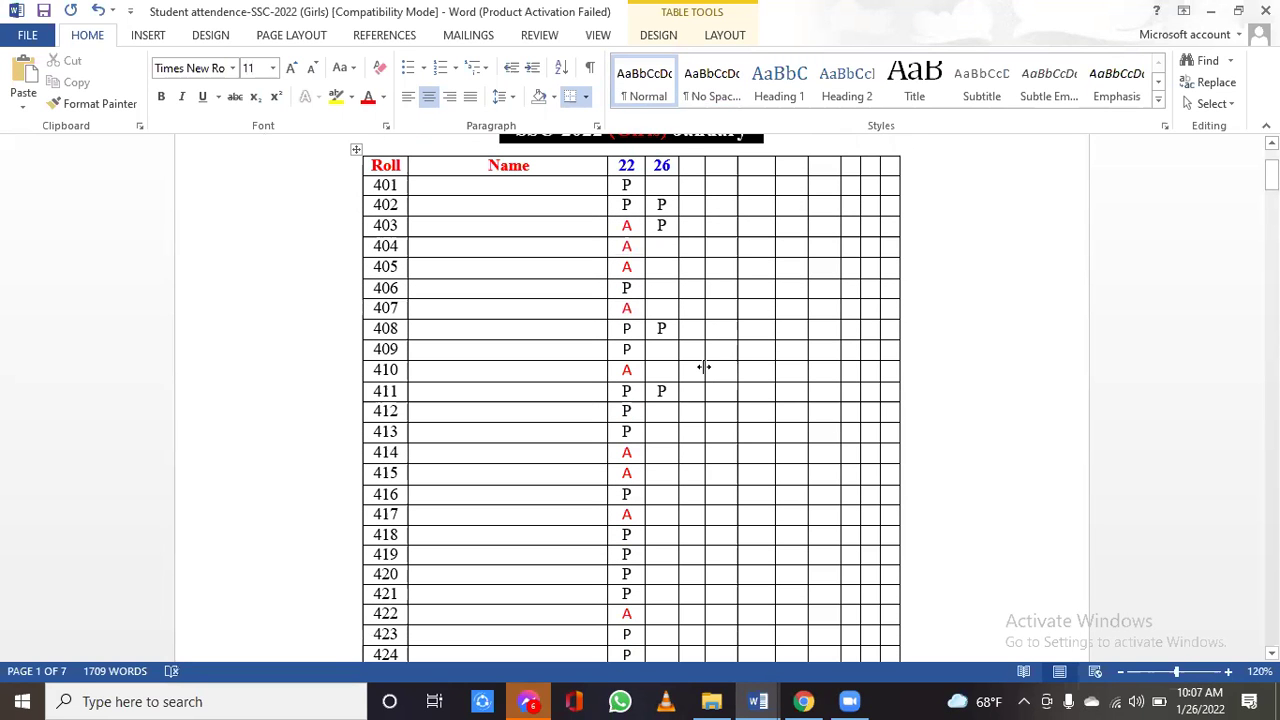
{"action": "scroll", "coordinate": [704, 368], "scroll_direction": "up", "scroll_amount": 1}
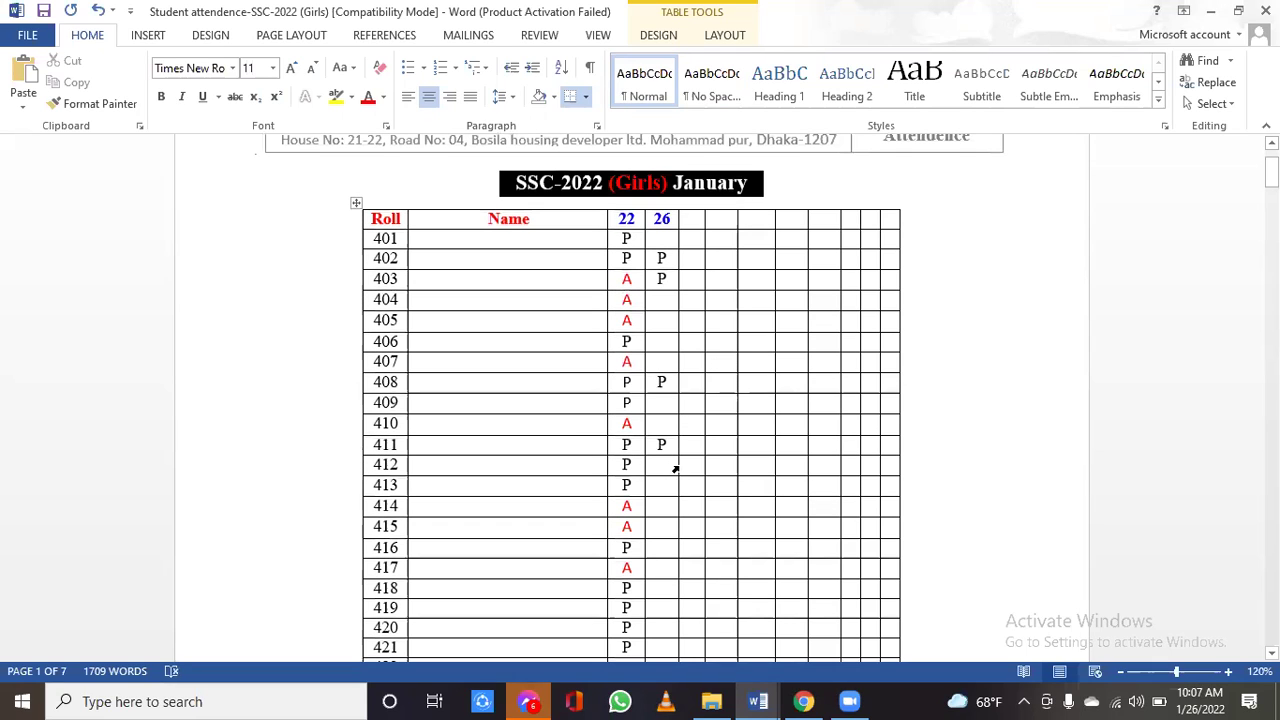
{"action": "left_click", "coordinate": [670, 466]}
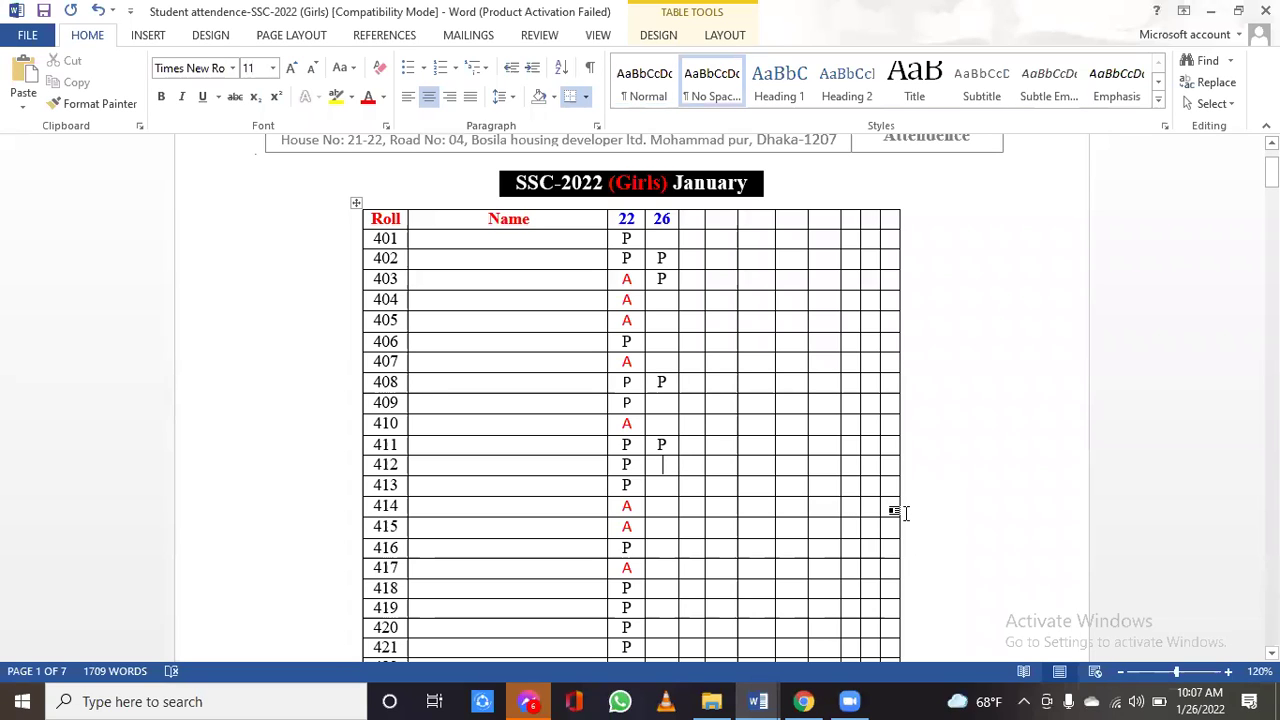
{"action": "key", "text": "Down"}
{"action": "key", "text": "Down"}
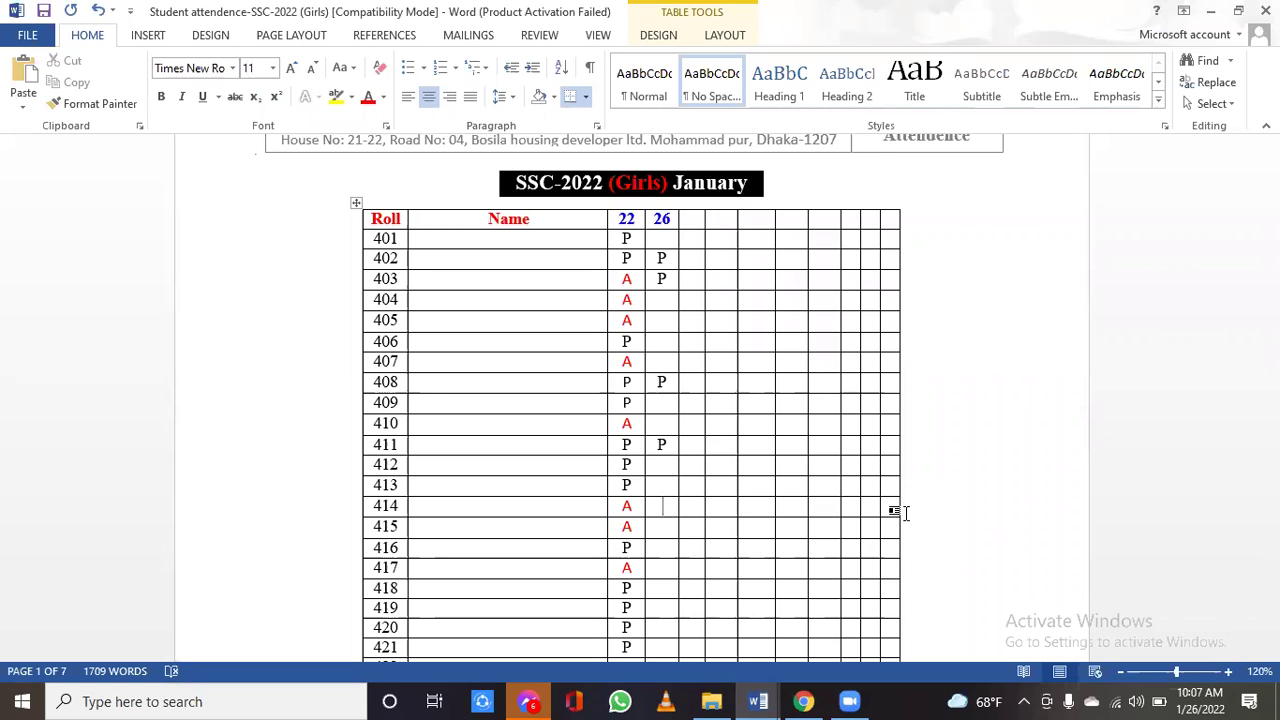
{"action": "scroll", "coordinate": [905, 513], "scroll_direction": "down", "scroll_amount": 3}
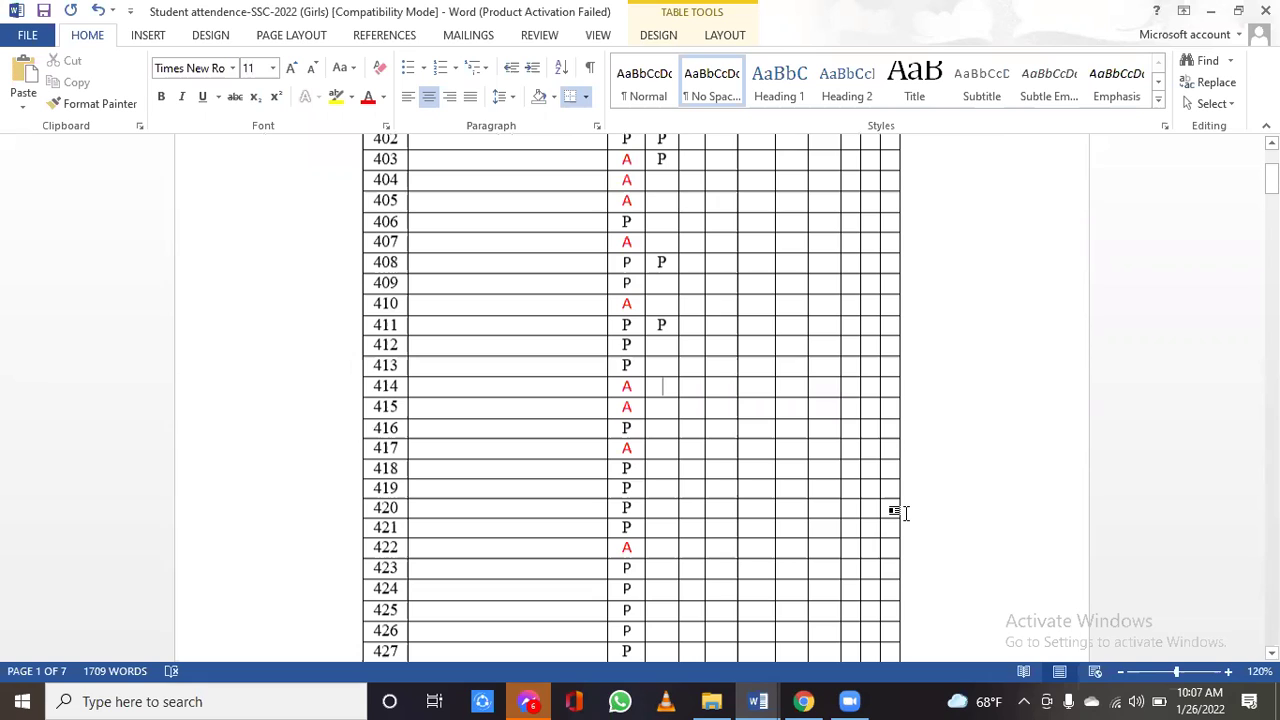
{"action": "scroll", "coordinate": [905, 513], "scroll_direction": "down", "scroll_amount": 2}
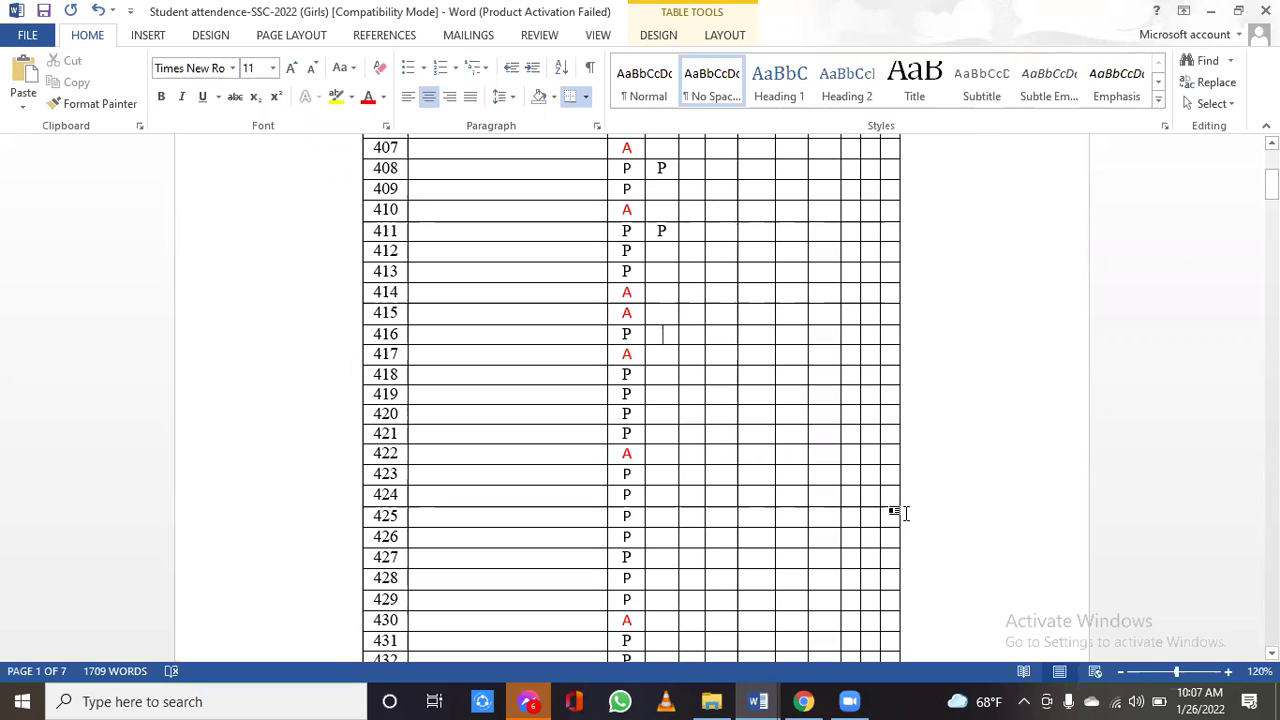
{"action": "type", "text": "P"}
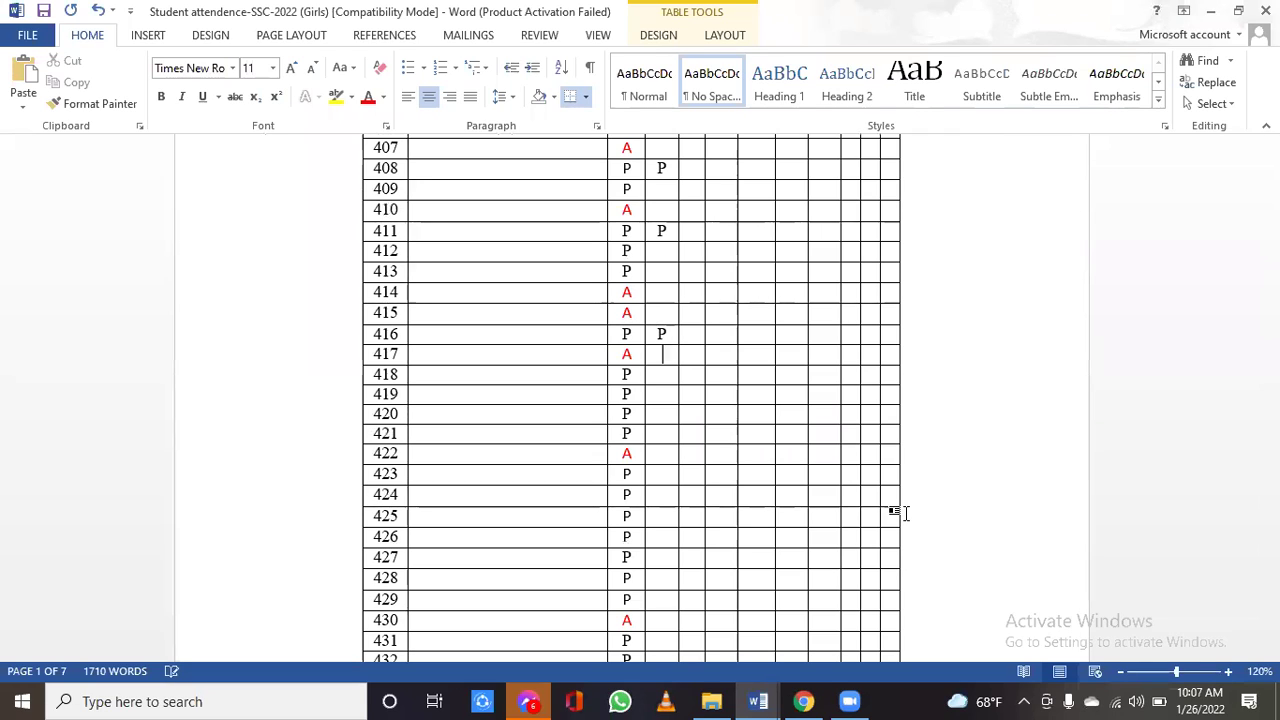
- Enter P in the 26 column for rolls 418 and 421, leaving the rows between them blank
{"action": "key", "text": "Down"}
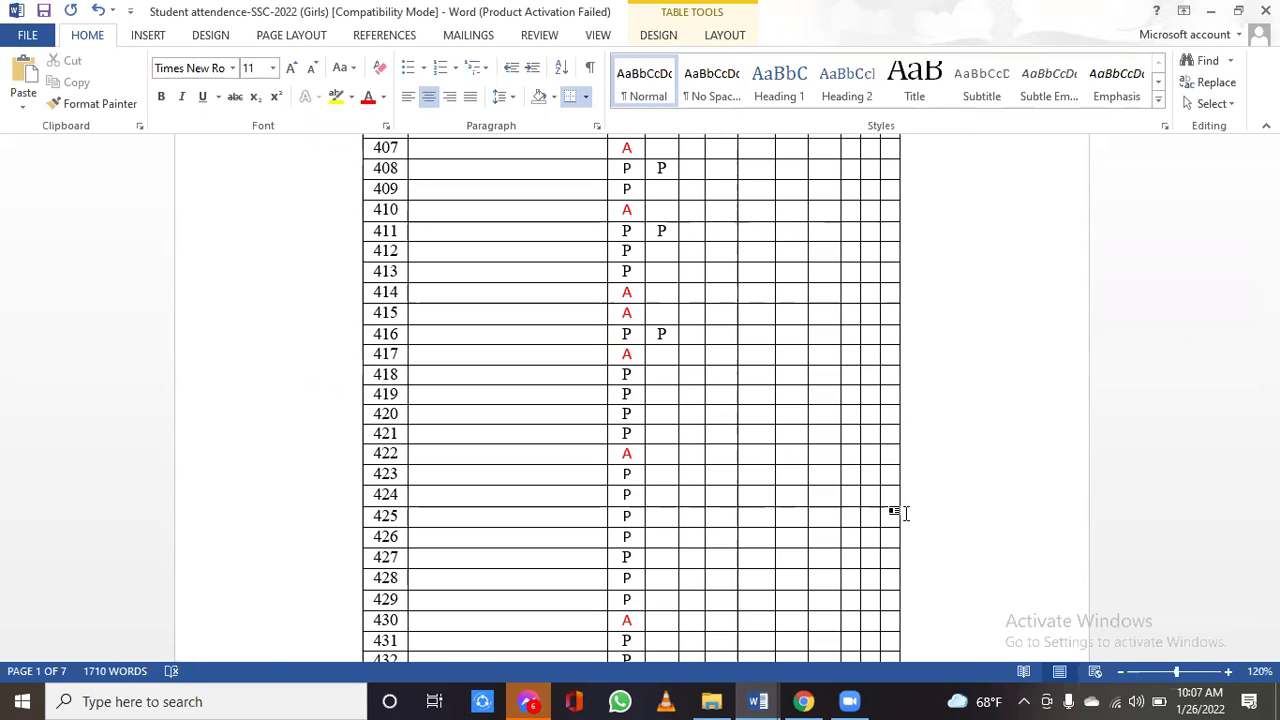
{"action": "type", "text": "P"}
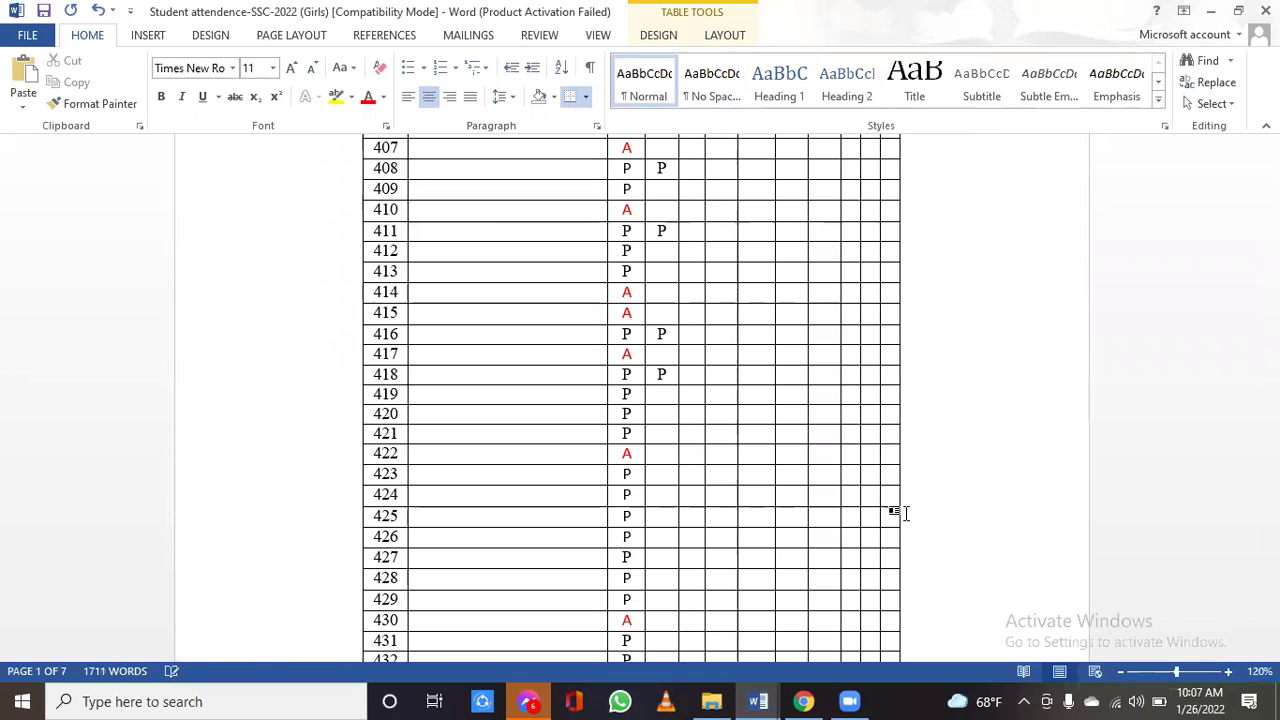
{"action": "key", "text": "Down"}
{"action": "key", "text": "Down"}
{"action": "key", "text": "Down"}
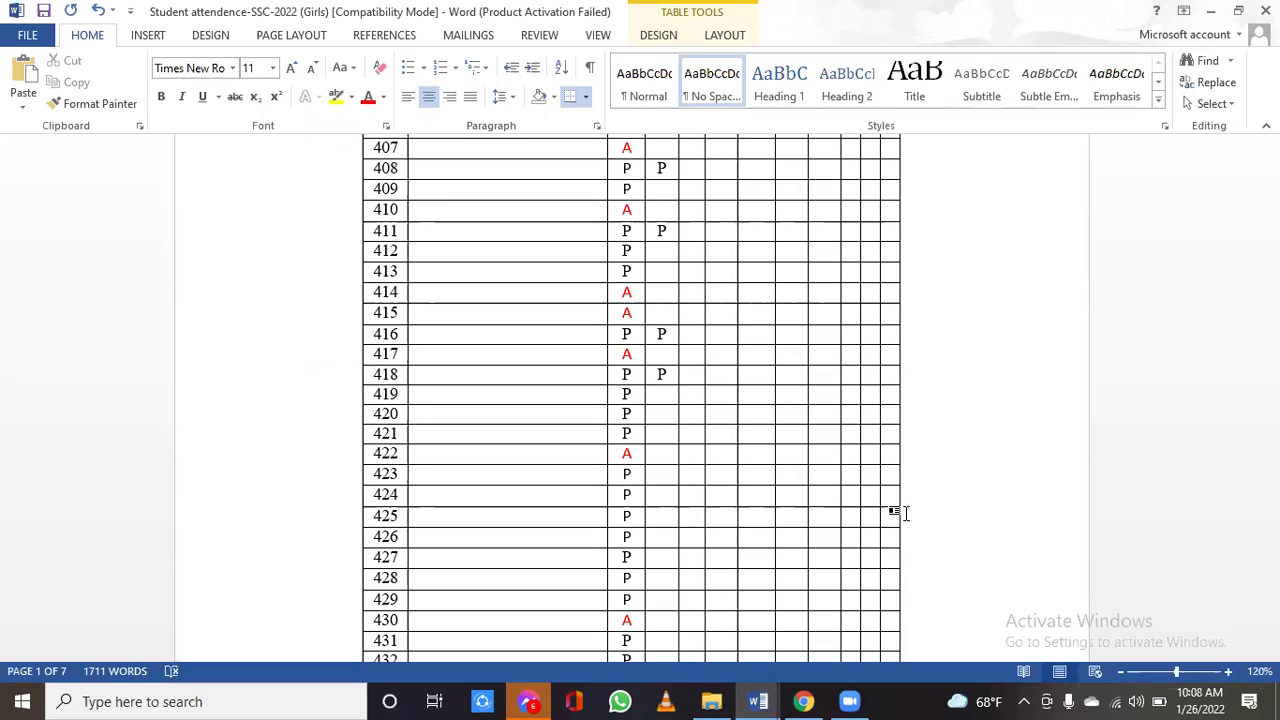
{"action": "type", "text": "P"}
- Mark rolls 423 and 424 as present with a P in the 26 column
{"action": "key", "text": "Down"}
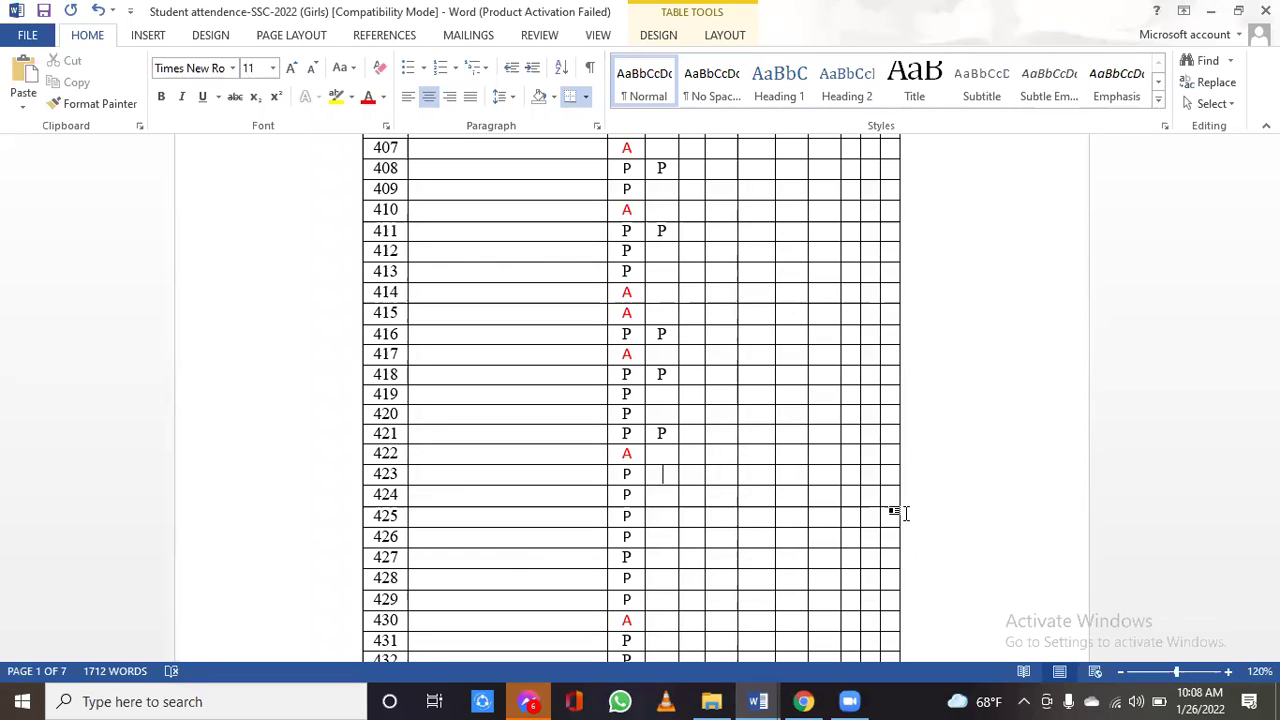
{"action": "type", "text": "P"}
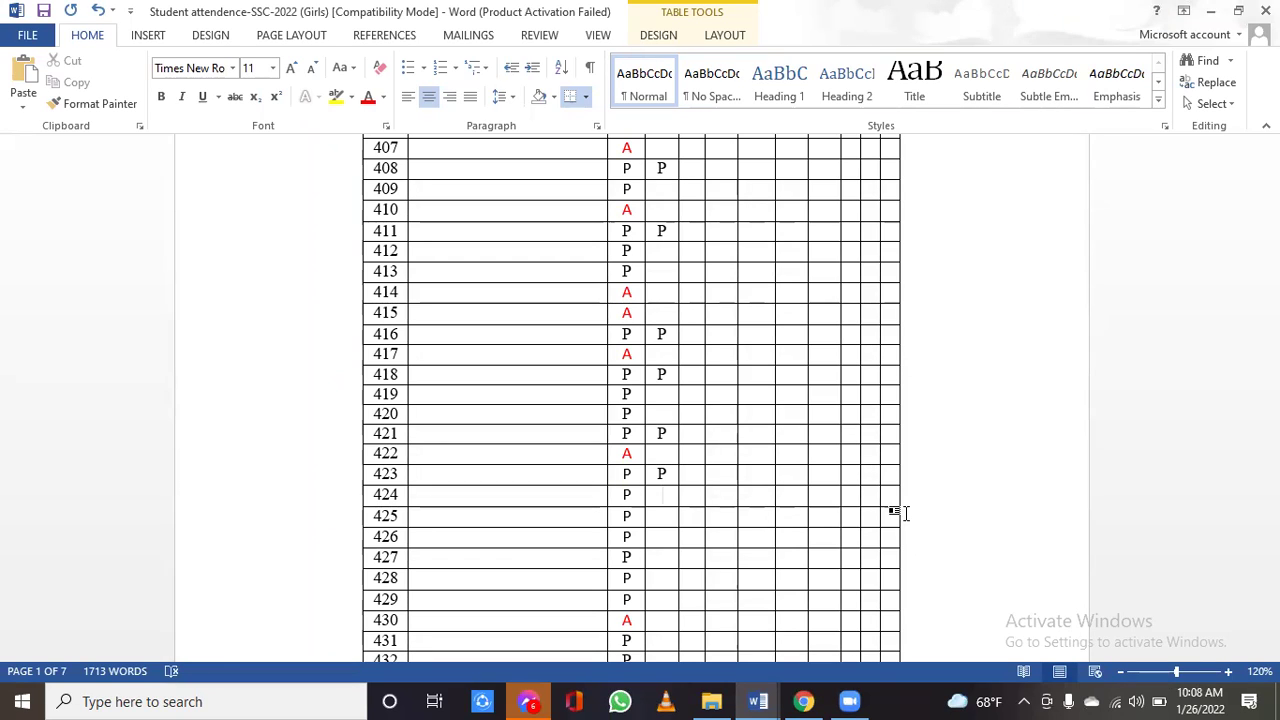
{"action": "type", "text": "P"}
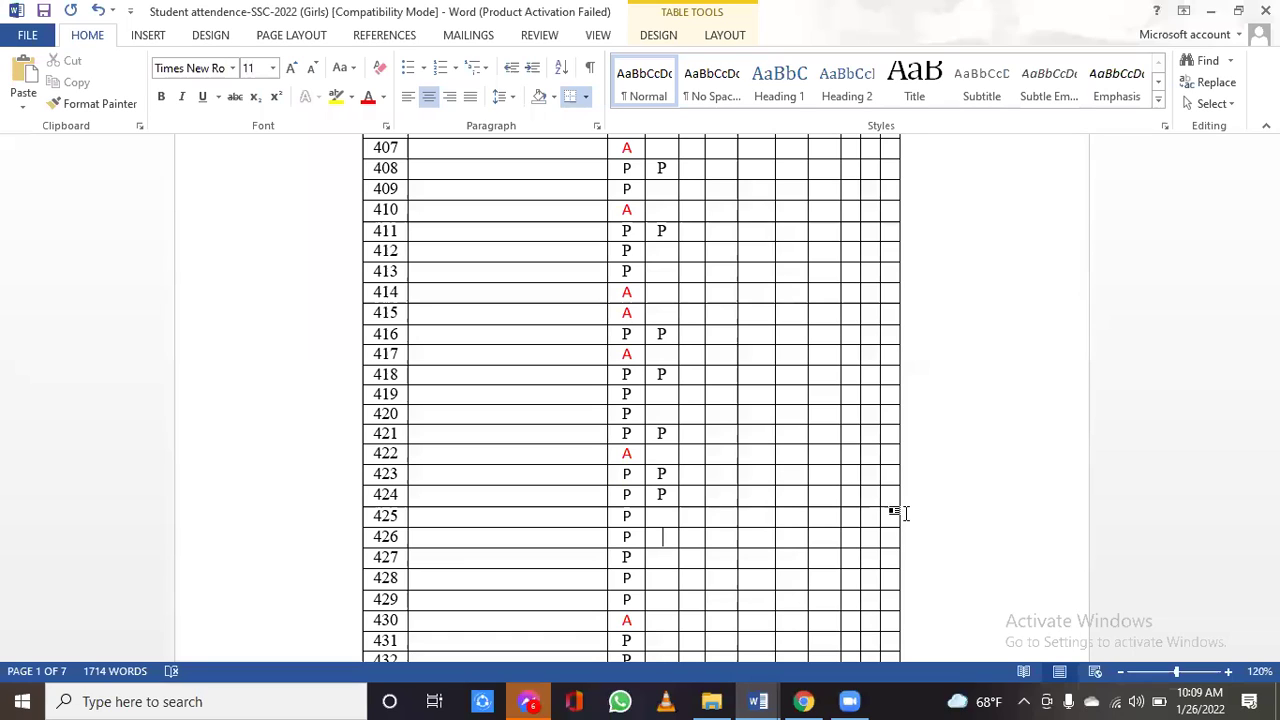
- Skip rolls 425 to 427 and enter P in the 26 column for rolls 428 and 429
{"action": "key", "text": "Down"}
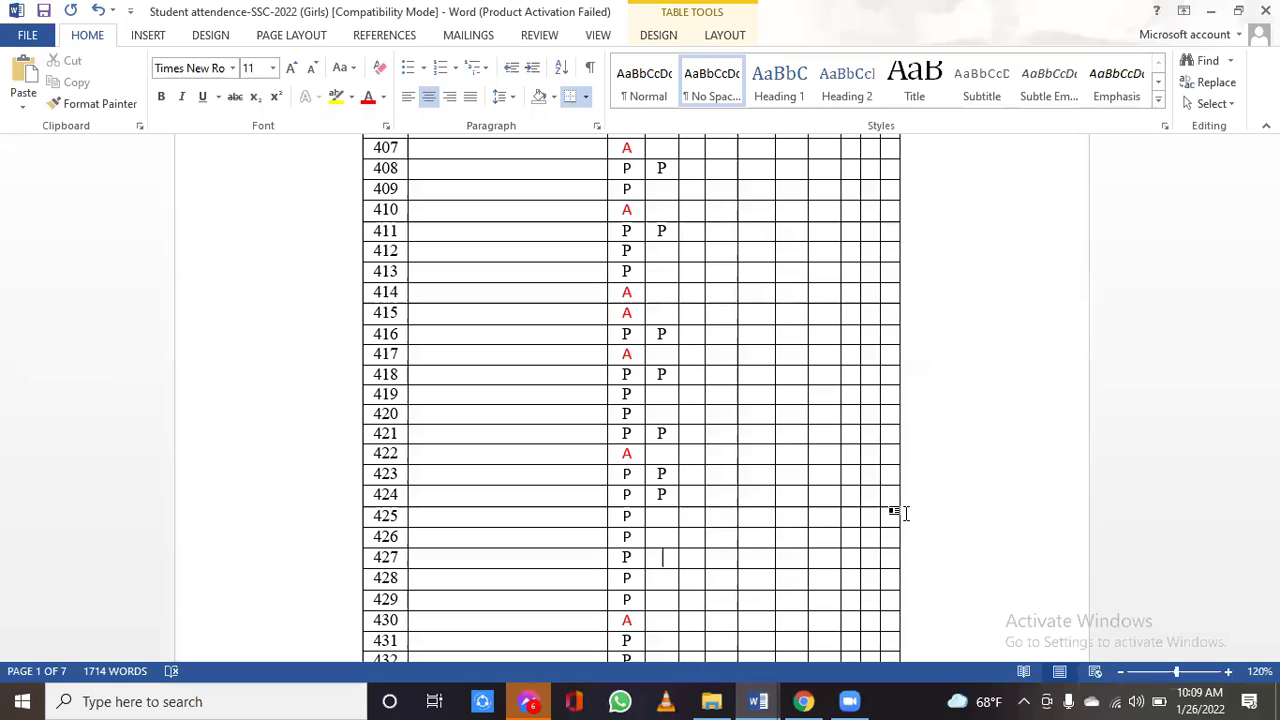
{"action": "key", "text": "Down"}
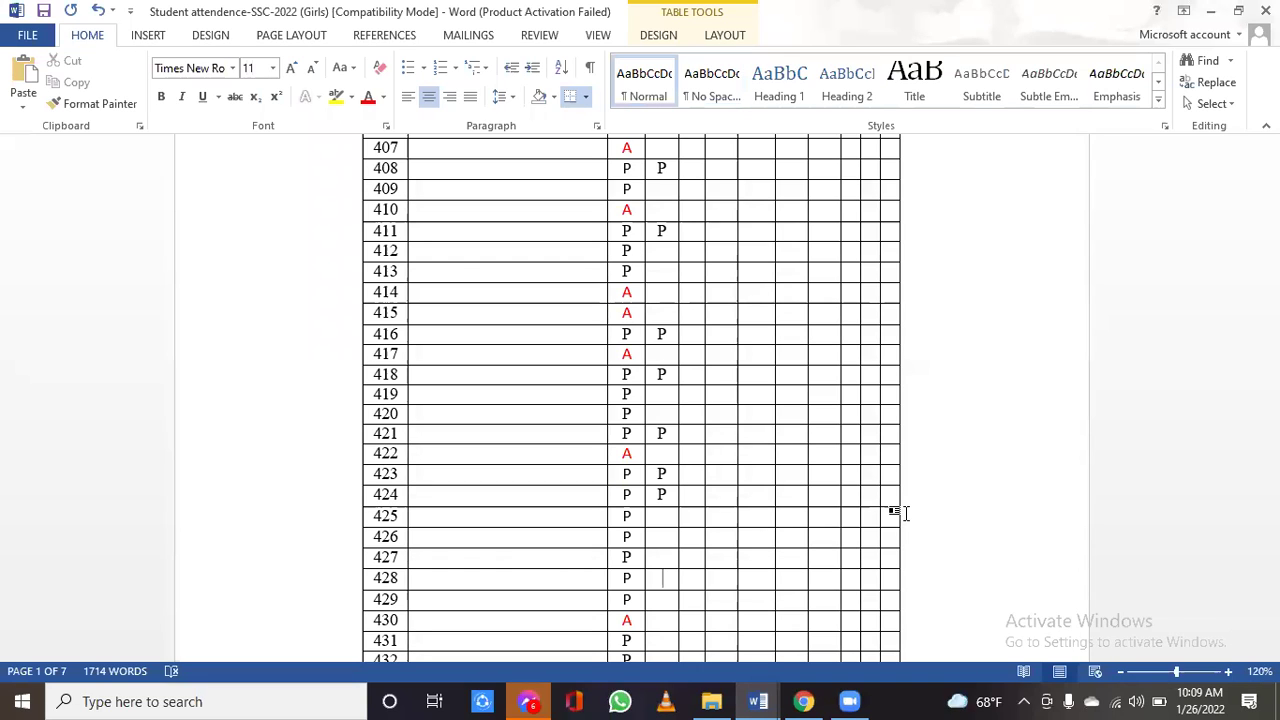
{"action": "type", "text": "P"}
{"action": "key", "text": "Down"}
{"action": "type", "text": "P"}
- Skip roll 430 and enter P in the 26 column for rolls 431 and 432
{"action": "key", "text": "Down"}
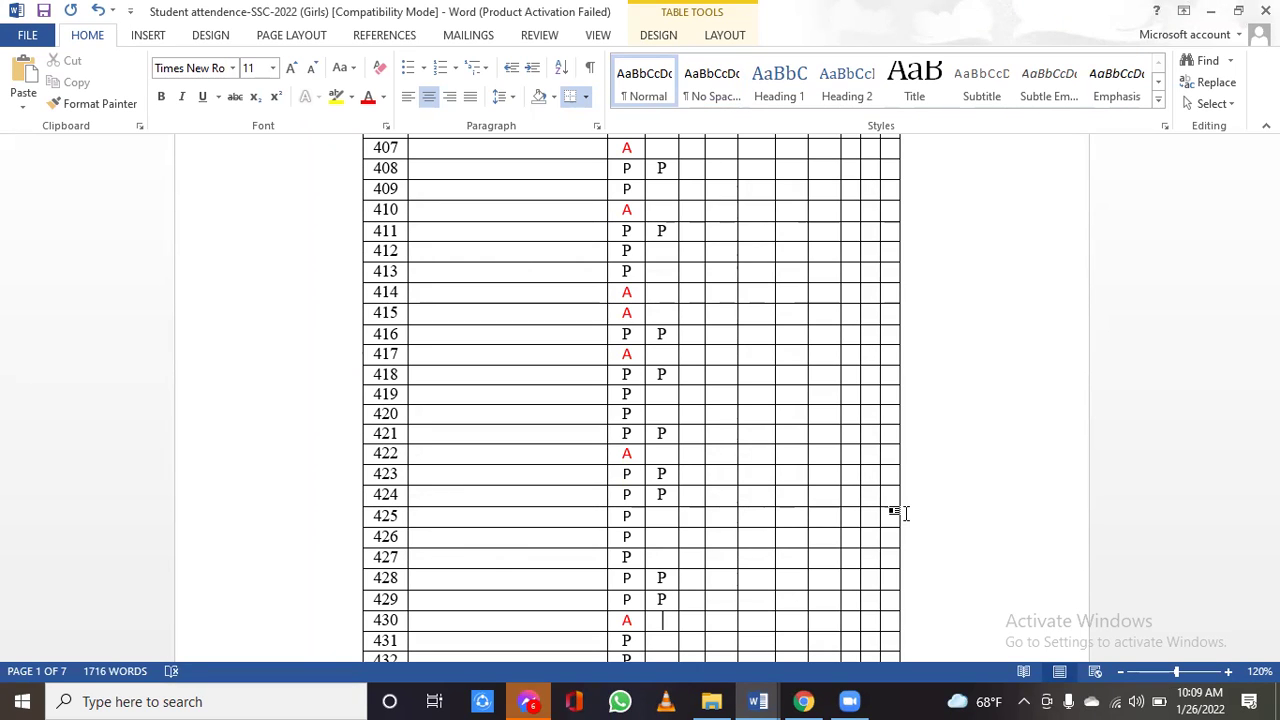
{"action": "key", "text": "Down"}
{"action": "scroll", "coordinate": [905, 513], "scroll_direction": "down", "scroll_amount": 5}
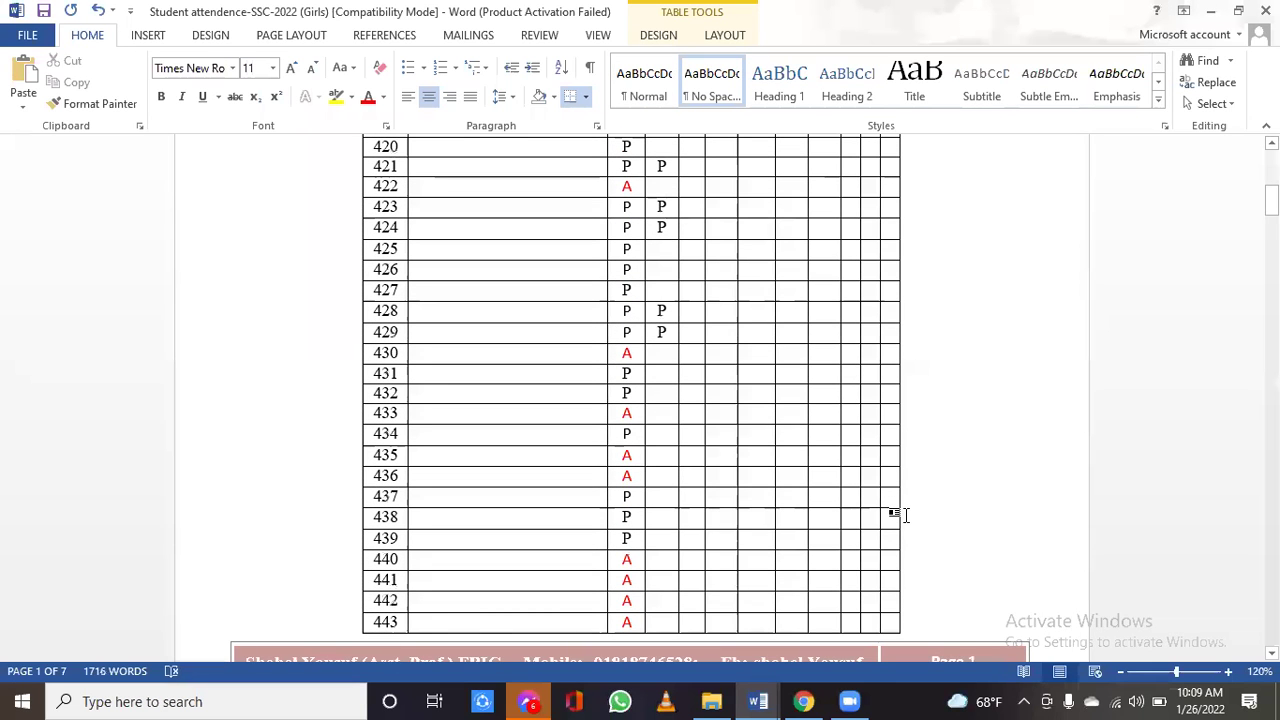
{"action": "type", "text": "P"}
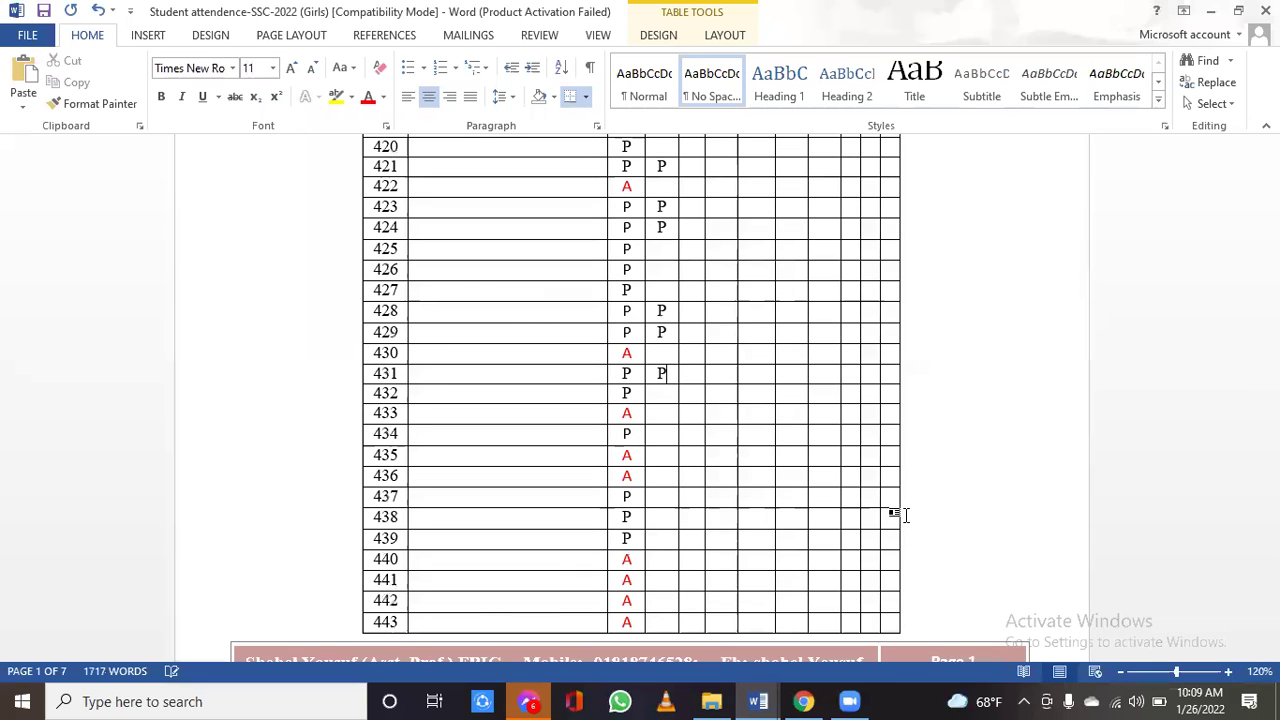
{"action": "key", "text": "Down"}
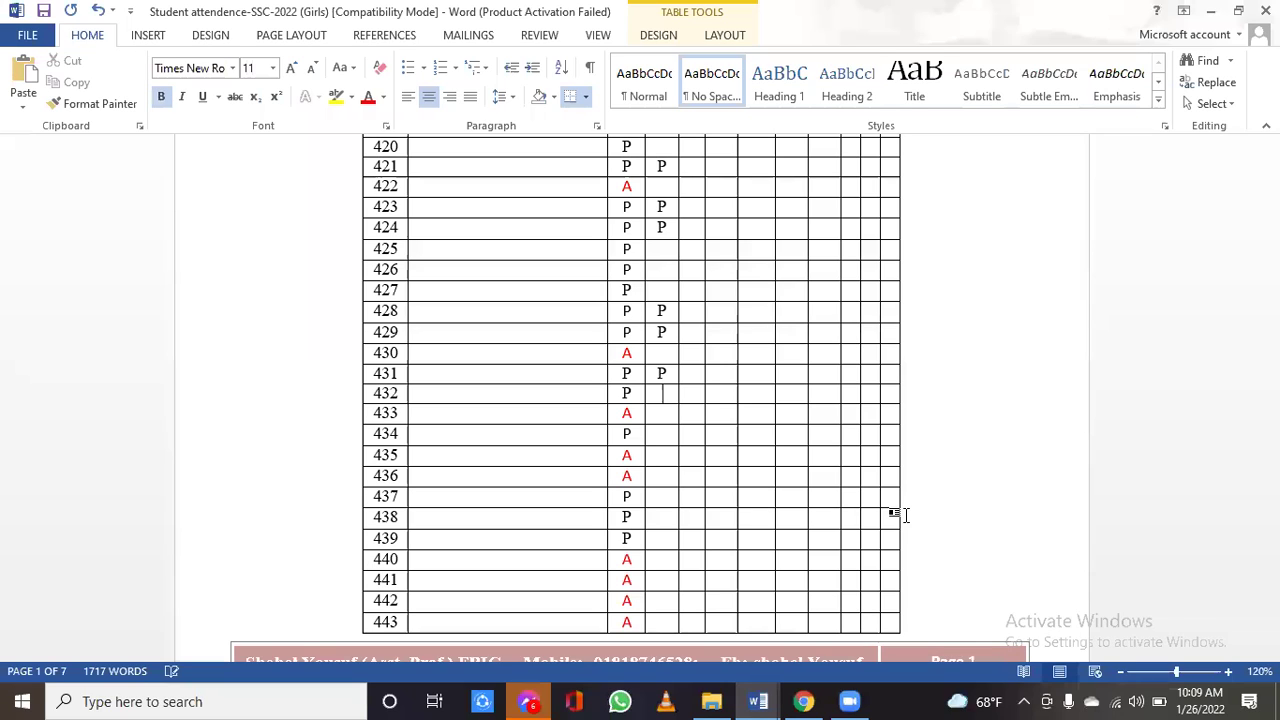
{"action": "type", "text": "P"}
- Skip roll 433 and mark roll 434 as present with a P in the 26 column
{"action": "key", "text": "Down"}
{"action": "key", "text": "Down"}
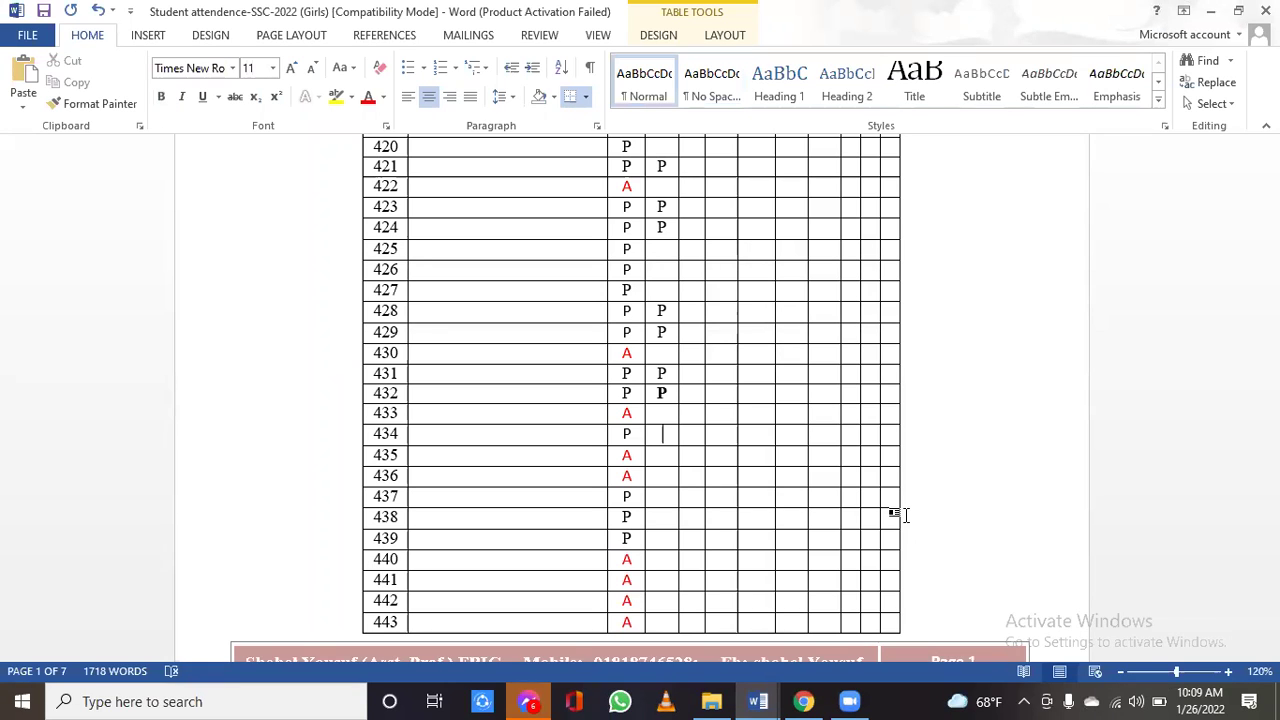
{"action": "type", "text": "P"}
{"action": "key", "text": "Down"}
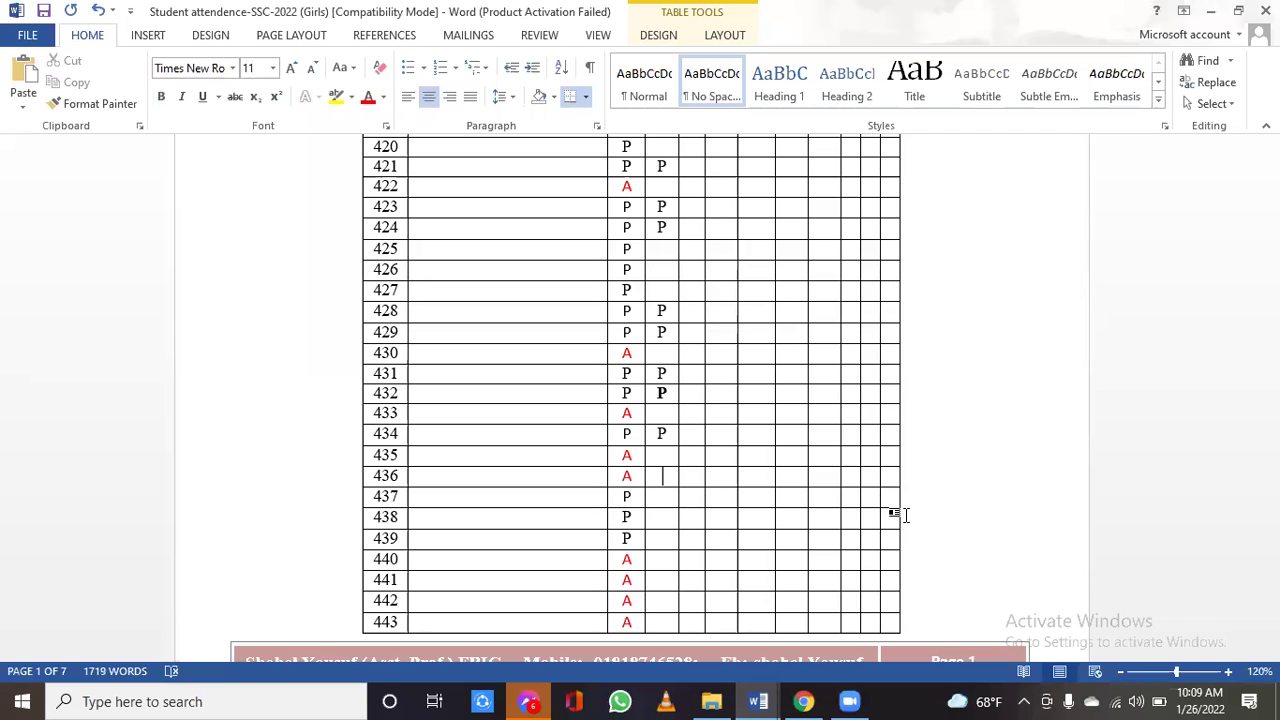
- Enter P in the 26 column for rolls 438 and 440, leaving rolls 435 to 437 and 439 blank
{"action": "key", "text": "Down"}
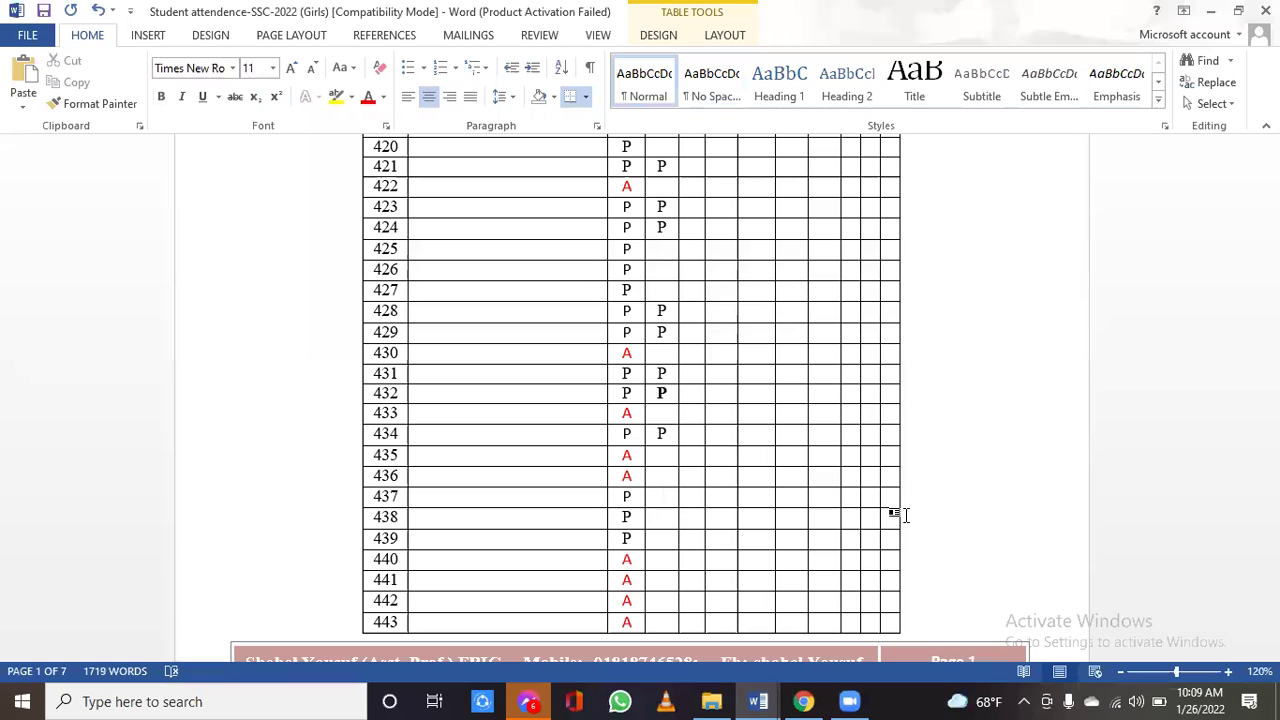
{"action": "key", "text": "Down"}
{"action": "type", "text": "P"}
{"action": "key", "text": "Down"}
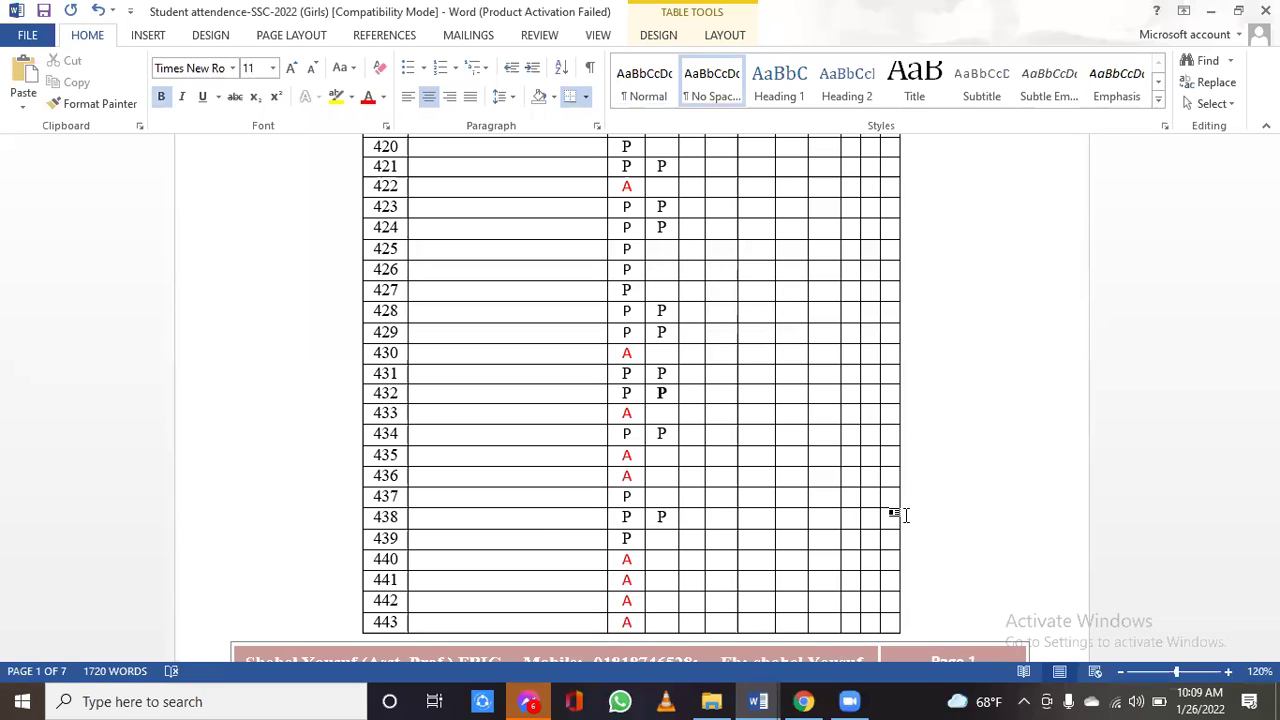
{"action": "scroll", "coordinate": [905, 515], "scroll_direction": "down", "scroll_amount": 3}
{"action": "type", "text": "P"}
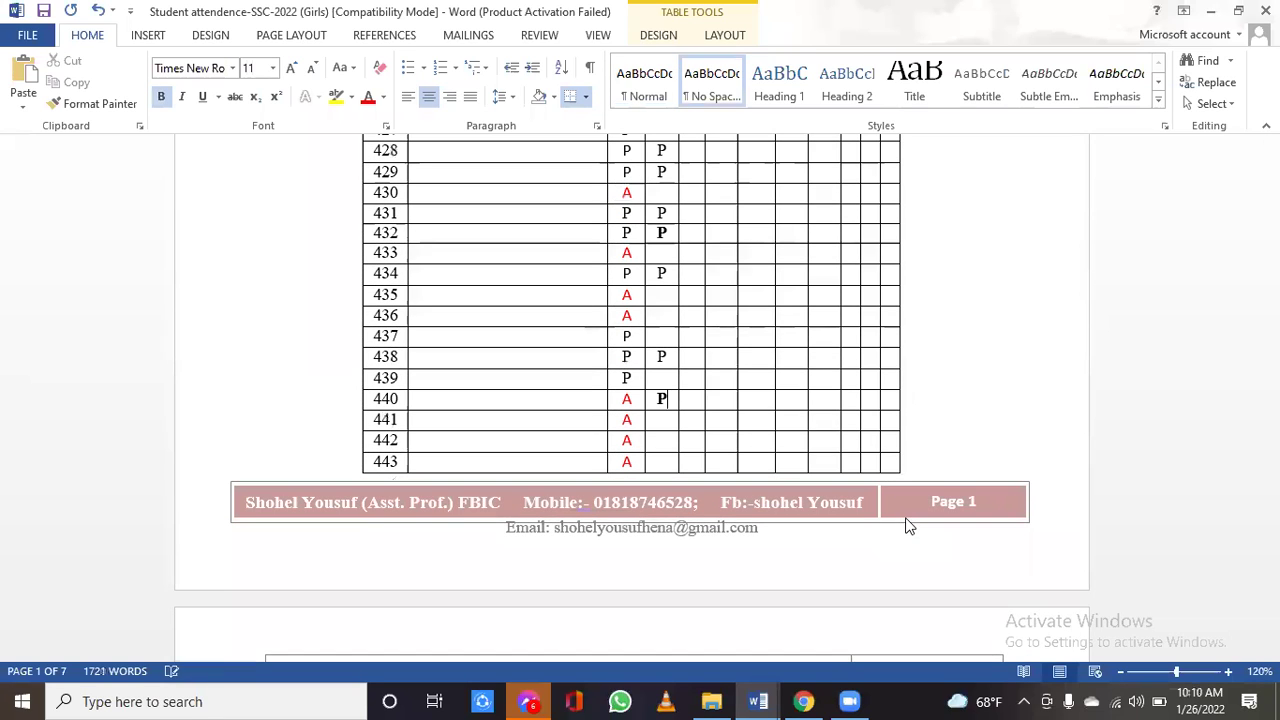
- Mark roll 437 as present with a P in the 26 column and clear the P from roll 438
{"action": "left_click", "coordinate": [666, 336]}
{"action": "type", "text": "P"}
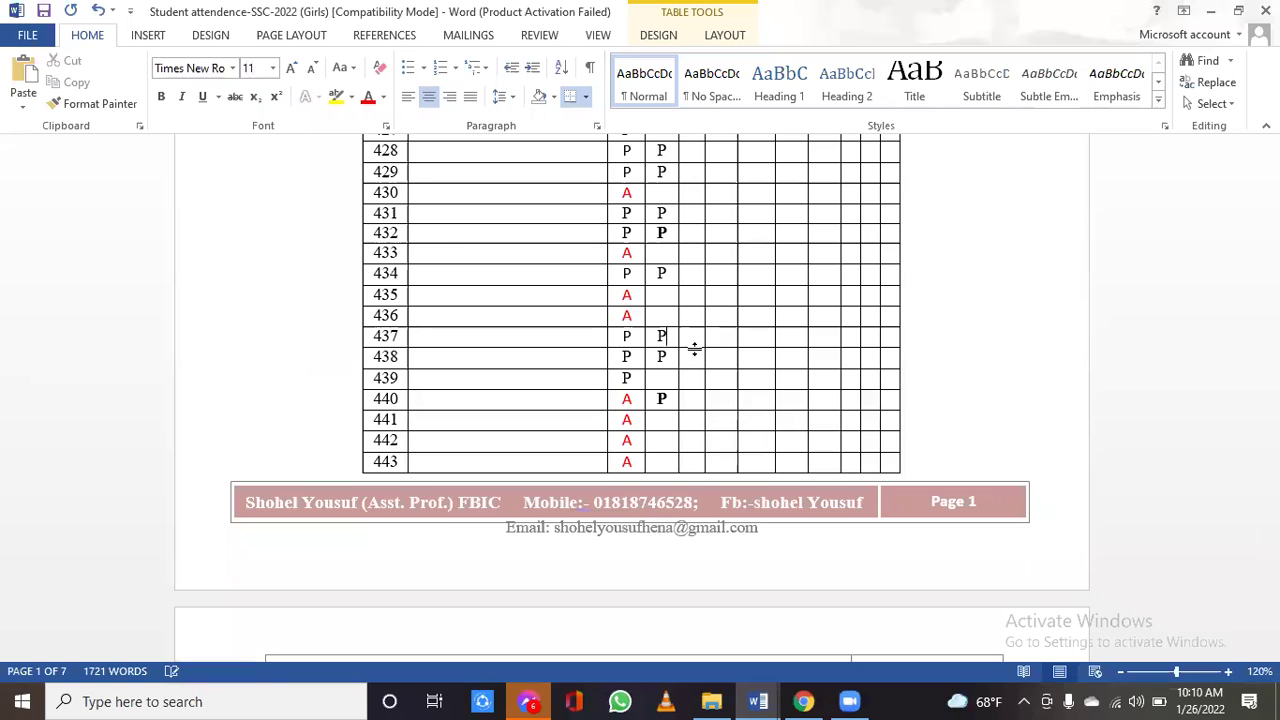
{"action": "left_click", "coordinate": [671, 356]}
{"action": "key", "text": "BackSpace"}
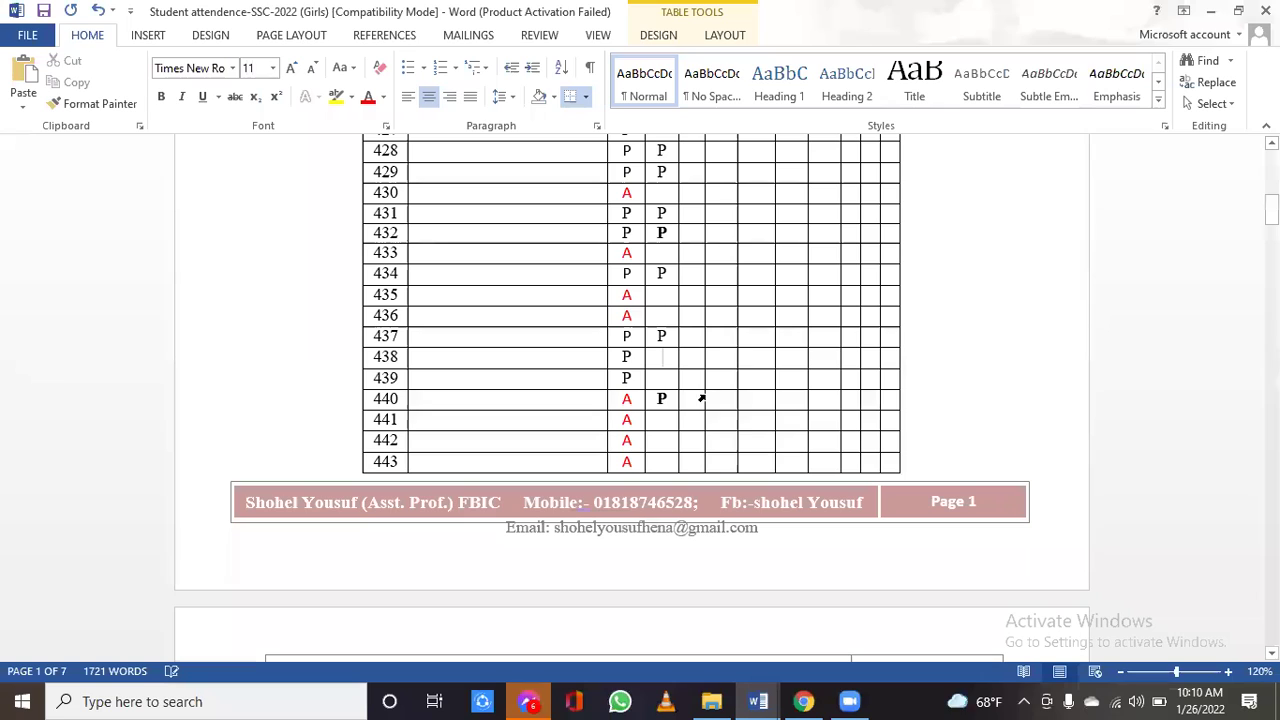
- Remove the bold formatting from the P entries of rolls 440 and 432 in the 26 column
{"action": "left_click", "coordinate": [646, 398]}
{"action": "left_click", "coordinate": [161, 96]}
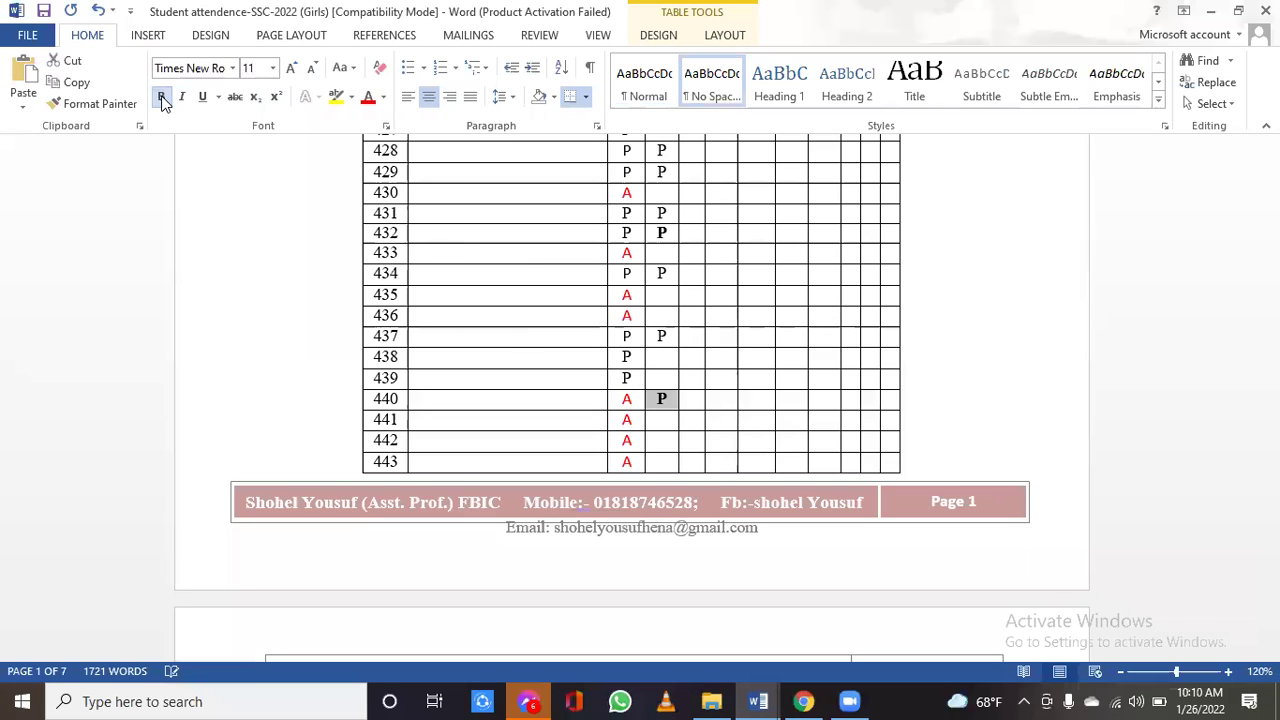
{"action": "left_click", "coordinate": [645, 233]}
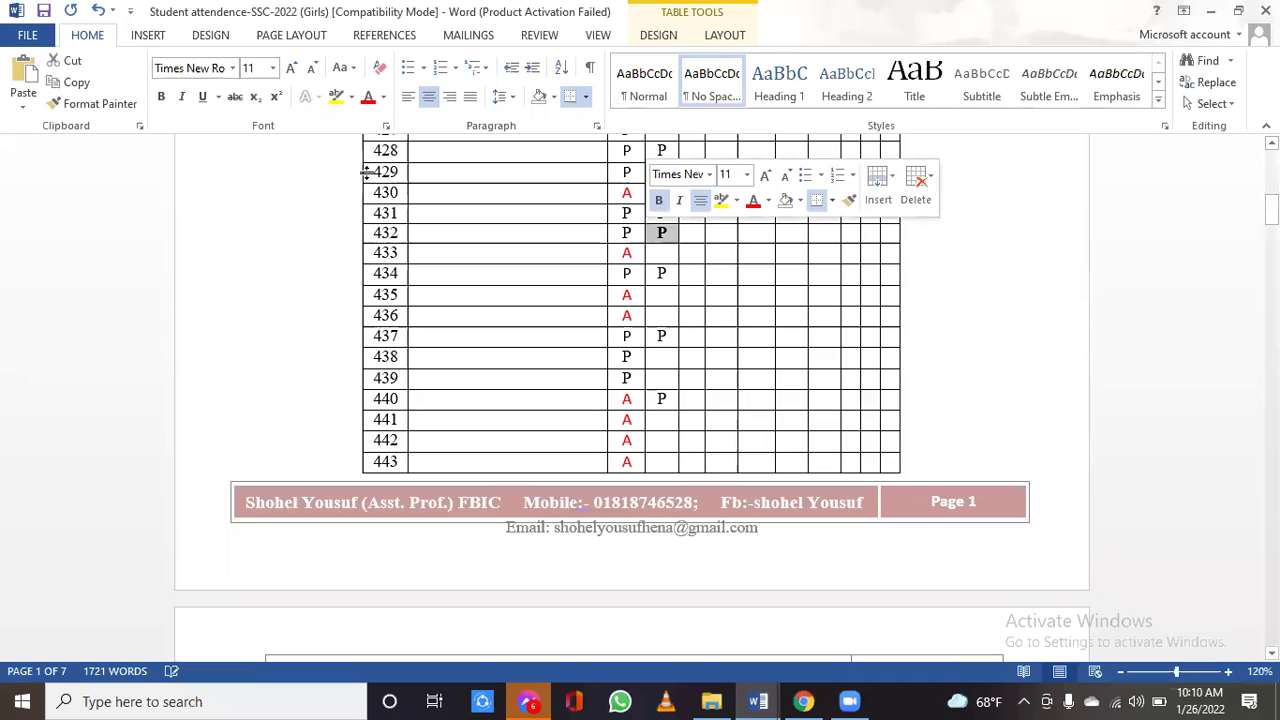
{"action": "left_click", "coordinate": [163, 96]}
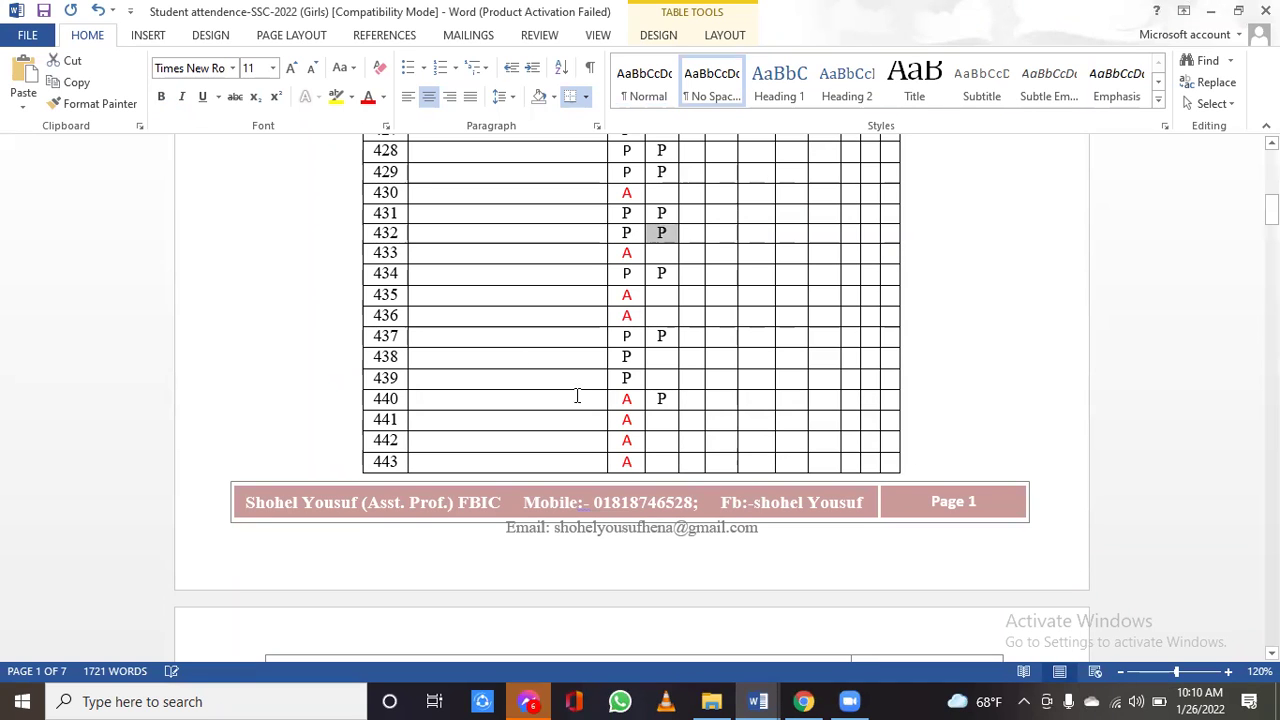
- Enter P in the 26 column for roll 442 and for roll 444 on the second page
{"action": "left_click", "coordinate": [891, 470]}
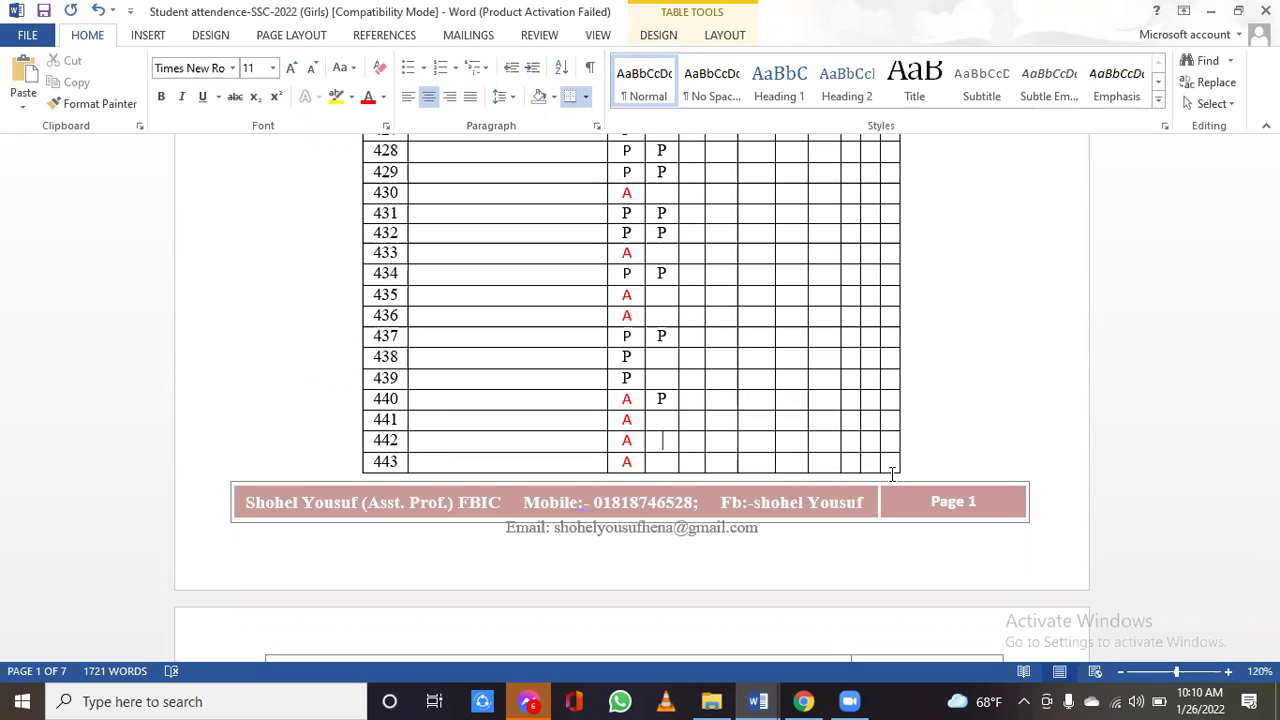
{"action": "type", "text": "P"}
{"action": "scroll", "coordinate": [836, 490], "scroll_direction": "down", "scroll_amount": 2}
{"action": "scroll", "coordinate": [836, 490], "scroll_direction": "down", "scroll_amount": 2}
{"action": "key", "text": "Down"}
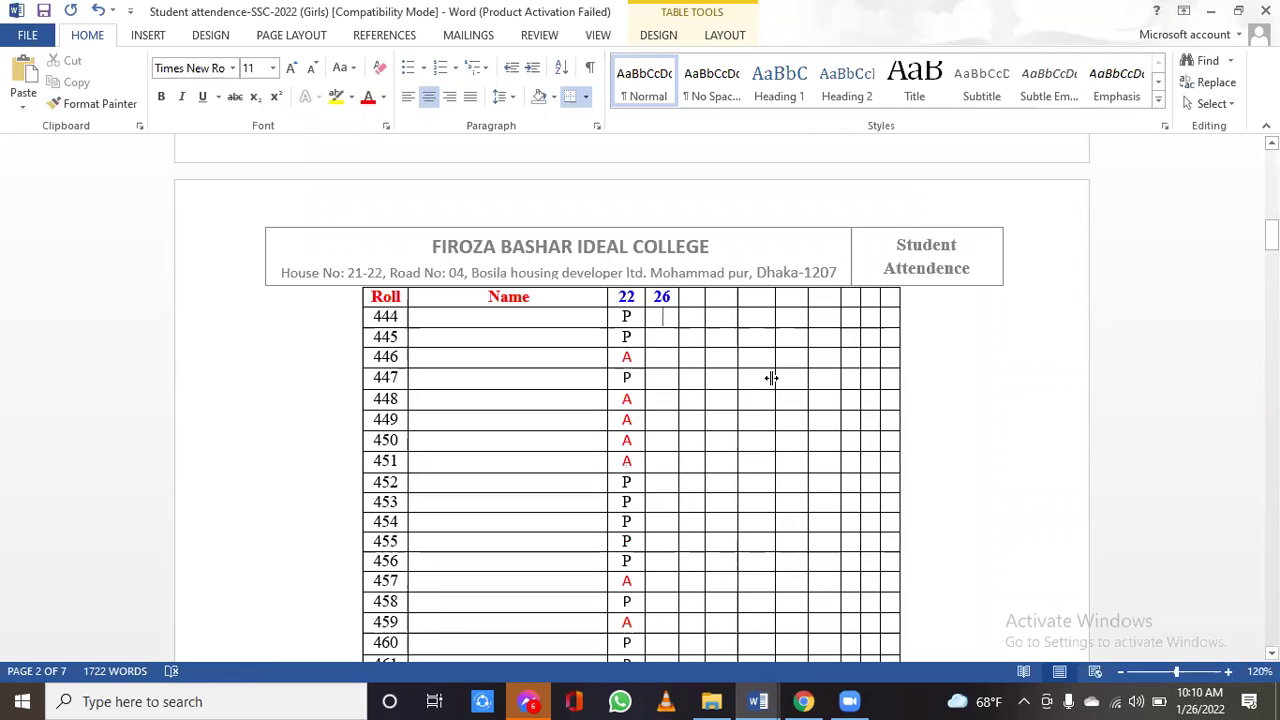
{"action": "type", "text": "P"}
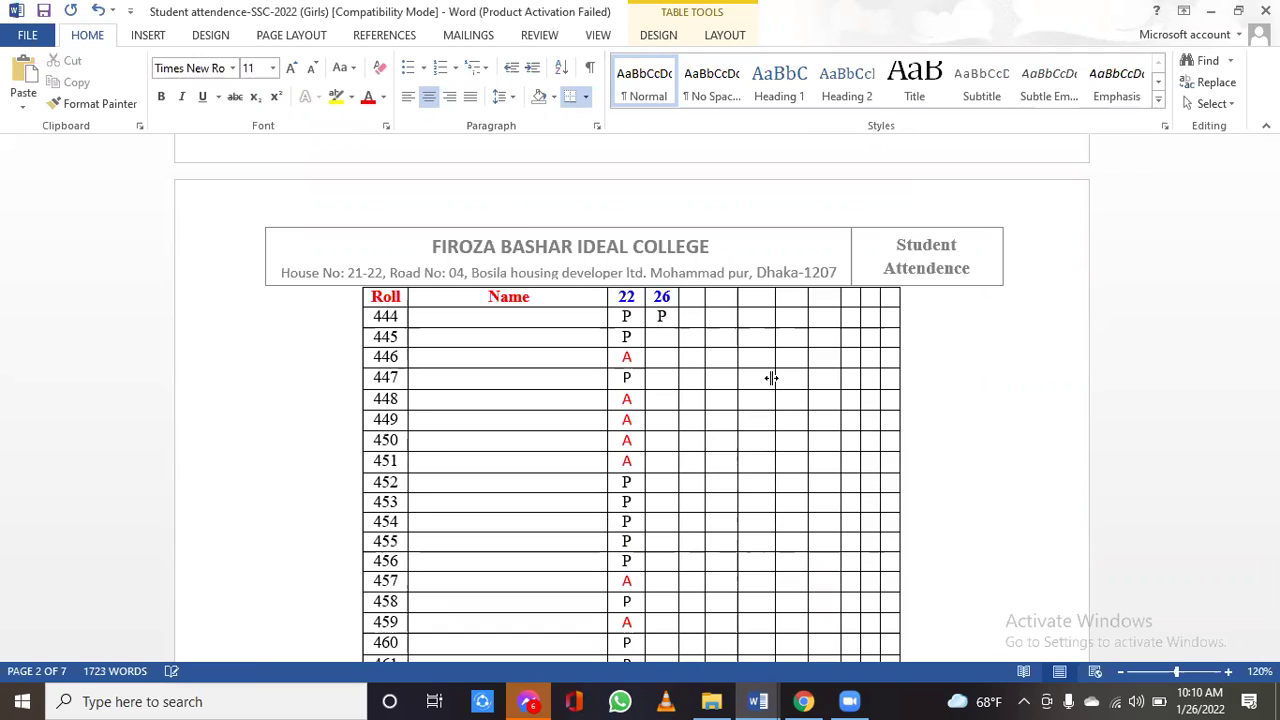
- Leave roll 445 blank and enter P in the 26 column for rolls 446 and 447
{"action": "key", "text": "Down"}
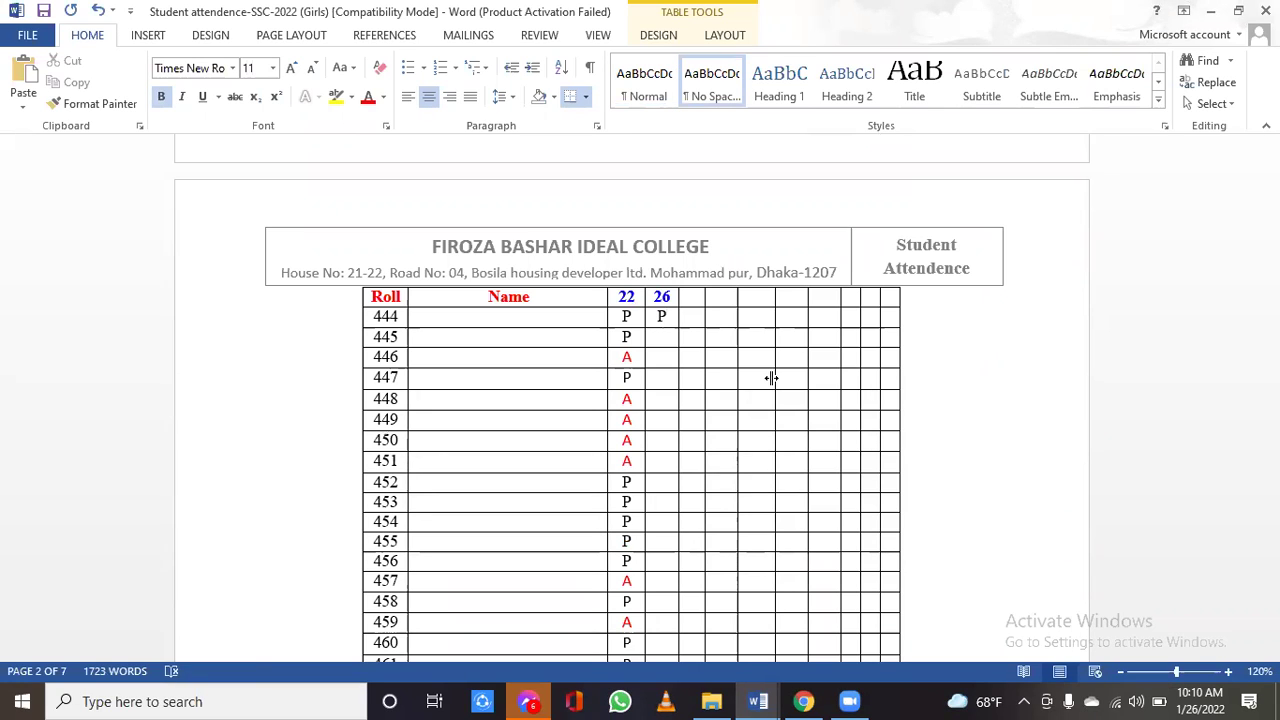
{"action": "key", "text": "Down"}
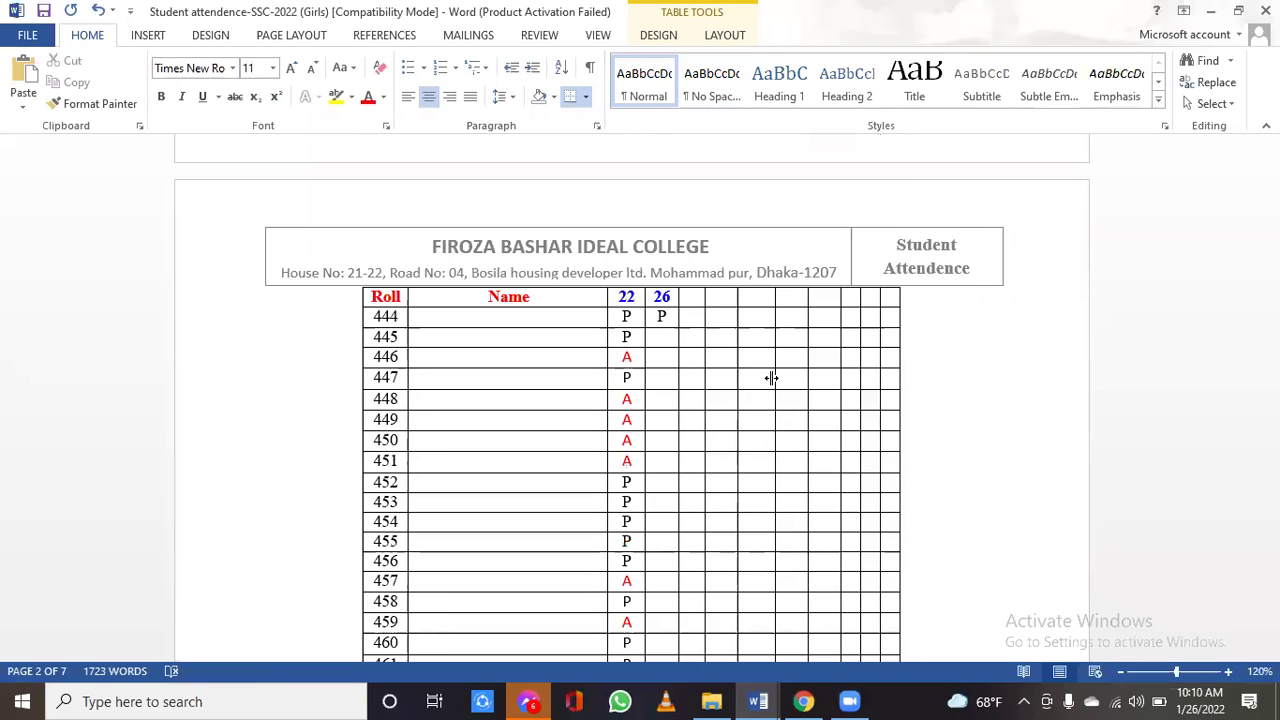
{"action": "key", "text": "Up"}
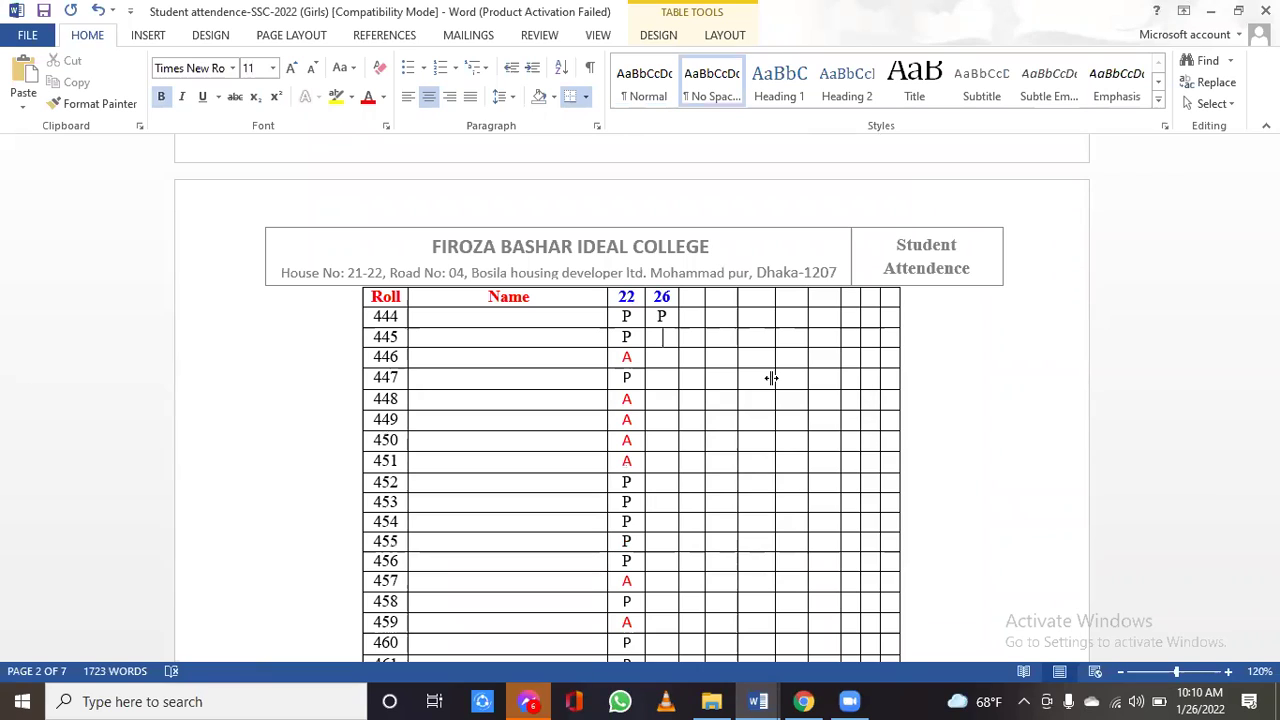
{"action": "type", "text": "P"}
{"action": "key", "text": "BackSpace"}
{"action": "key", "text": "Down"}
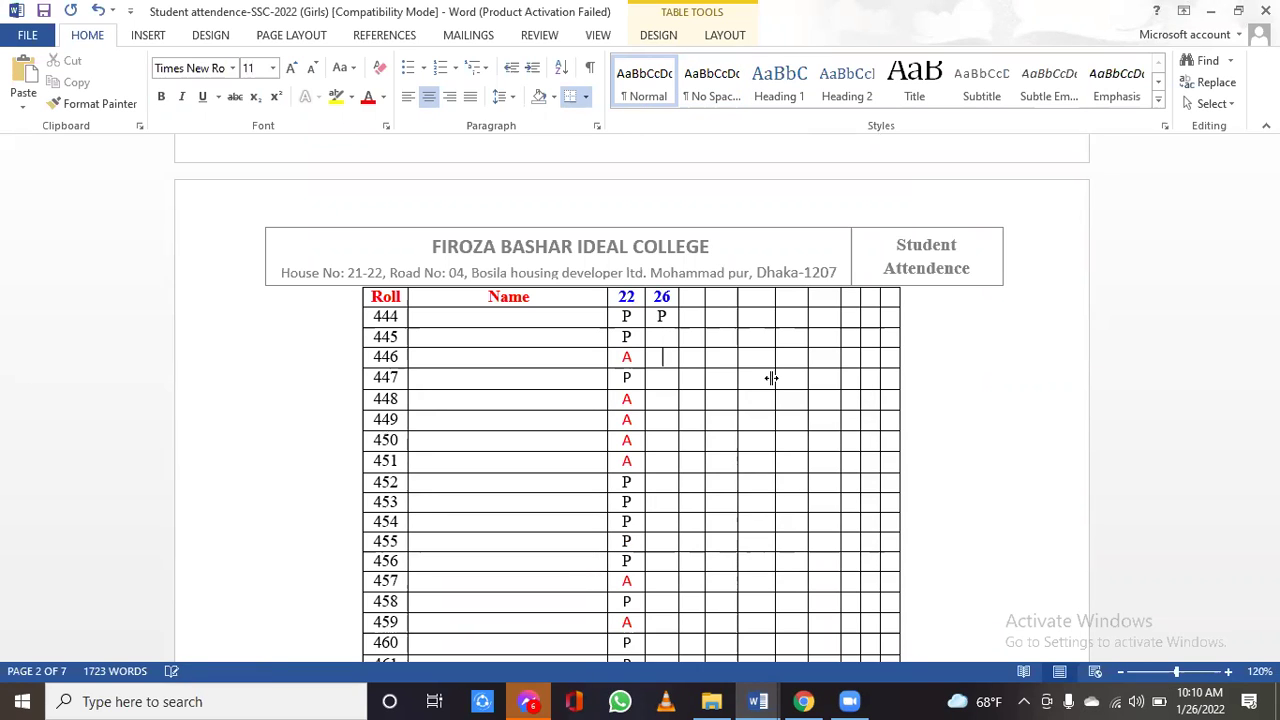
{"action": "type", "text": "P"}
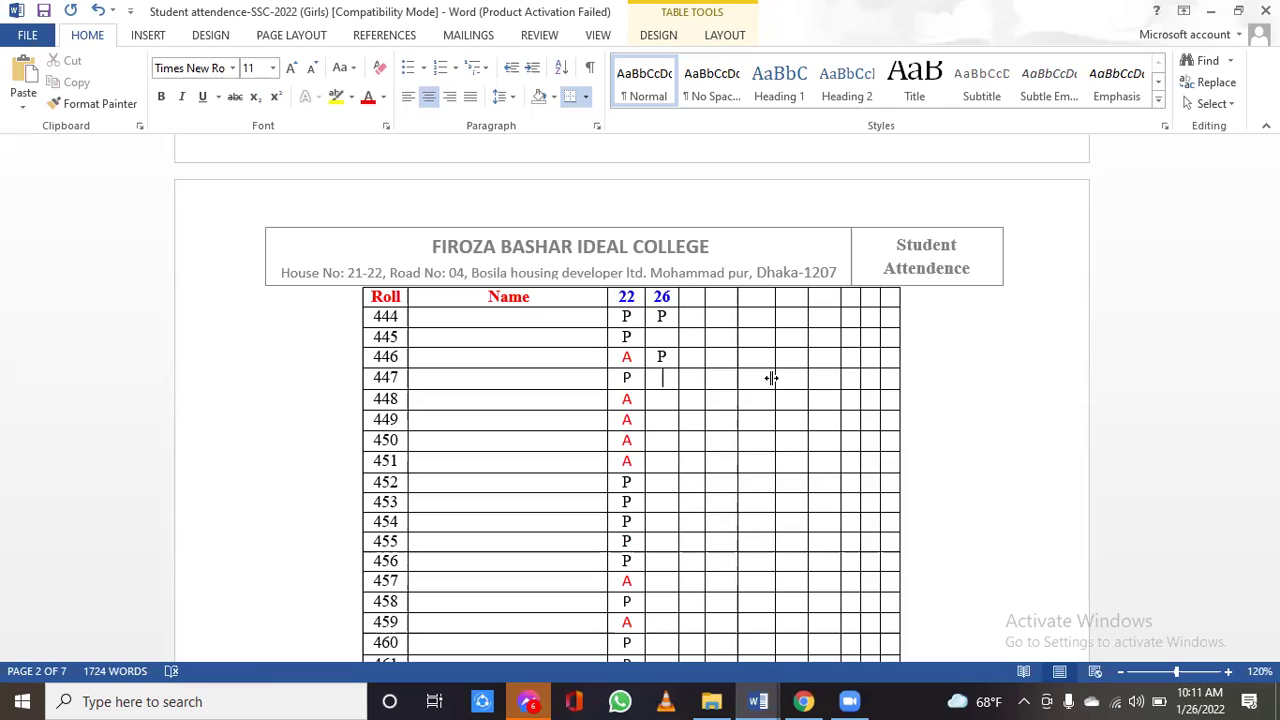
{"action": "type", "text": "P"}
- Skip rolls 448 to 455 and mark roll 456 as present with a P in the 26 column
{"action": "key", "text": "Down"}
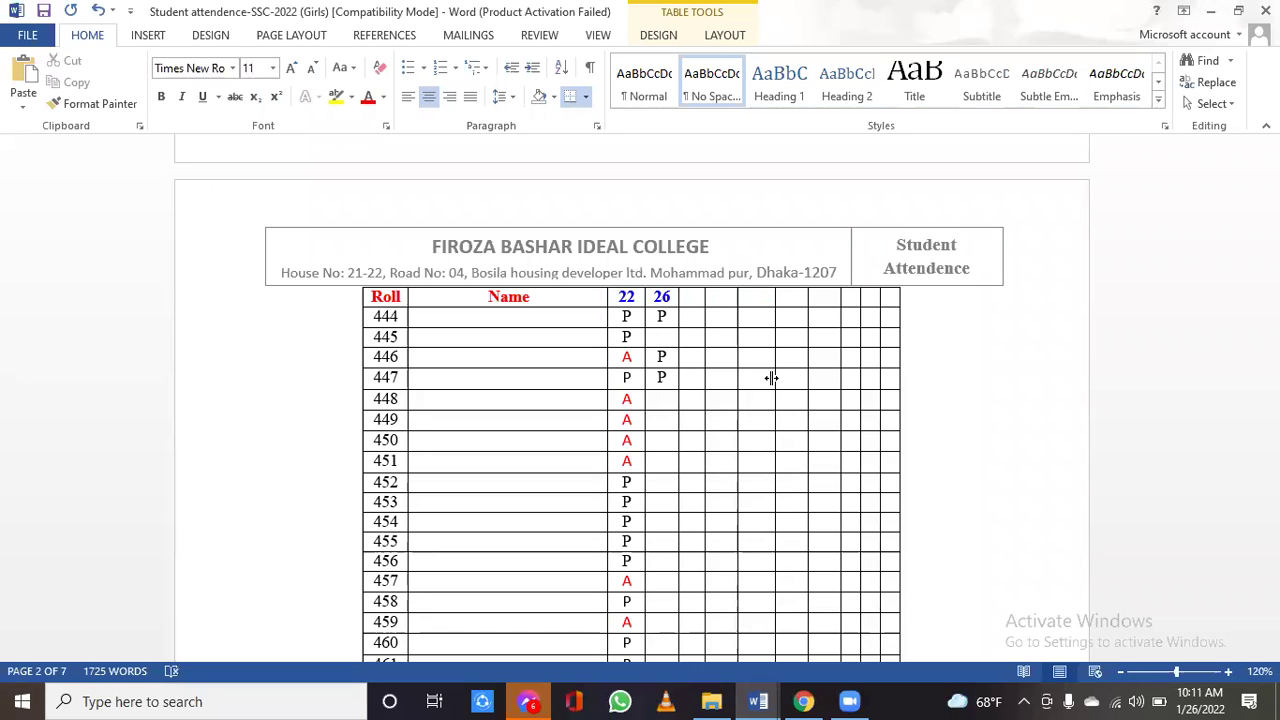
{"action": "key", "text": "Down"}
{"action": "key", "text": "Down"}
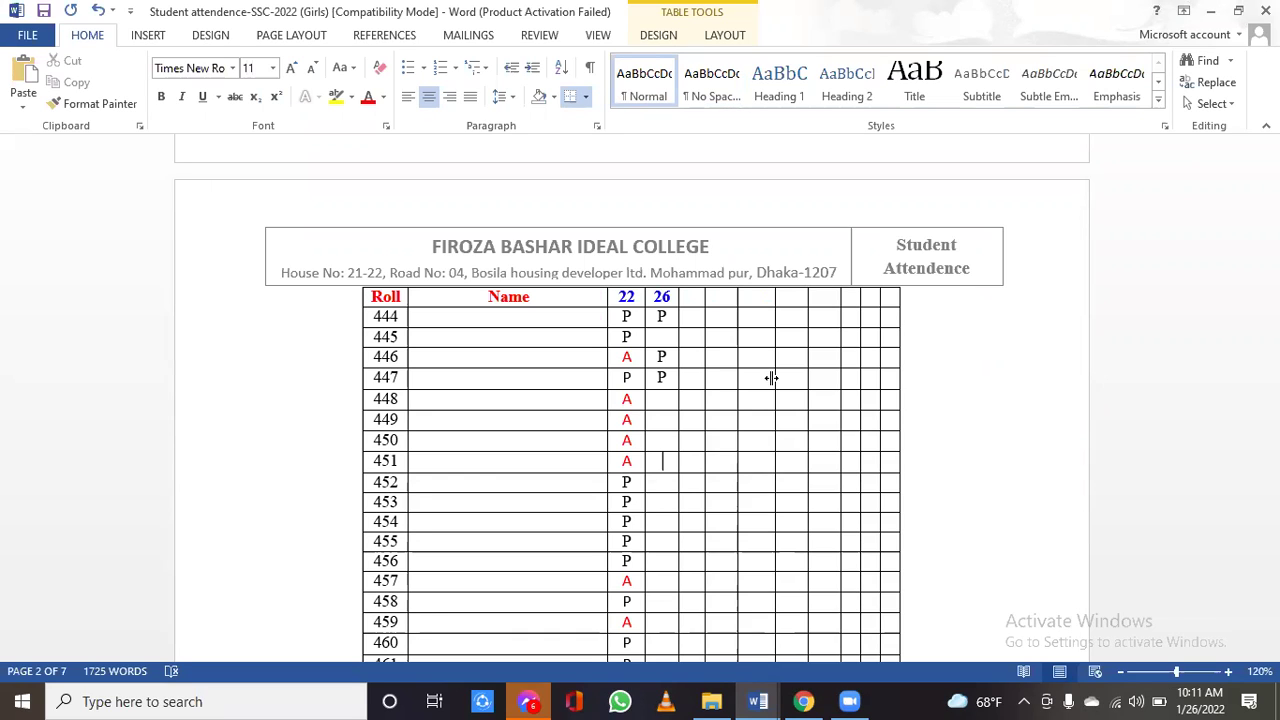
{"action": "key", "text": "Down"}
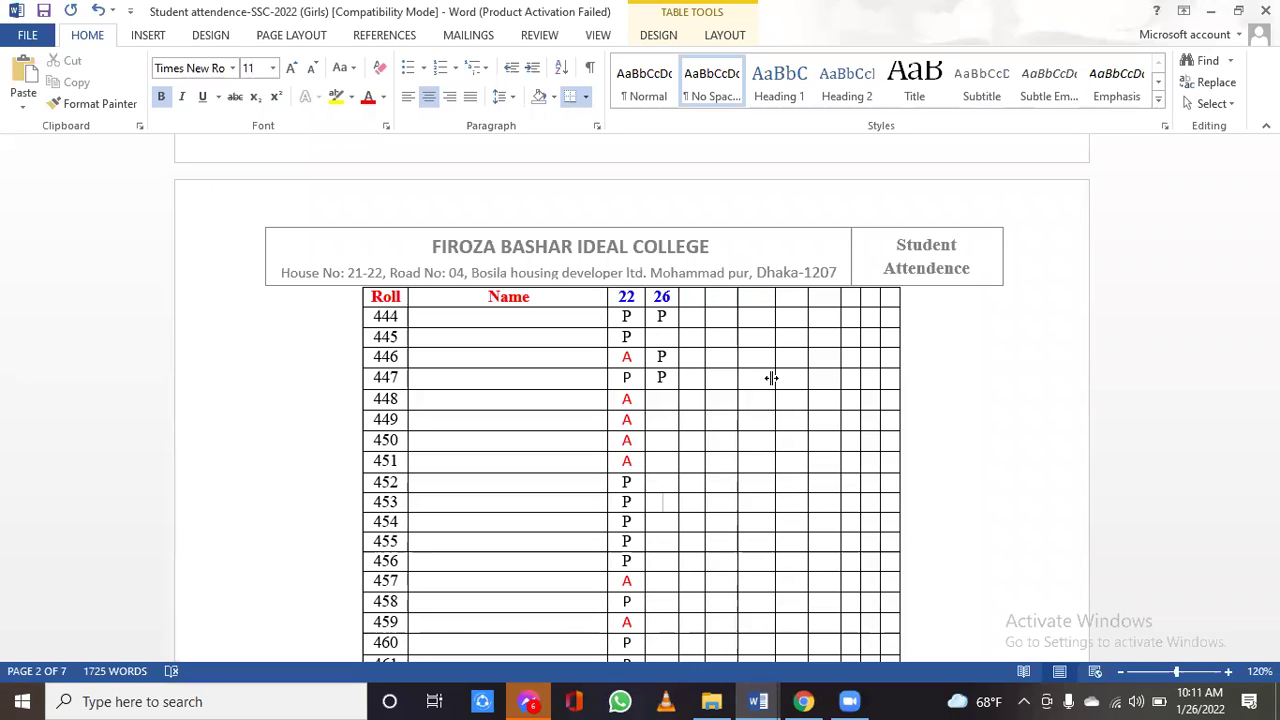
{"action": "key", "text": "Down"}
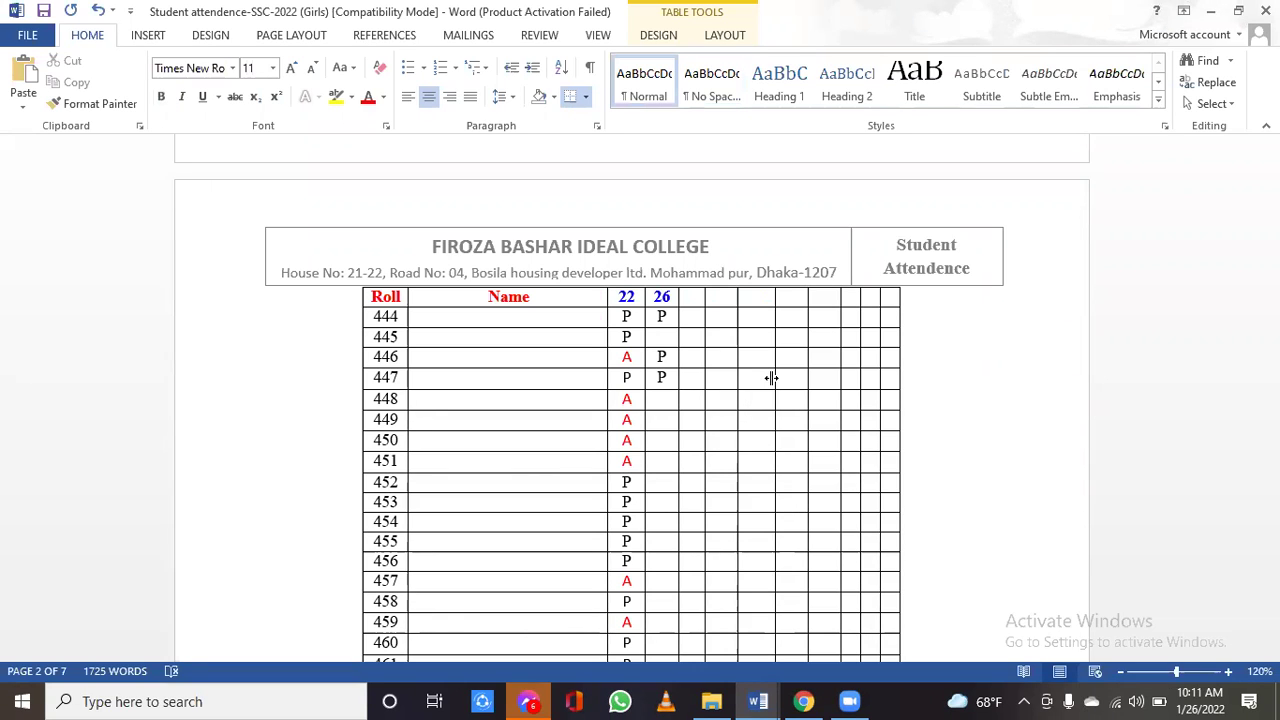
{"action": "key", "text": "Down"}
{"action": "key", "text": "Down"}
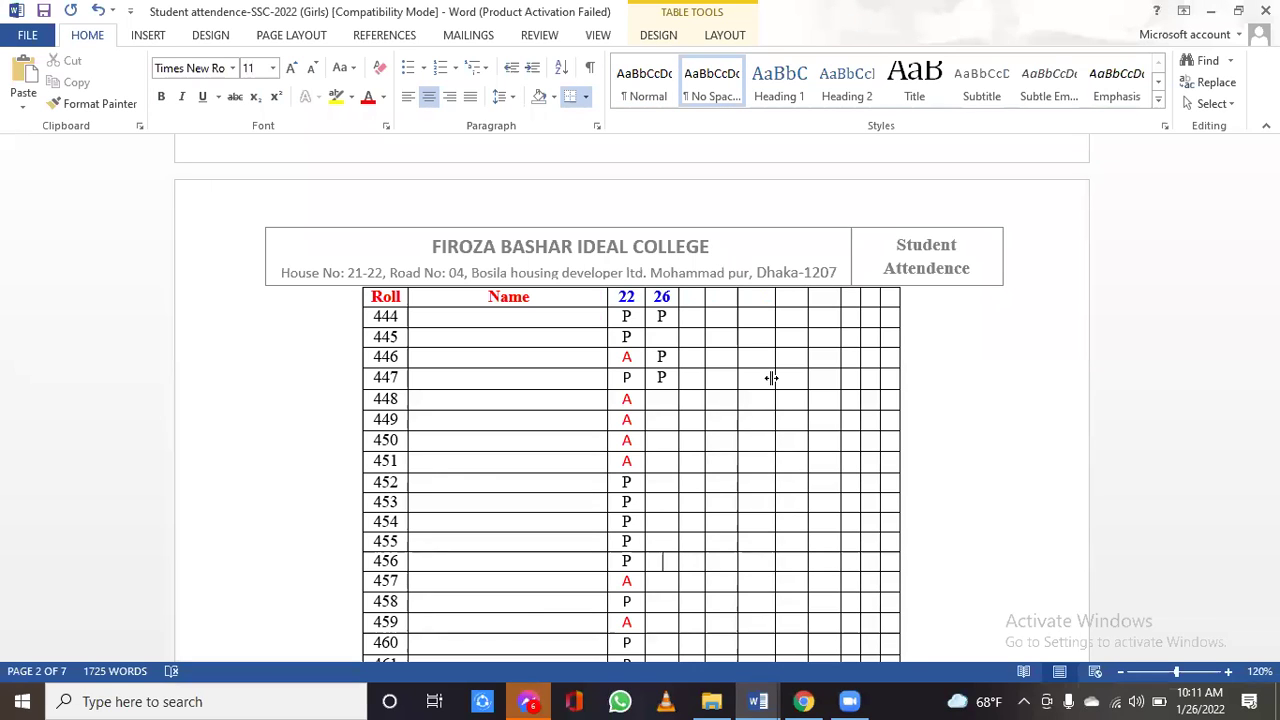
{"action": "type", "text": "P"}
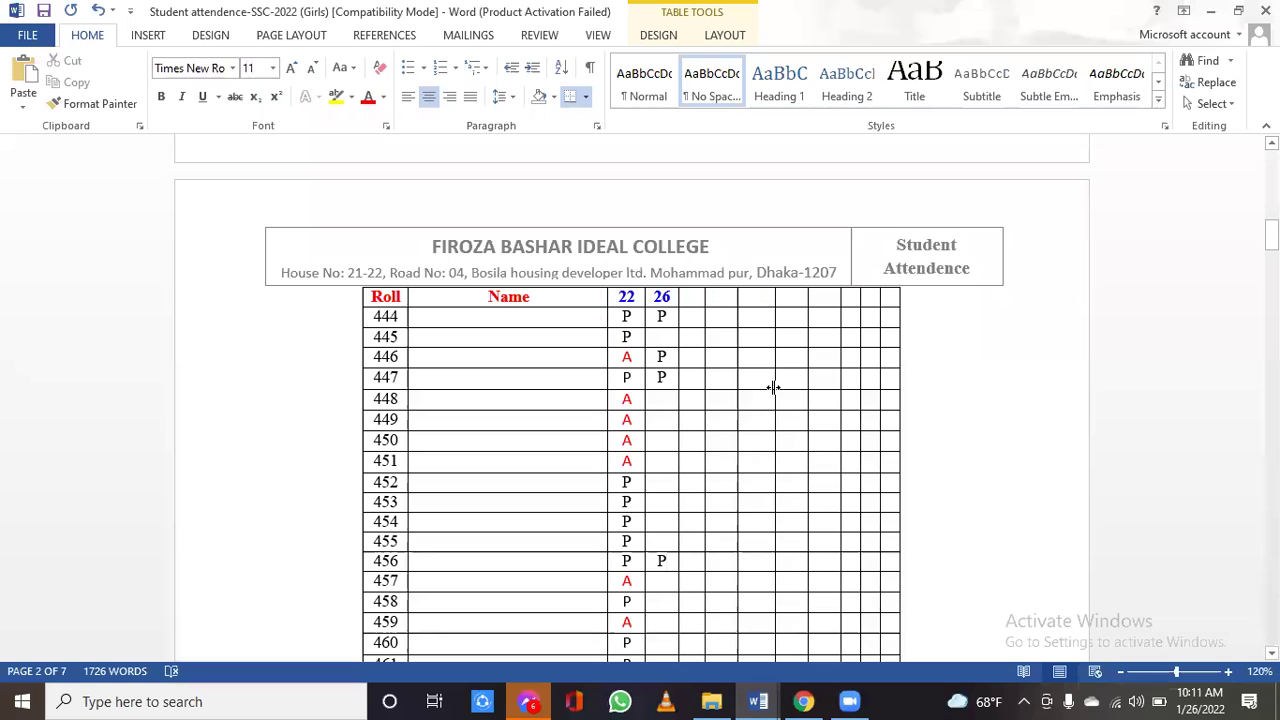
- Enter P in the 26 column for rolls 454, 459 and 461
{"action": "scroll", "coordinate": [775, 400], "scroll_direction": "down", "scroll_amount": 4}
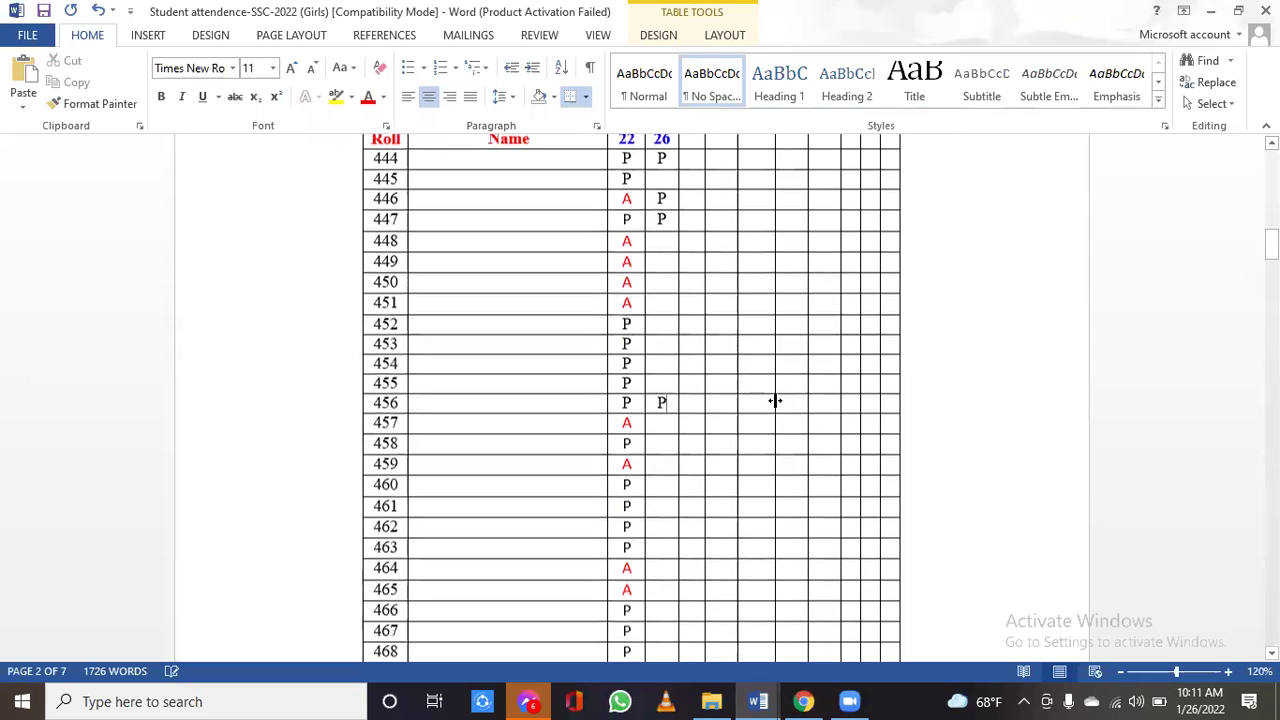
{"action": "left_click", "coordinate": [673, 362]}
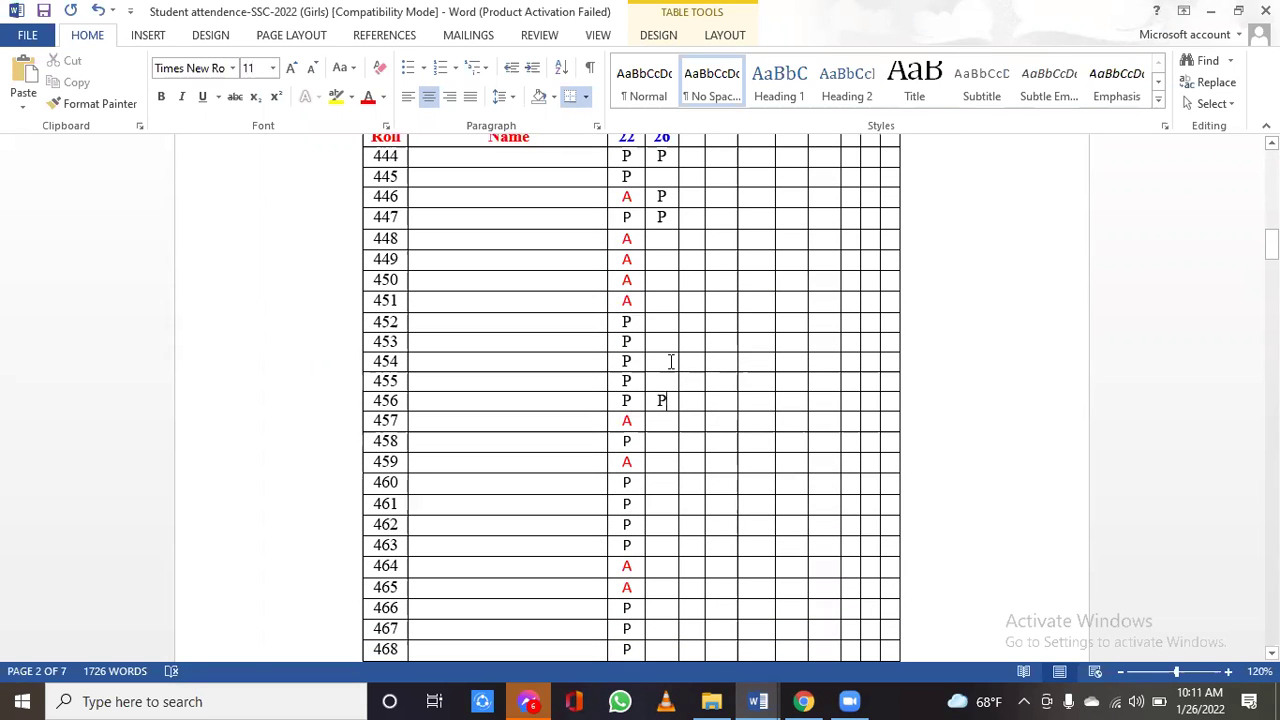
{"action": "type", "text": "P"}
{"action": "left_click", "coordinate": [667, 422]}
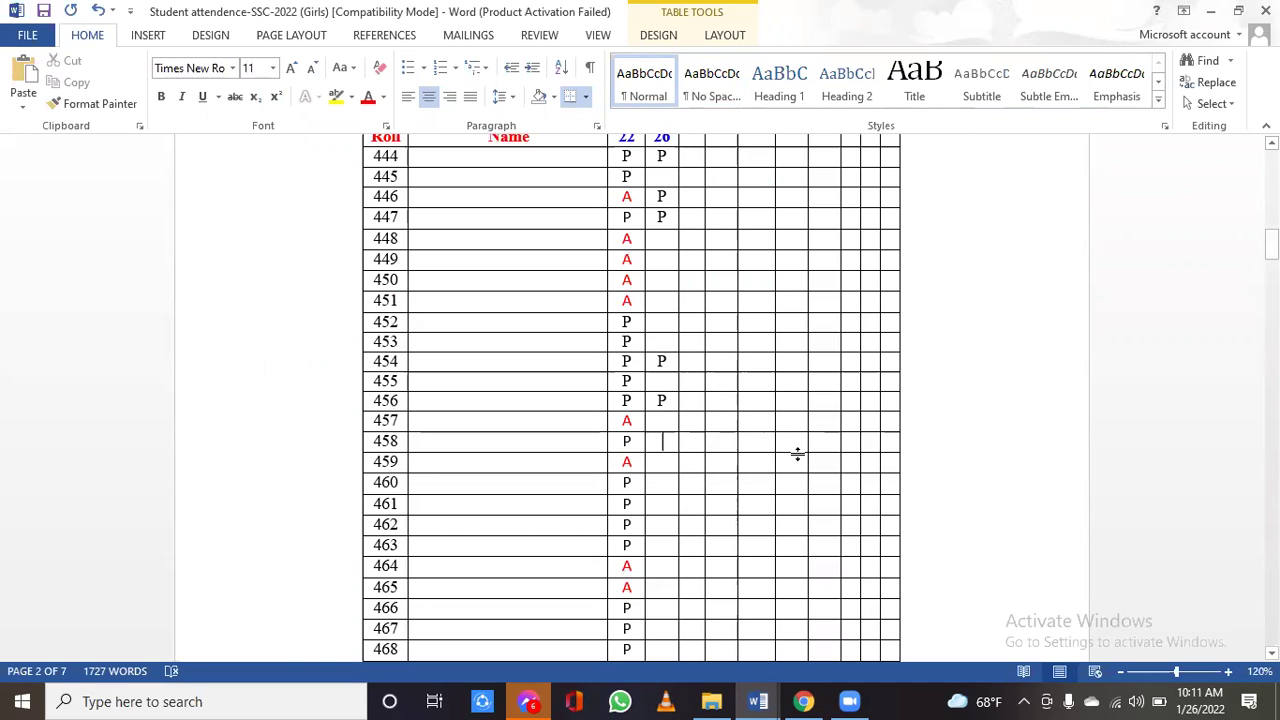
{"action": "key", "text": "Down"}
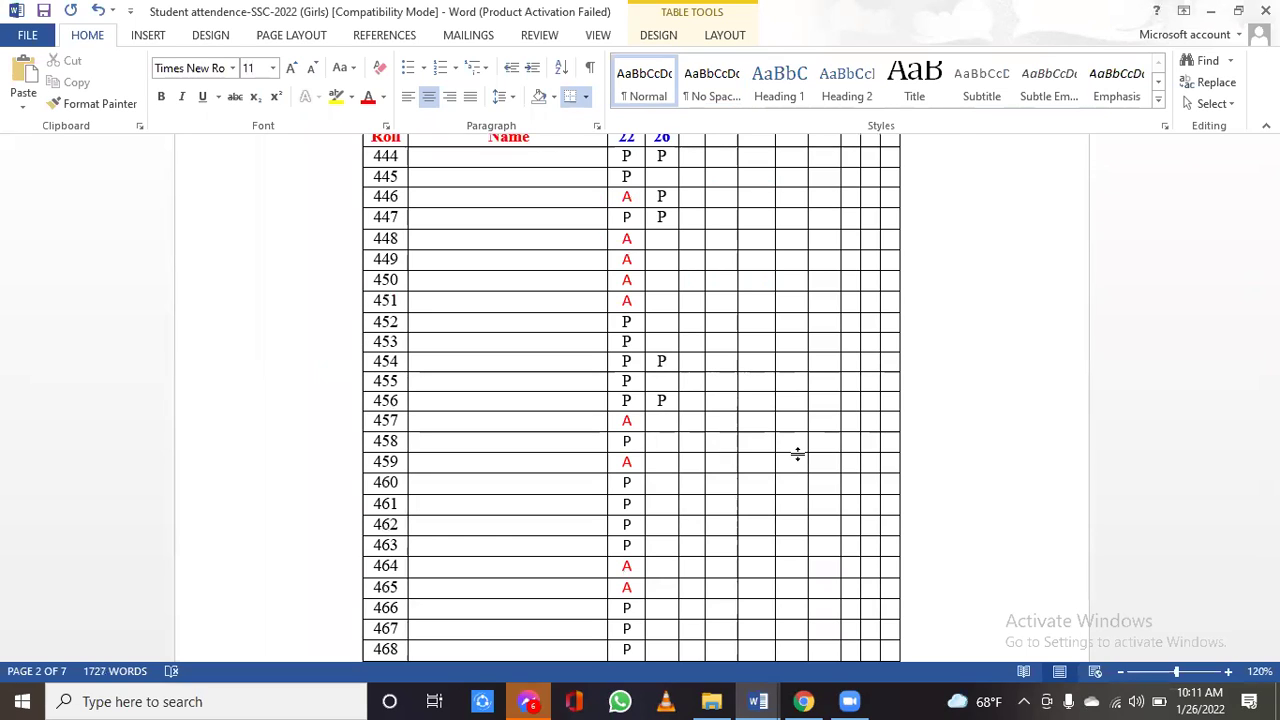
{"action": "type", "text": "P"}
{"action": "key", "text": "Down"}
{"action": "type", "text": "P"}
- Go back and mark the missed rolls 452 and 445 as present with a P in the 26 column
{"action": "left_click", "coordinate": [663, 325]}
{"action": "type", "text": "P"}
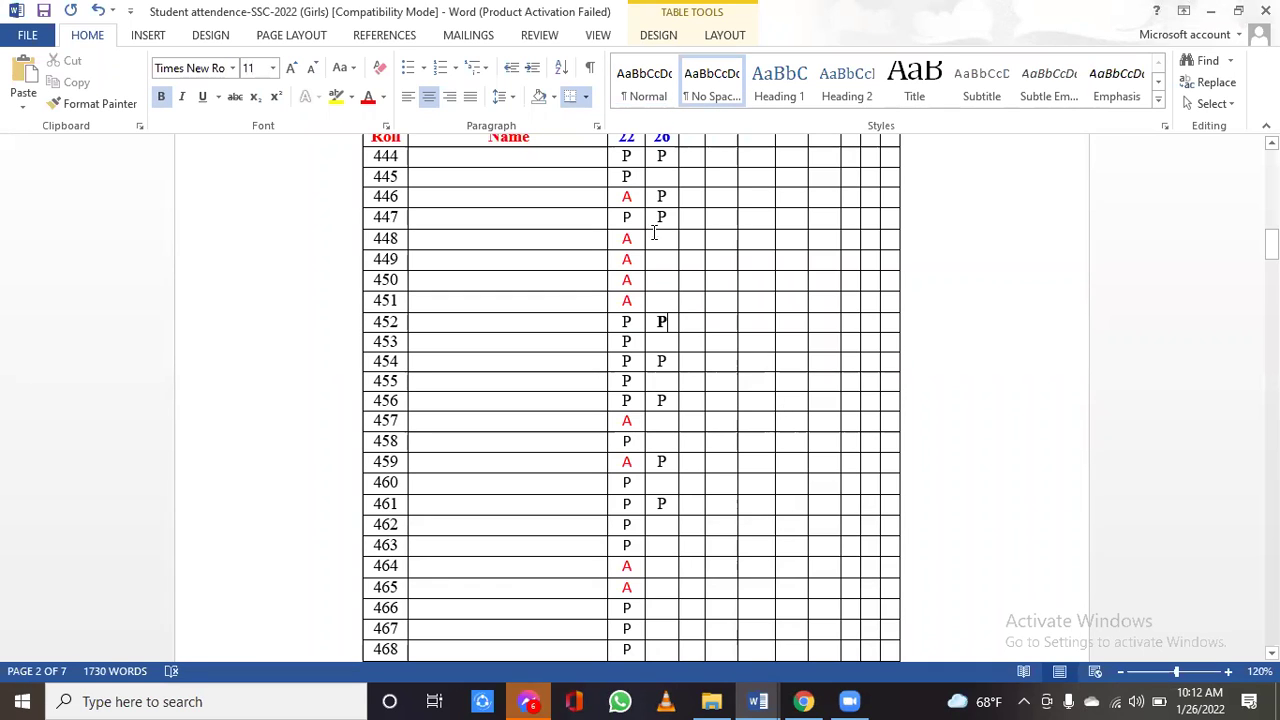
{"action": "left_click", "coordinate": [665, 176]}
{"action": "type", "text": "P"}
- Mark roll 463 as present with a P in the 26 column, leaving rolls 462 and 464 blank
{"action": "left_click", "coordinate": [669, 524]}
{"action": "scroll", "coordinate": [790, 527], "scroll_direction": "down", "scroll_amount": 1}
{"action": "scroll", "coordinate": [790, 527], "scroll_direction": "down", "scroll_amount": 3}
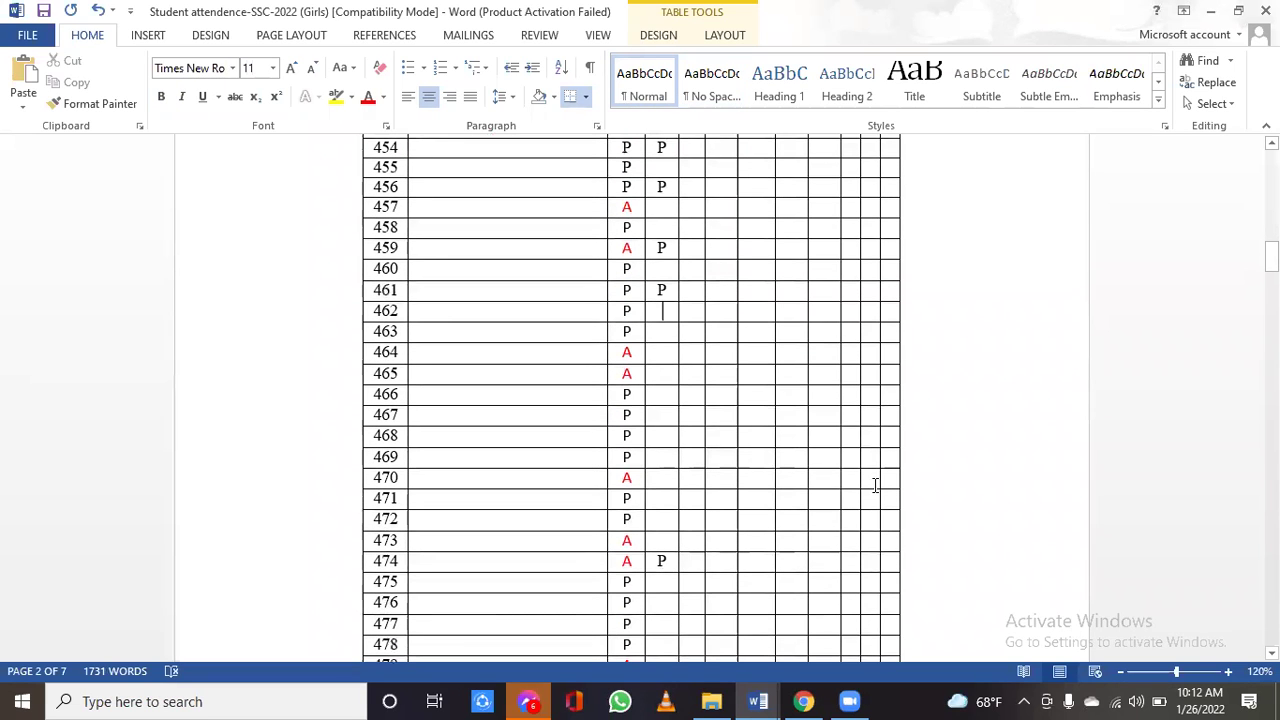
{"action": "key", "text": "Down"}
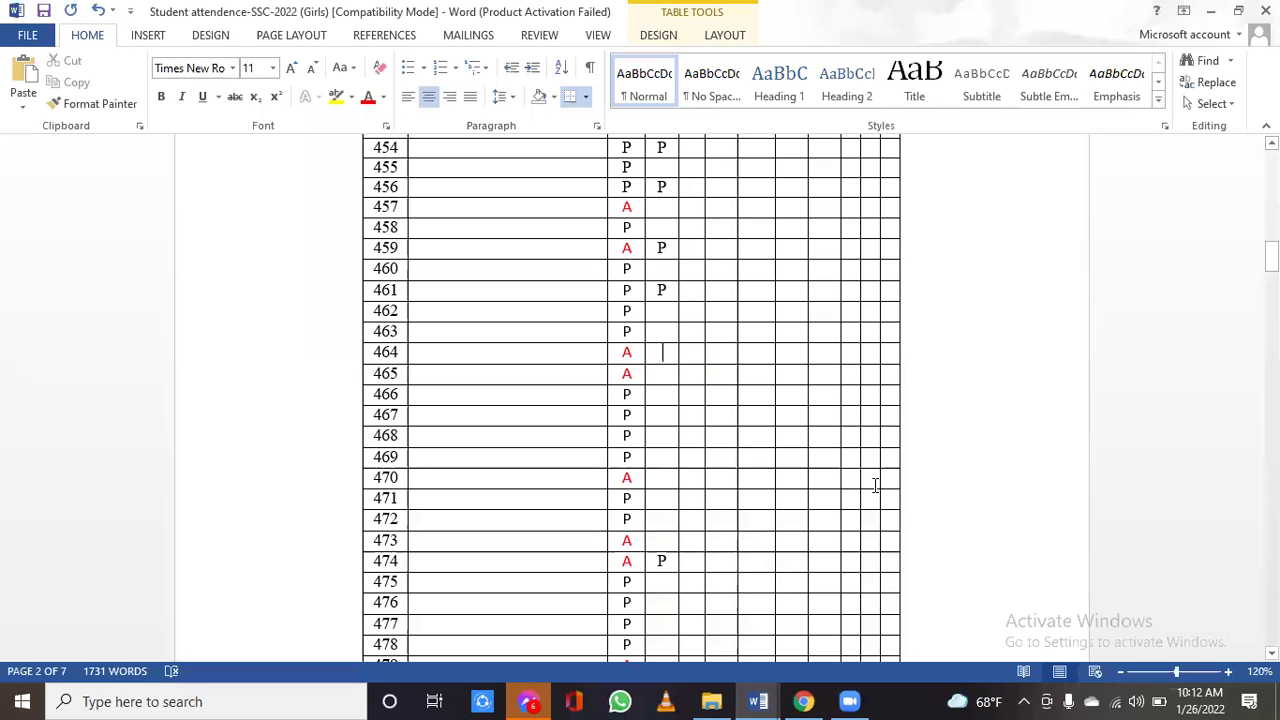
{"action": "type", "text": "P"}
{"action": "key", "text": "BackSpace"}
{"action": "key", "text": "Up"}
{"action": "type", "text": "P"}
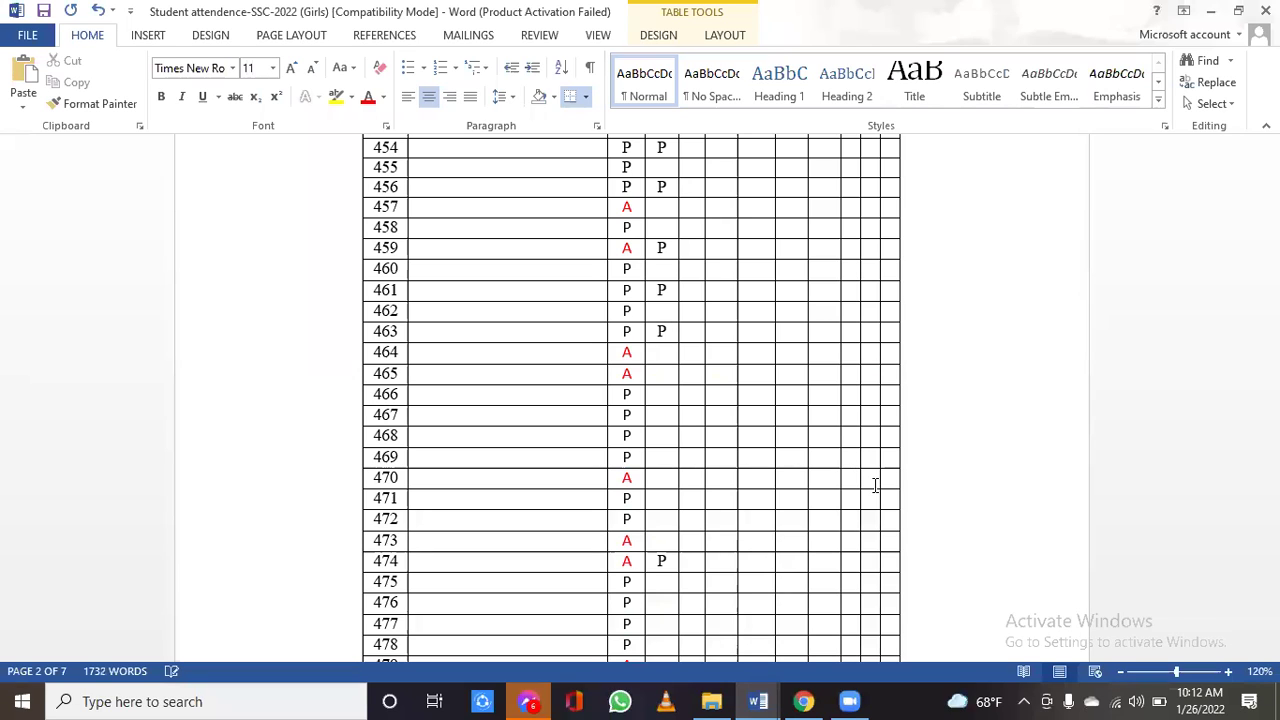
- Skip rolls 464 and 465 and enter P in the 26 column for rolls 466 to 469
{"action": "key", "text": "Down"}
{"action": "key", "text": "Down"}
{"action": "key", "text": "Down"}
{"action": "type", "text": "PP"}
{"action": "key", "text": "Down"}
{"action": "type", "text": "P"}
{"action": "key", "text": "Down"}
{"action": "type", "text": "P"}
- Skip rolls 470 and 471 and enter P in the 26 column for rolls 472 and 475
{"action": "key", "text": "Down"}
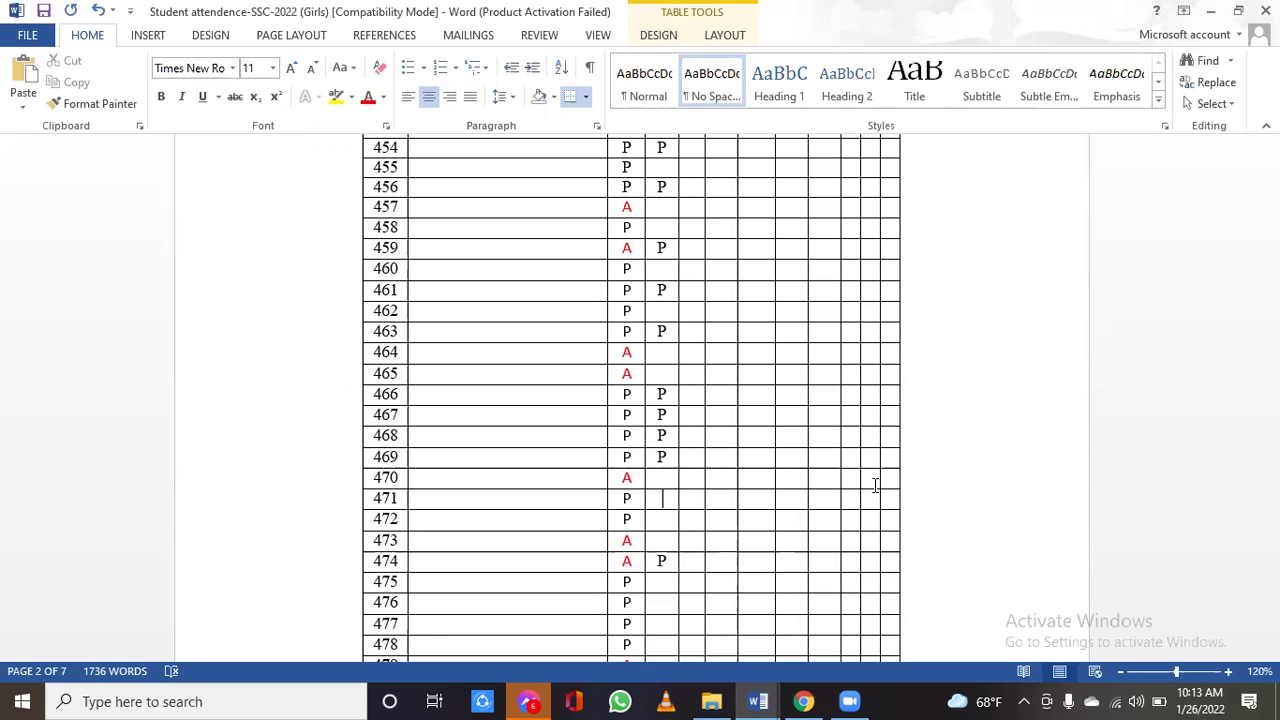
{"action": "key", "text": "Down"}
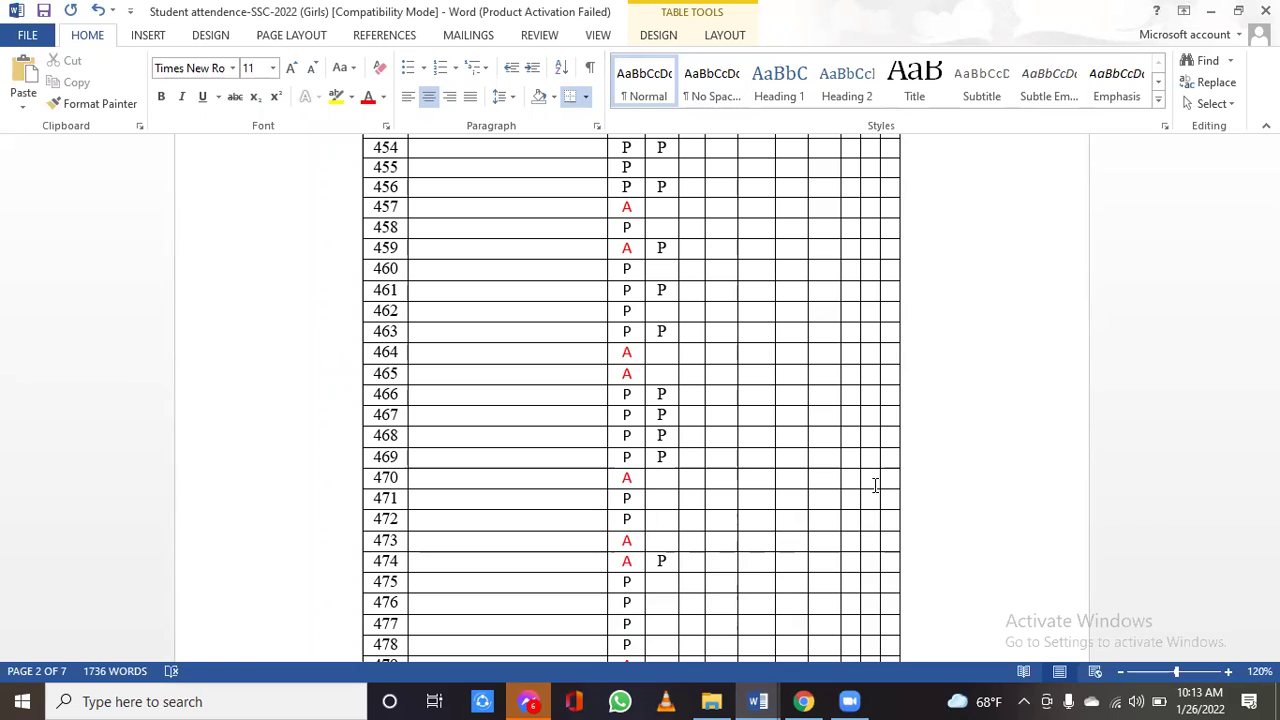
{"action": "type", "text": "P"}
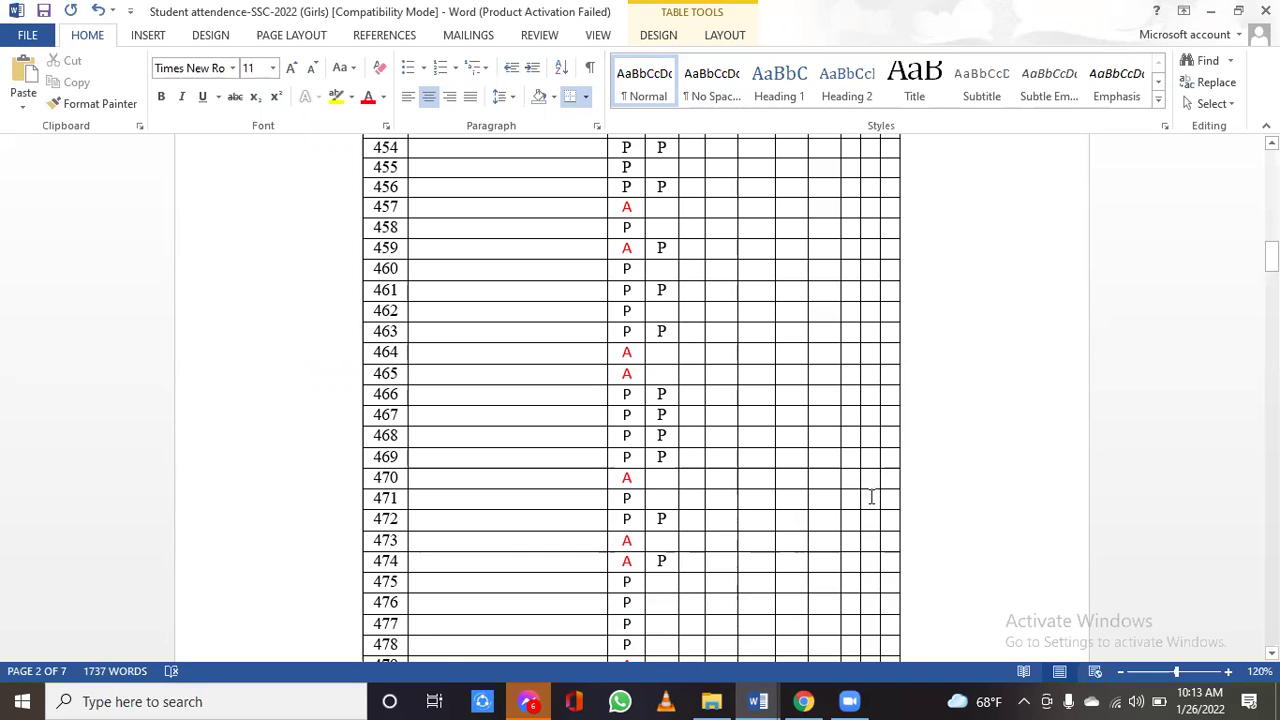
{"action": "scroll", "coordinate": [870, 490], "scroll_direction": "down", "scroll_amount": 3}
{"action": "scroll", "coordinate": [865, 512], "scroll_direction": "down", "scroll_amount": 1}
{"action": "left_click", "coordinate": [666, 368]}
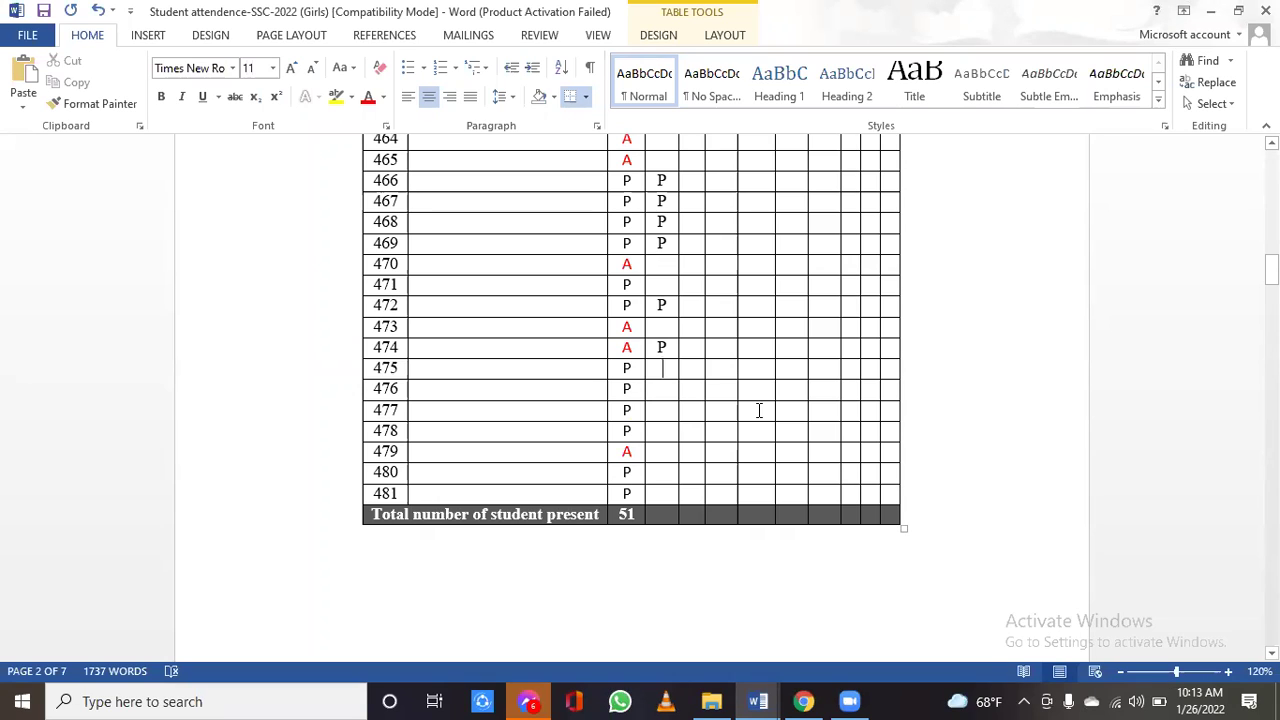
{"action": "type", "text": "P"}
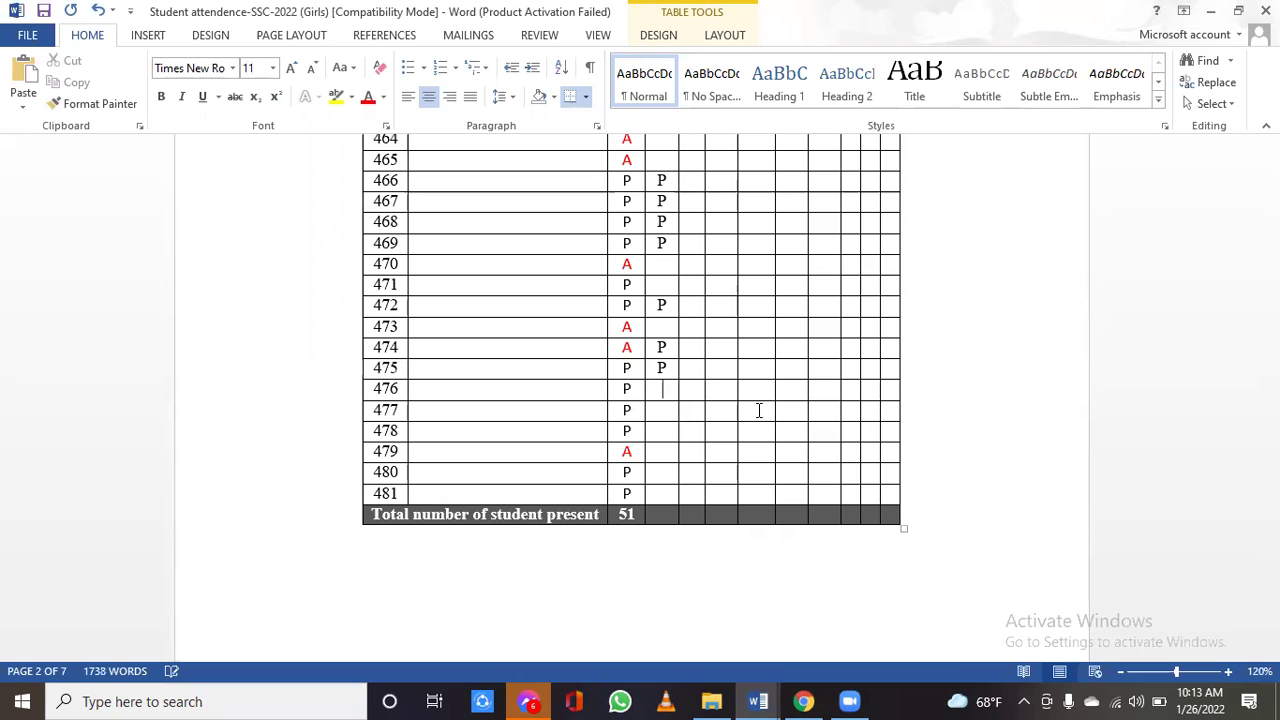
- Enter P in the 26 column for rolls 476, 477, 478 and 480, leaving rolls 479 and 481 blank
{"action": "type", "text": "P"}
{"action": "key", "text": "Down"}
{"action": "type", "text": "PP"}
{"action": "key", "text": "Down"}
{"action": "key", "text": "Down"}
{"action": "type", "text": "P"}
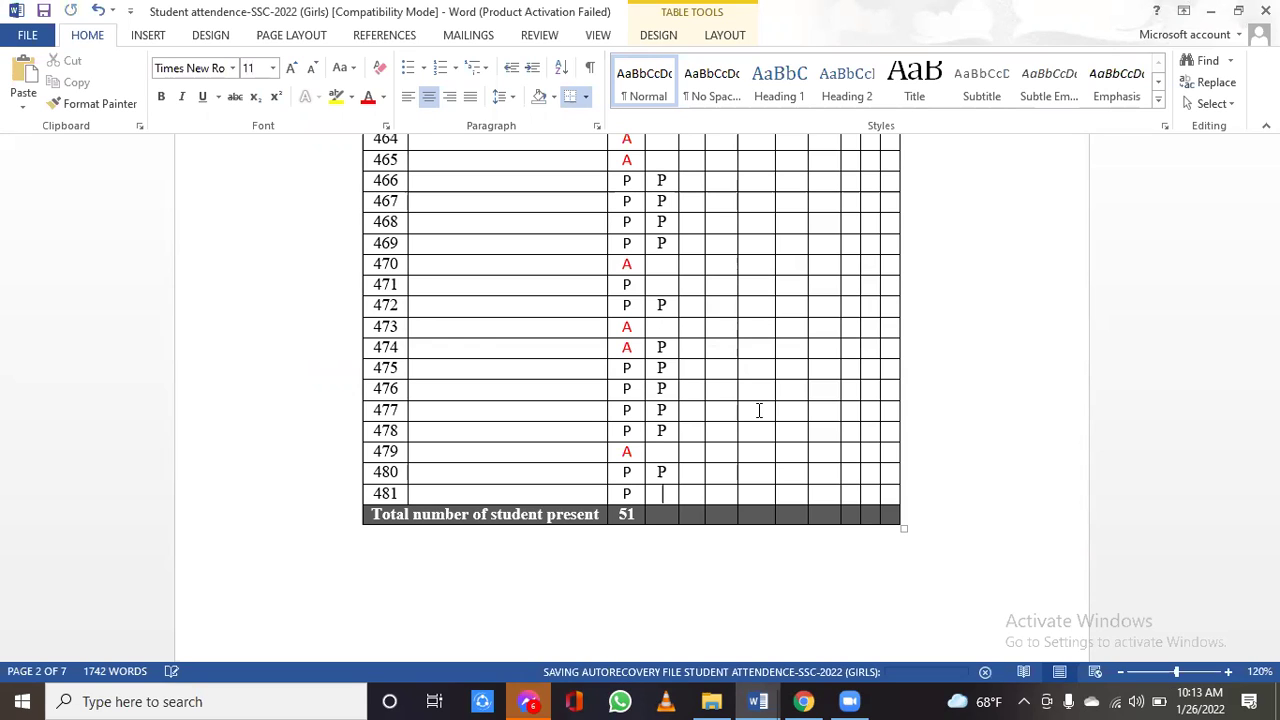
{"action": "key", "text": "Down"}
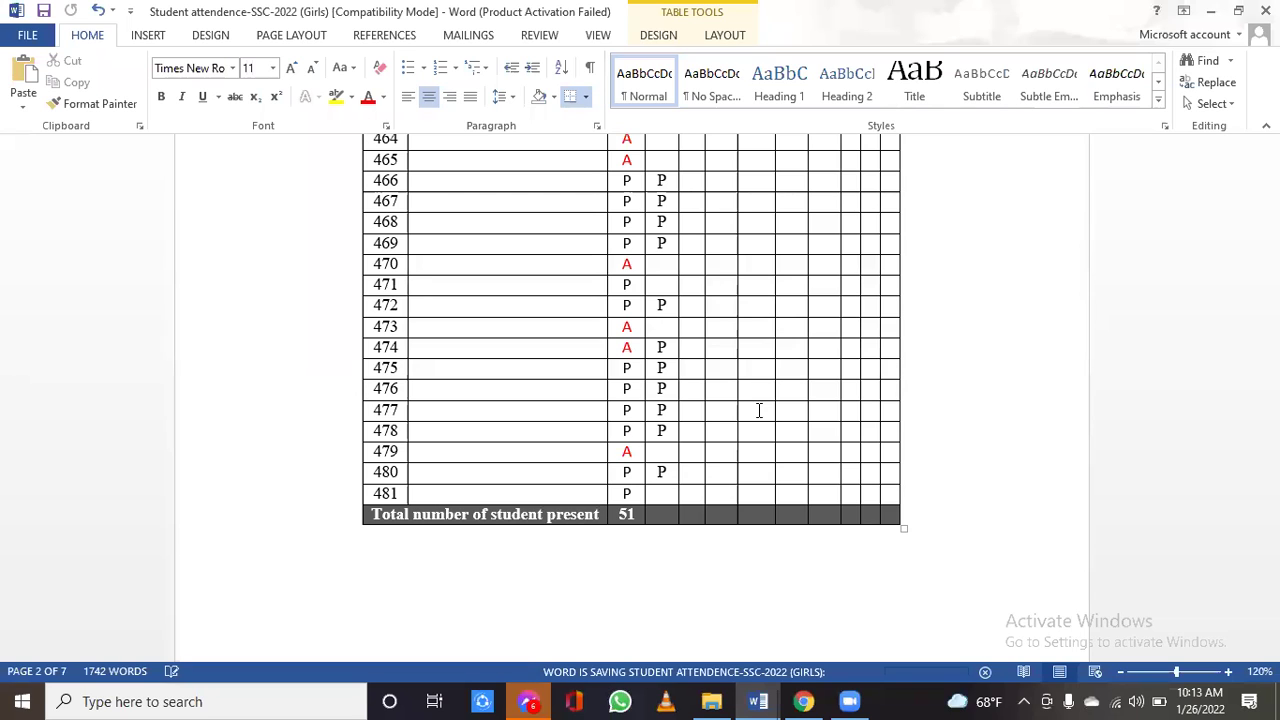
- Go back to the first page of the attendance table and mark roll 406 as present with a P in the 26 column
{"action": "scroll", "coordinate": [759, 410], "scroll_direction": "up", "scroll_amount": 1}
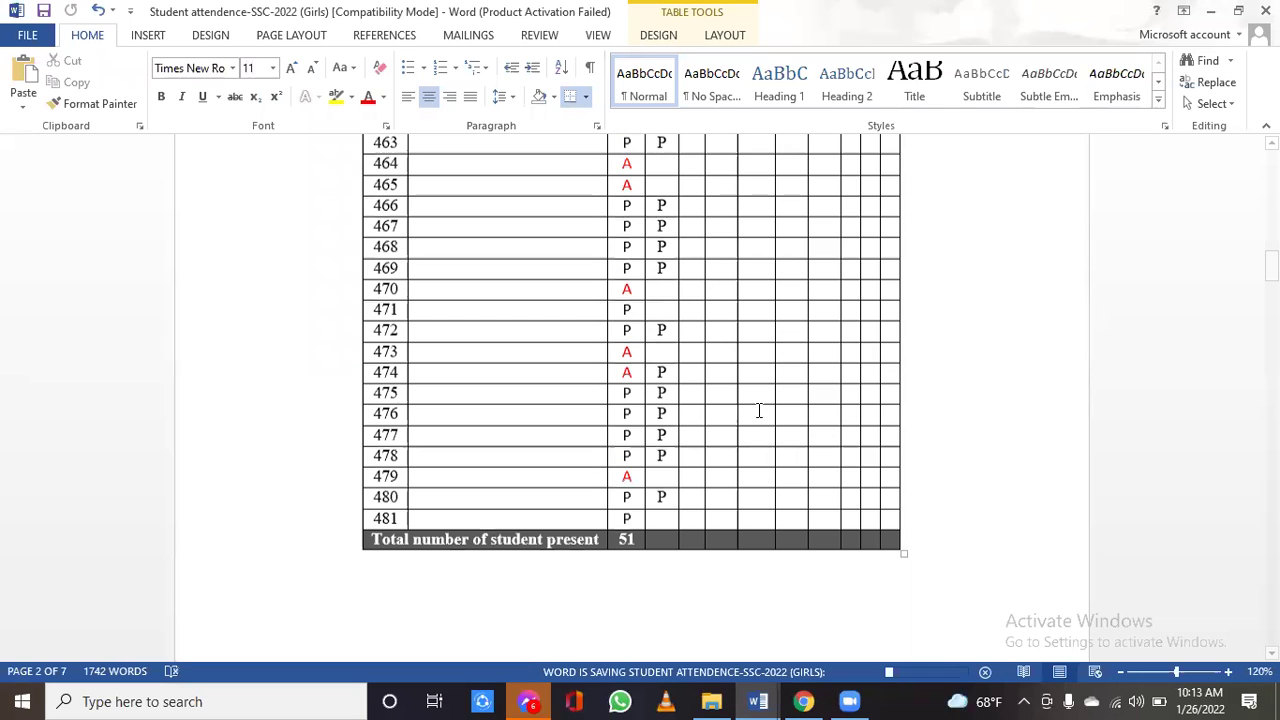
{"action": "scroll", "coordinate": [759, 410], "scroll_direction": "up", "scroll_amount": 5}
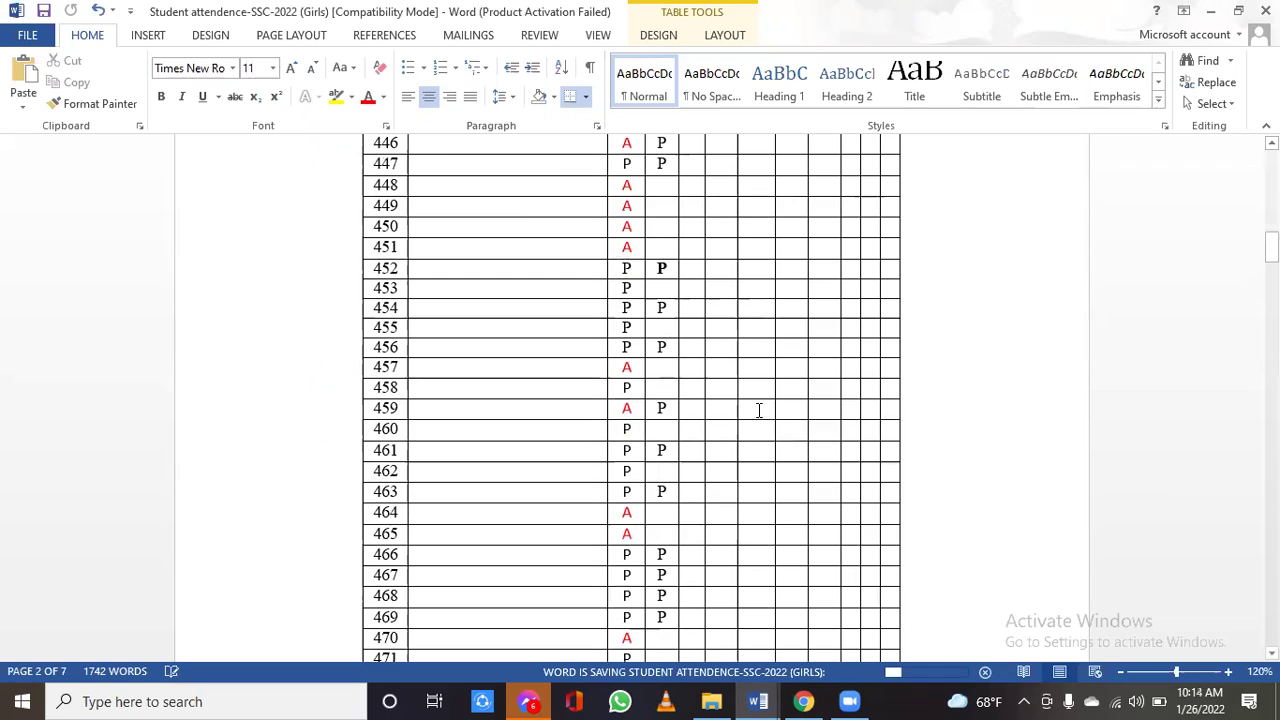
{"action": "scroll", "coordinate": [759, 410], "scroll_direction": "up", "scroll_amount": 3}
{"action": "scroll", "coordinate": [759, 410], "scroll_direction": "up", "scroll_amount": 6}
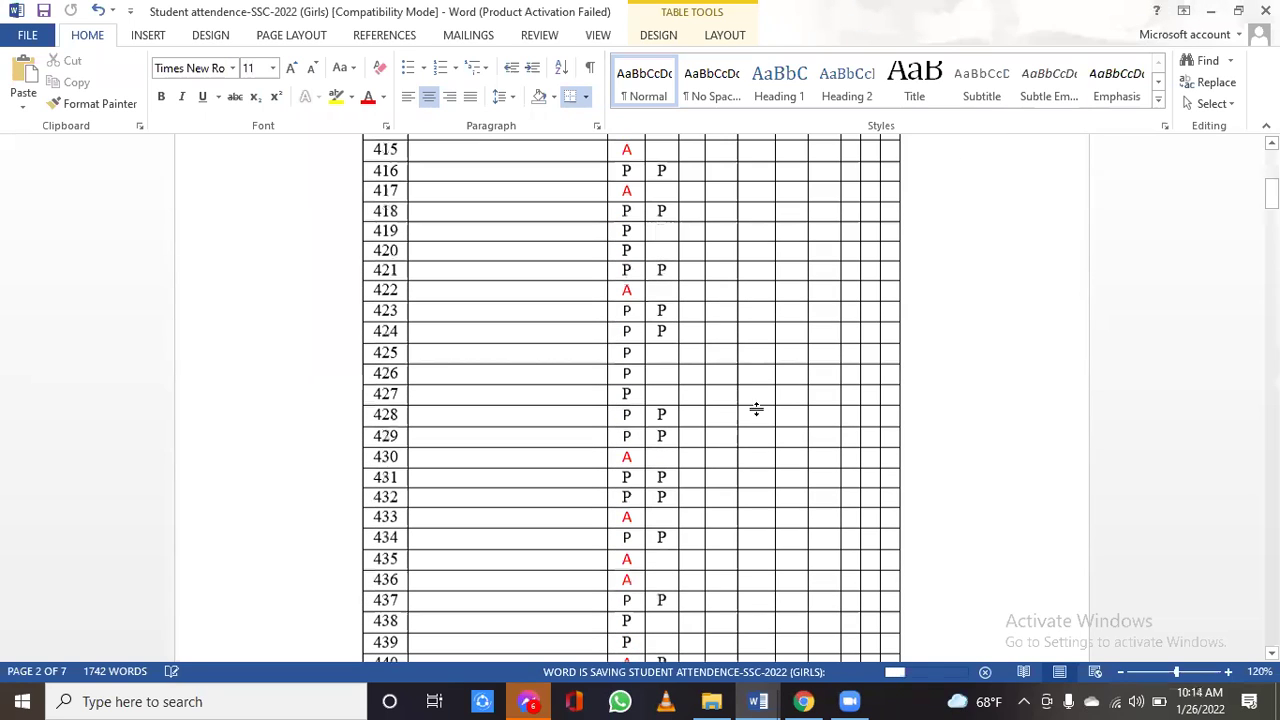
{"action": "scroll", "coordinate": [759, 410], "scroll_direction": "up", "scroll_amount": 6}
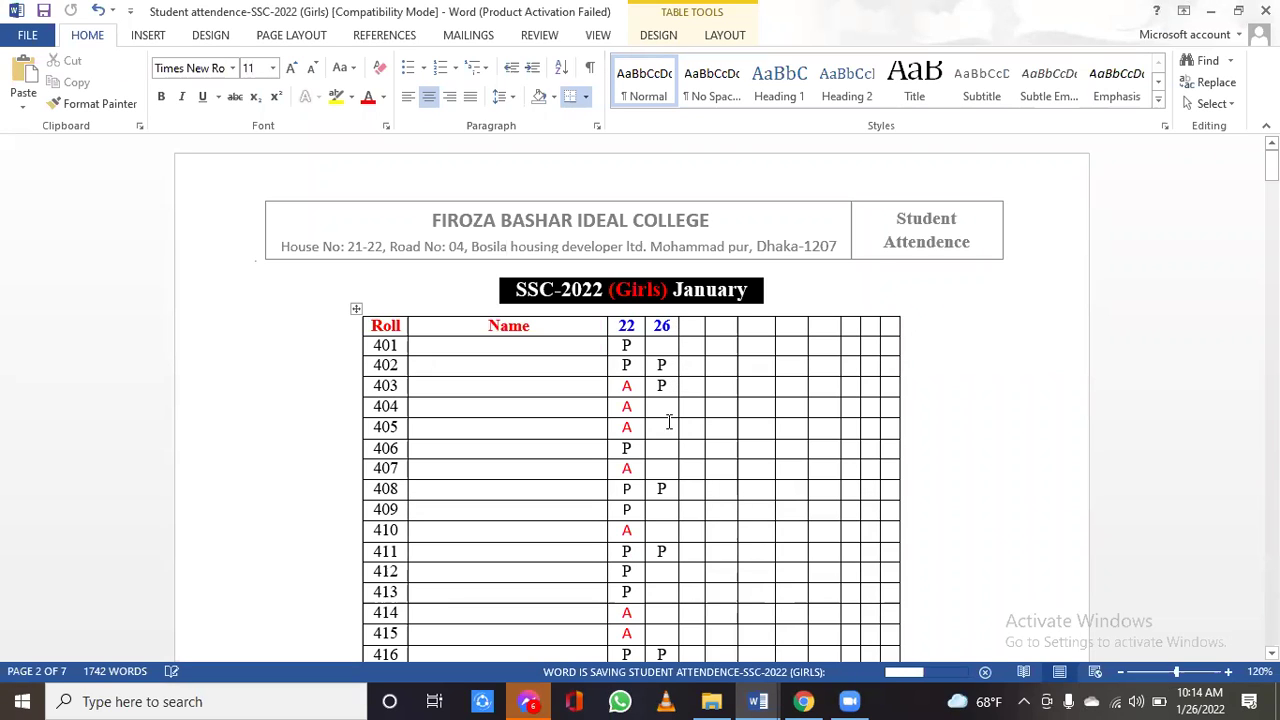
{"action": "left_click", "coordinate": [679, 460]}
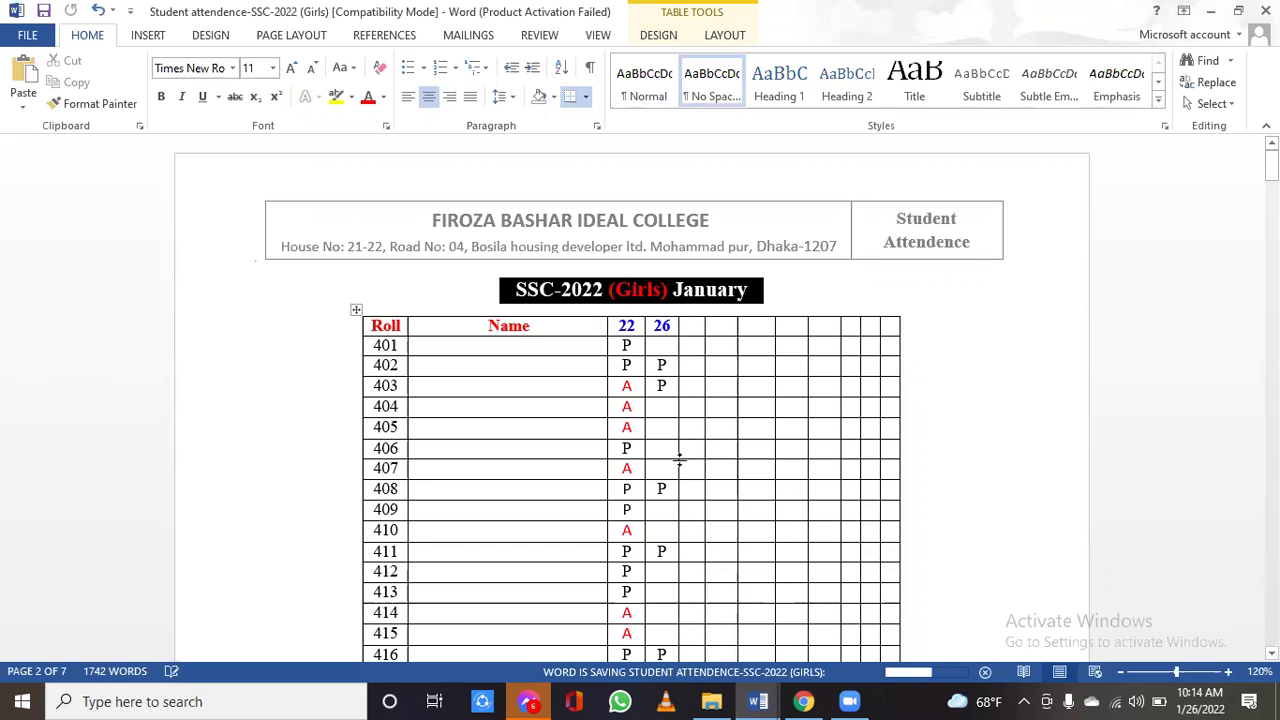
{"action": "type", "text": "P"}
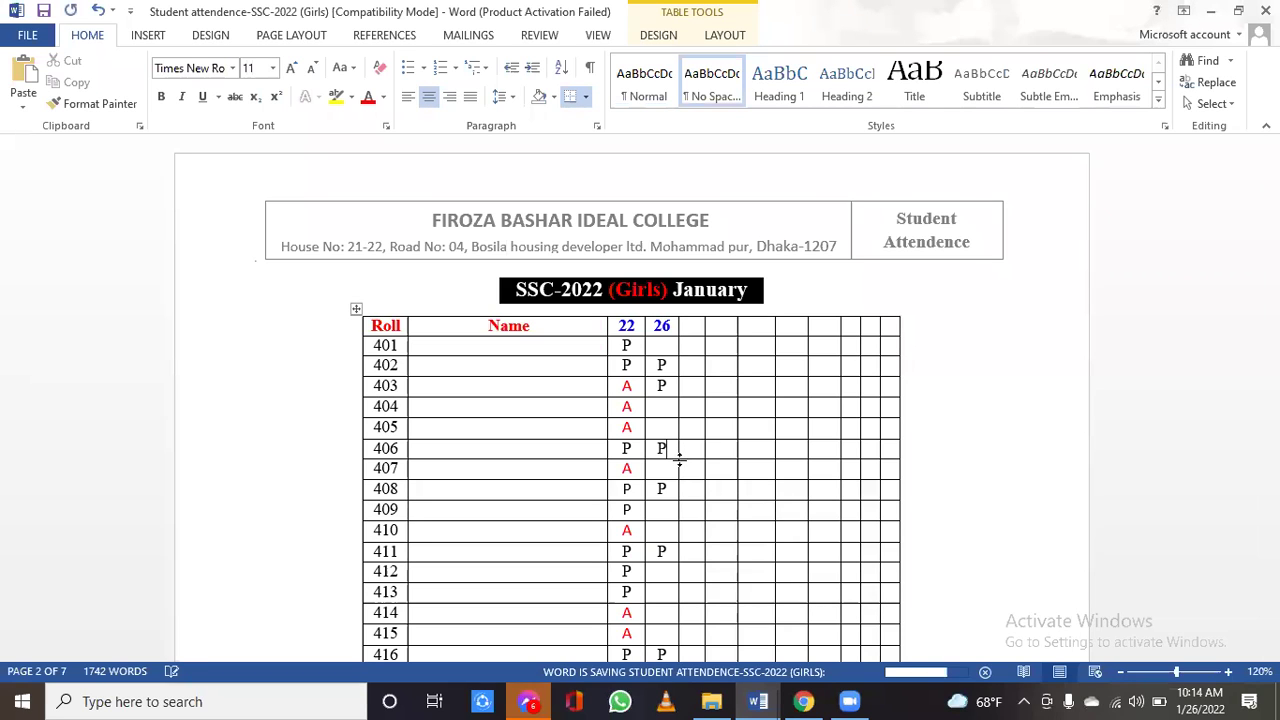
- Enter the missed P marks in the 26 column for rolls 409 and 419
{"action": "scroll", "coordinate": [677, 470], "scroll_direction": "down", "scroll_amount": 1}
{"action": "scroll", "coordinate": [677, 470], "scroll_direction": "down", "scroll_amount": 5}
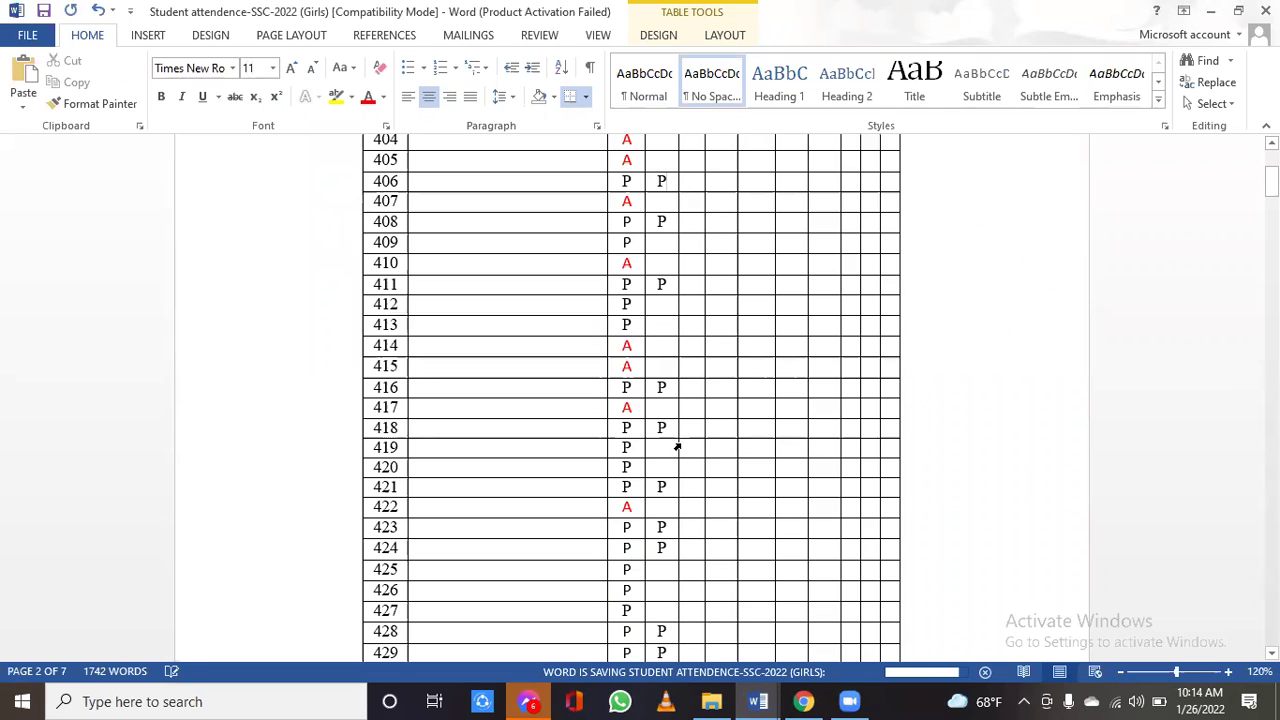
{"action": "left_click", "coordinate": [657, 245]}
{"action": "type", "text": "P"}
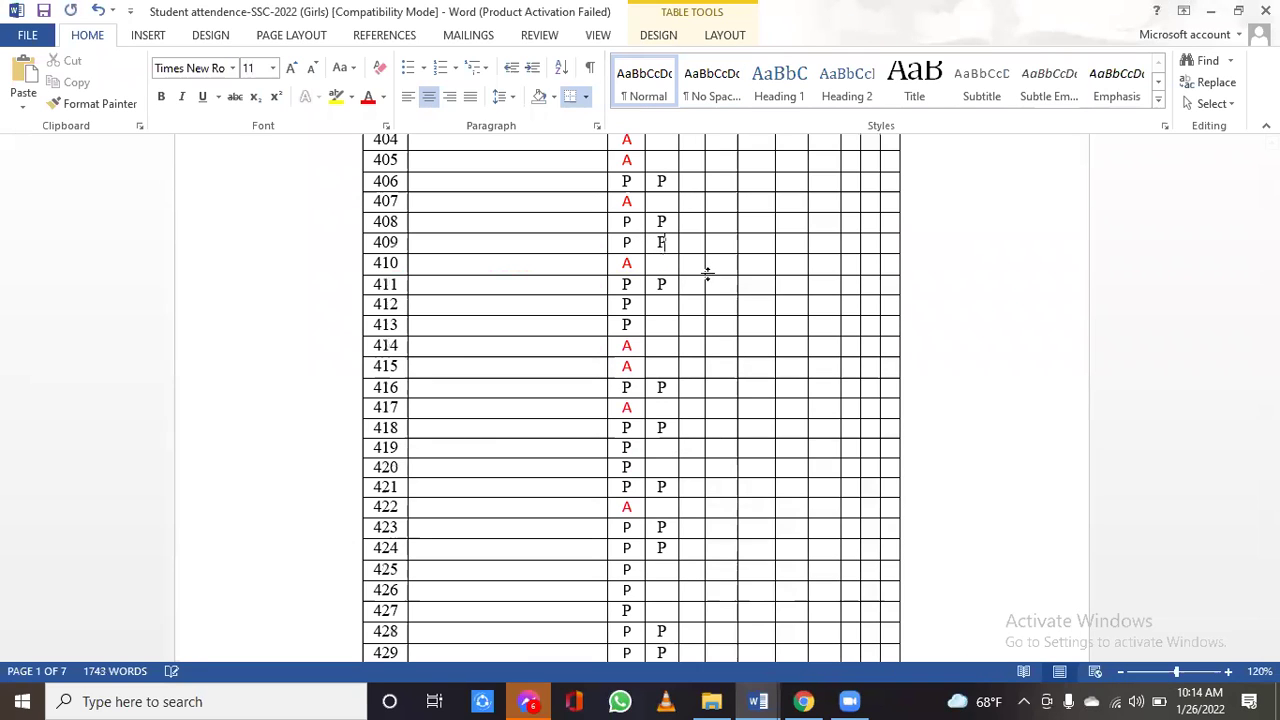
{"action": "left_click", "coordinate": [650, 451]}
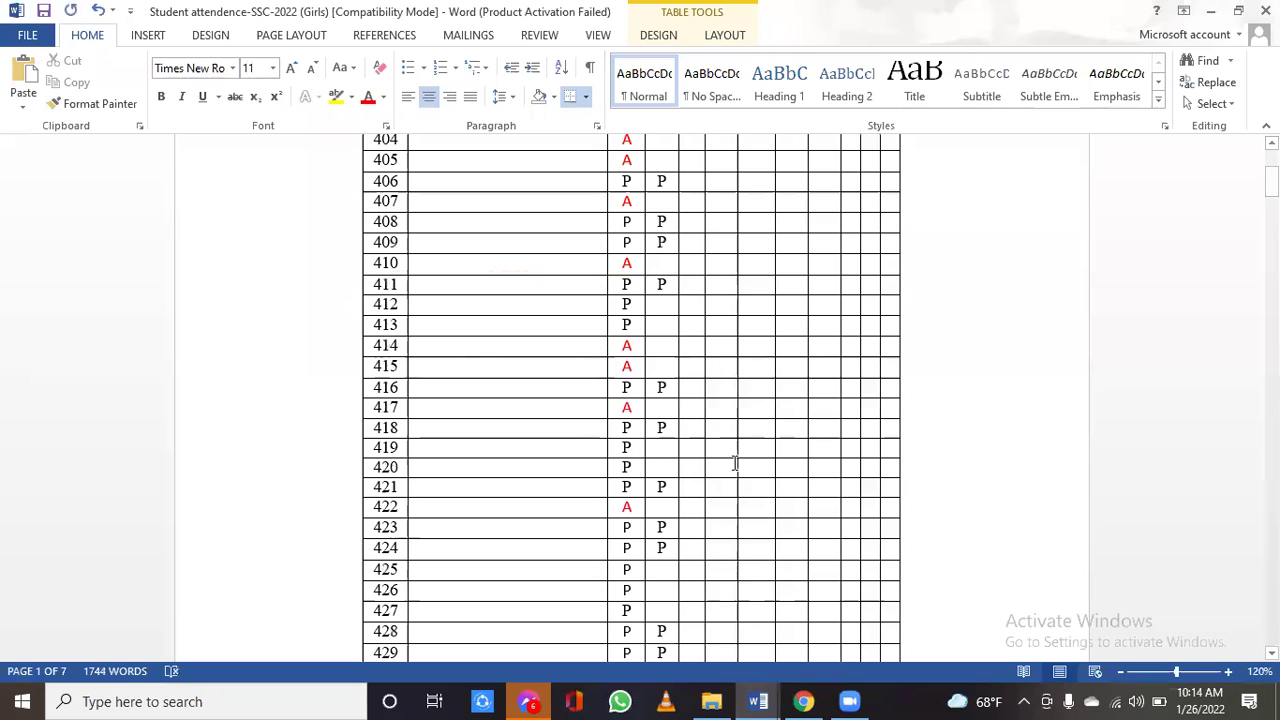
{"action": "type", "text": "P"}
- Mark rolls 426 and 458 as present with a P in the 26 column
{"action": "scroll", "coordinate": [733, 463], "scroll_direction": "down", "scroll_amount": 2}
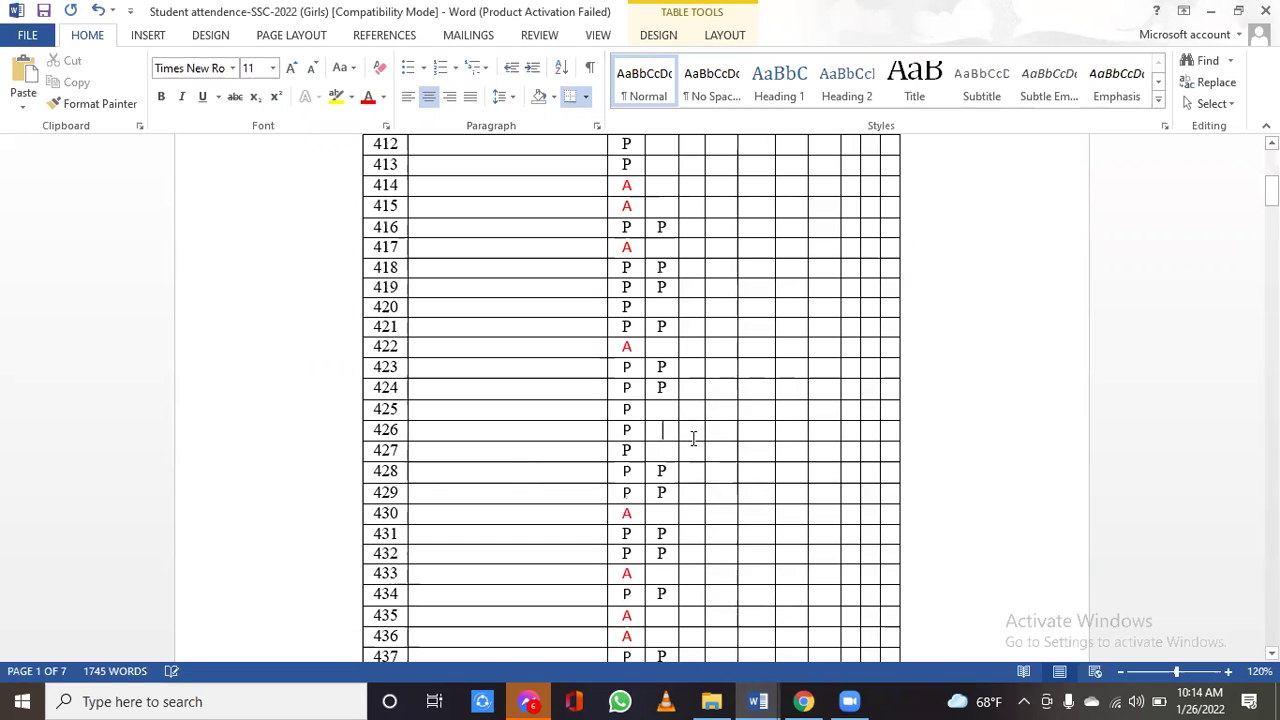
{"action": "type", "text": "P"}
{"action": "scroll", "coordinate": [676, 443], "scroll_direction": "down", "scroll_amount": 2}
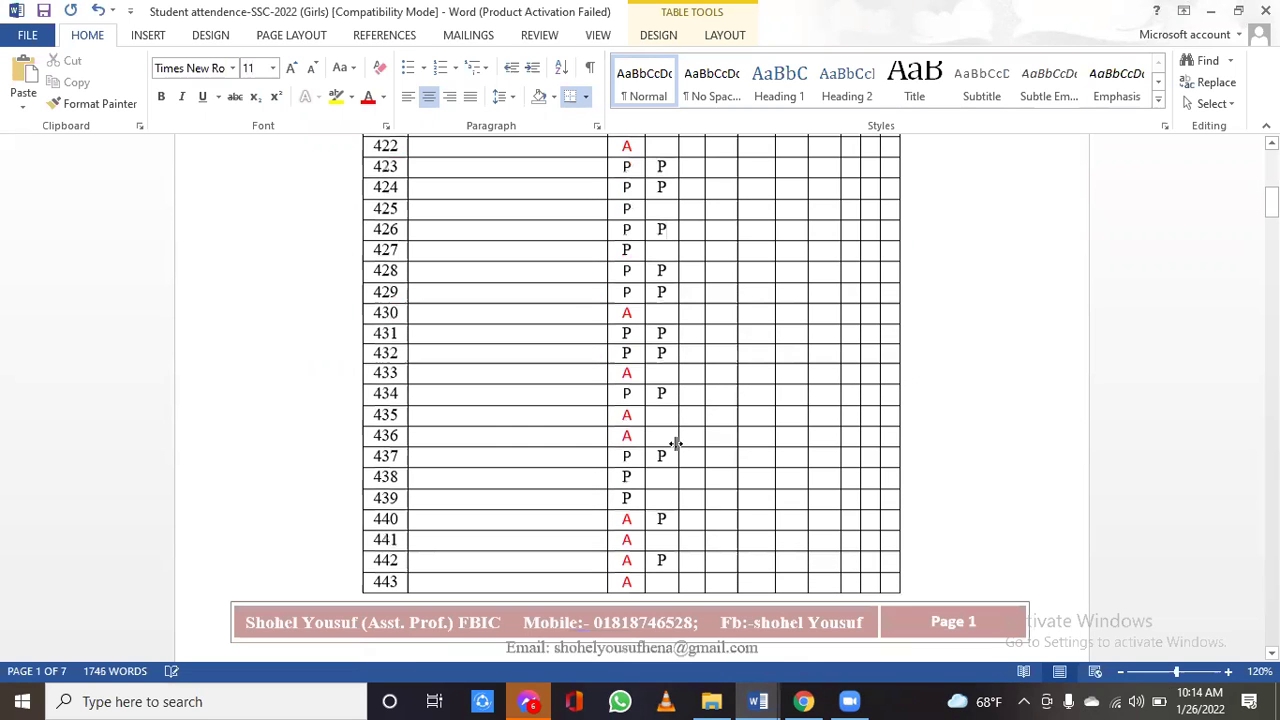
{"action": "scroll", "coordinate": [676, 443], "scroll_direction": "down", "scroll_amount": 4}
{"action": "scroll", "coordinate": [676, 443], "scroll_direction": "down", "scroll_amount": 4}
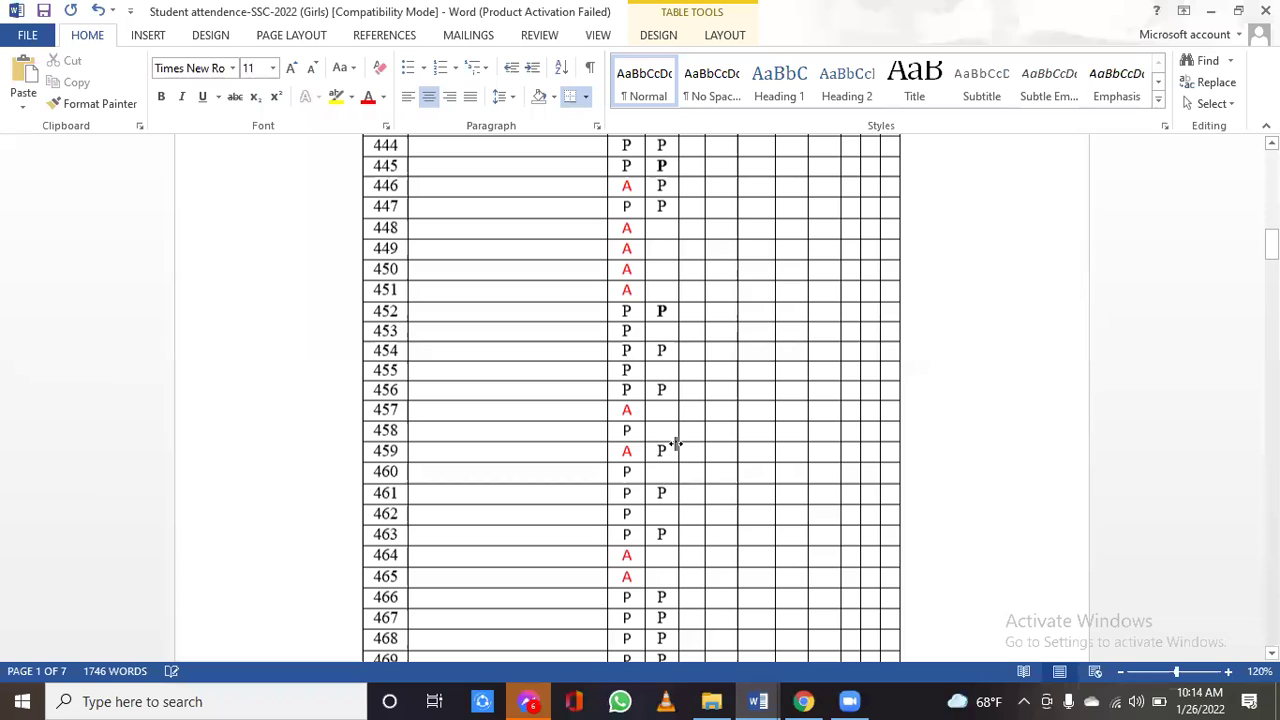
{"action": "scroll", "coordinate": [500, 408], "scroll_direction": "down", "scroll_amount": 1}
{"action": "left_click", "coordinate": [723, 411]}
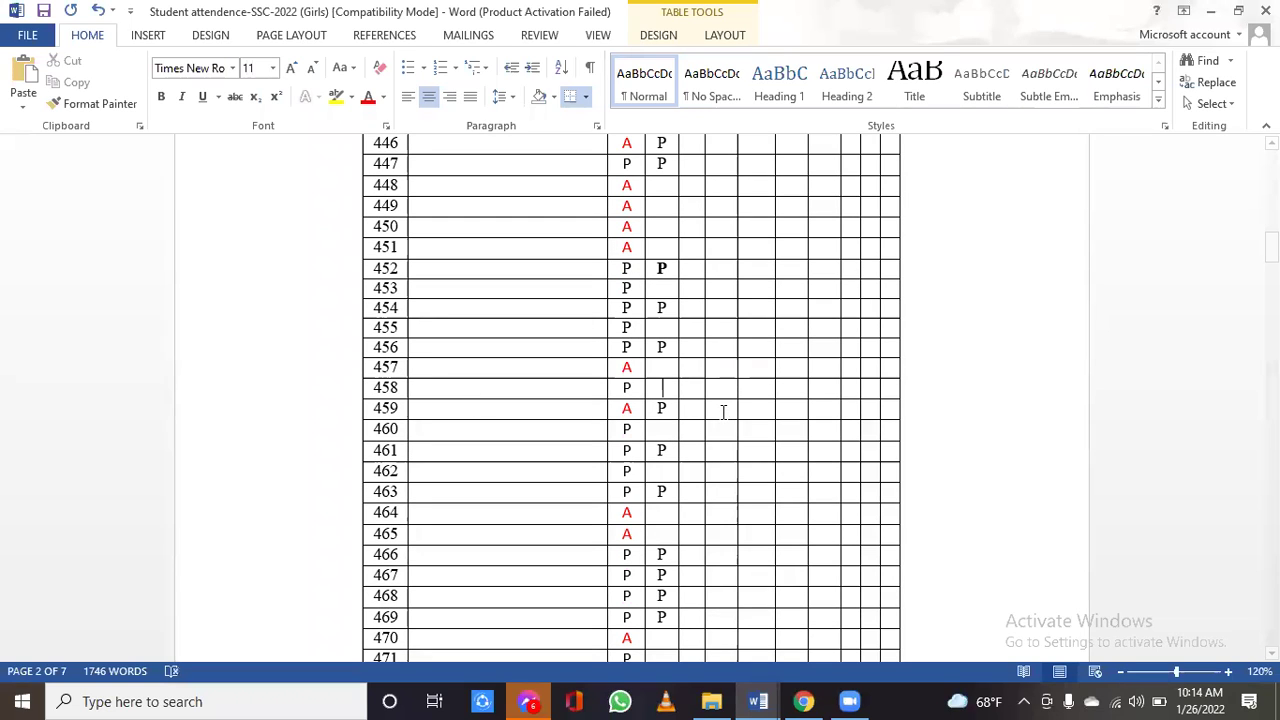
{"action": "type", "text": "P"}
- Return to the start of the attendance table and save the document
{"action": "scroll", "coordinate": [723, 411], "scroll_direction": "up", "scroll_amount": 3}
{"action": "scroll", "coordinate": [723, 413], "scroll_direction": "up", "scroll_amount": 3}
{"action": "scroll", "coordinate": [723, 413], "scroll_direction": "up", "scroll_amount": 2}
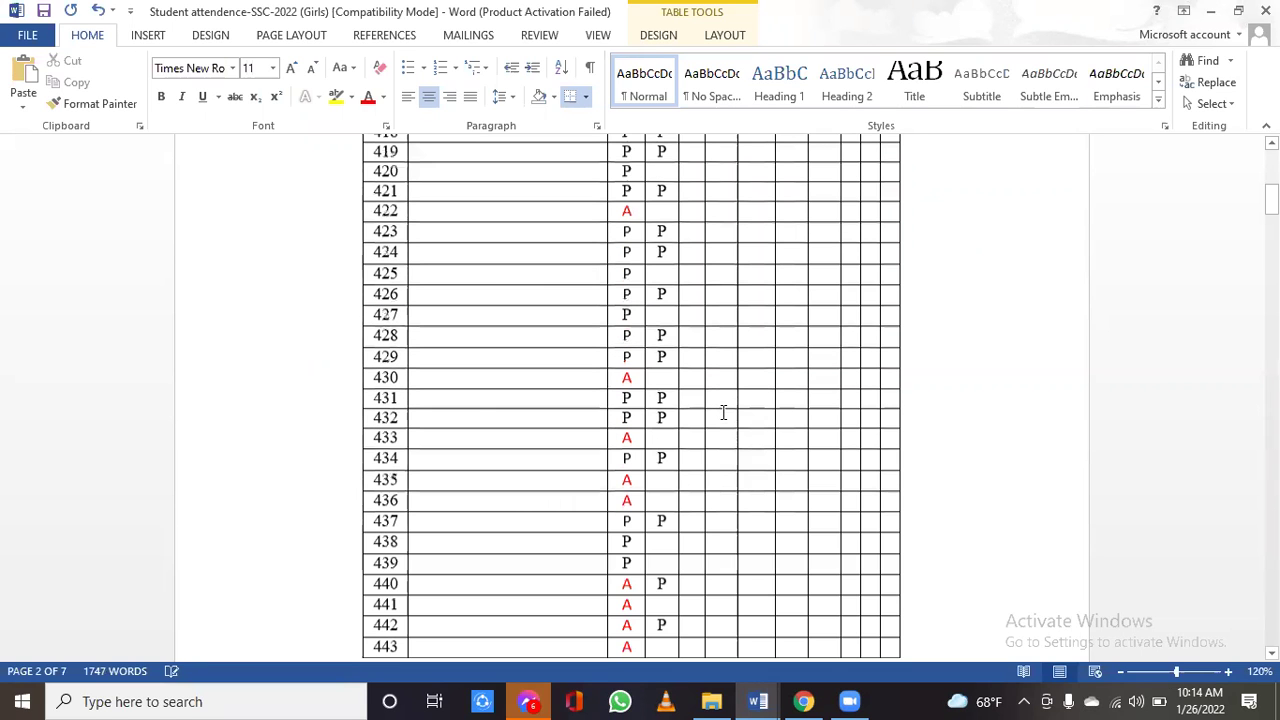
{"action": "scroll", "coordinate": [723, 413], "scroll_direction": "up", "scroll_amount": 3}
{"action": "scroll", "coordinate": [723, 413], "scroll_direction": "up", "scroll_amount": 2}
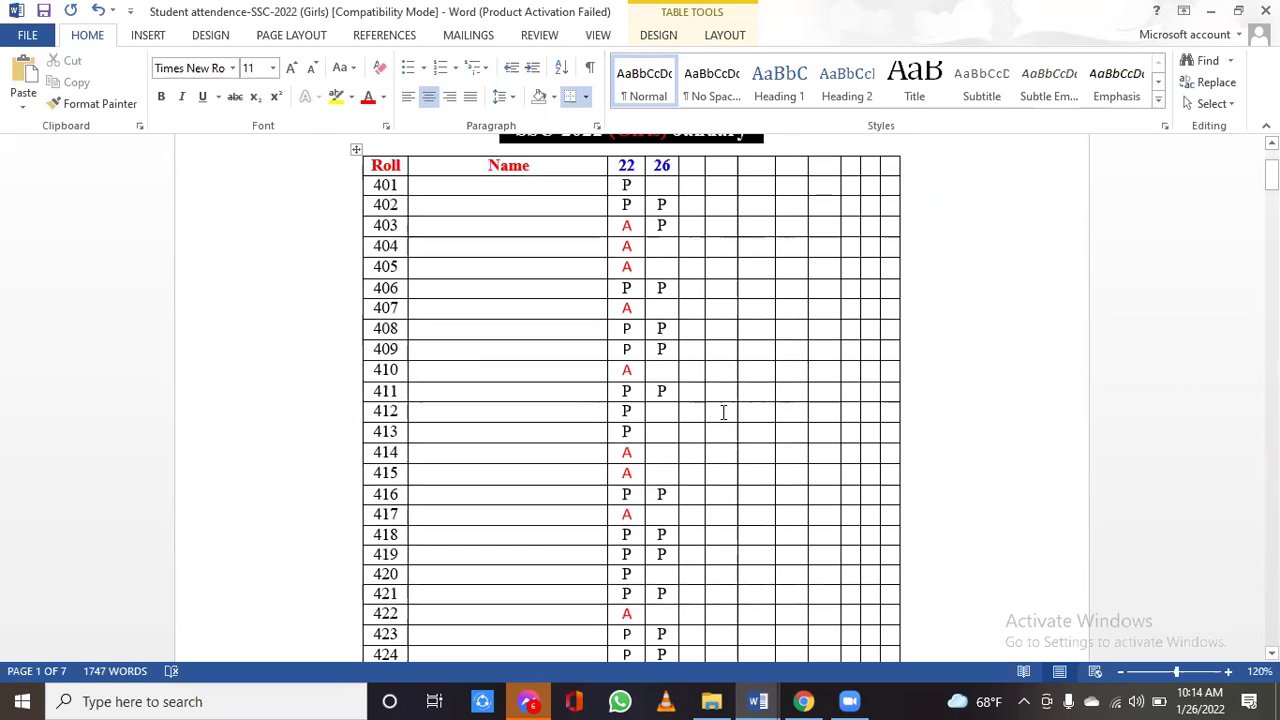
{"action": "key", "text": "ctrl+s"}
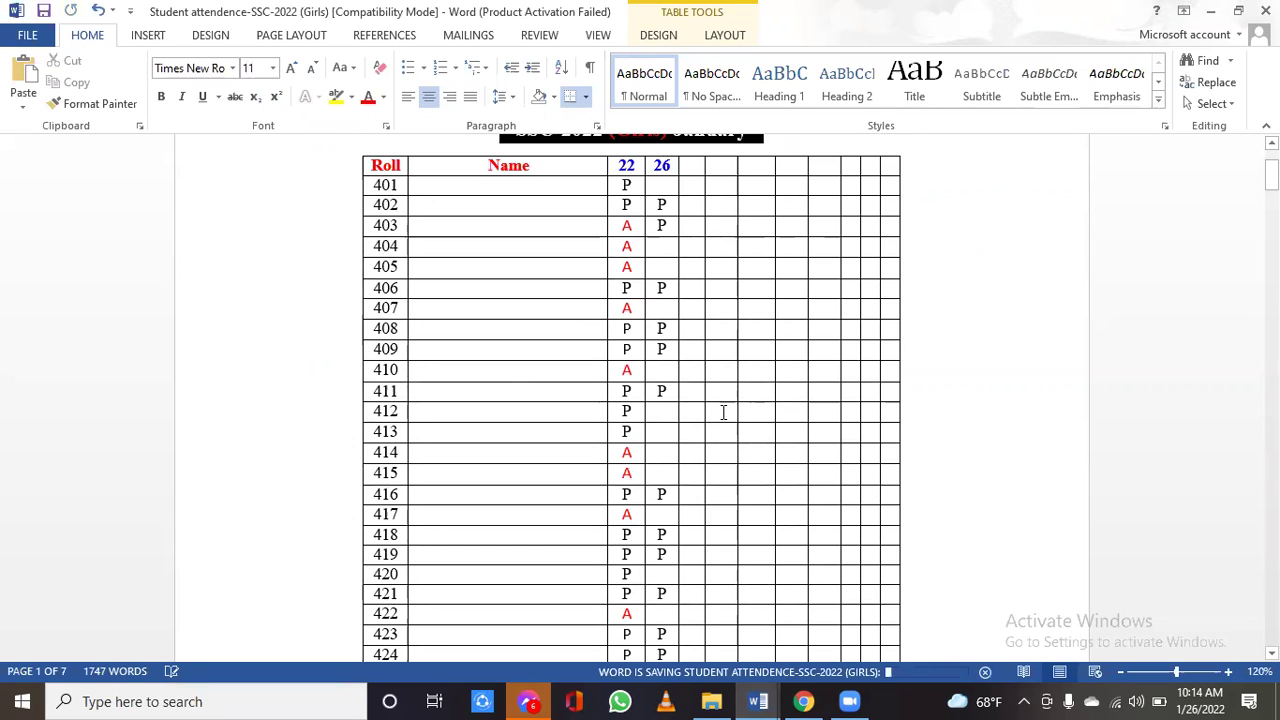
- Mark roll 450 on the second page as present with a P in the 26 column
{"action": "scroll", "coordinate": [723, 412], "scroll_direction": "up", "scroll_amount": 1}
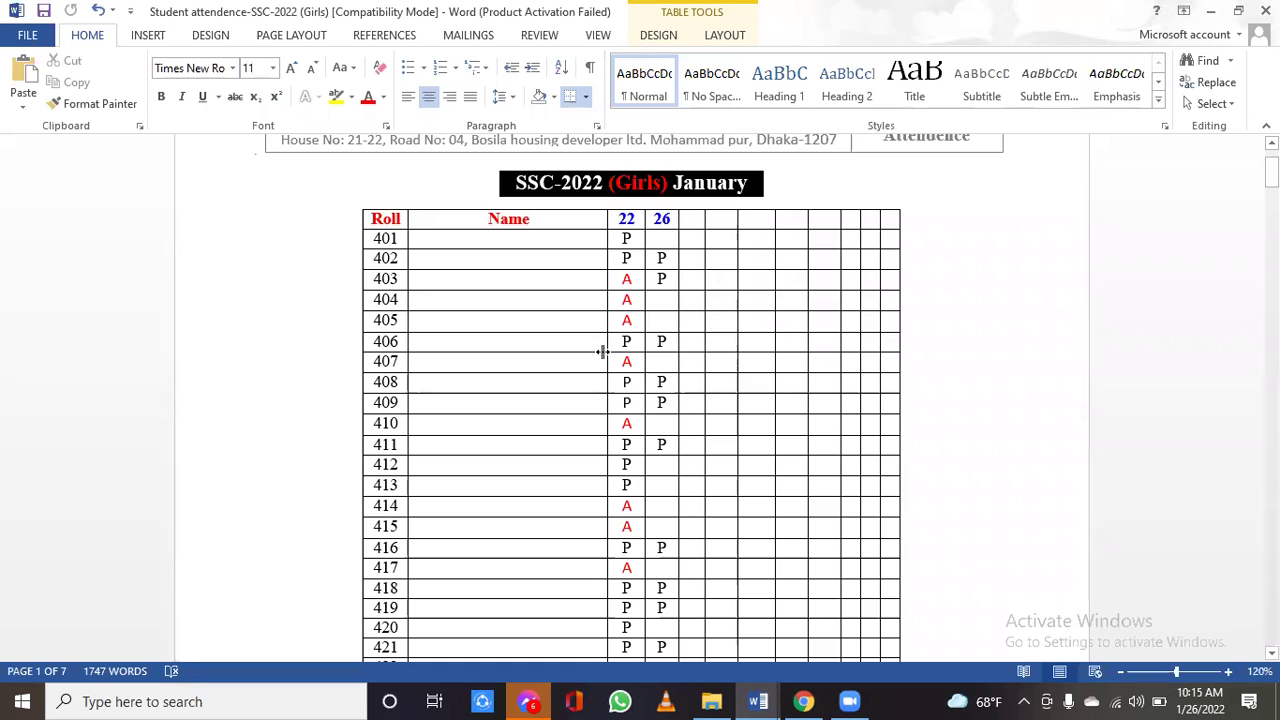
{"action": "scroll", "coordinate": [604, 354], "scroll_direction": "down", "scroll_amount": 6}
{"action": "scroll", "coordinate": [604, 354], "scroll_direction": "down", "scroll_amount": 10}
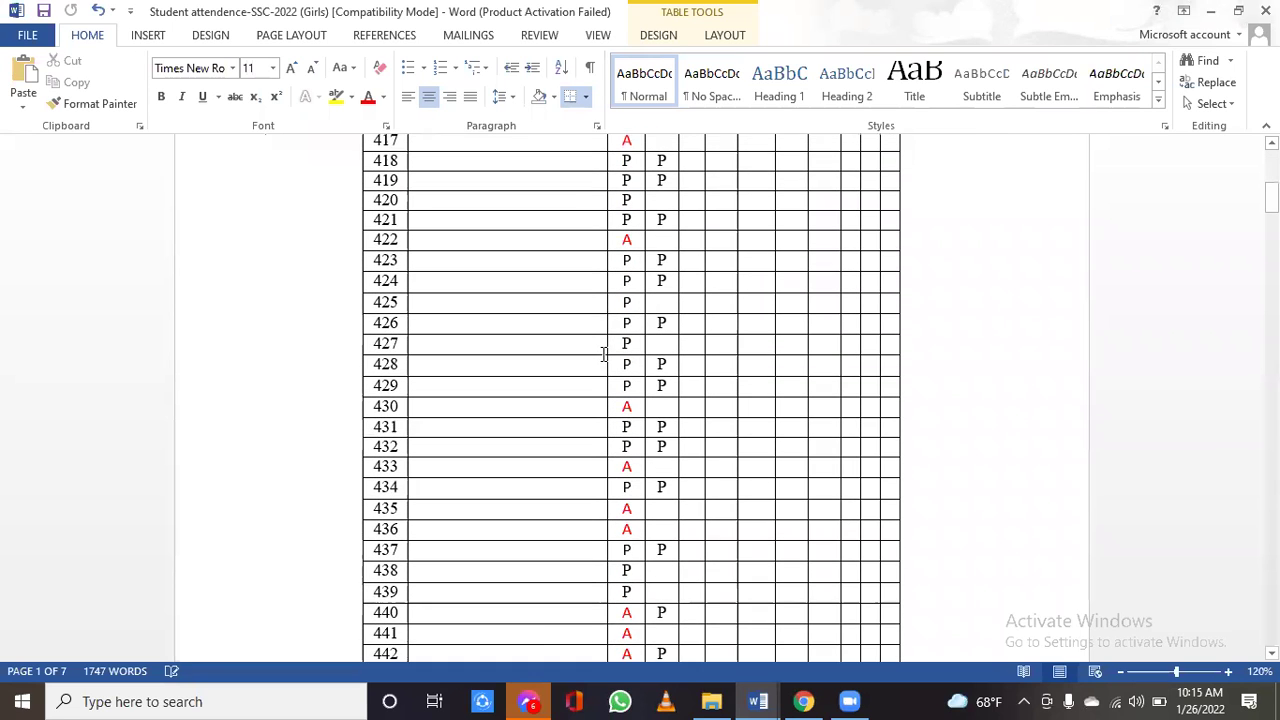
{"action": "scroll", "coordinate": [604, 354], "scroll_direction": "down", "scroll_amount": 1}
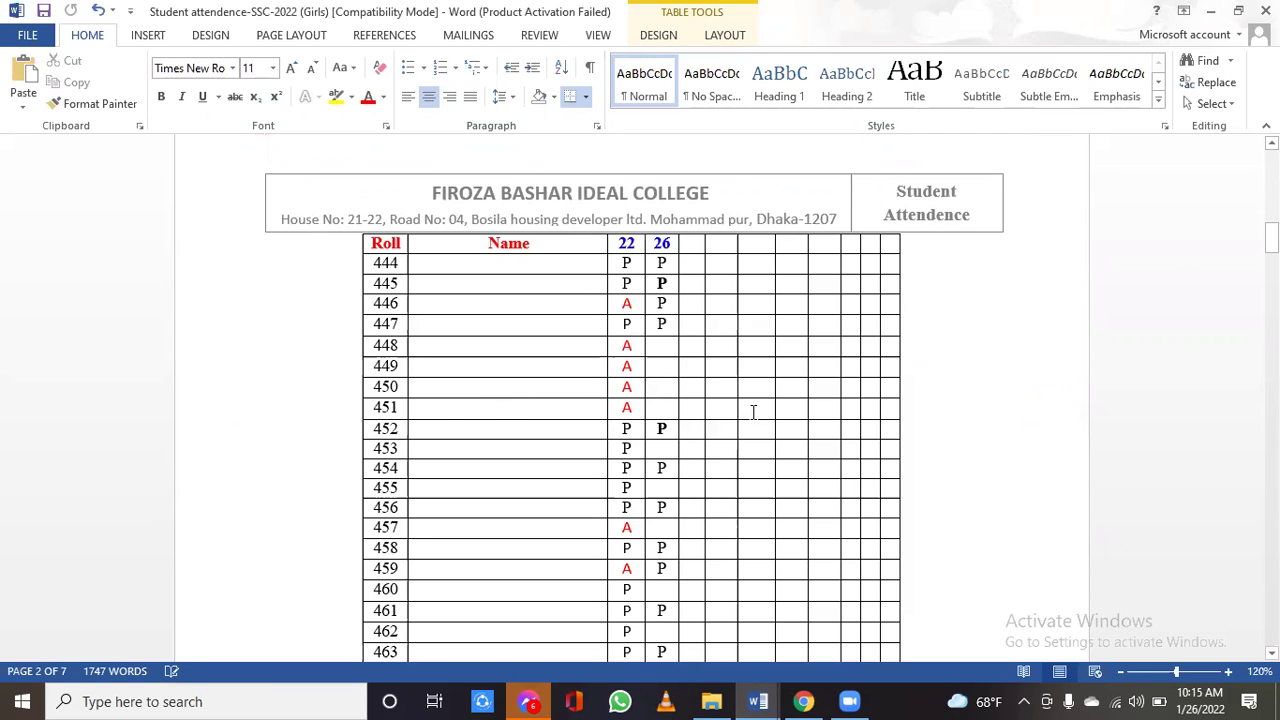
{"action": "type", "text": "P"}
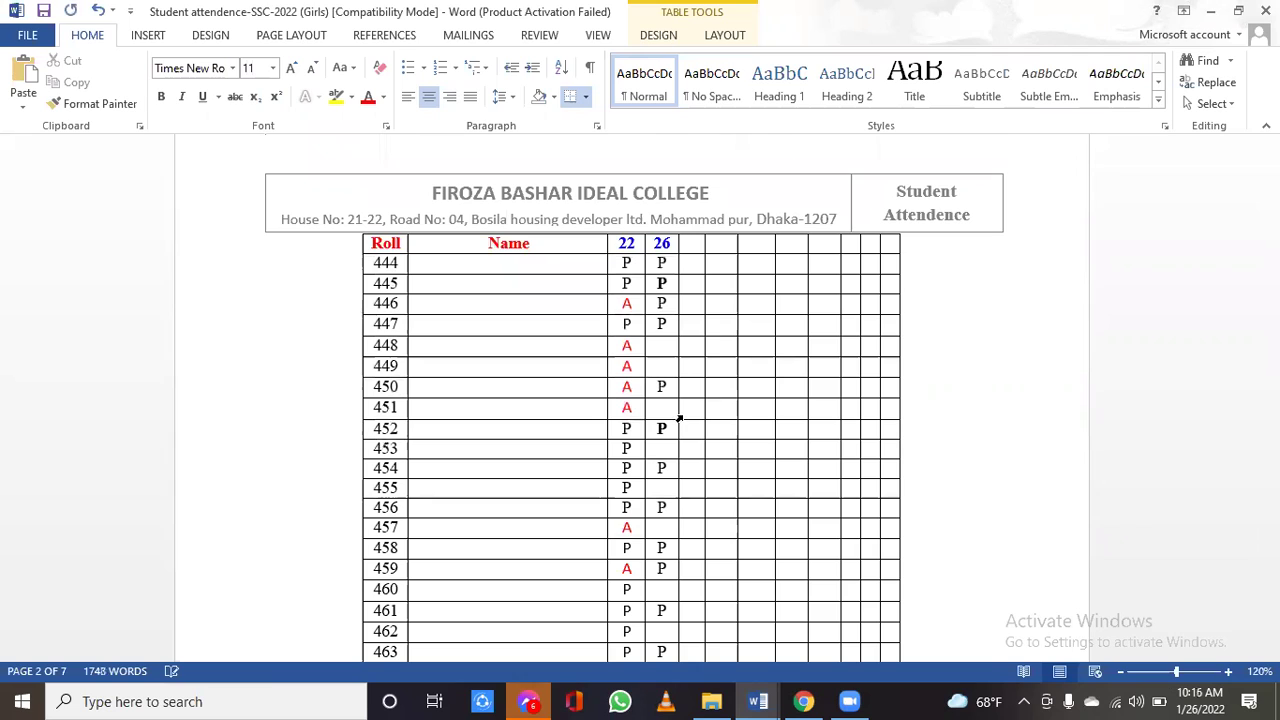
- Remove the bold formatting from the P marks in the 26 column for rolls 445 and 452
{"action": "left_click", "coordinate": [645, 288]}
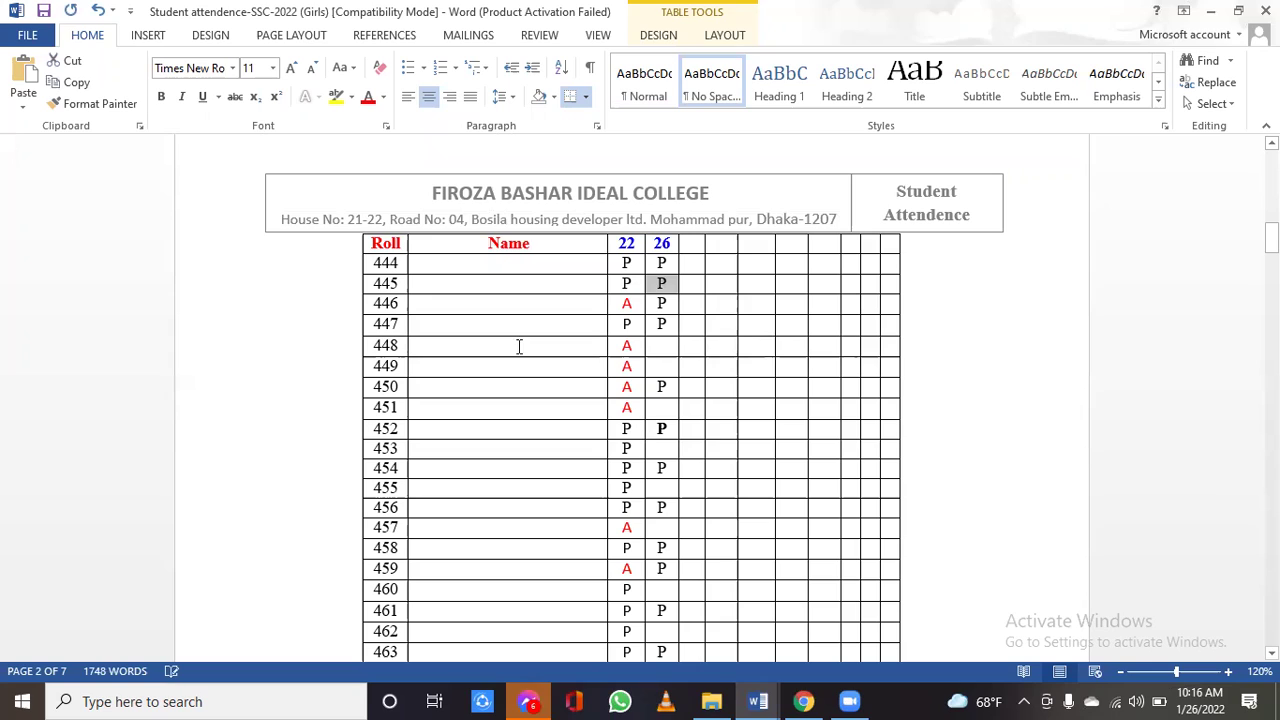
{"action": "double_click", "coordinate": [661, 428]}
{"action": "left_click", "coordinate": [161, 96]}
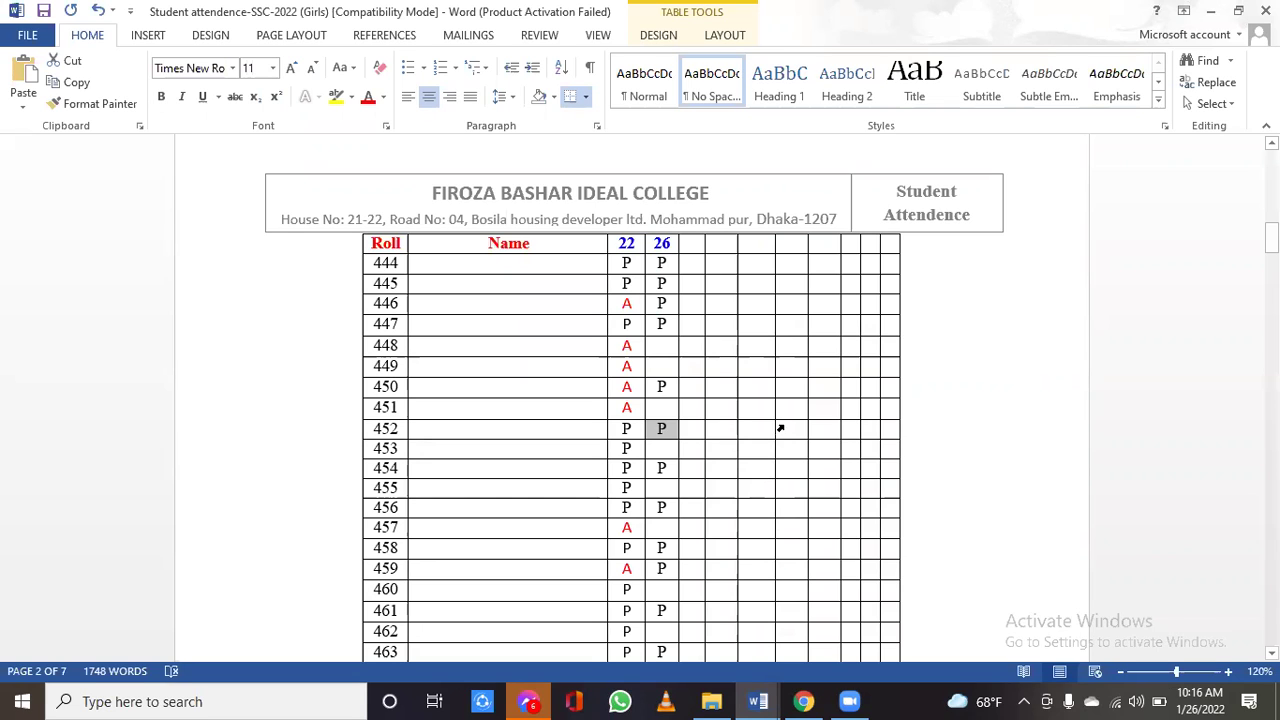
- Switch to the SSC-2022 (Accounting) document and copy all of Problem for study-2, including its table, adjustments and requirement line
{"action": "left_click", "coordinate": [758, 700]}
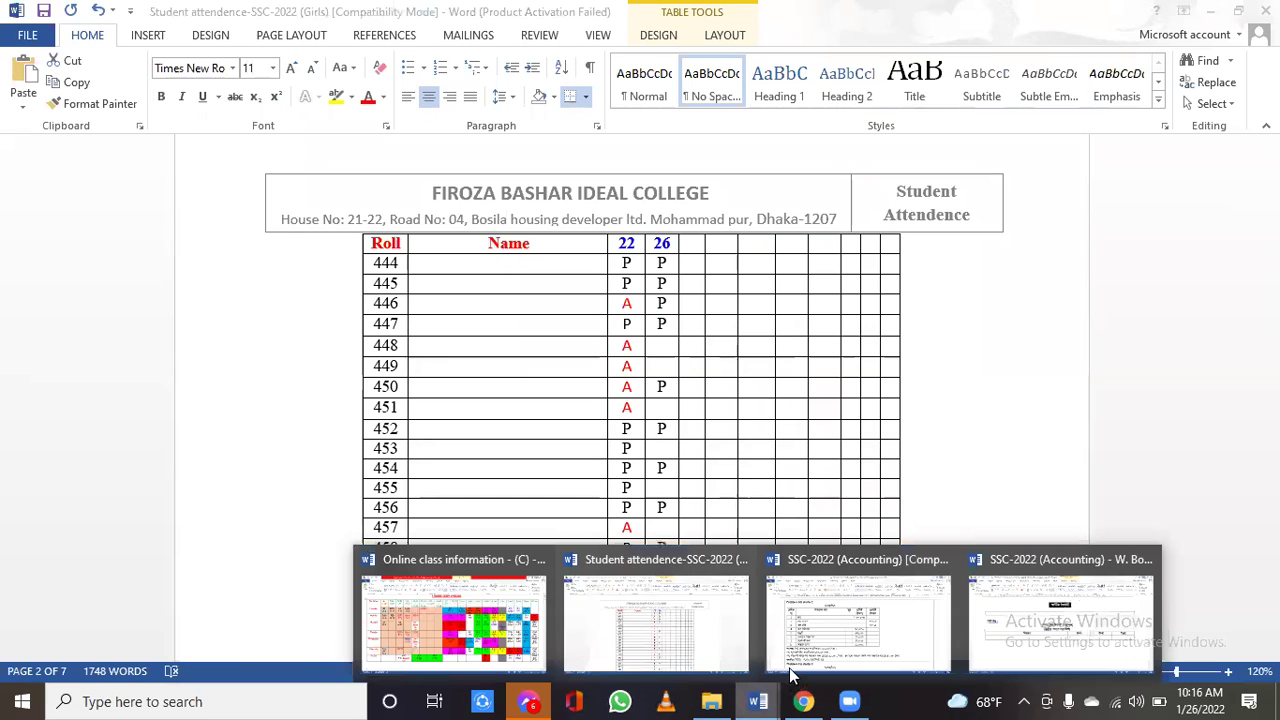
{"action": "left_click", "coordinate": [855, 645]}
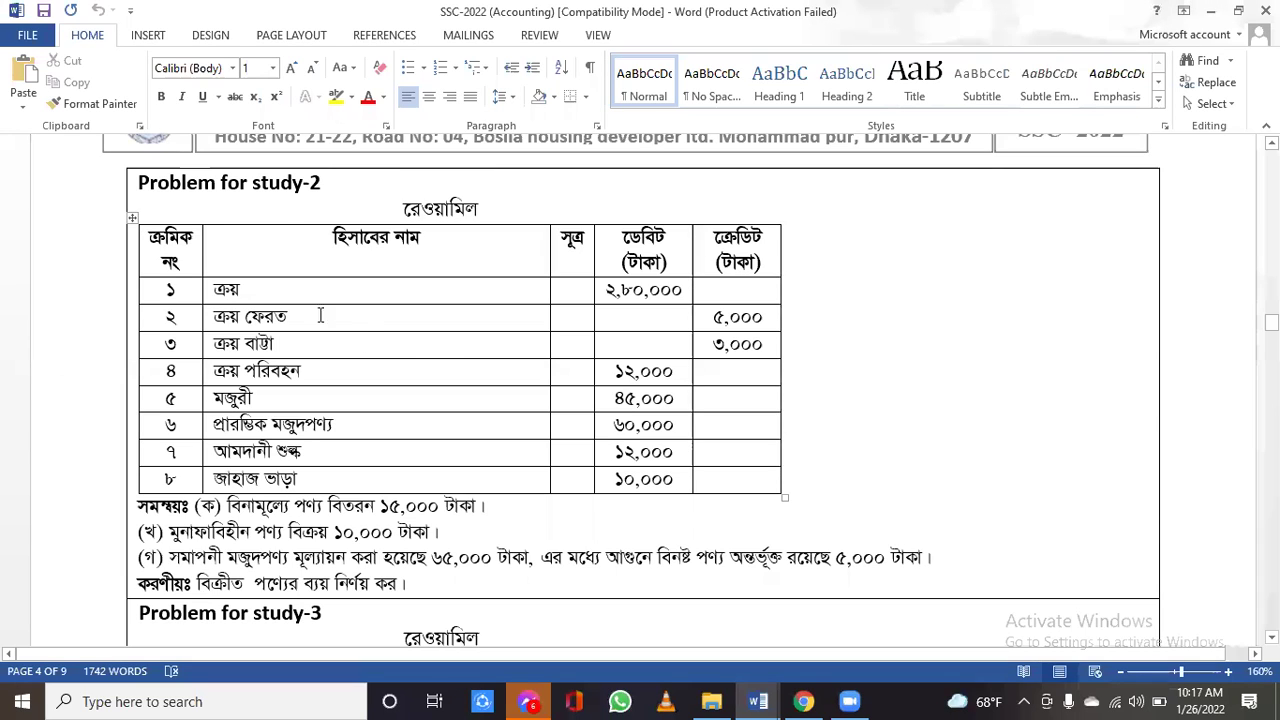
{"action": "left_click_drag", "start_coordinate": [141, 180], "coordinate": [836, 580]}
{"action": "left_click", "coordinate": [72, 82]}
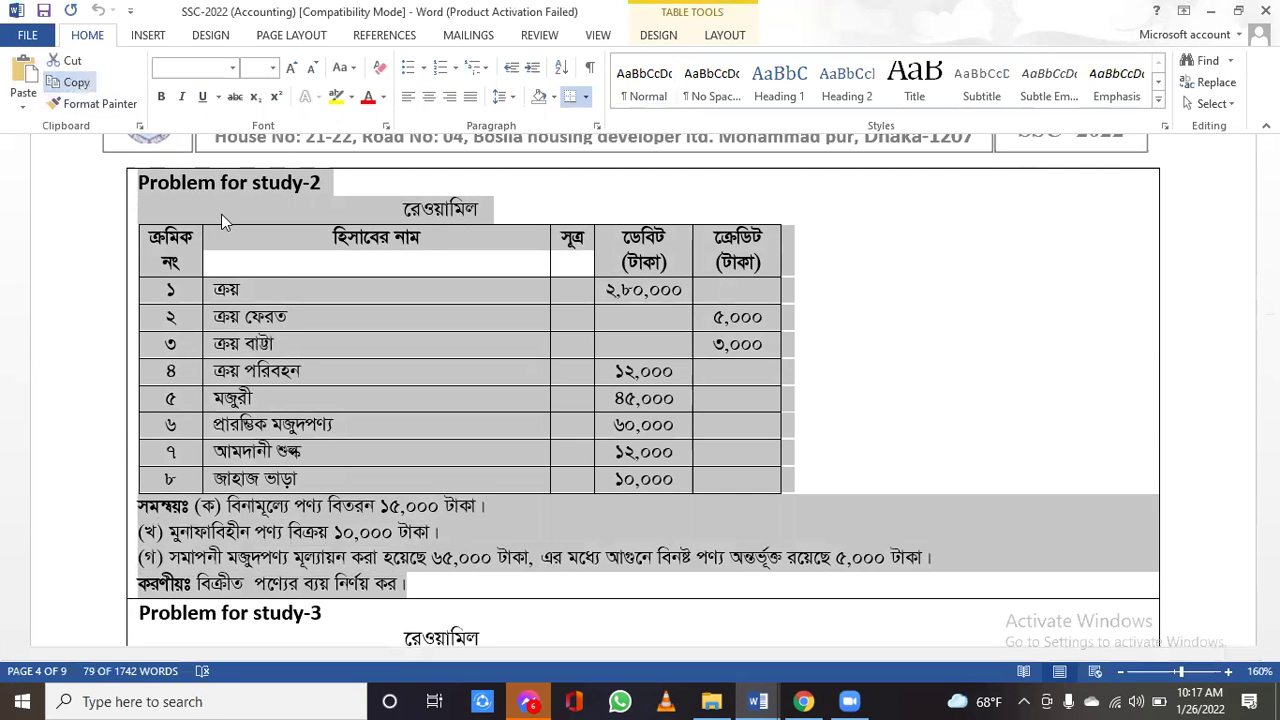
- Switch to the SSC-2022 (Accounting) - W. Board document and paste the copied problem into the empty box above সমাধানঃ-
{"action": "left_click", "coordinate": [758, 701]}
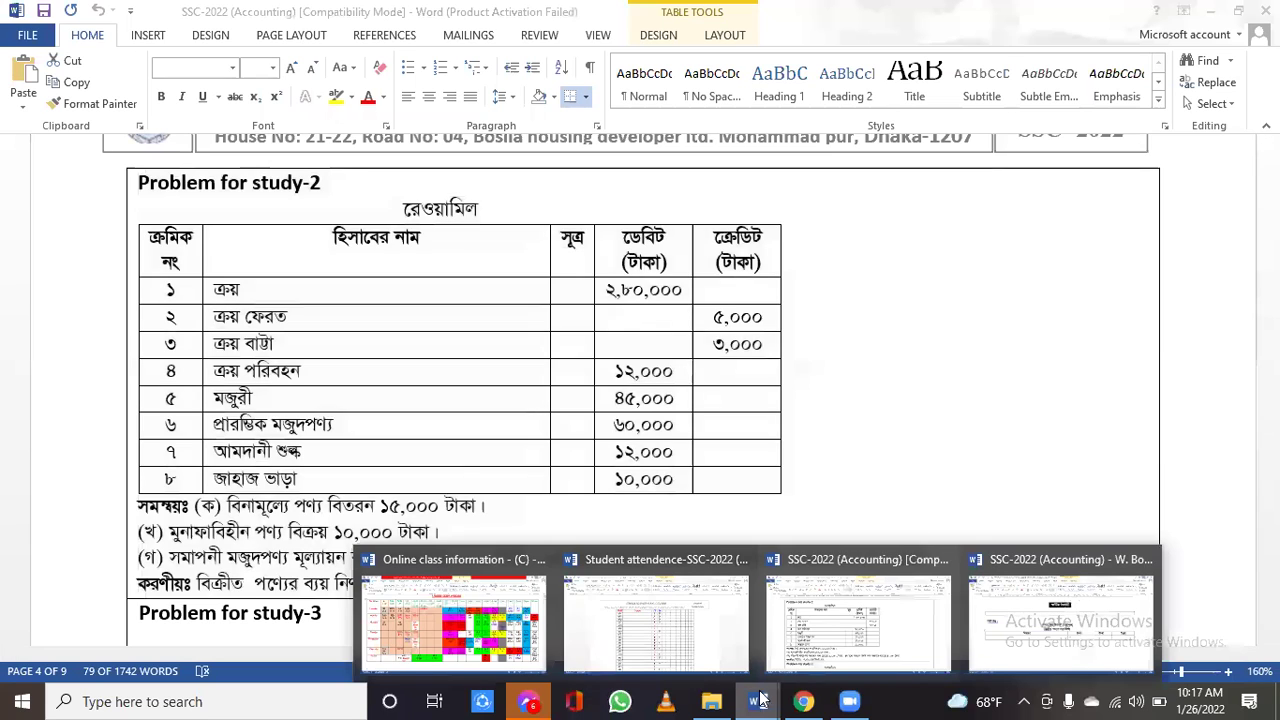
{"action": "left_click", "coordinate": [1060, 622]}
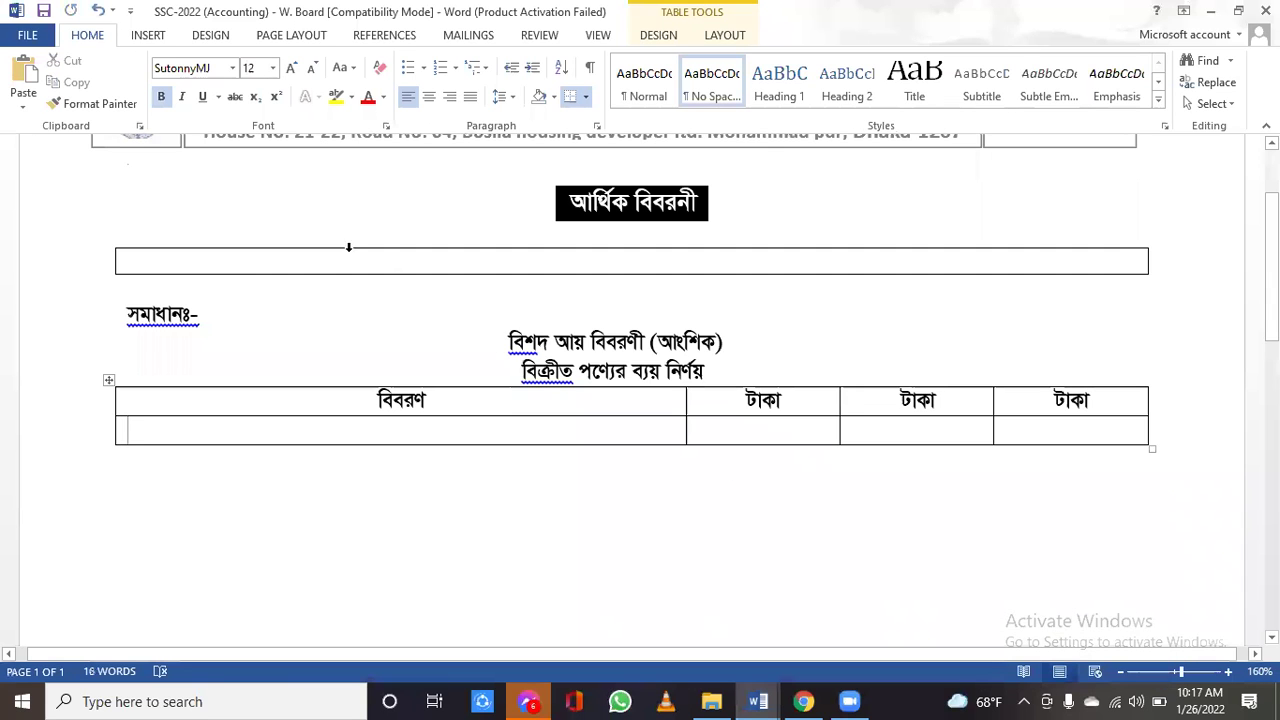
{"action": "left_click", "coordinate": [251, 262]}
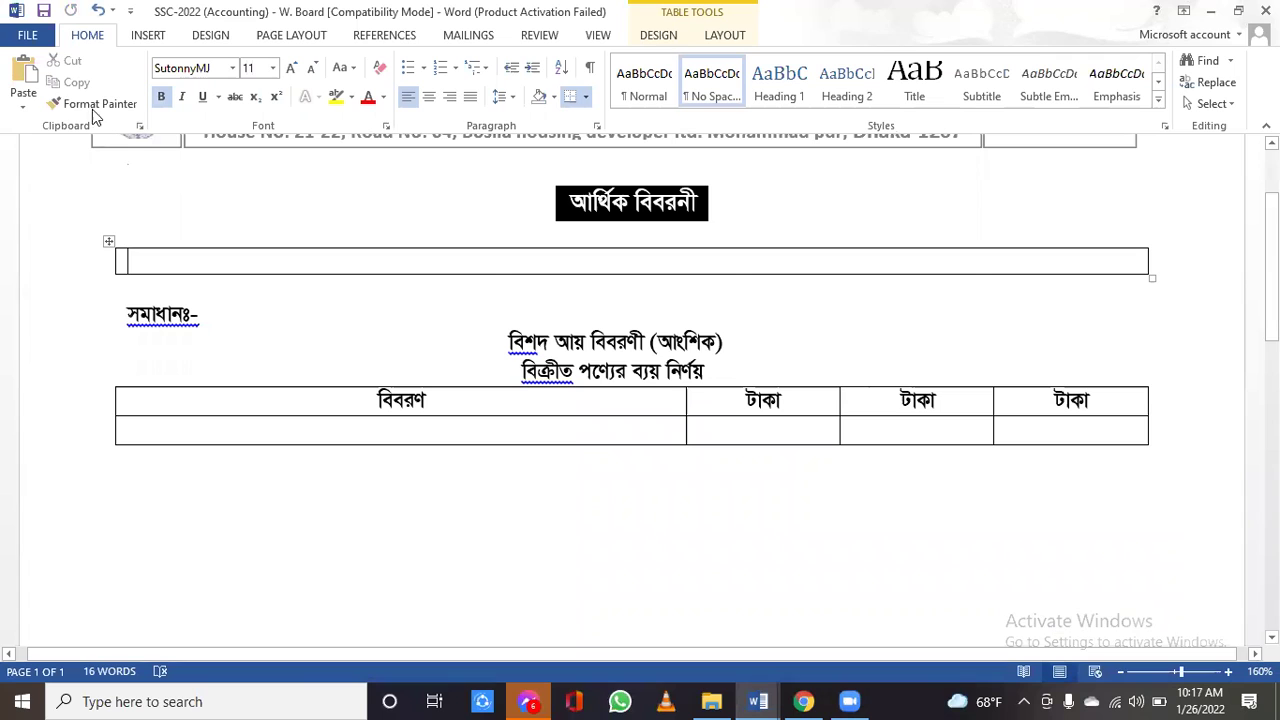
{"action": "left_click", "coordinate": [22, 72]}
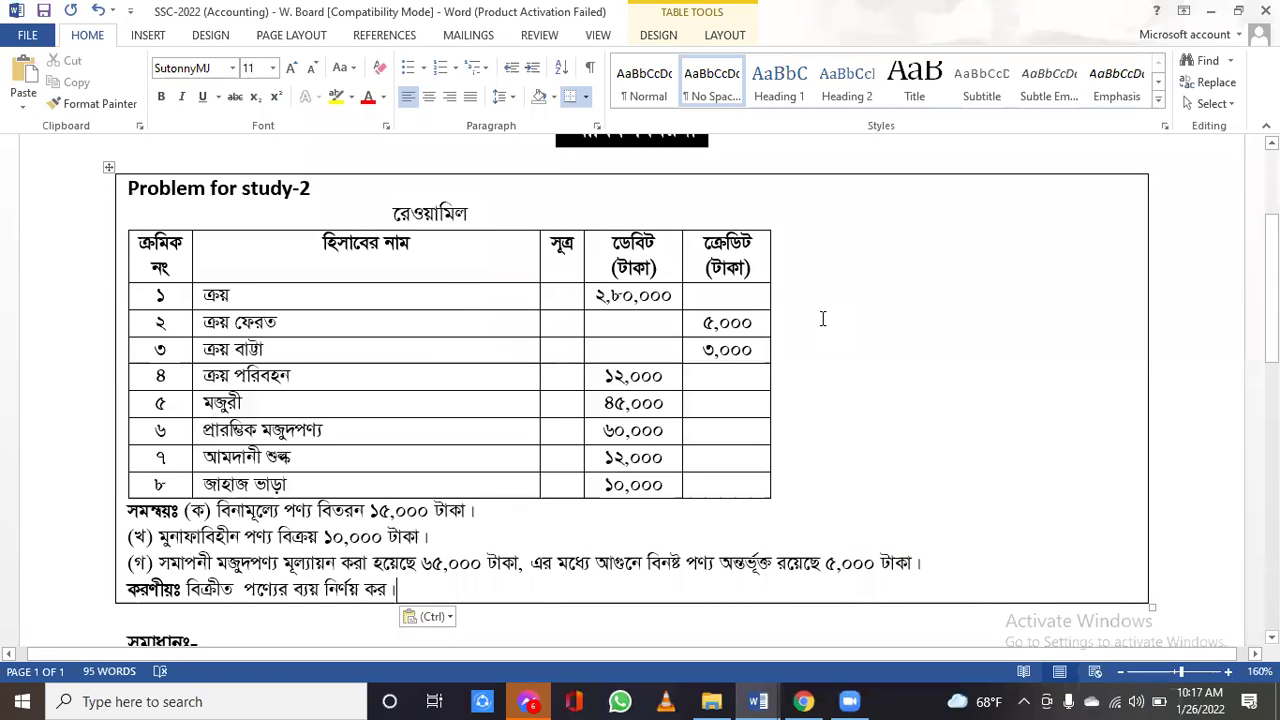
- Examine the pasted problem and the three টাকা columns of the empty solution table under সমাধানঃ-
{"action": "scroll", "coordinate": [822, 318], "scroll_direction": "up", "scroll_amount": 1}
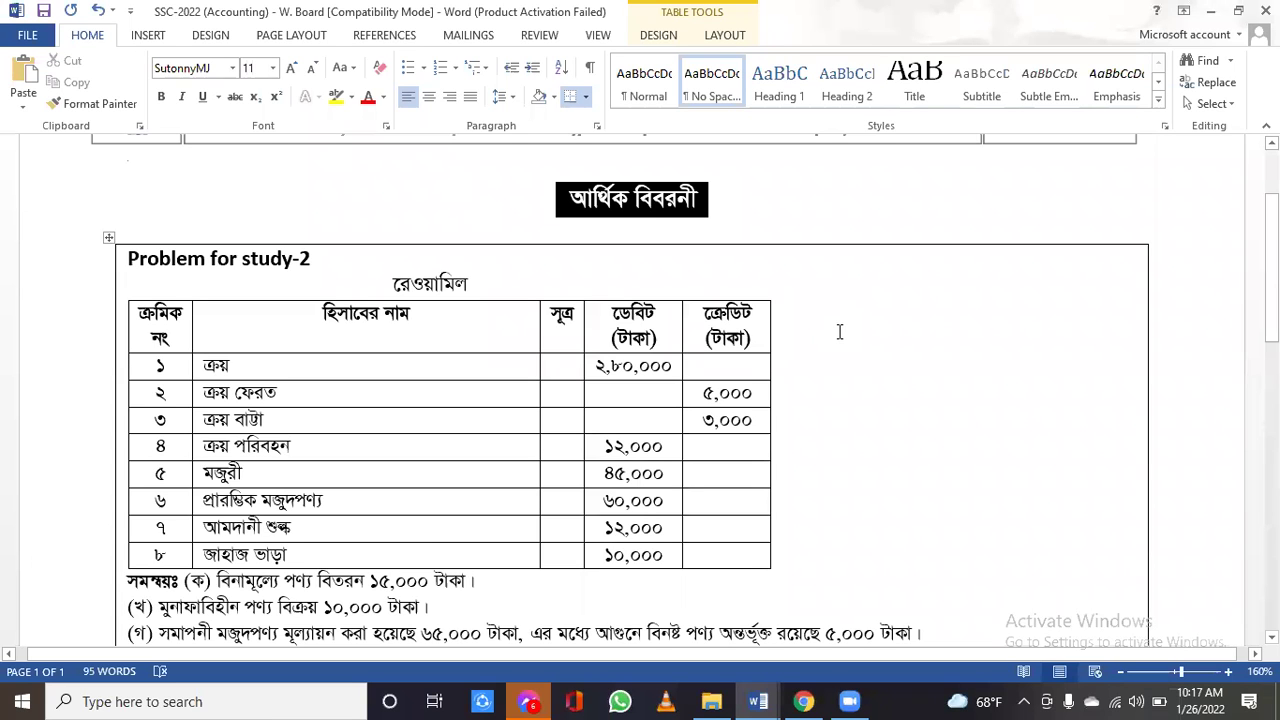
{"action": "scroll", "coordinate": [837, 329], "scroll_direction": "down", "scroll_amount": 3}
{"action": "scroll", "coordinate": [840, 332], "scroll_direction": "down", "scroll_amount": 2}
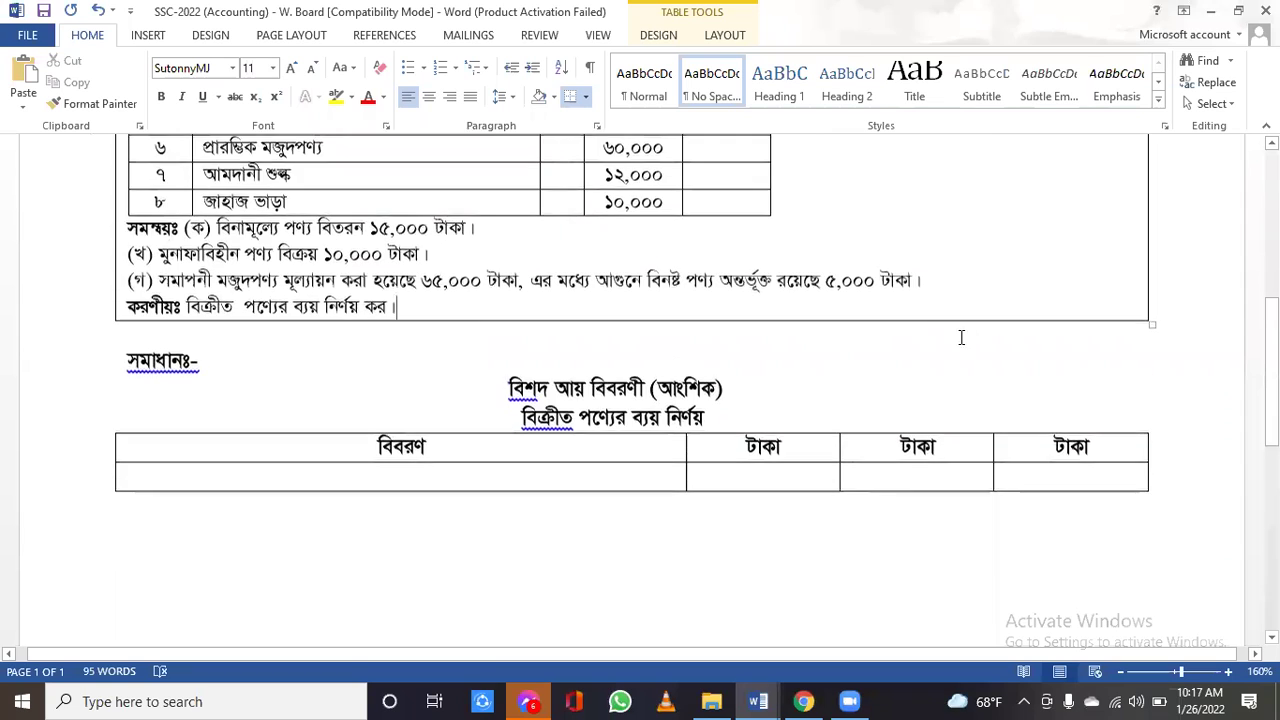
{"action": "scroll", "coordinate": [857, 331], "scroll_direction": "down", "scroll_amount": 3}
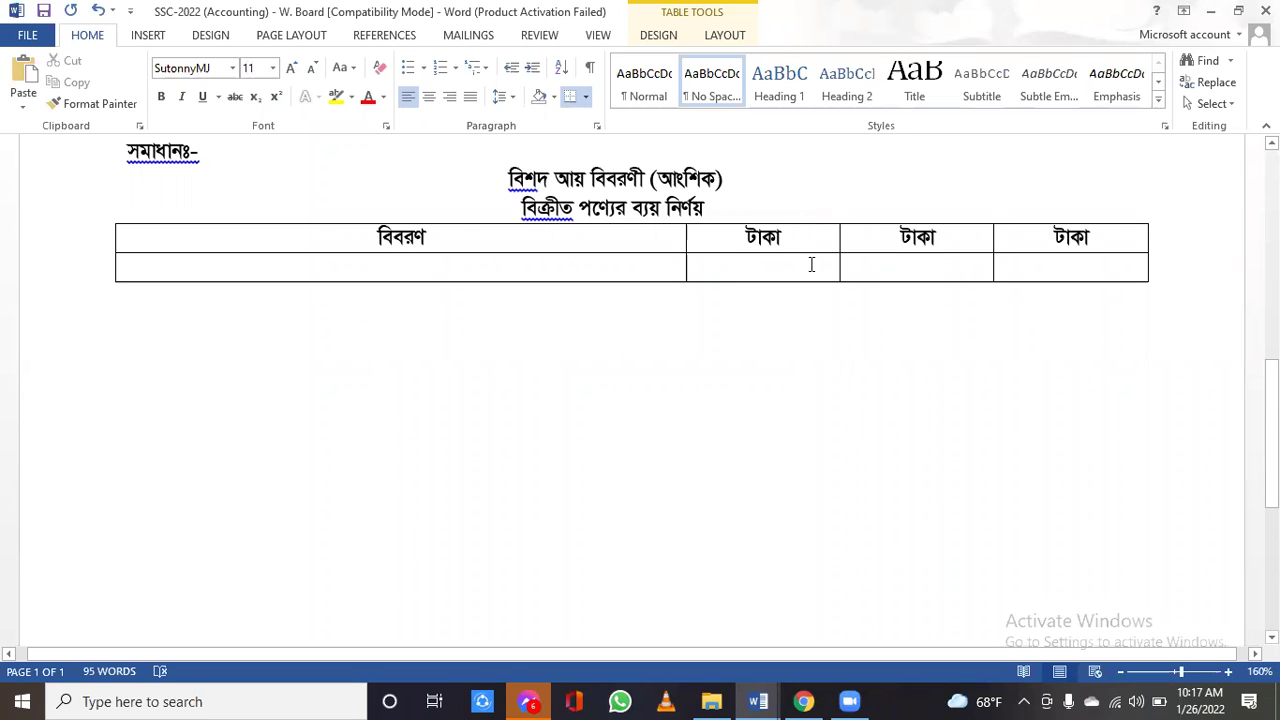
{"action": "left_click", "coordinate": [1083, 221]}
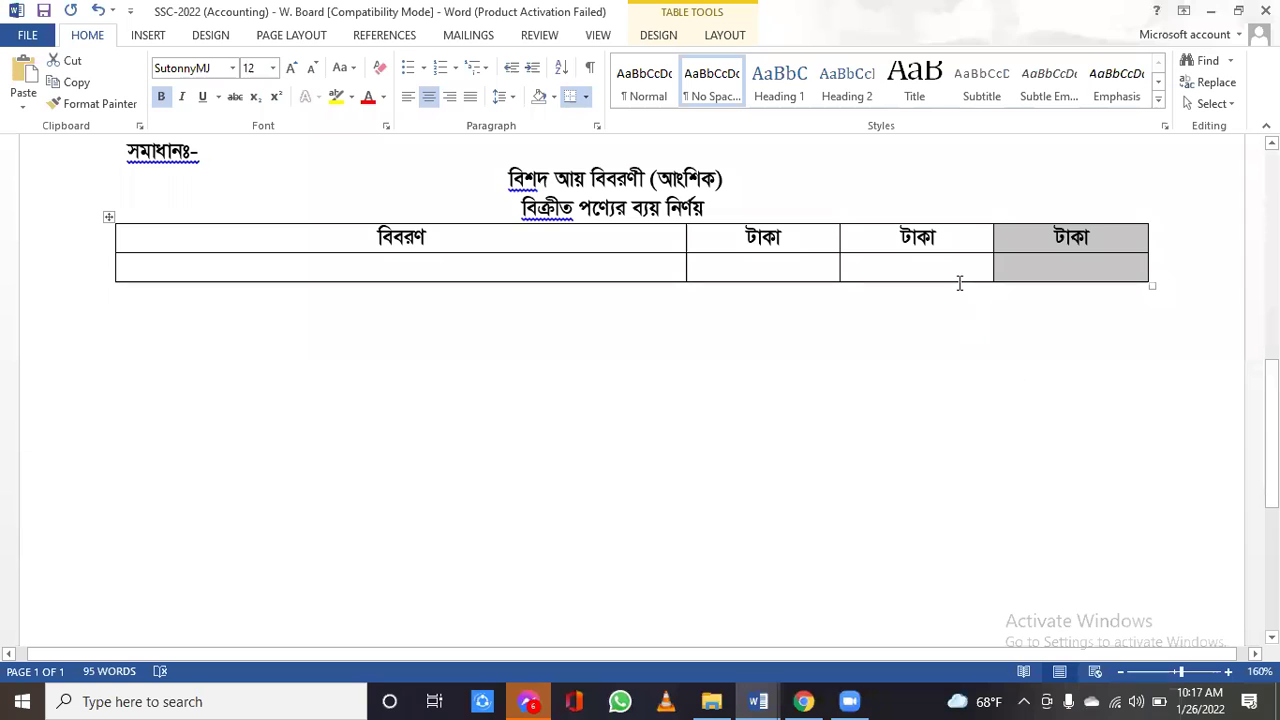
{"action": "left_click", "coordinate": [944, 222]}
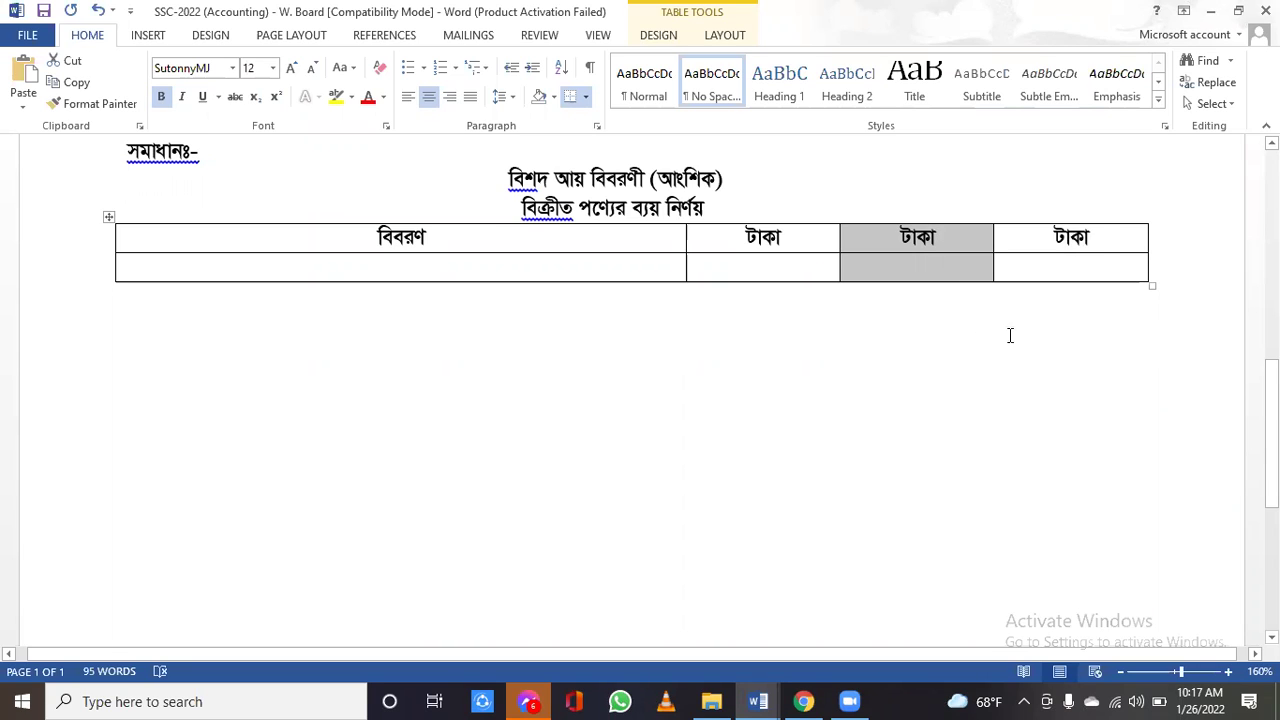
{"action": "left_click", "coordinate": [1091, 222]}
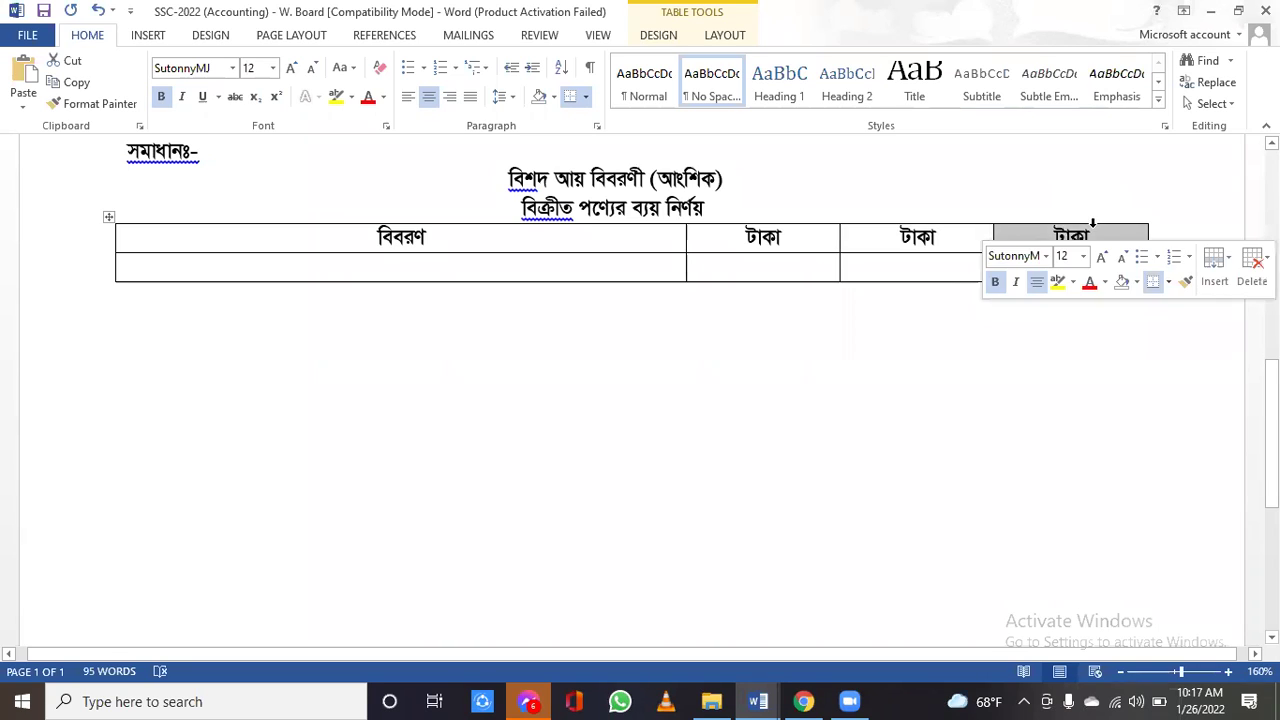
- Shade the middle টাকা column of the solution table light red
{"action": "left_click", "coordinate": [946, 218]}
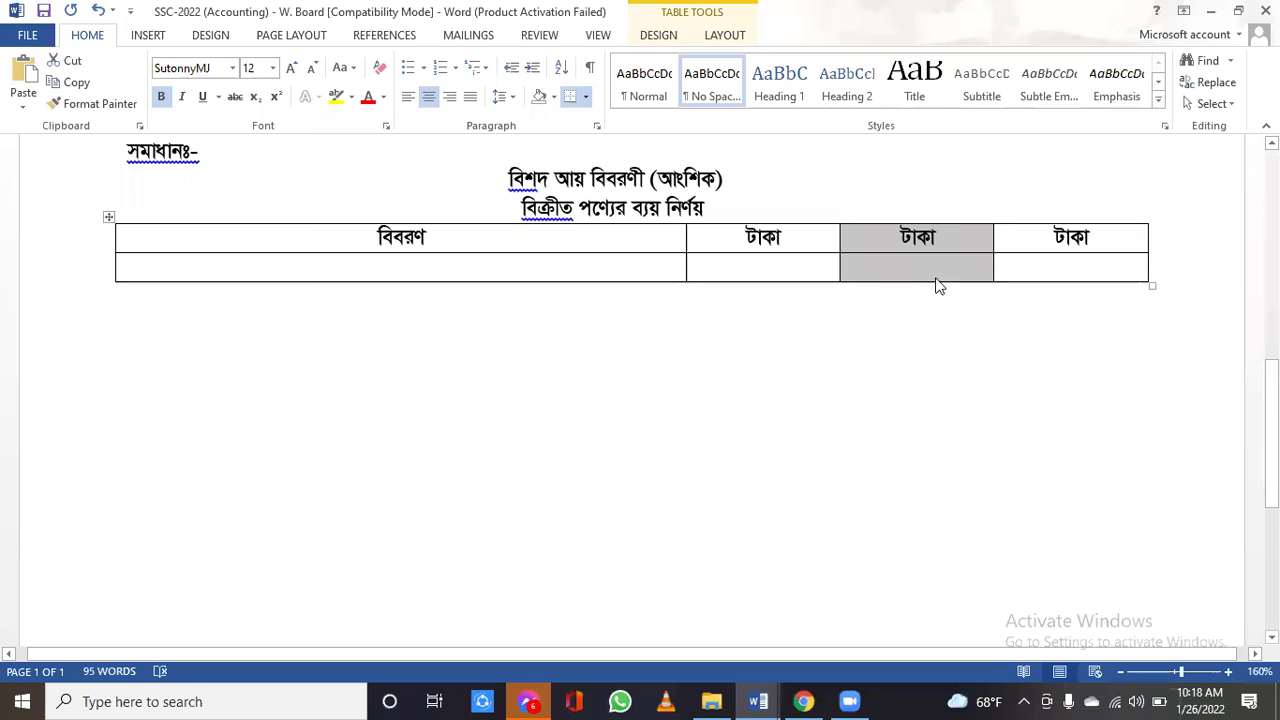
{"action": "left_click", "coordinate": [555, 97]}
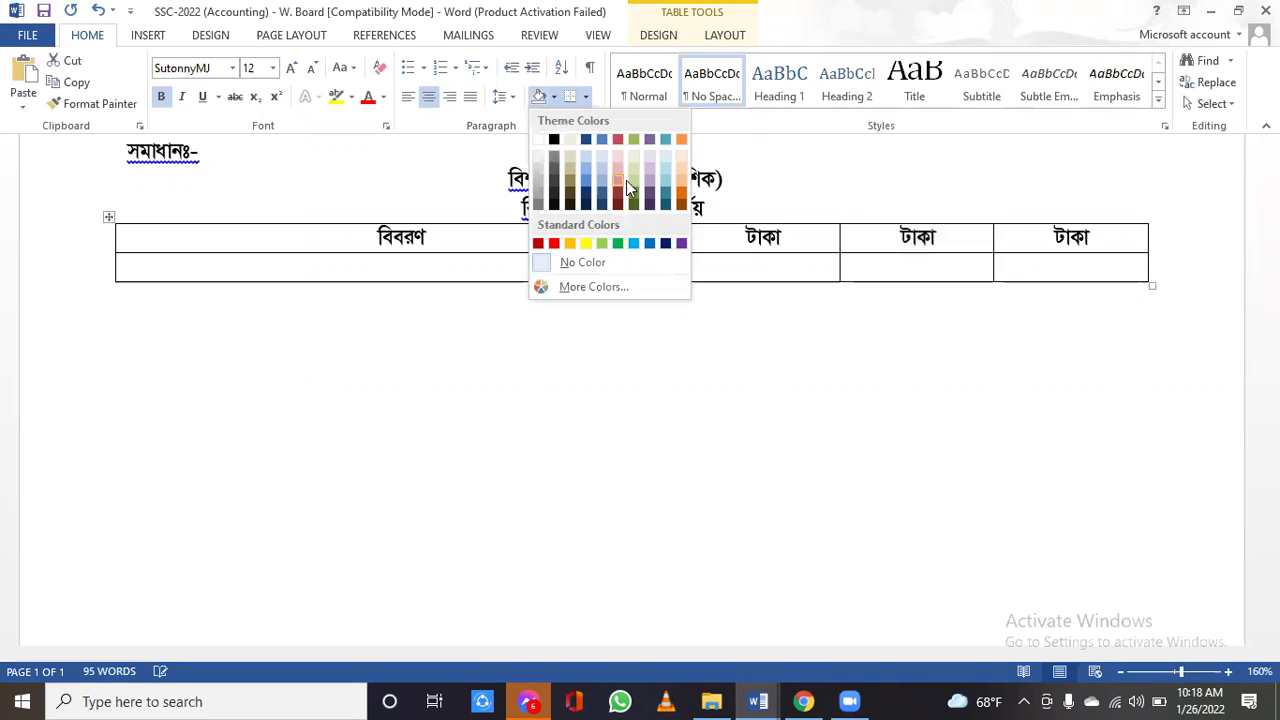
{"action": "left_click", "coordinate": [618, 178]}
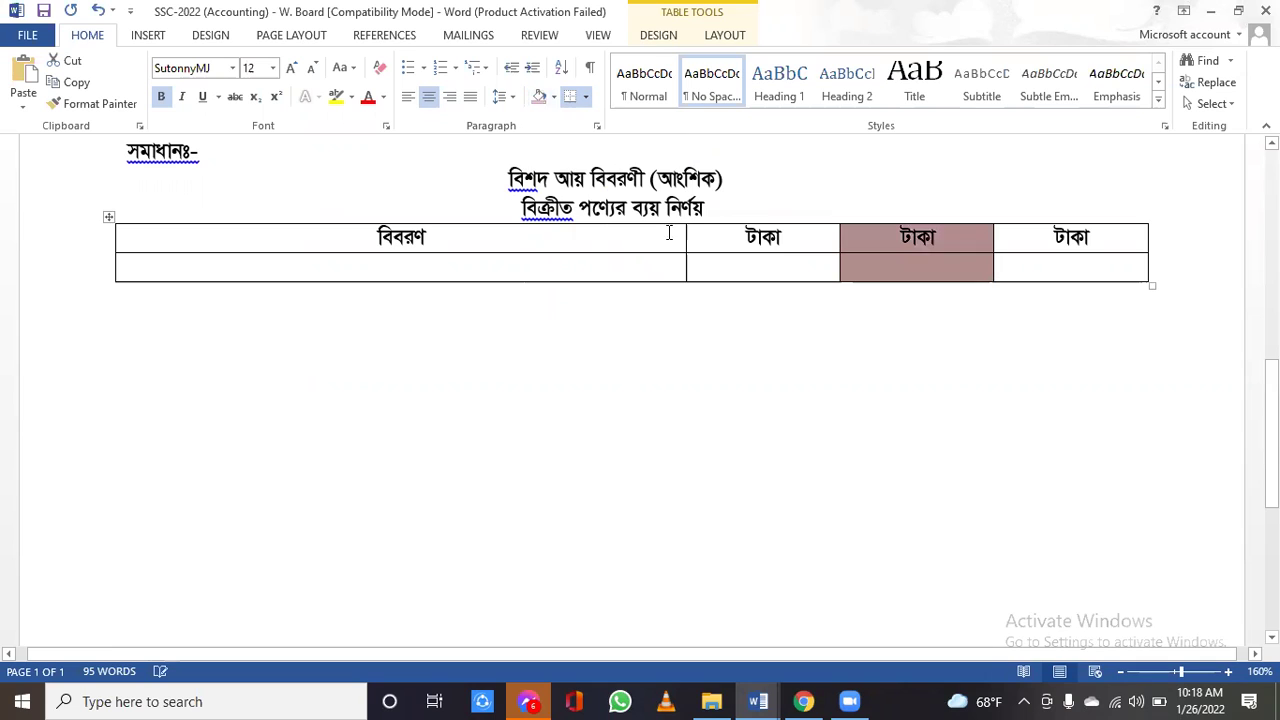
{"action": "left_click", "coordinate": [831, 374]}
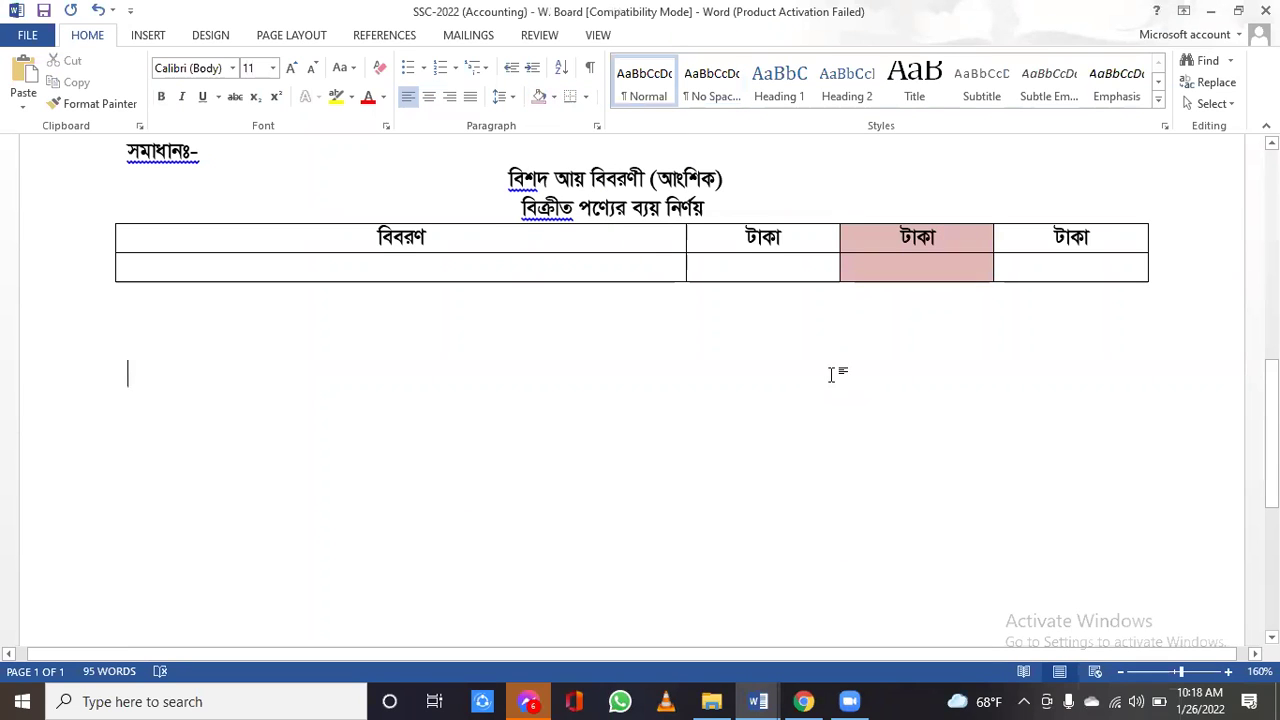
- Shade the middle টাকা column of the solution table with the lightest orange tint
{"action": "left_click", "coordinate": [918, 220]}
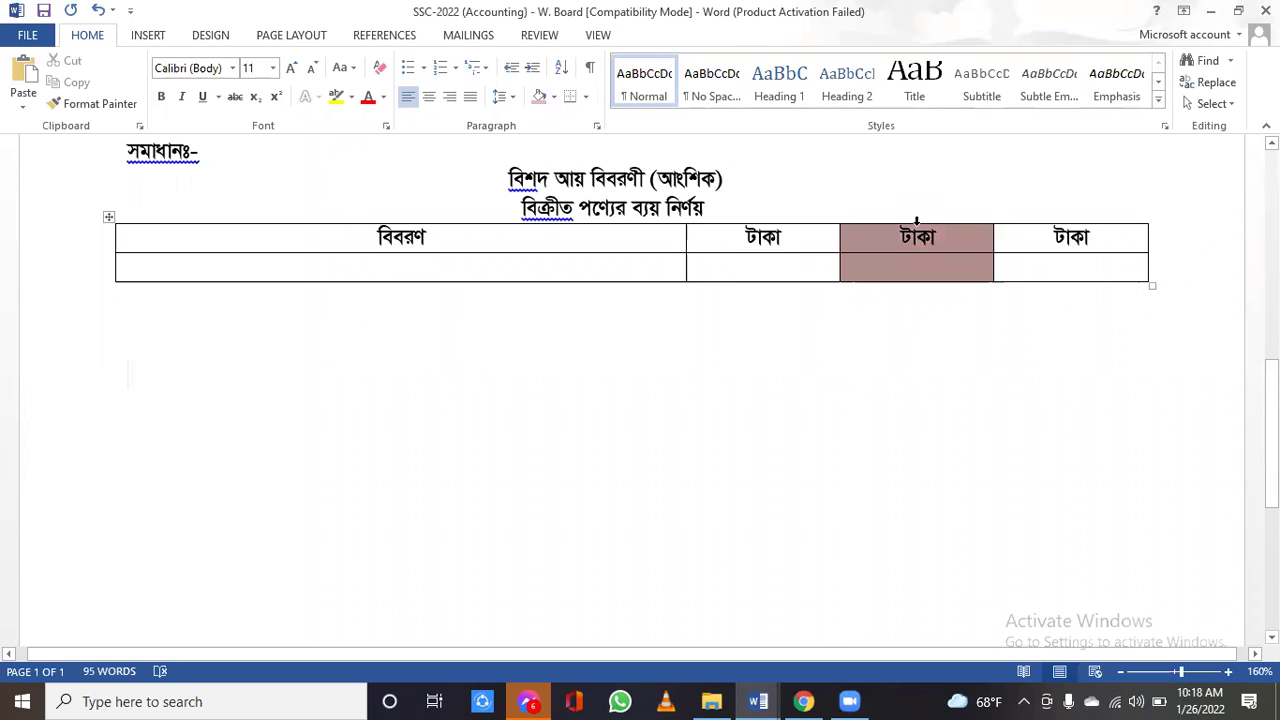
{"action": "left_click", "coordinate": [553, 98]}
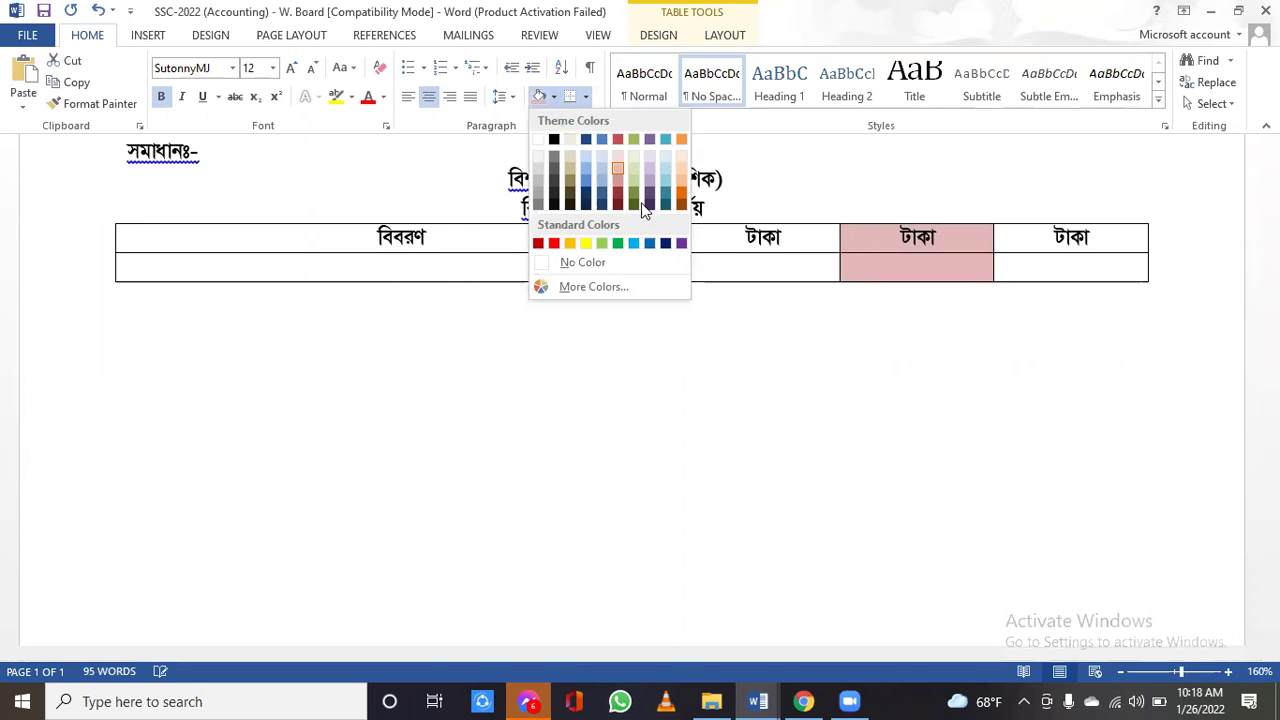
{"action": "left_click", "coordinate": [682, 158]}
{"action": "left_click", "coordinate": [884, 362]}
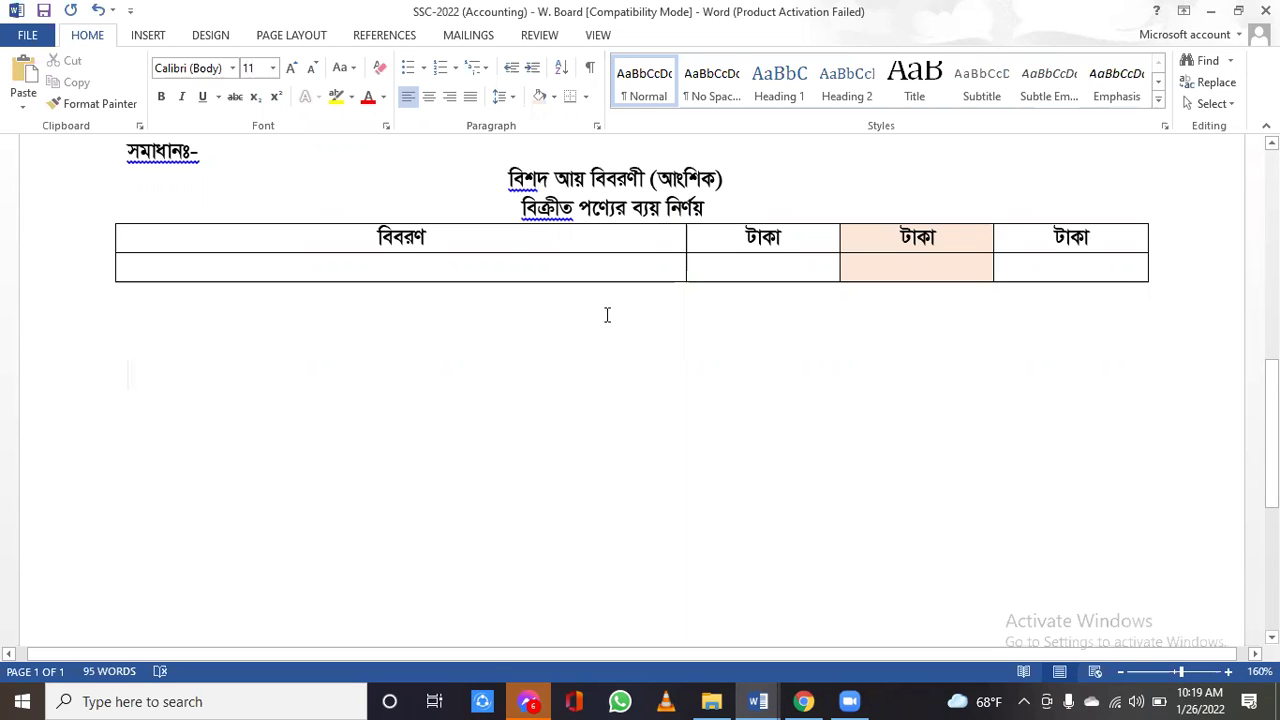
- Copy the account name প্রারম্ভিক মজুদপণ্য from row ৬ of the problem's রেওয়ামিল table
{"action": "scroll", "coordinate": [606, 314], "scroll_direction": "up", "scroll_amount": 1}
{"action": "scroll", "coordinate": [438, 284], "scroll_direction": "up", "scroll_amount": 4}
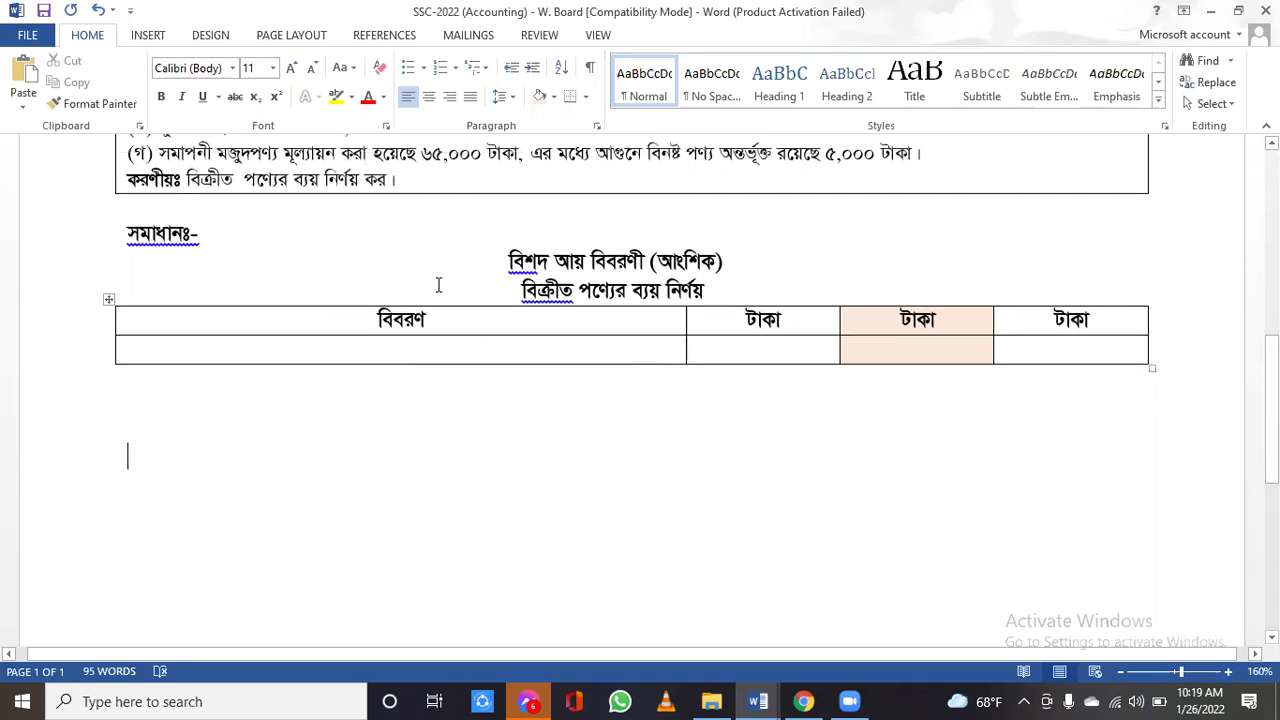
{"action": "scroll", "coordinate": [438, 284], "scroll_direction": "up", "scroll_amount": 1}
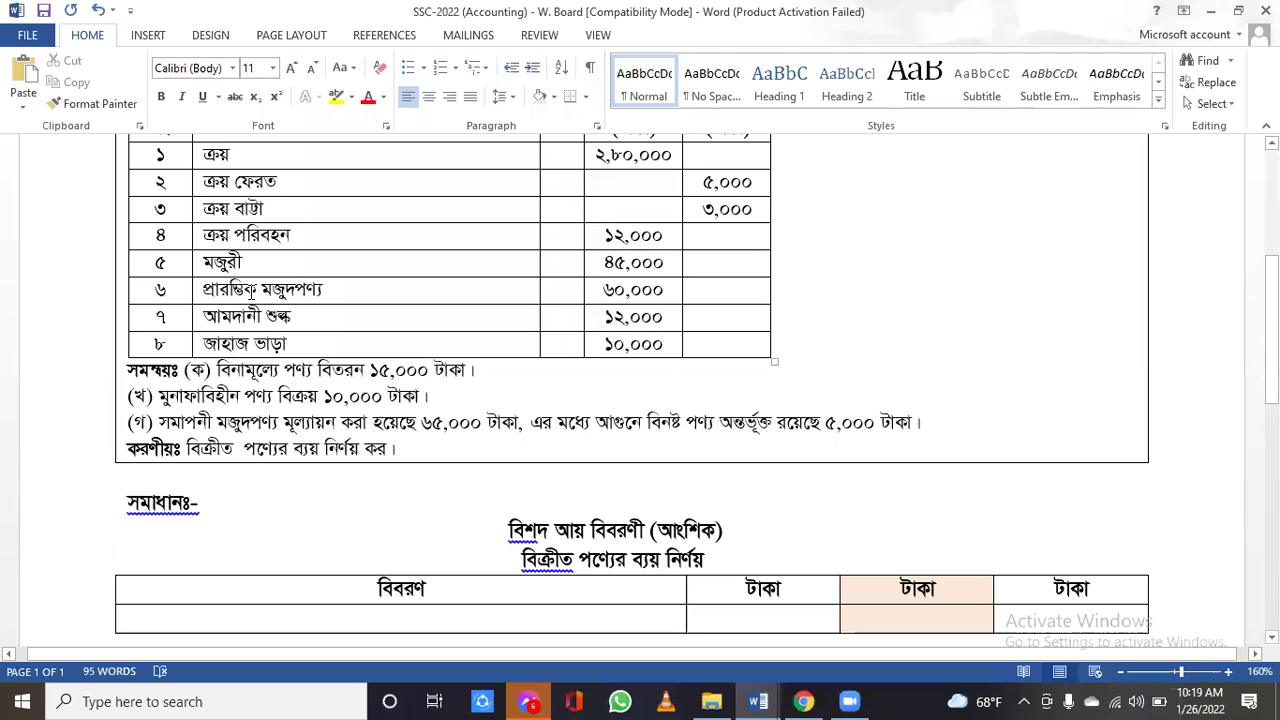
{"action": "left_click_drag", "start_coordinate": [204, 289], "coordinate": [328, 289]}
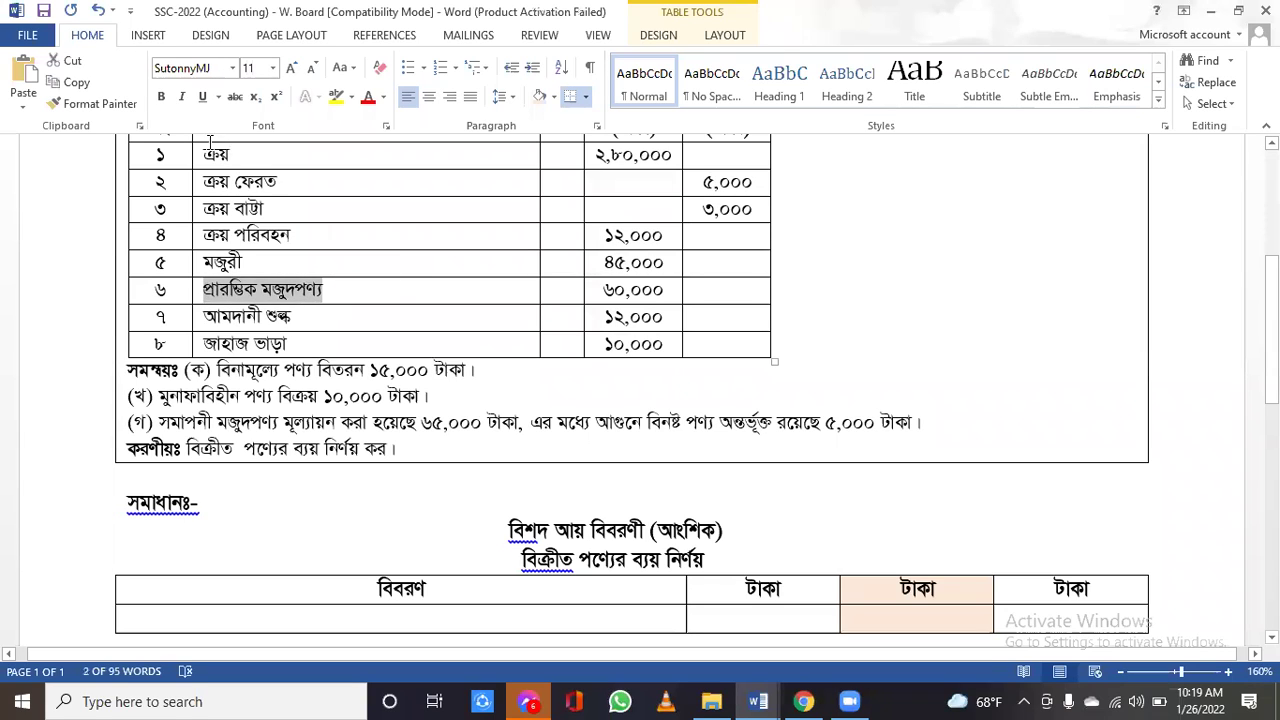
{"action": "left_click", "coordinate": [78, 83]}
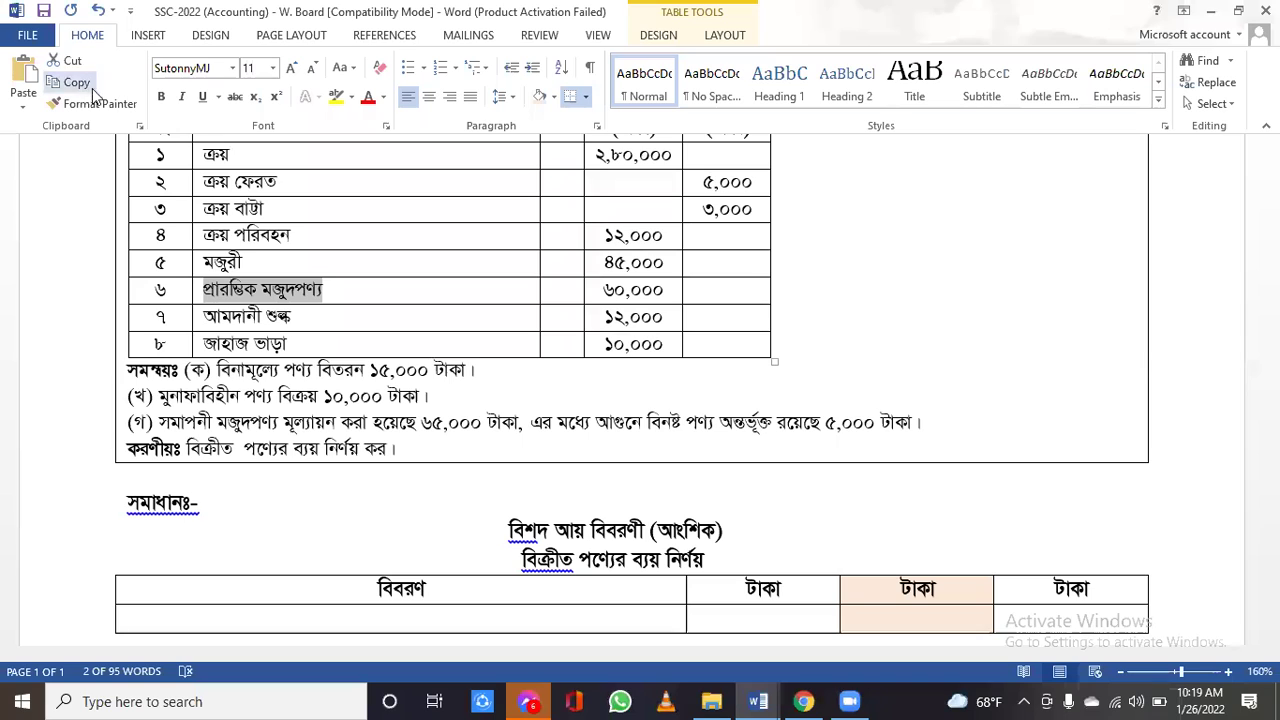
- Color the serial number, account name and debit amount in row ৬ of the রেওয়ামিল table blue
{"action": "left_click_drag", "start_coordinate": [160, 290], "coordinate": [618, 295]}
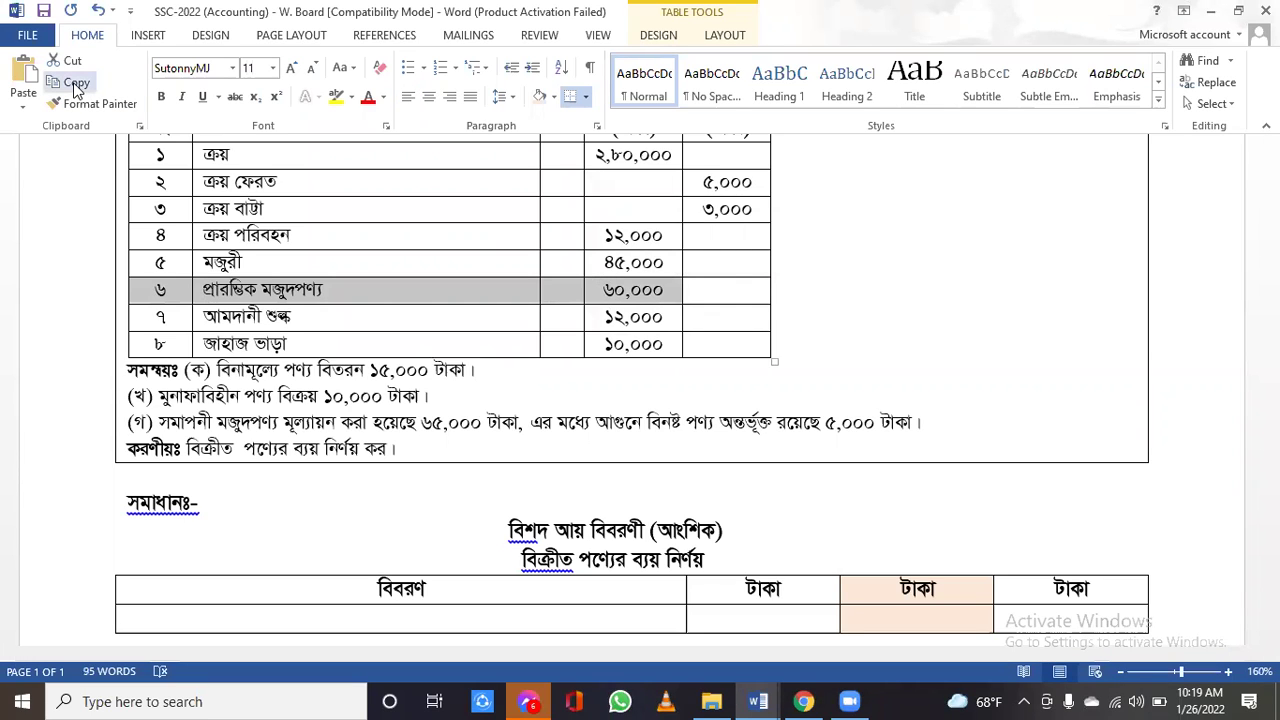
{"action": "left_click", "coordinate": [383, 97]}
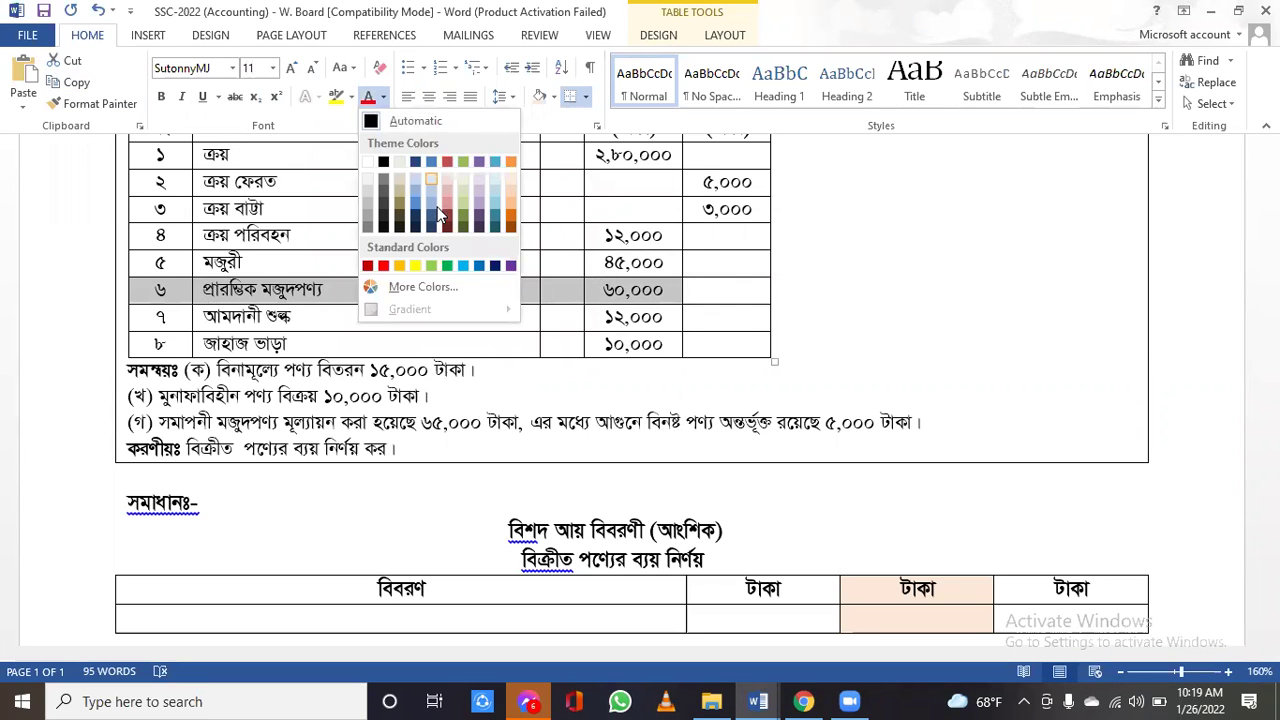
{"action": "left_click", "coordinate": [603, 352]}
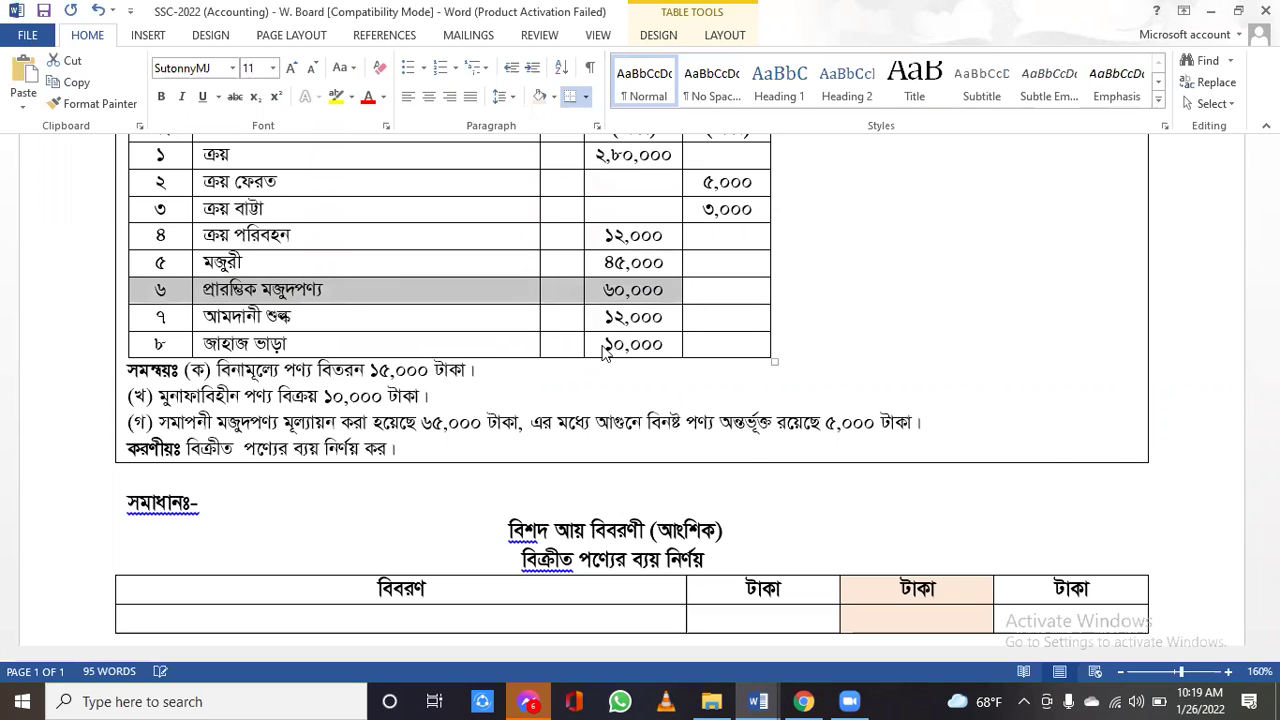
{"action": "left_click", "coordinate": [868, 396]}
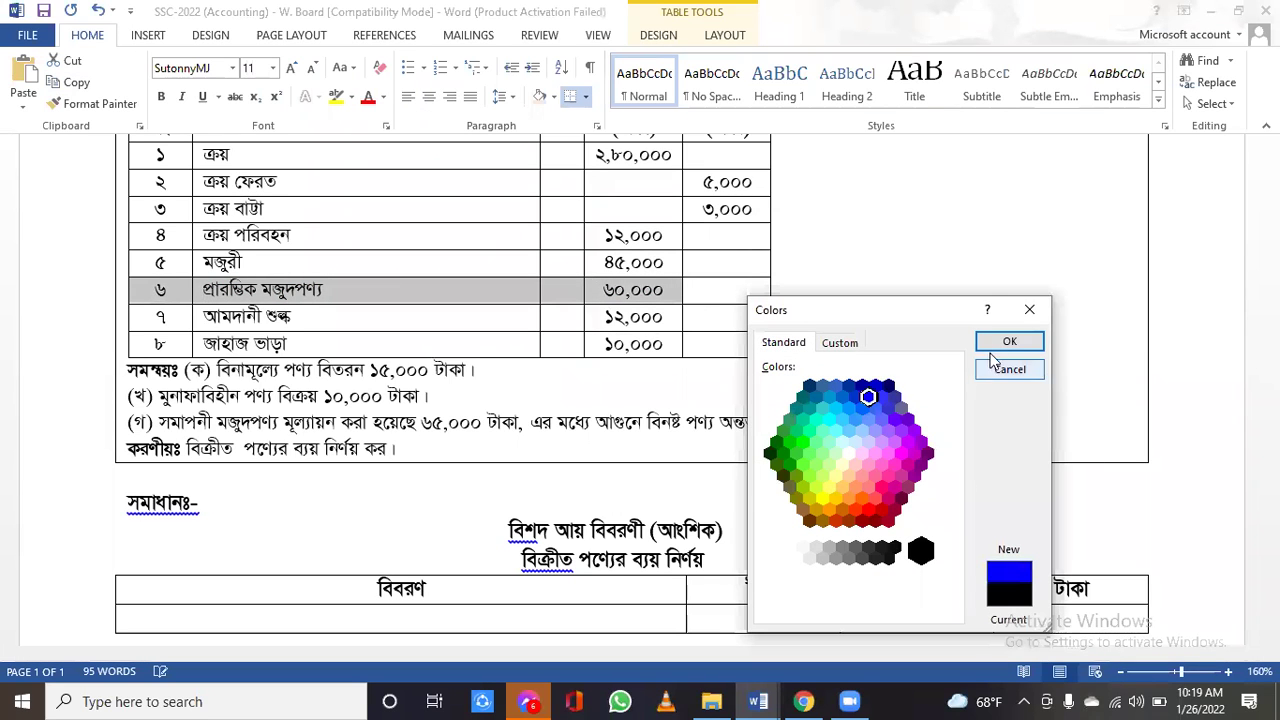
{"action": "left_click", "coordinate": [1008, 342]}
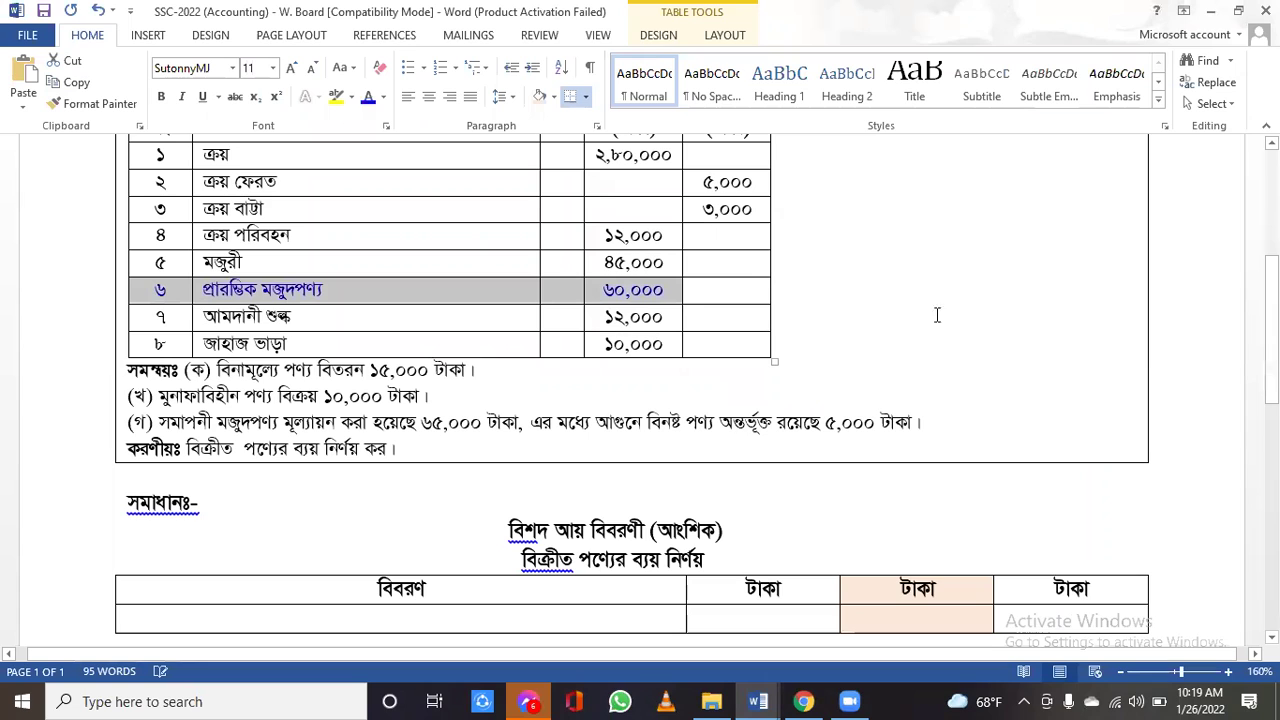
{"action": "left_click", "coordinate": [744, 290]}
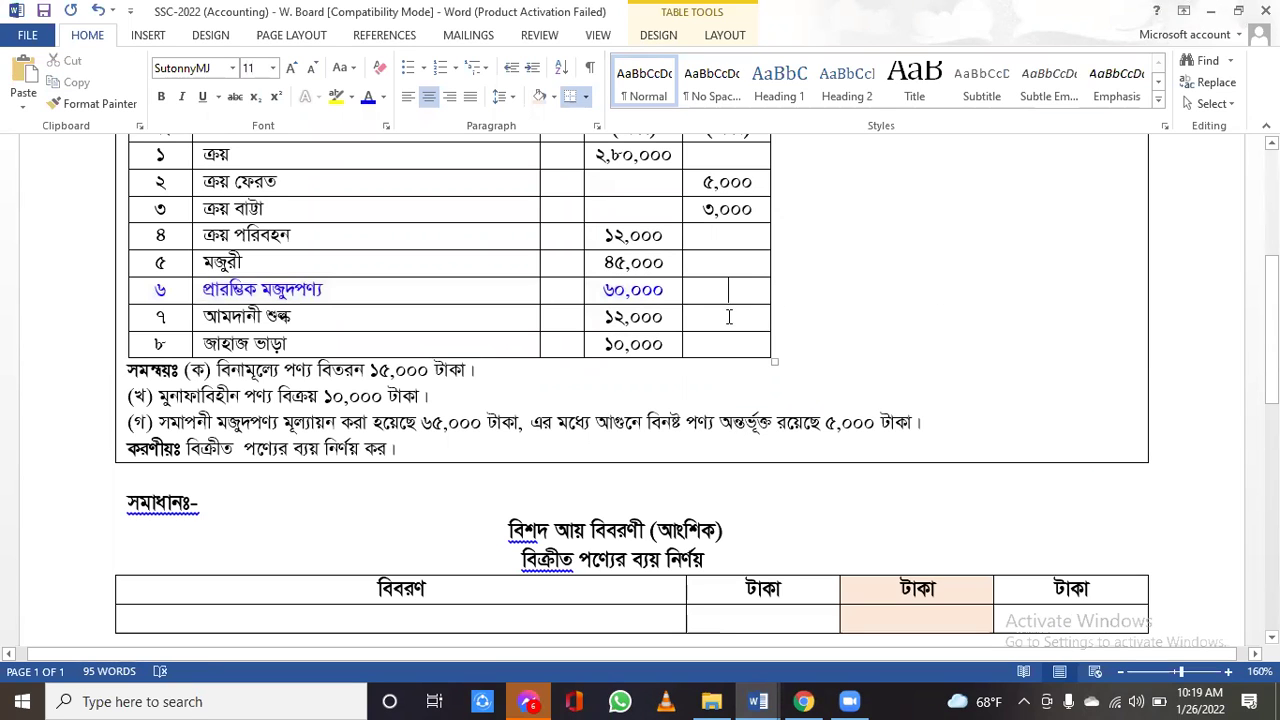
- Paste প্রারম্ভিক মজুদপণ্য into the empty বিবরণ cell of the solution table
{"action": "scroll", "coordinate": [706, 354], "scroll_direction": "down", "scroll_amount": 4}
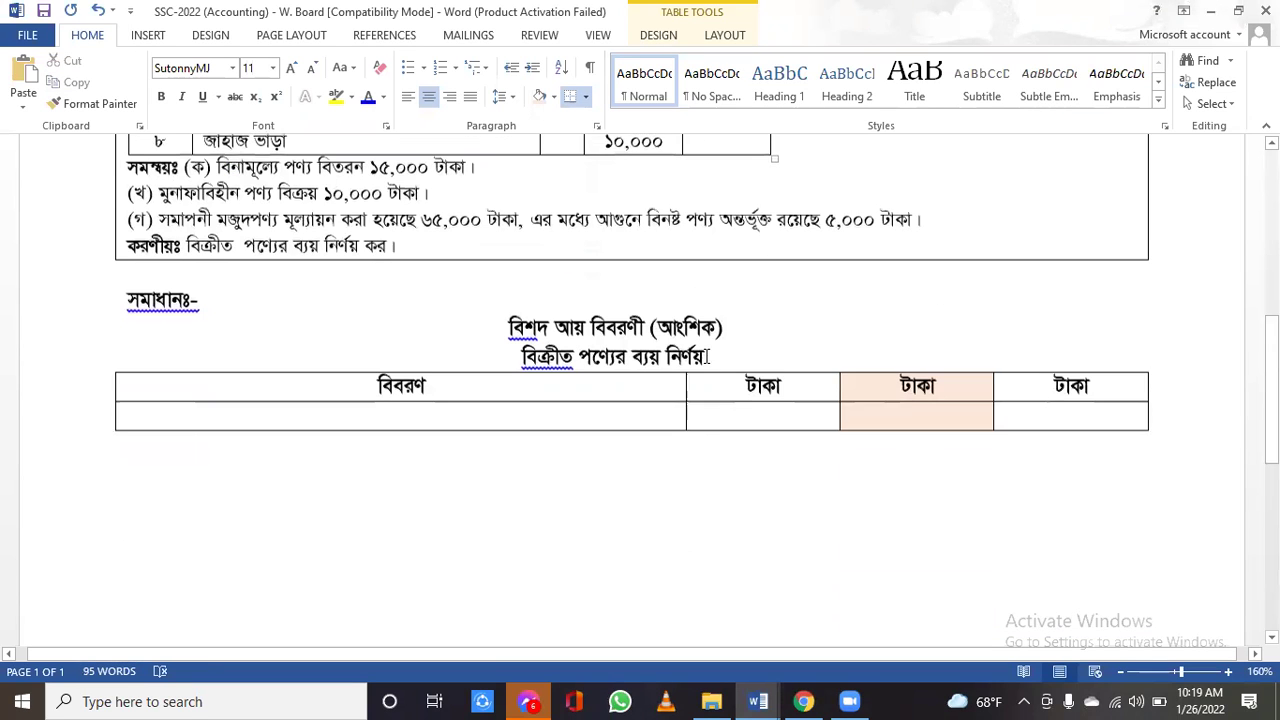
{"action": "left_click", "coordinate": [350, 408]}
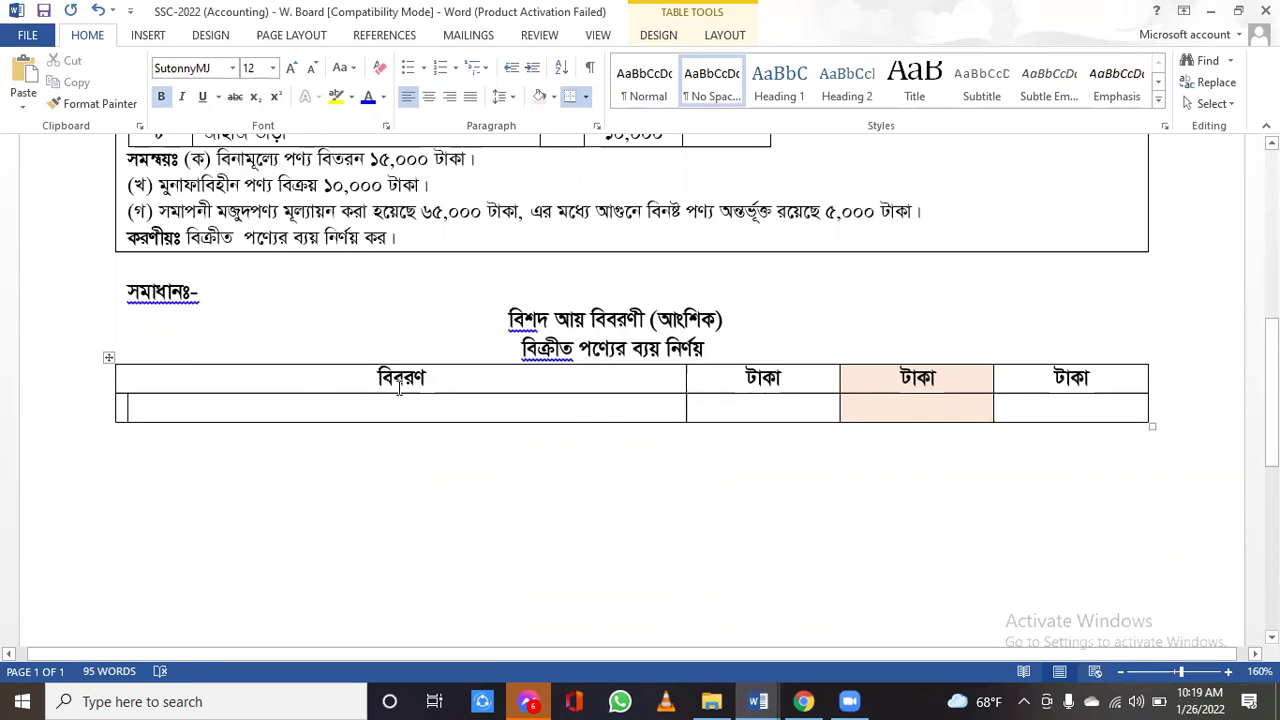
{"action": "left_click", "coordinate": [18, 75]}
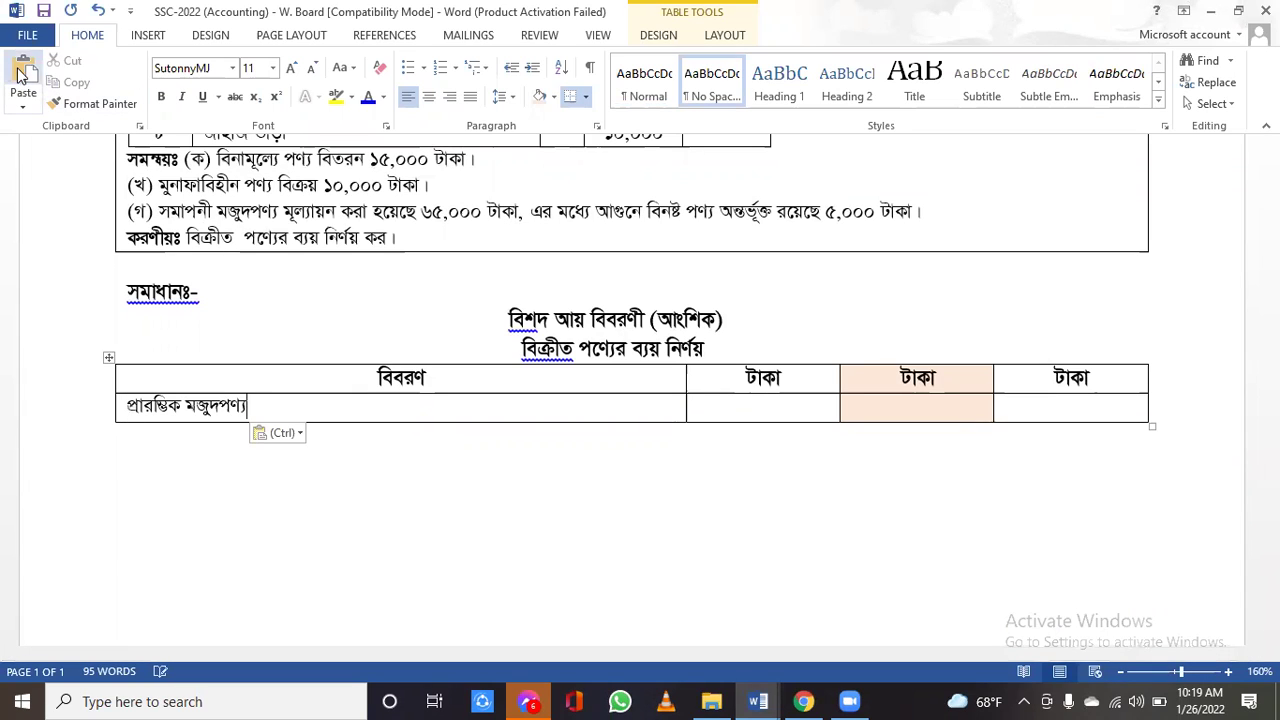
- Enter ৬০,০০০ in the shaded টাকা column beside প্রারম্ভিক মজুদপণ্য and remove its underline
{"action": "left_click", "coordinate": [946, 406]}
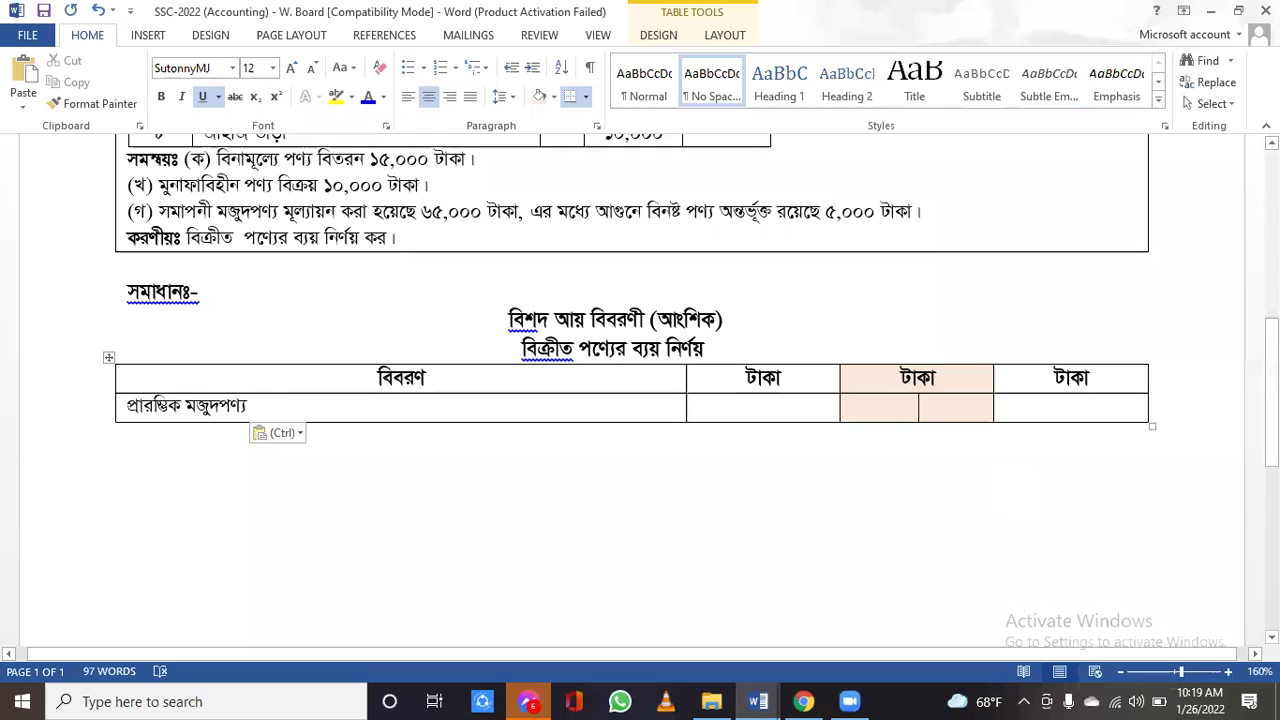
{"action": "type", "text": "0,000"}
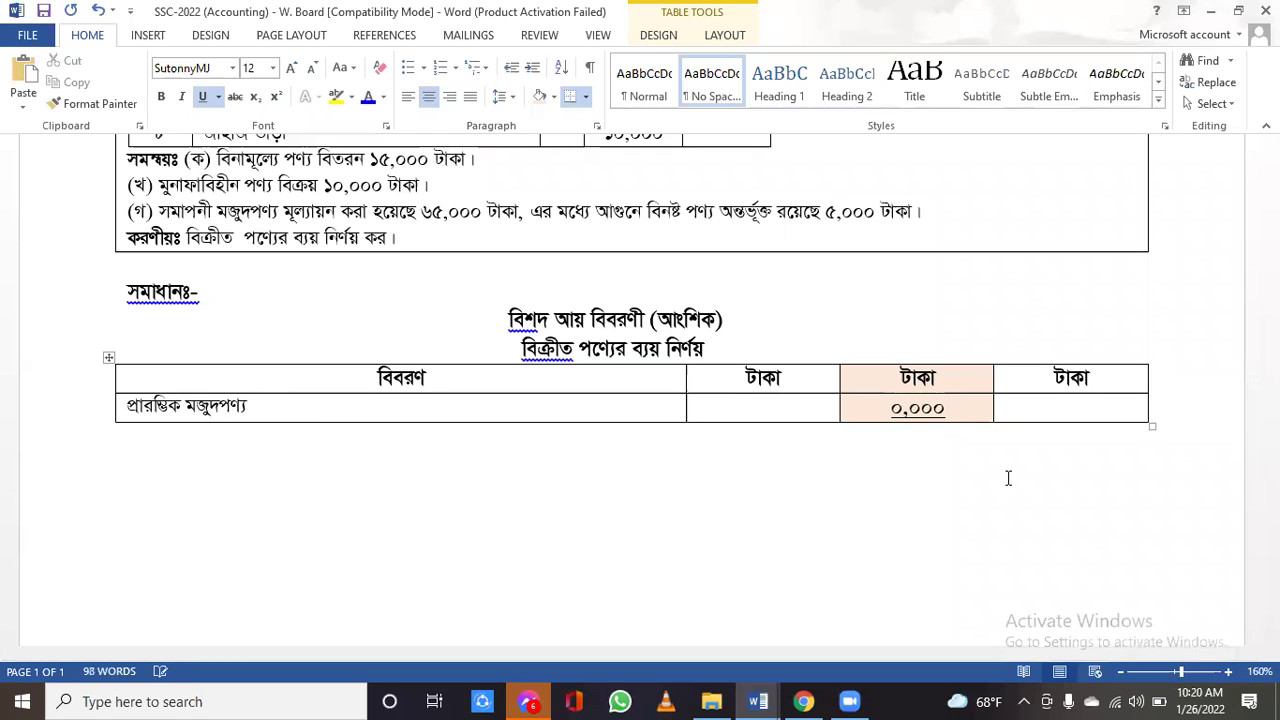
{"action": "left_click", "coordinate": [897, 410]}
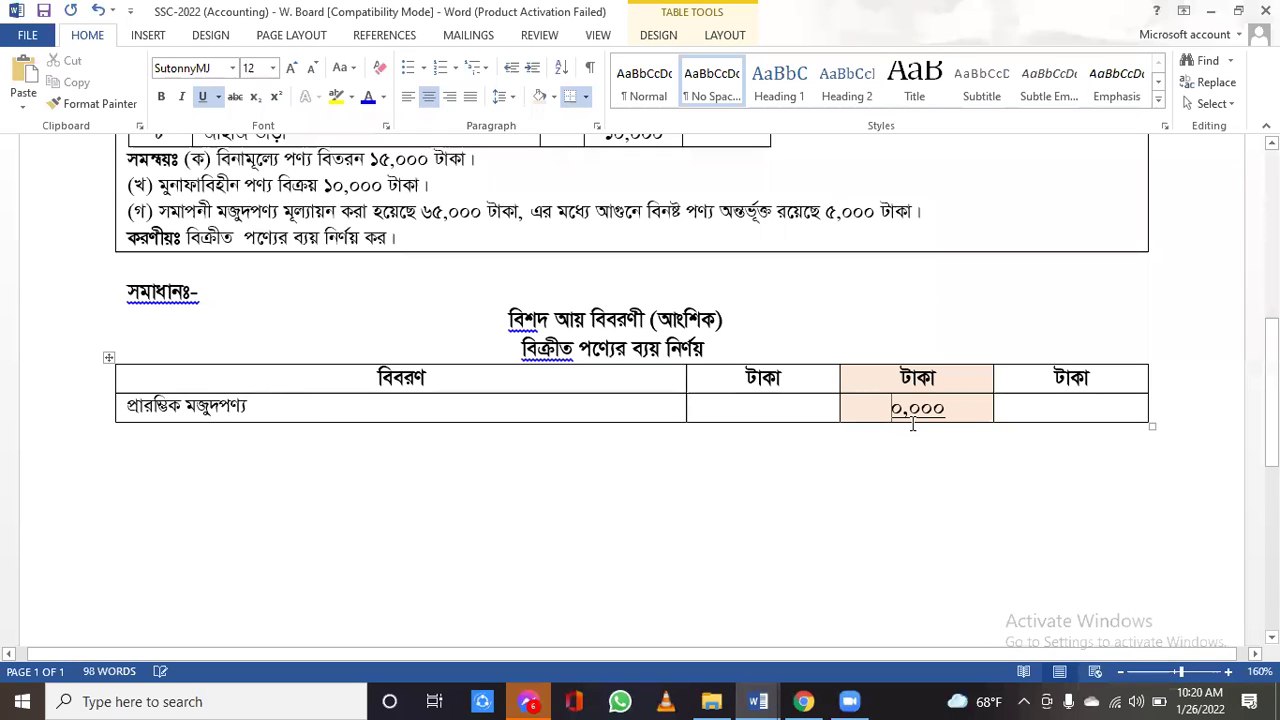
{"action": "type", "text": "6"}
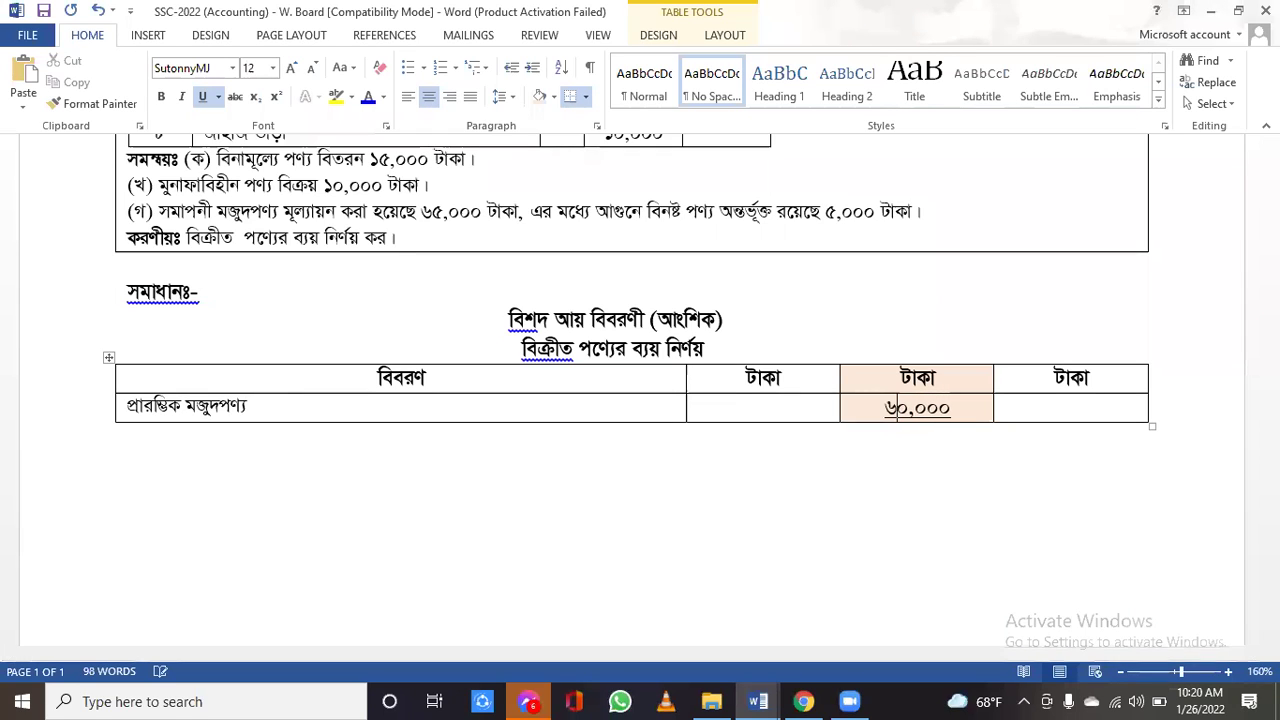
{"action": "left_click", "coordinate": [846, 407]}
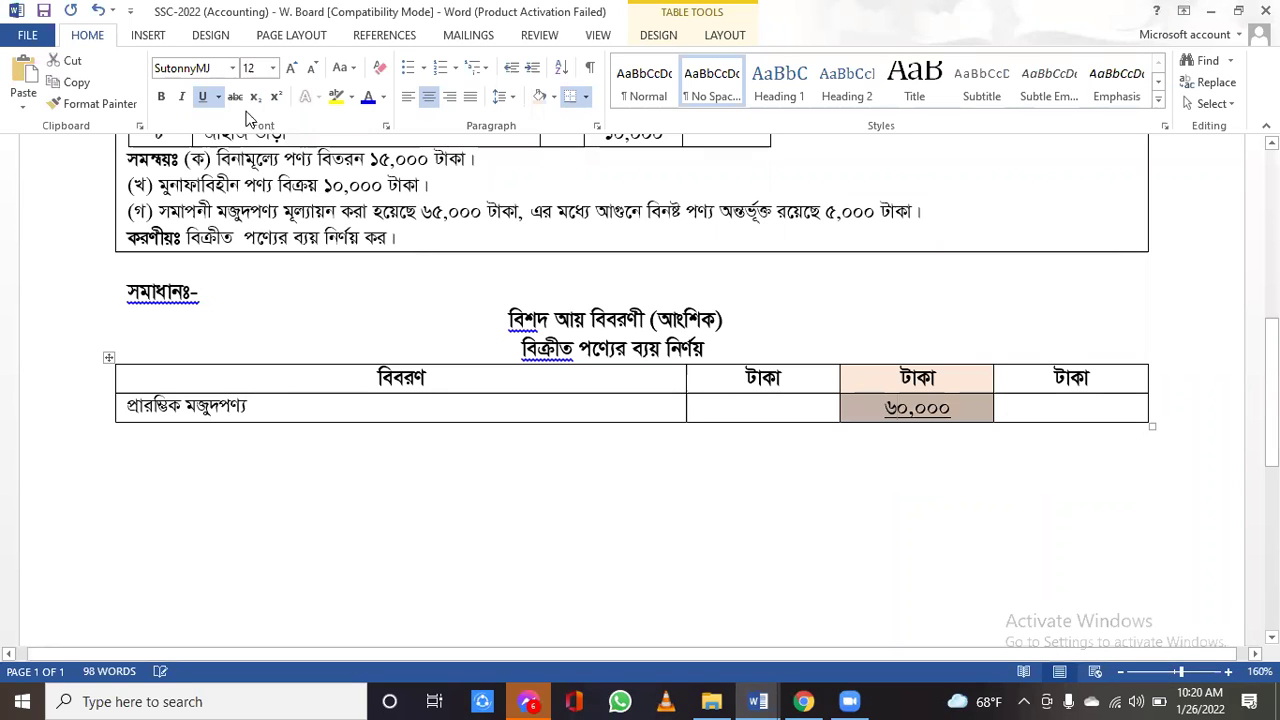
{"action": "left_click", "coordinate": [203, 98]}
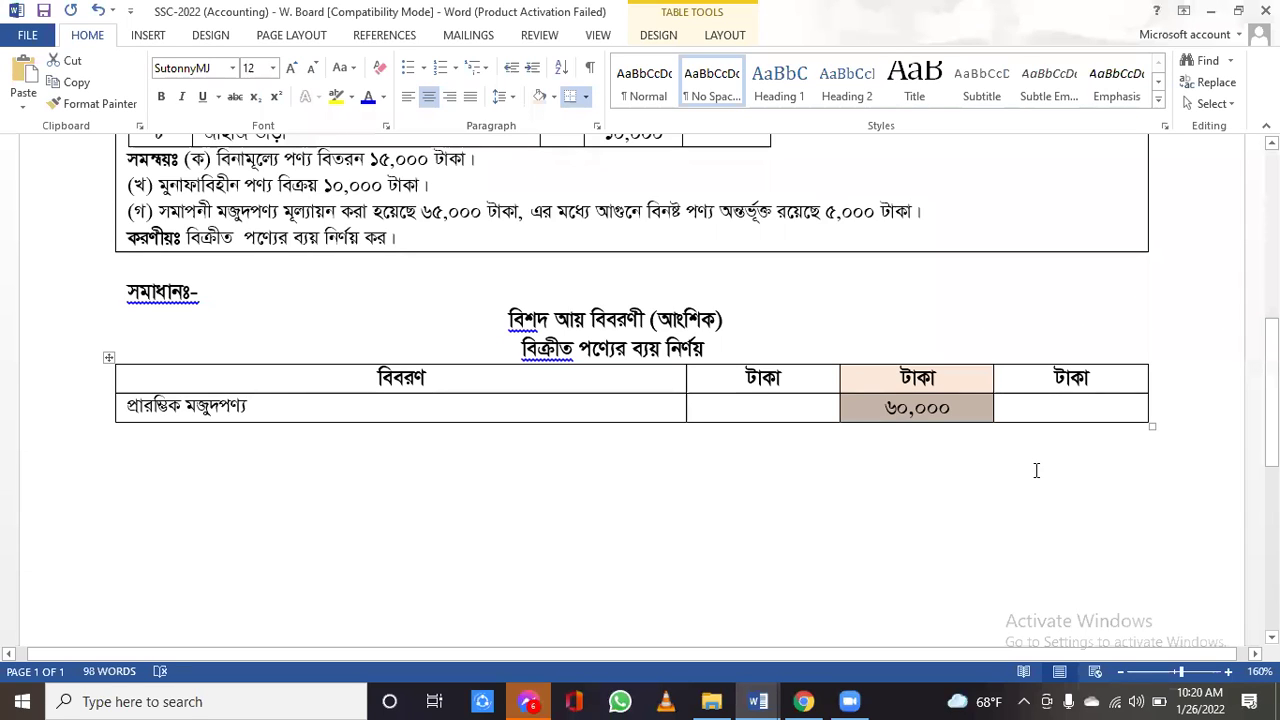
- Add ক্রয় on a new line below প্রারম্ভিক মজুদপণ্য in the বিবরণ column
{"action": "left_click", "coordinate": [257, 406]}
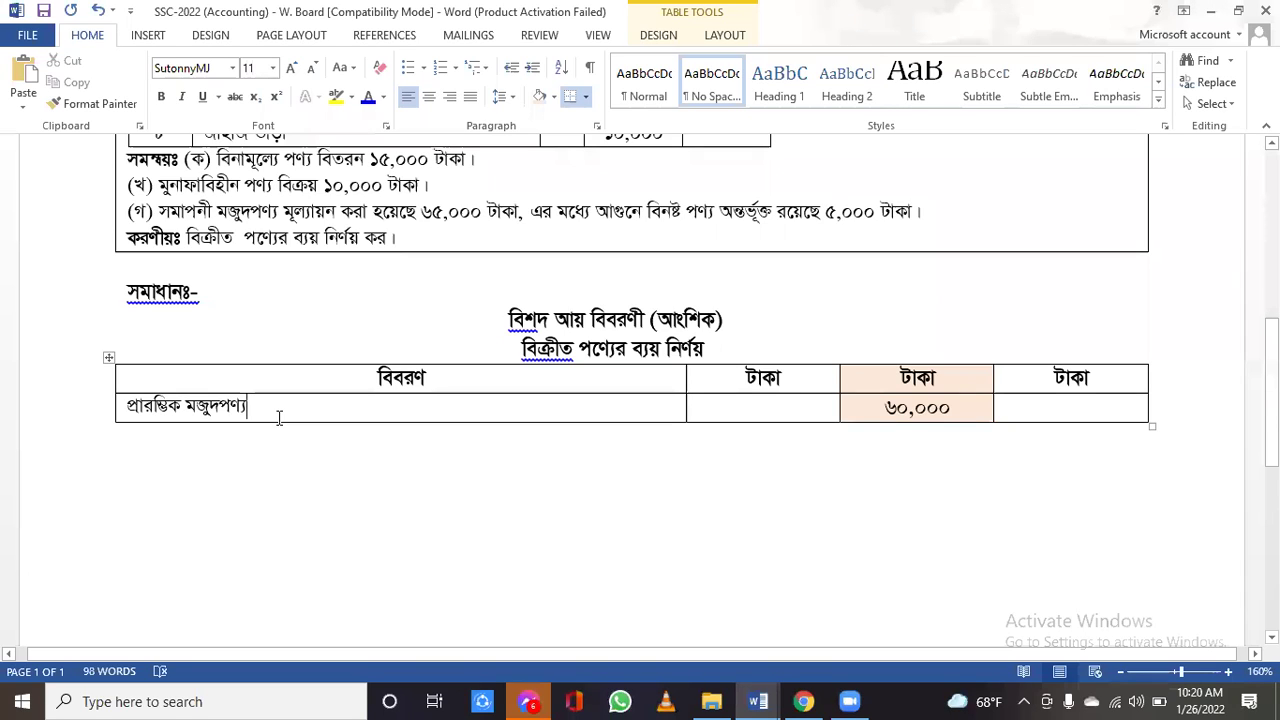
{"action": "key", "text": "Return"}
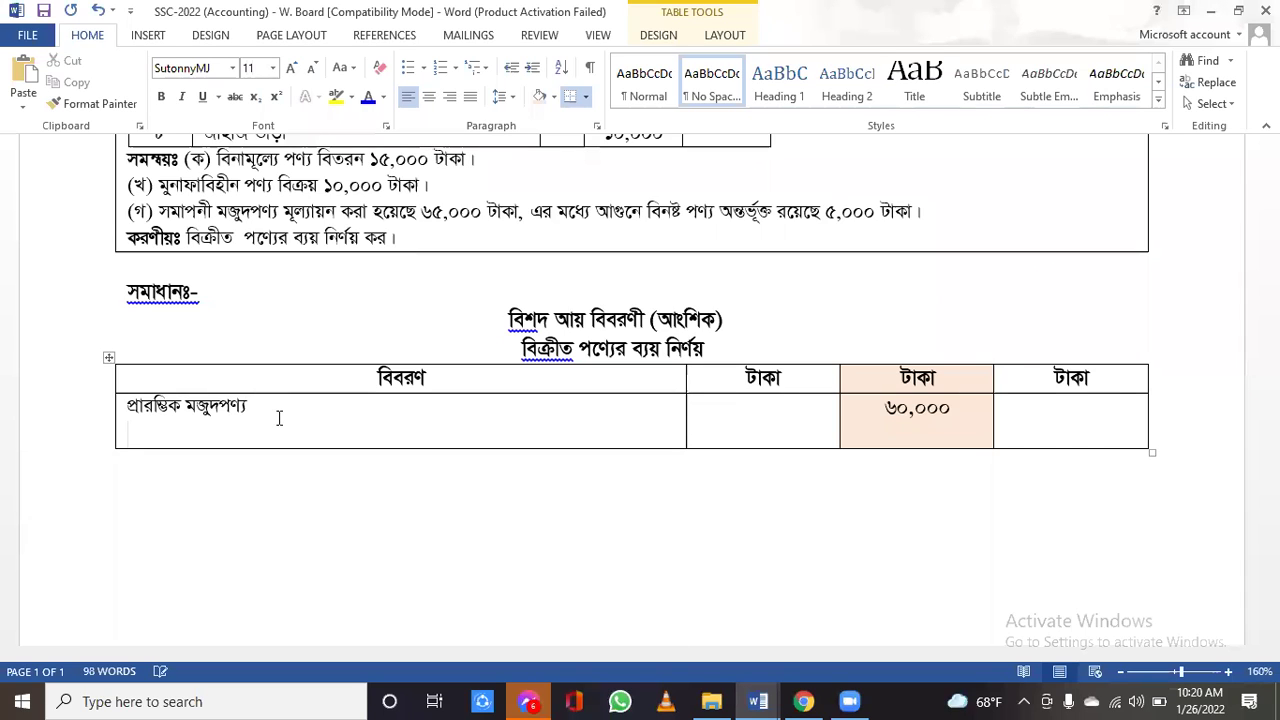
{"action": "type", "text": "ক্রয়"}
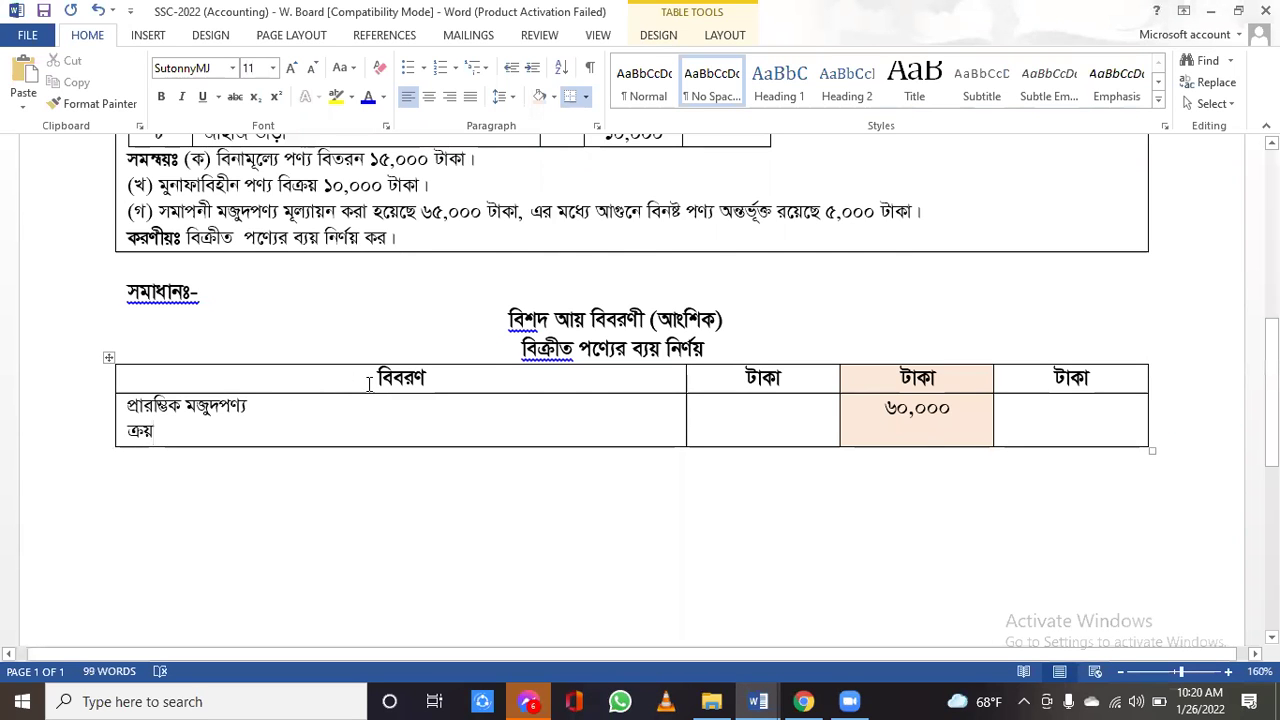
- Color the serial number, account name and debit amount in row ১ of the রেওয়ামিল table blue
{"action": "scroll", "coordinate": [369, 384], "scroll_direction": "up", "scroll_amount": 5}
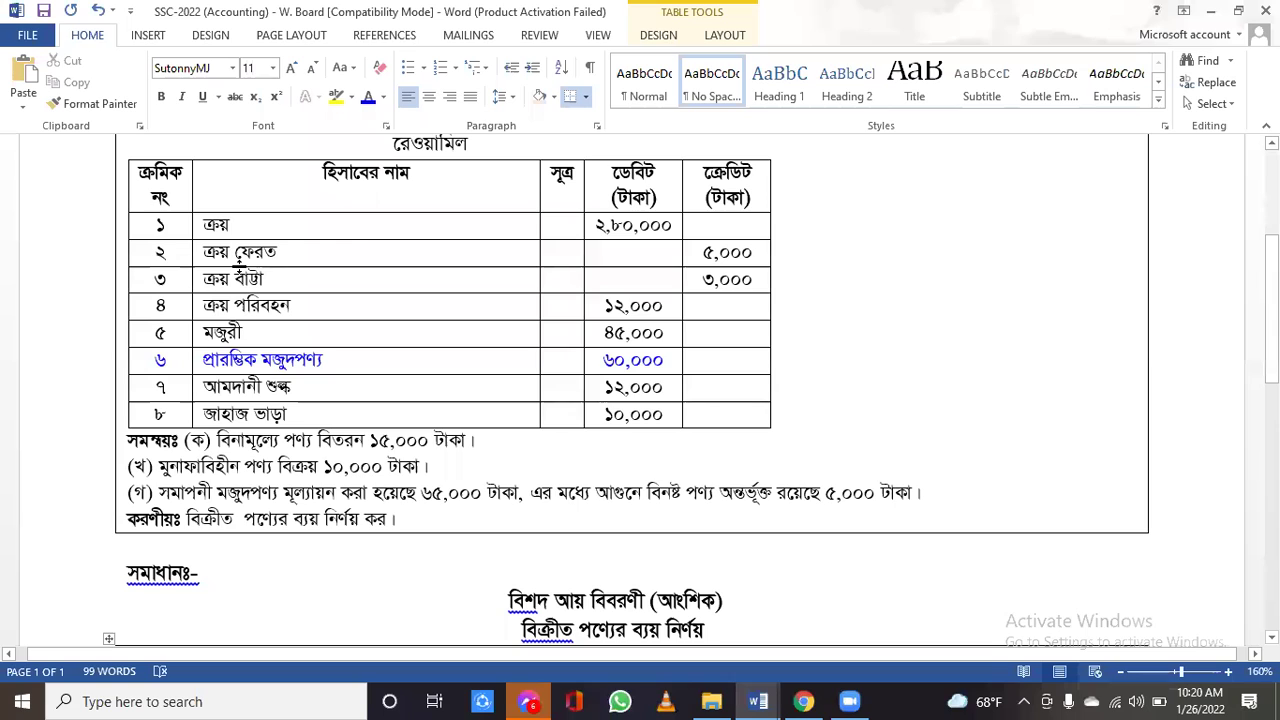
{"action": "left_click_drag", "start_coordinate": [145, 224], "coordinate": [645, 225]}
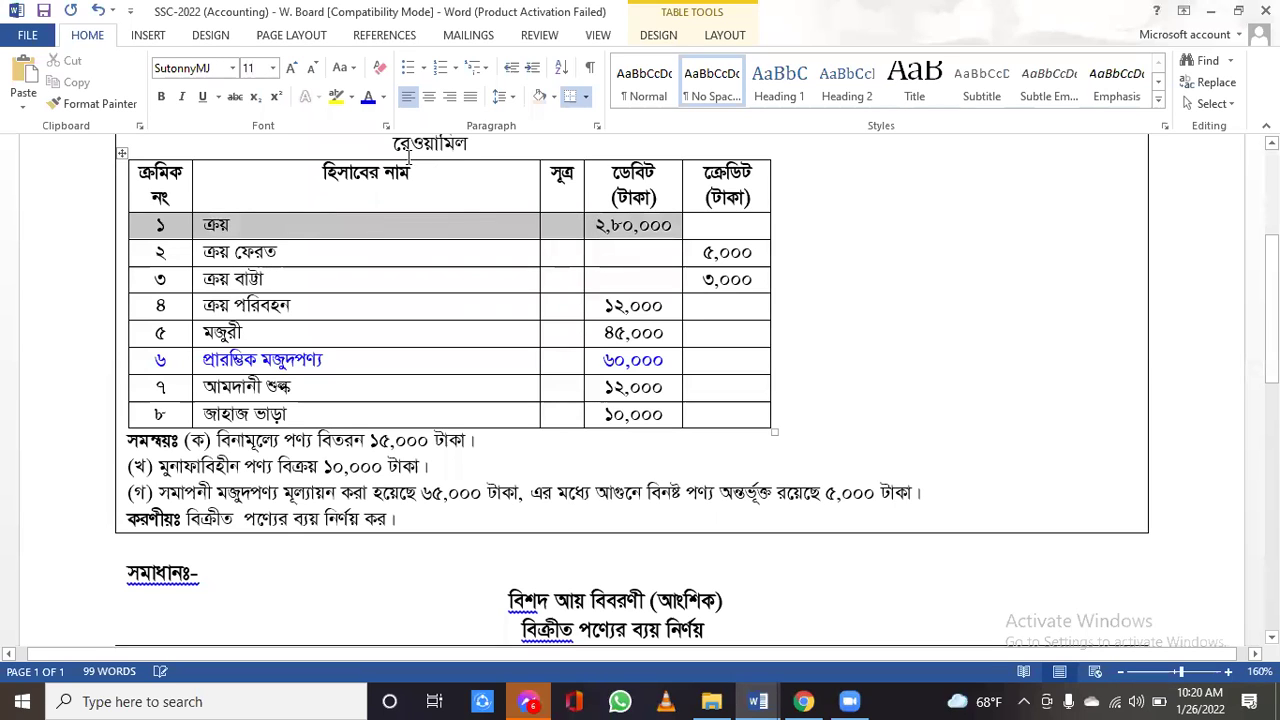
{"action": "left_click", "coordinate": [370, 100]}
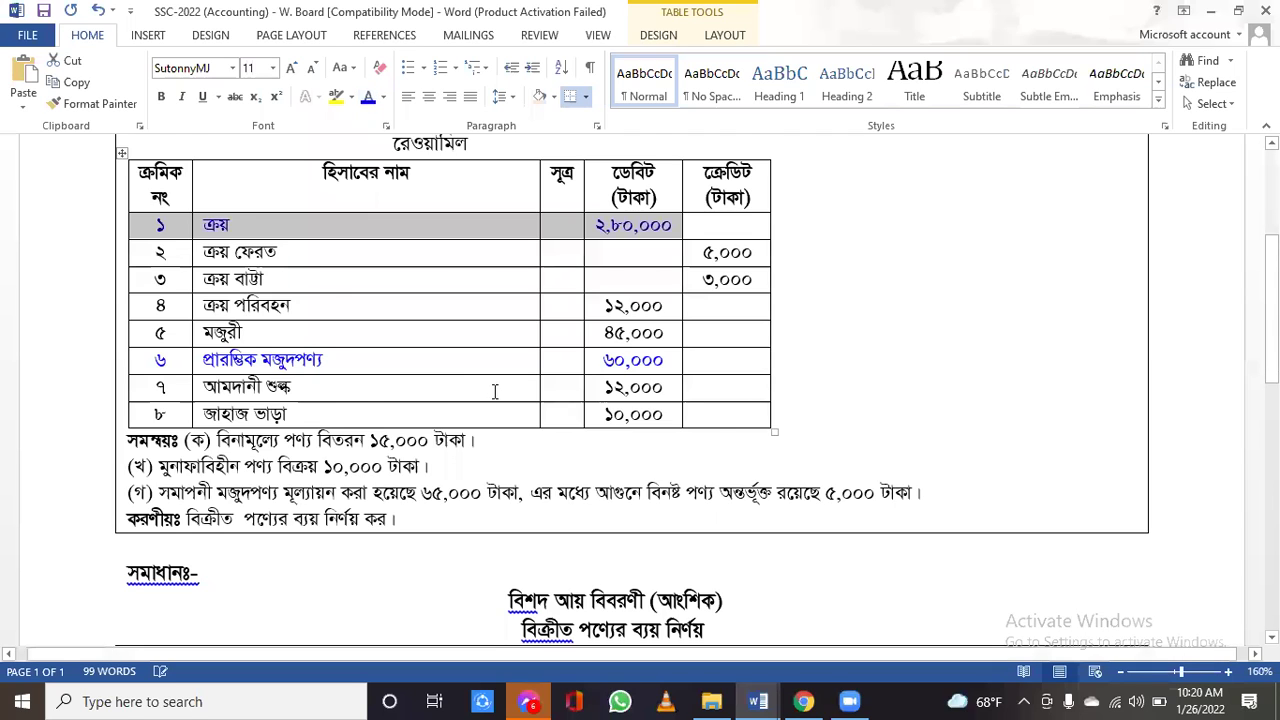
- Enter ২,৮০,০০০ beside ক্রয় in the first টাকা column of the solution table and remove its underline
{"action": "scroll", "coordinate": [494, 395], "scroll_direction": "down", "scroll_amount": 5}
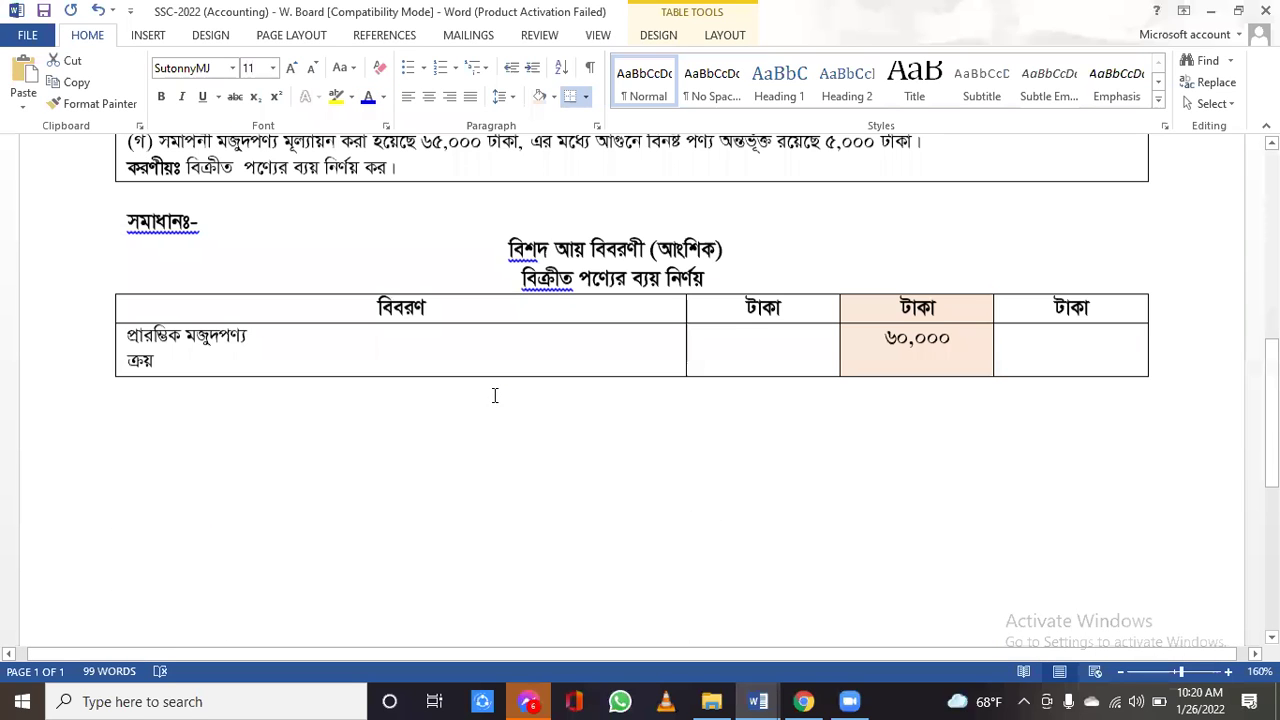
{"action": "left_click", "coordinate": [816, 343]}
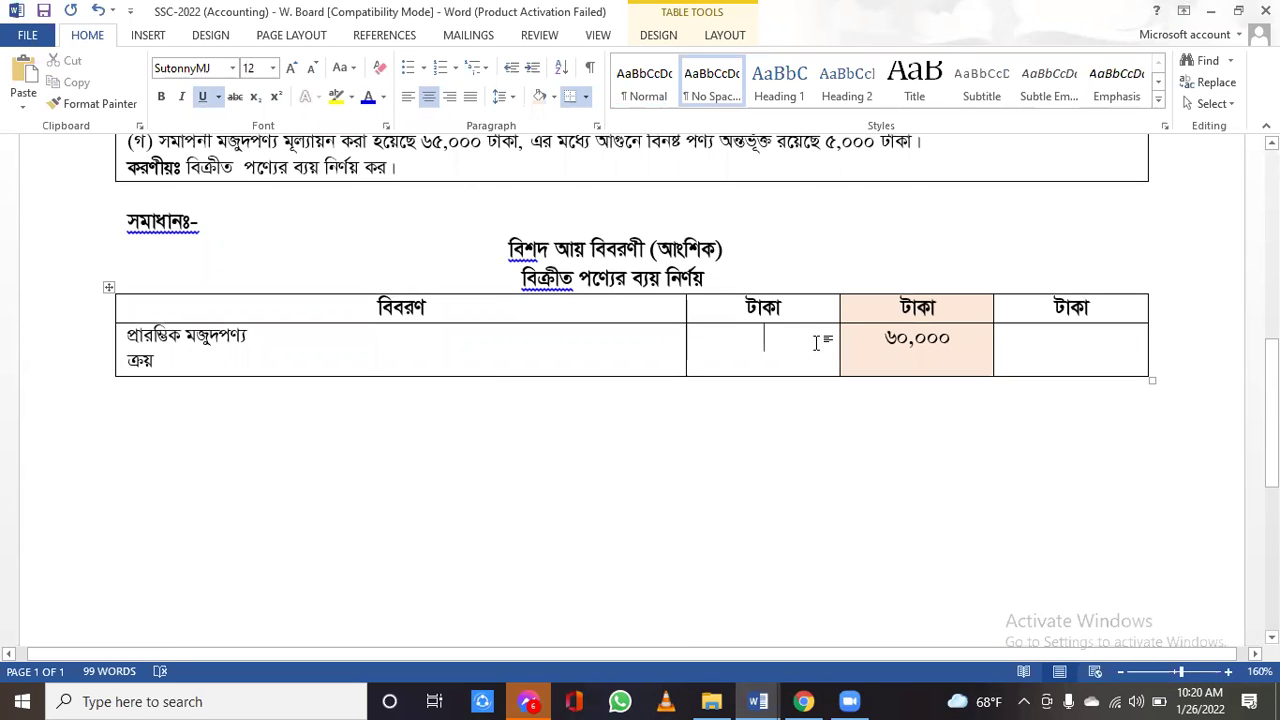
{"action": "key", "text": "Return"}
{"action": "type", "text": "2,80,000"}
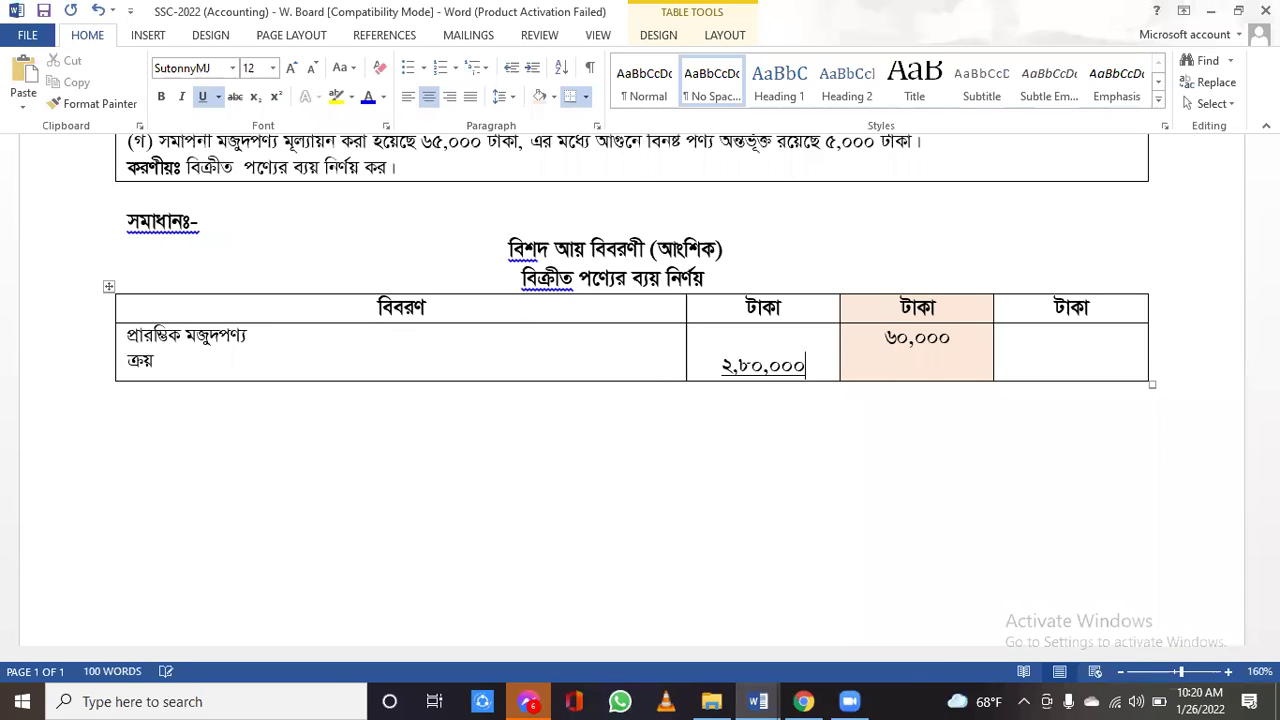
{"action": "left_click", "coordinate": [687, 368]}
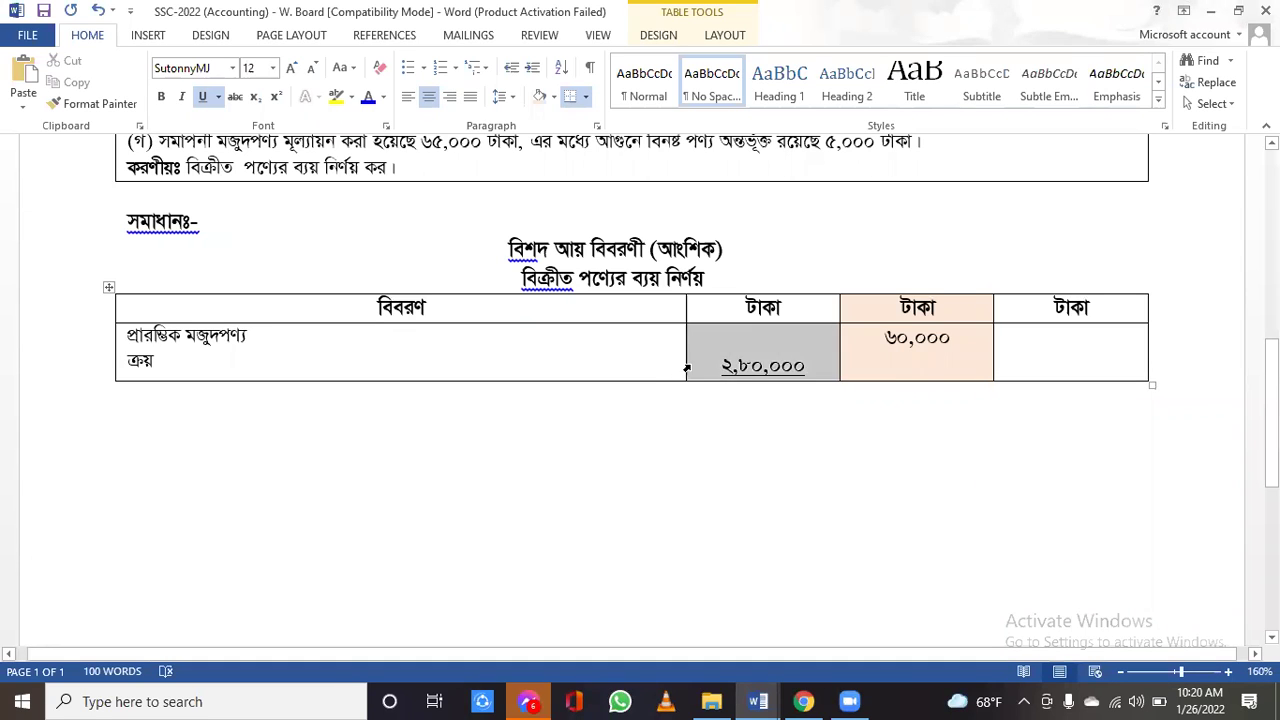
{"action": "left_click", "coordinate": [204, 97]}
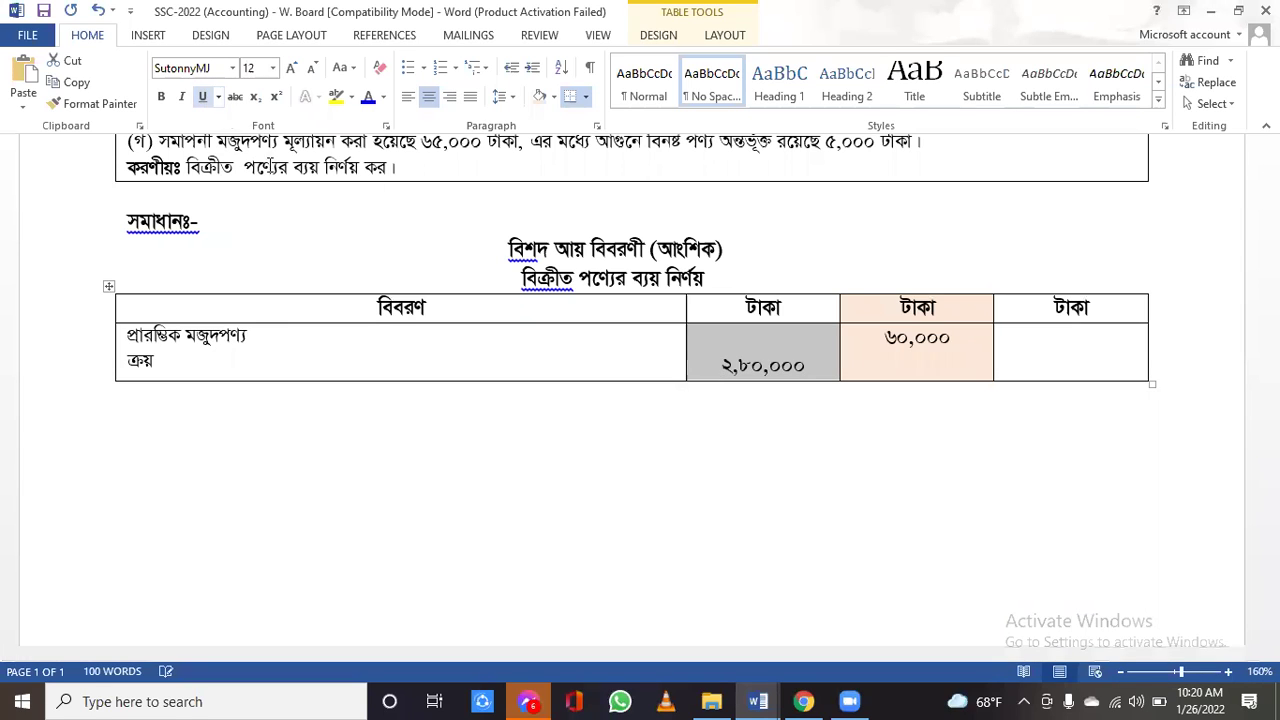
{"action": "left_click", "coordinate": [873, 482]}
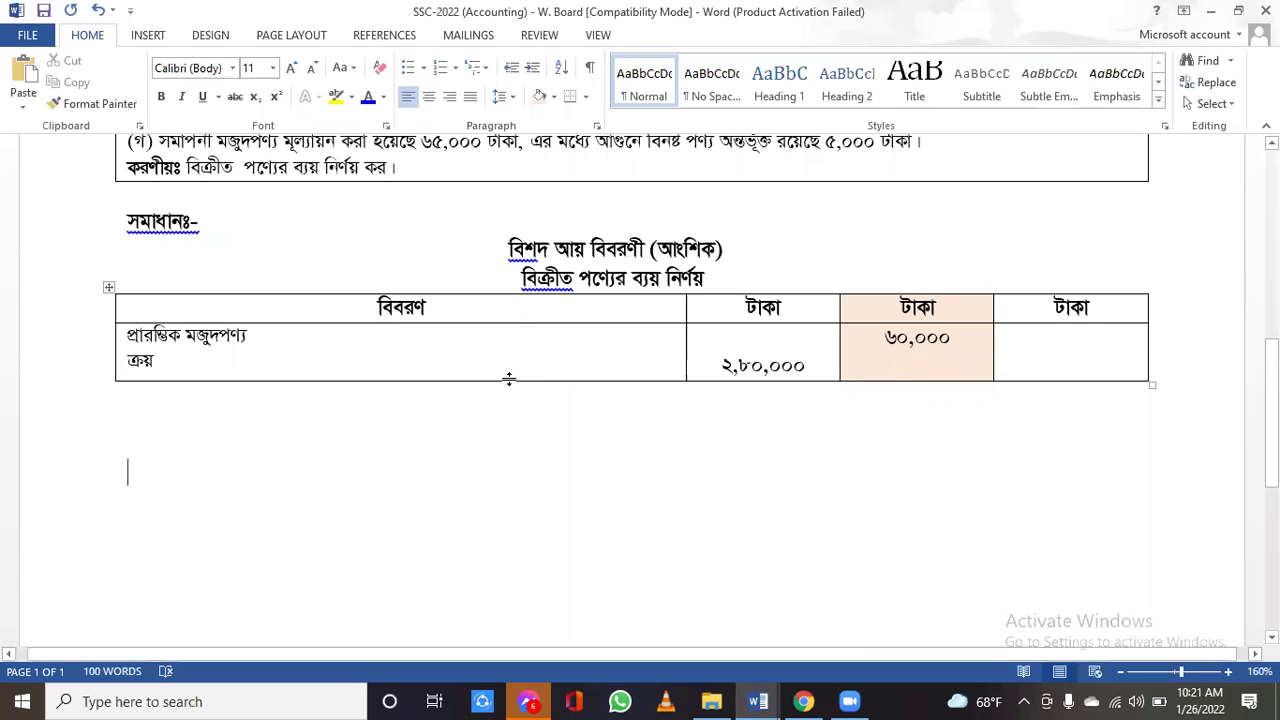
- Add a new line below ক্রয় in the বিবরণ column and begin it with বাদ,
{"action": "scroll", "coordinate": [509, 379], "scroll_direction": "up", "scroll_amount": 4}
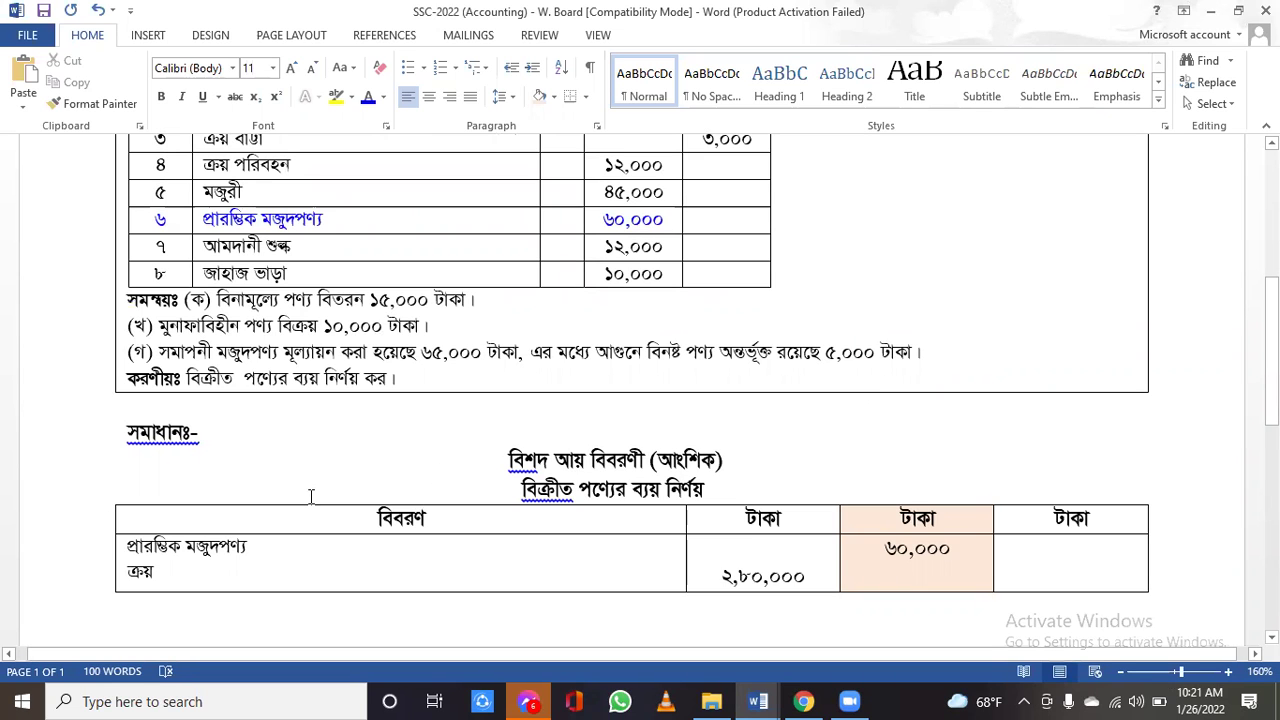
{"action": "scroll", "coordinate": [307, 500], "scroll_direction": "down", "scroll_amount": 3}
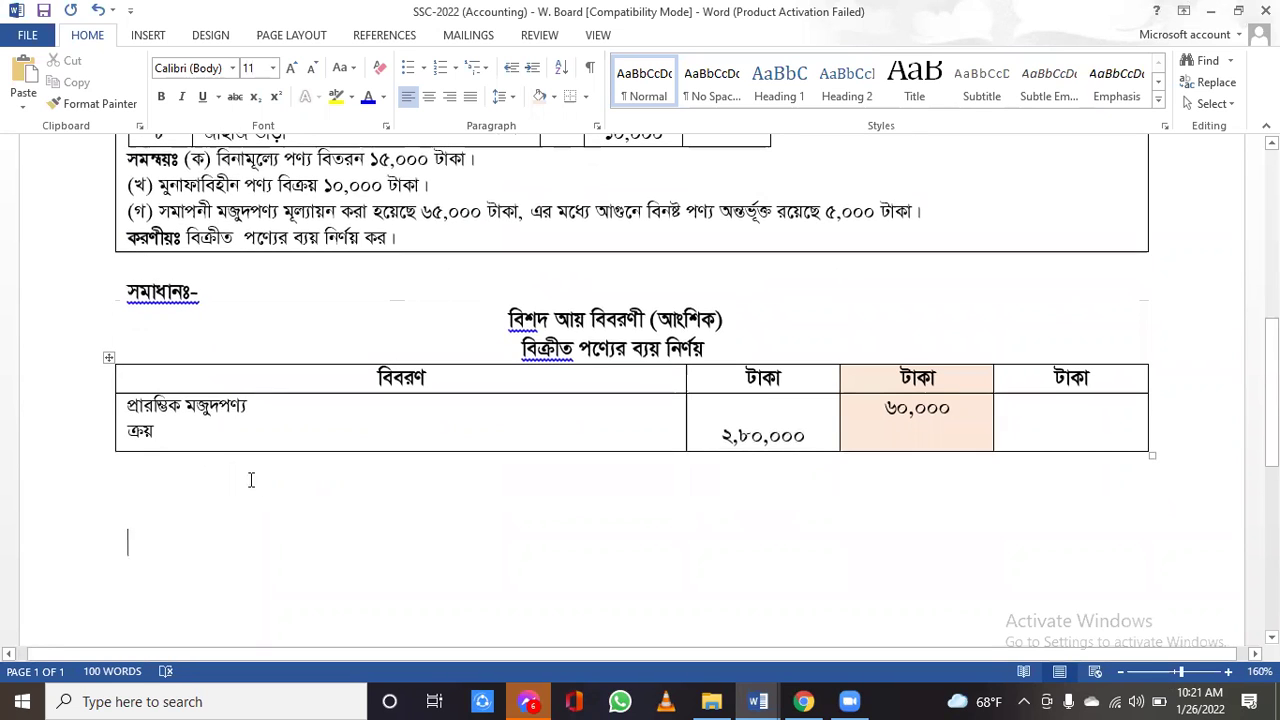
{"action": "left_click", "coordinate": [160, 436]}
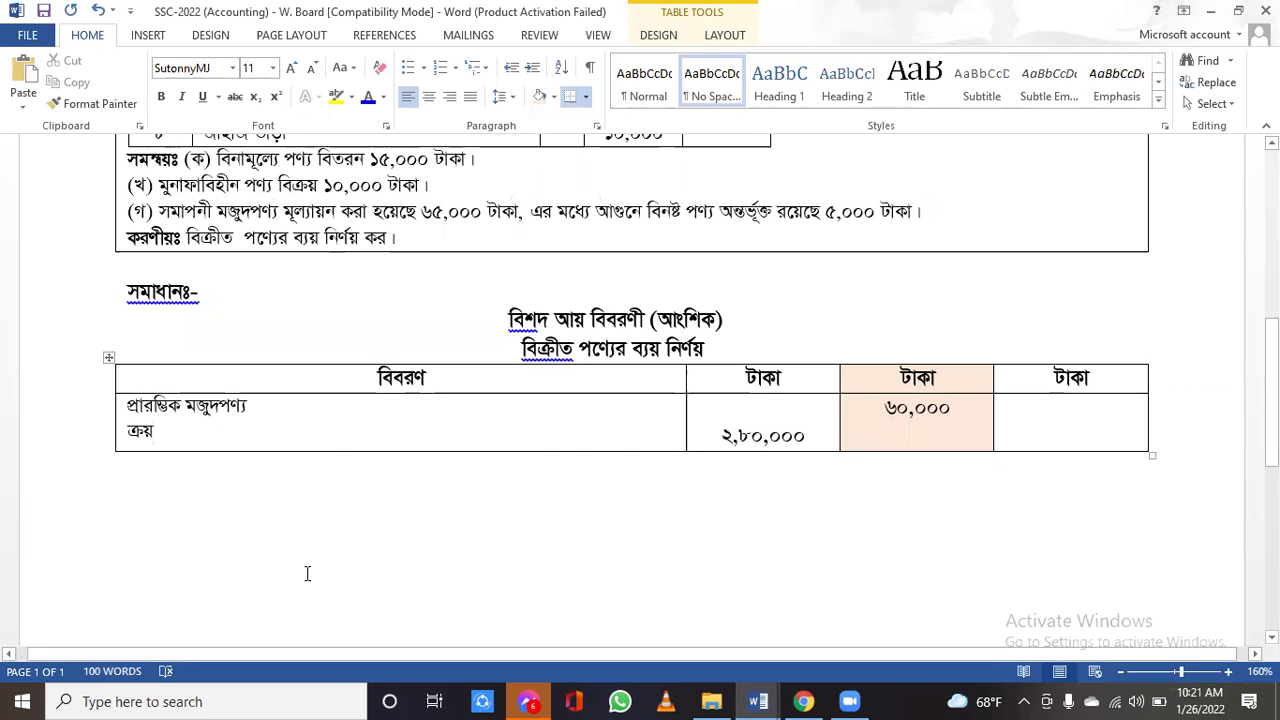
{"action": "key", "text": "Return"}
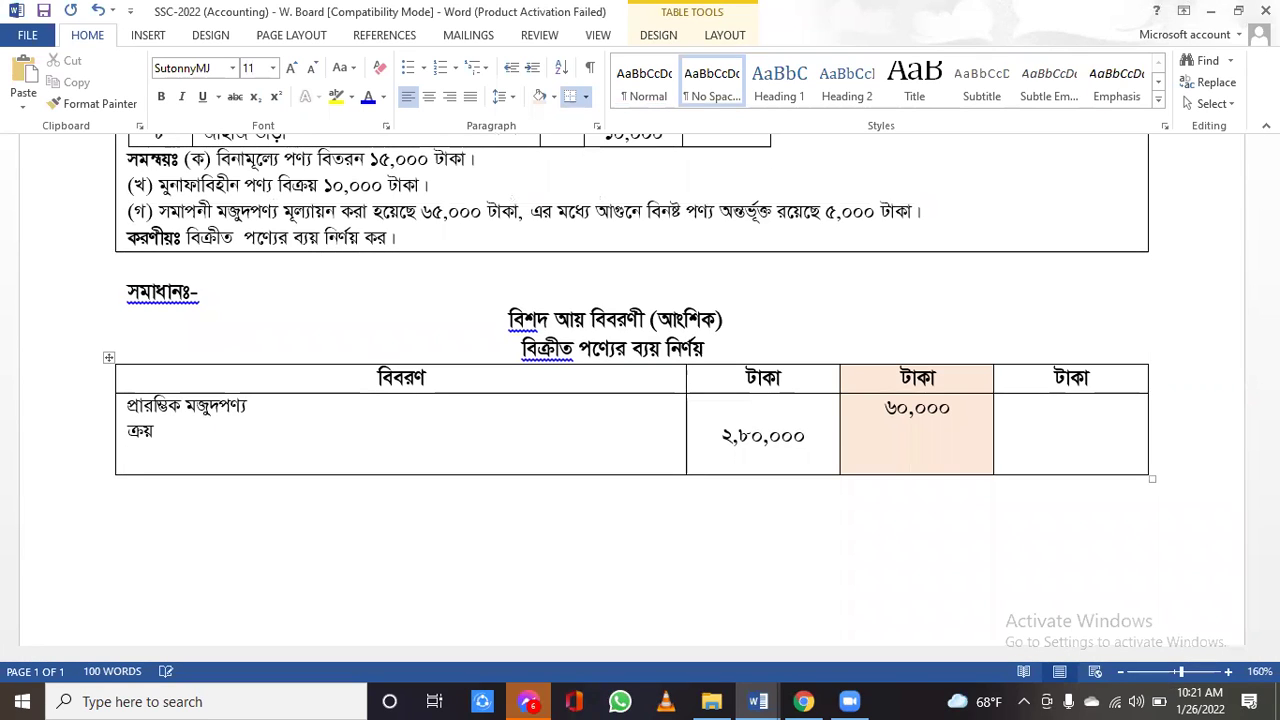
{"action": "type", "text": "বা"}
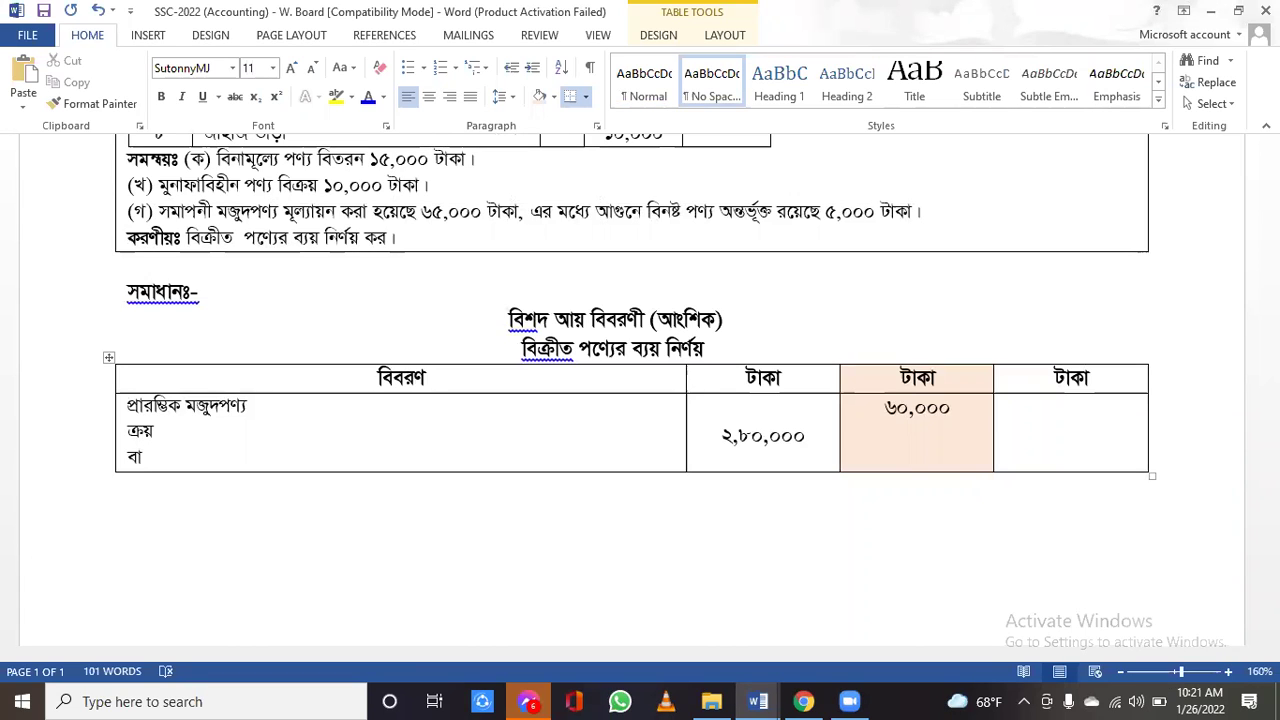
{"action": "type", "text": "দ,"}
- Copy the account name ক্রয় ফেরত from the রেওয়ামিল table and color row ২ through its credit amount blue
{"action": "scroll", "coordinate": [433, 540], "scroll_direction": "up", "scroll_amount": 3}
{"action": "scroll", "coordinate": [433, 540], "scroll_direction": "up", "scroll_amount": 5}
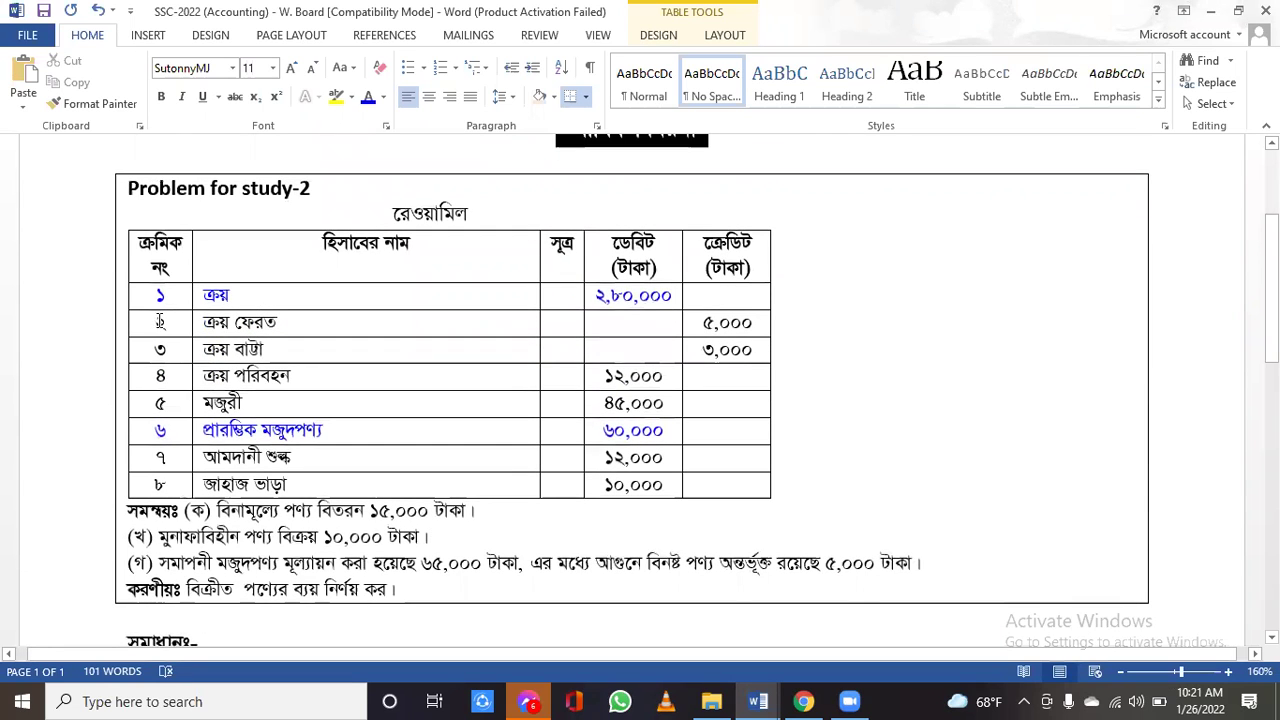
{"action": "left_click", "coordinate": [193, 322]}
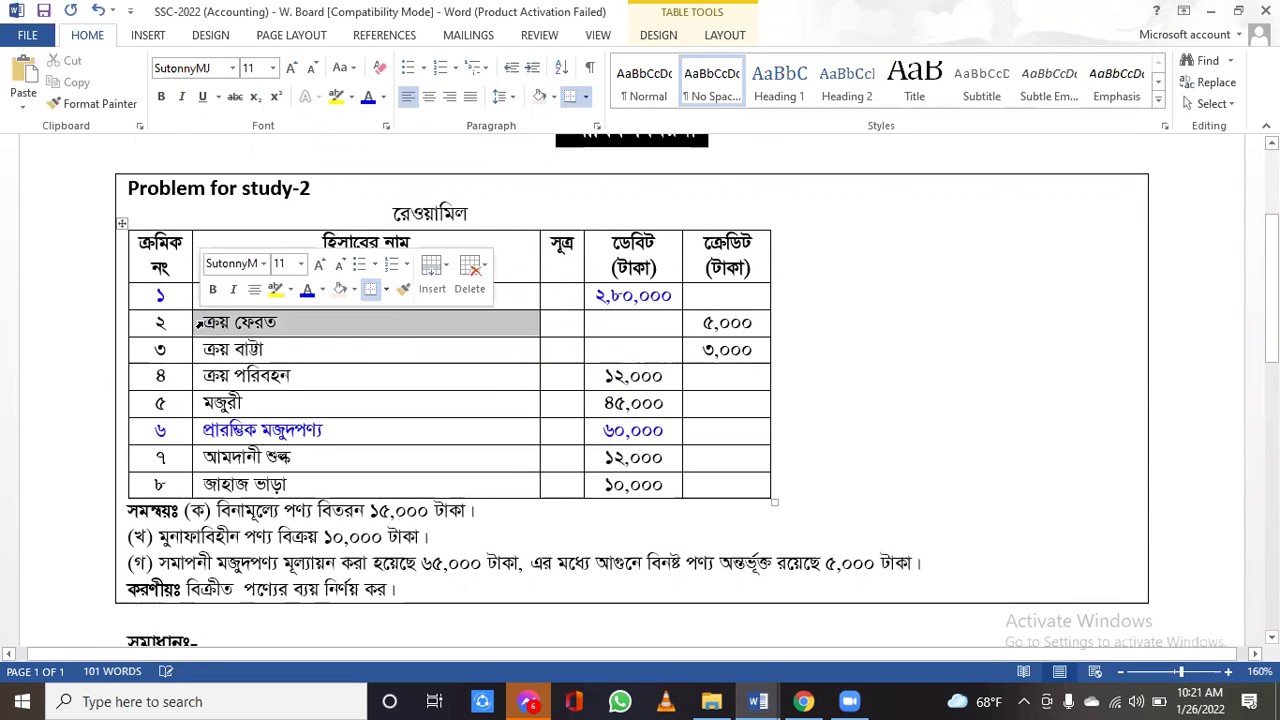
{"action": "left_click", "coordinate": [242, 322]}
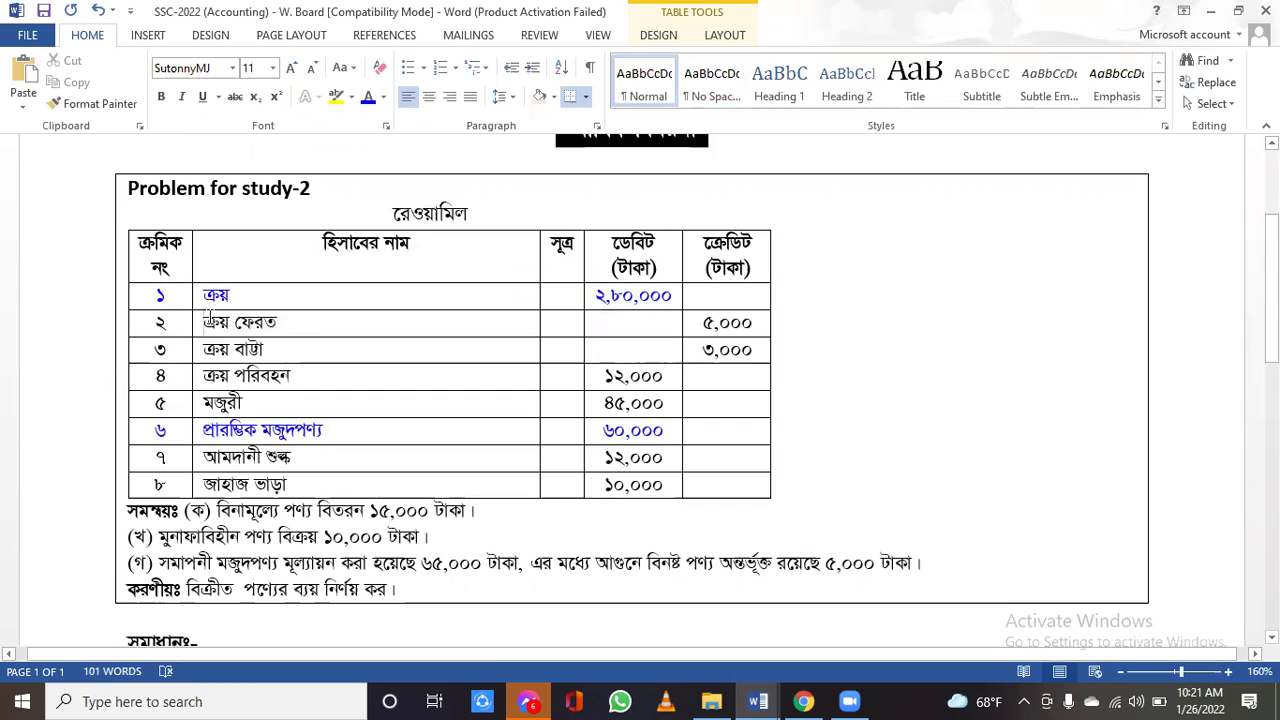
{"action": "left_click_drag", "start_coordinate": [206, 322], "coordinate": [297, 323]}
{"action": "left_click", "coordinate": [76, 82]}
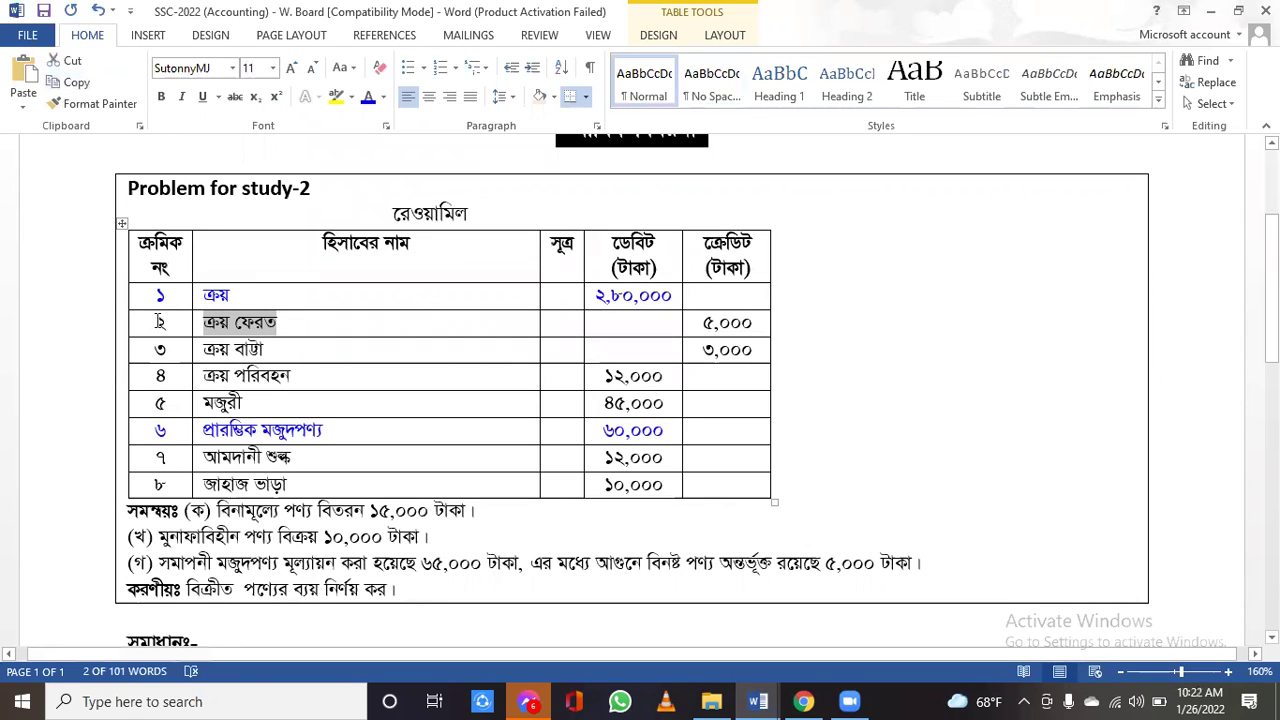
{"action": "left_click_drag", "start_coordinate": [156, 322], "coordinate": [420, 325]}
{"action": "key", "text": "ctrl+c"}
{"action": "left_click_drag", "start_coordinate": [690, 329], "coordinate": [674, 319]}
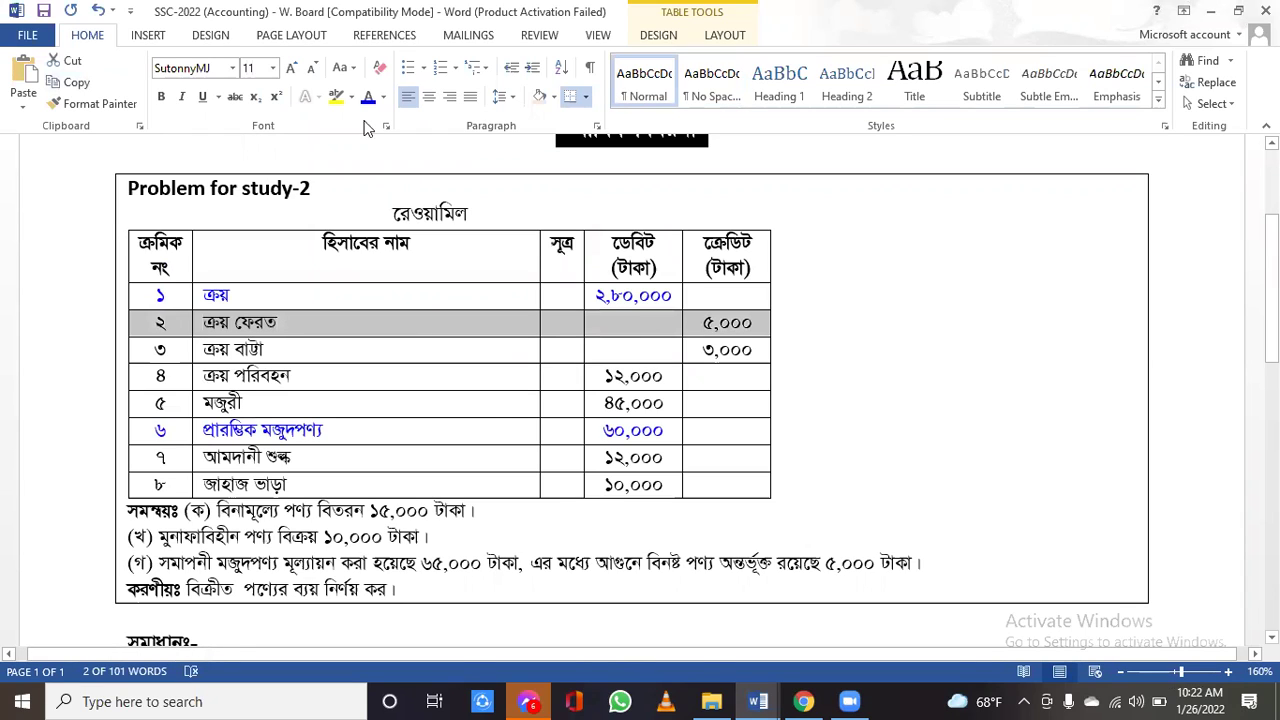
{"action": "left_click", "coordinate": [281, 352]}
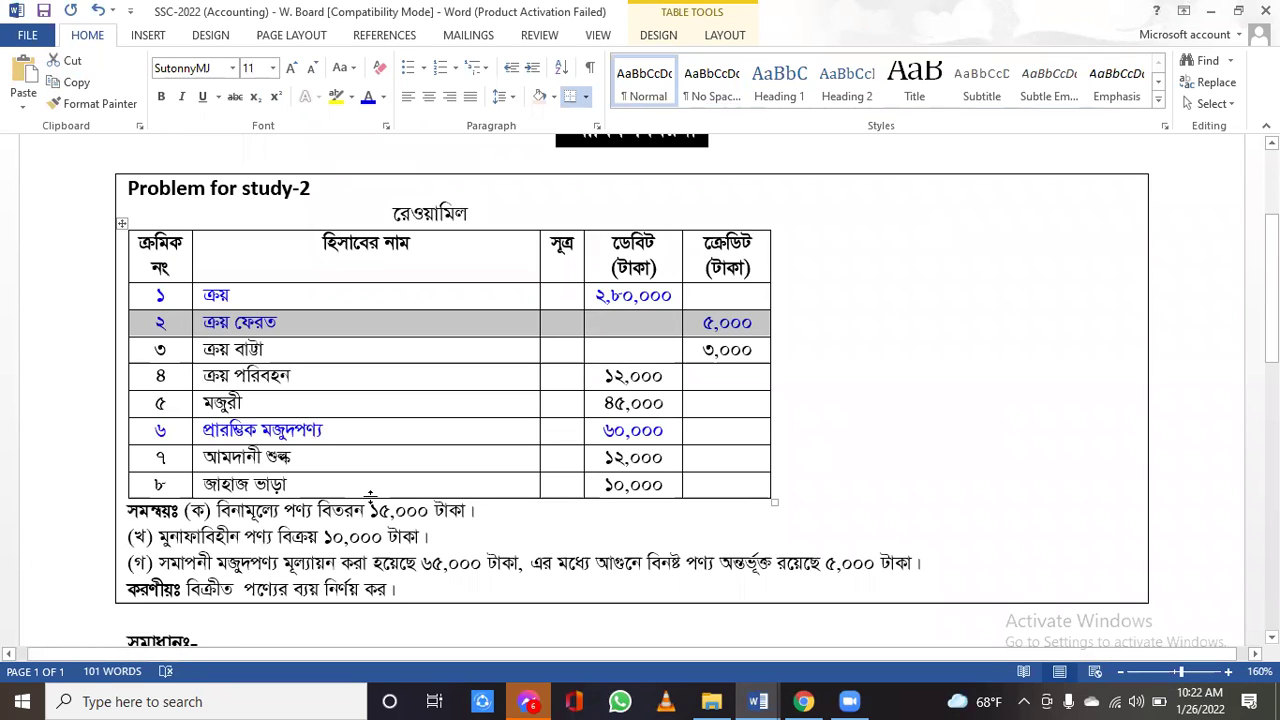
- Paste ক্রয় ফেরত after বাদ, in the বিবরণ column of the solution table
{"action": "scroll", "coordinate": [371, 496], "scroll_direction": "down", "scroll_amount": 3}
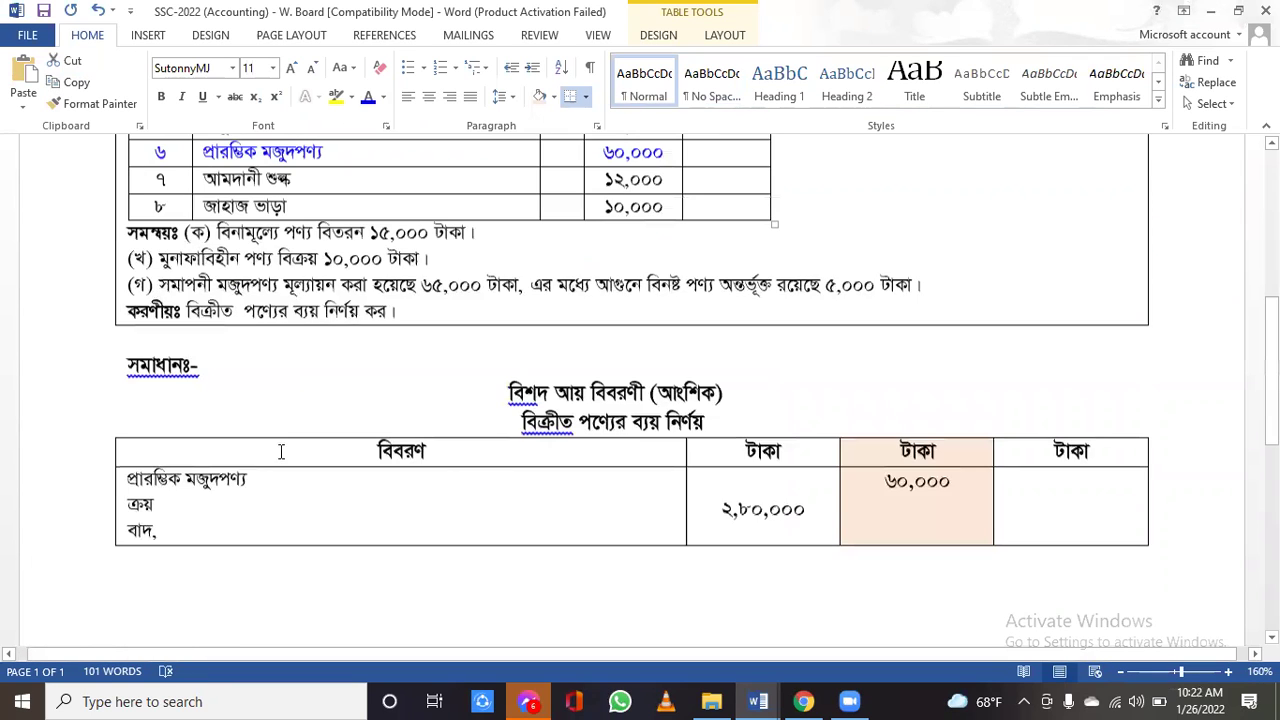
{"action": "scroll", "coordinate": [168, 388], "scroll_direction": "down", "scroll_amount": 1}
{"action": "left_click", "coordinate": [168, 393]}
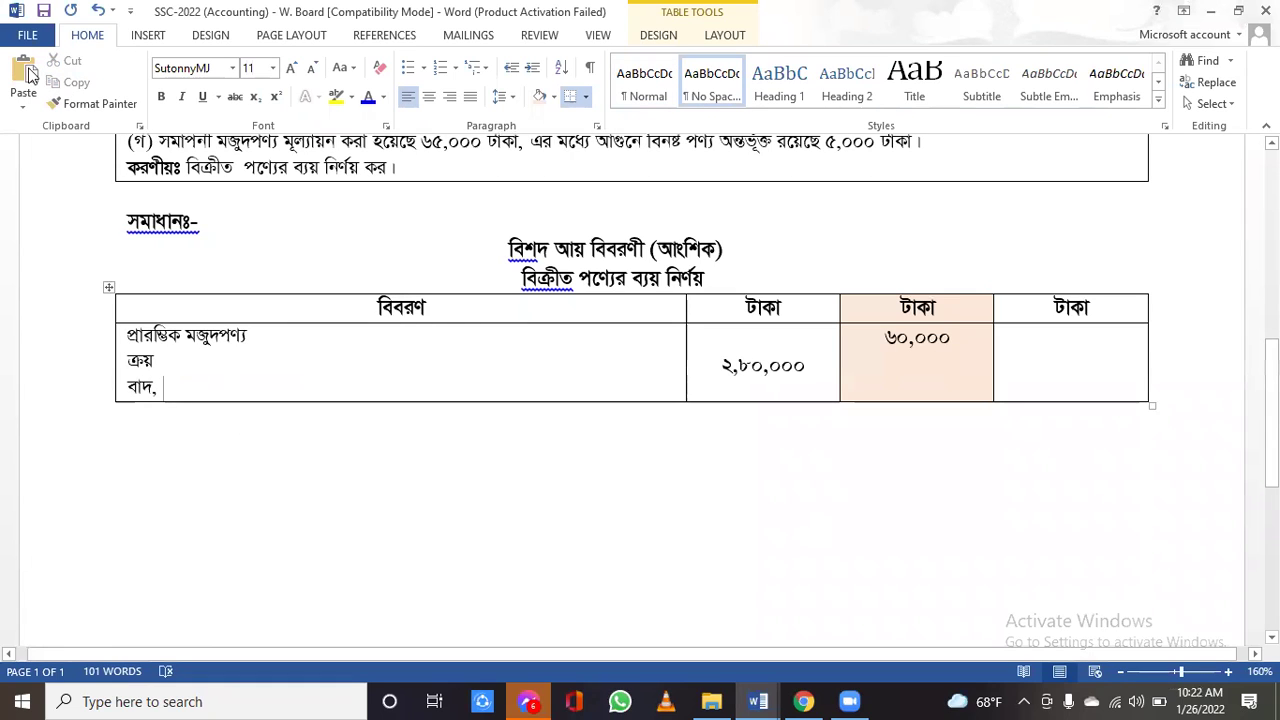
{"action": "key", "text": "ctrl+v"}
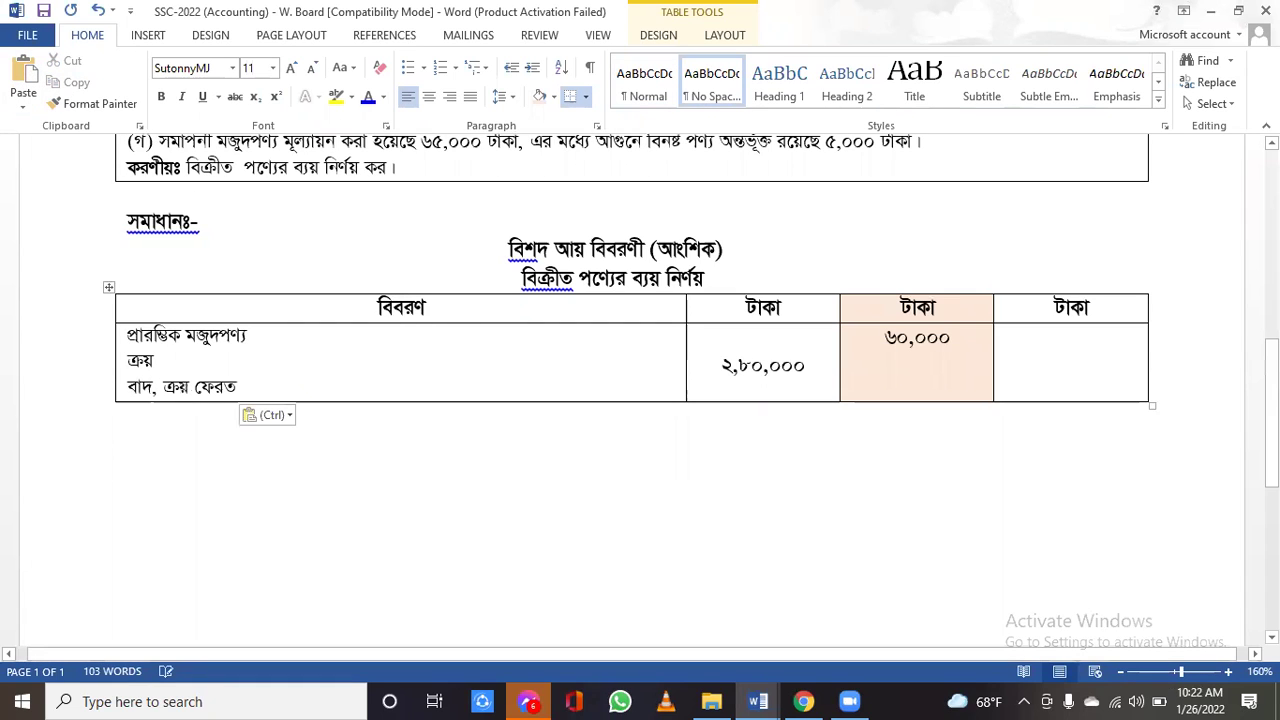
- Add ৫,০০০ after ক্রয় ফেরত, shift it with tabs to the far end of the বিবরণ cell, and start a new line below
{"action": "key", "text": "Escape"}
{"action": "type", "text": "৫,০০০০"}
{"action": "key", "text": "BackSpace"}
{"action": "key", "text": "Left"}
{"action": "key", "text": "Left"}
{"action": "key", "text": "Left"}
{"action": "key", "text": "Left"}
{"action": "key", "text": "Left"}
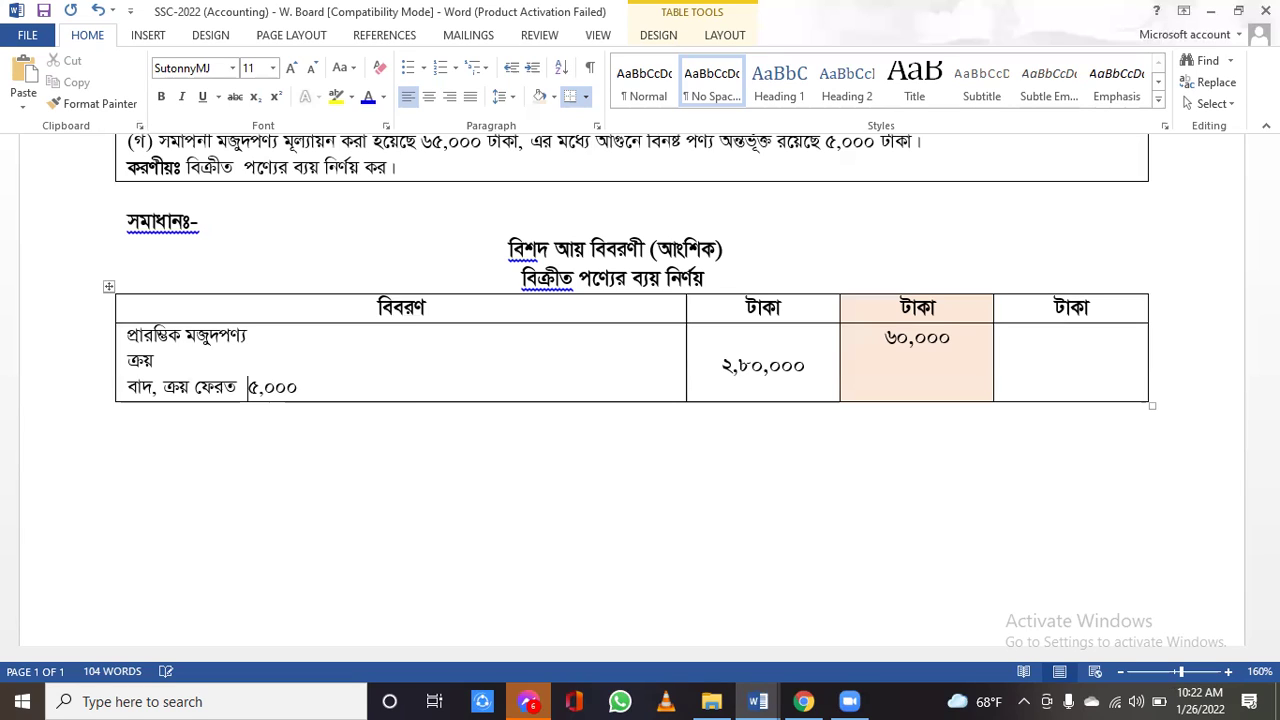
{"action": "key", "text": "ctrl+Tab"}
{"action": "key", "text": "ctrl+Tab"}
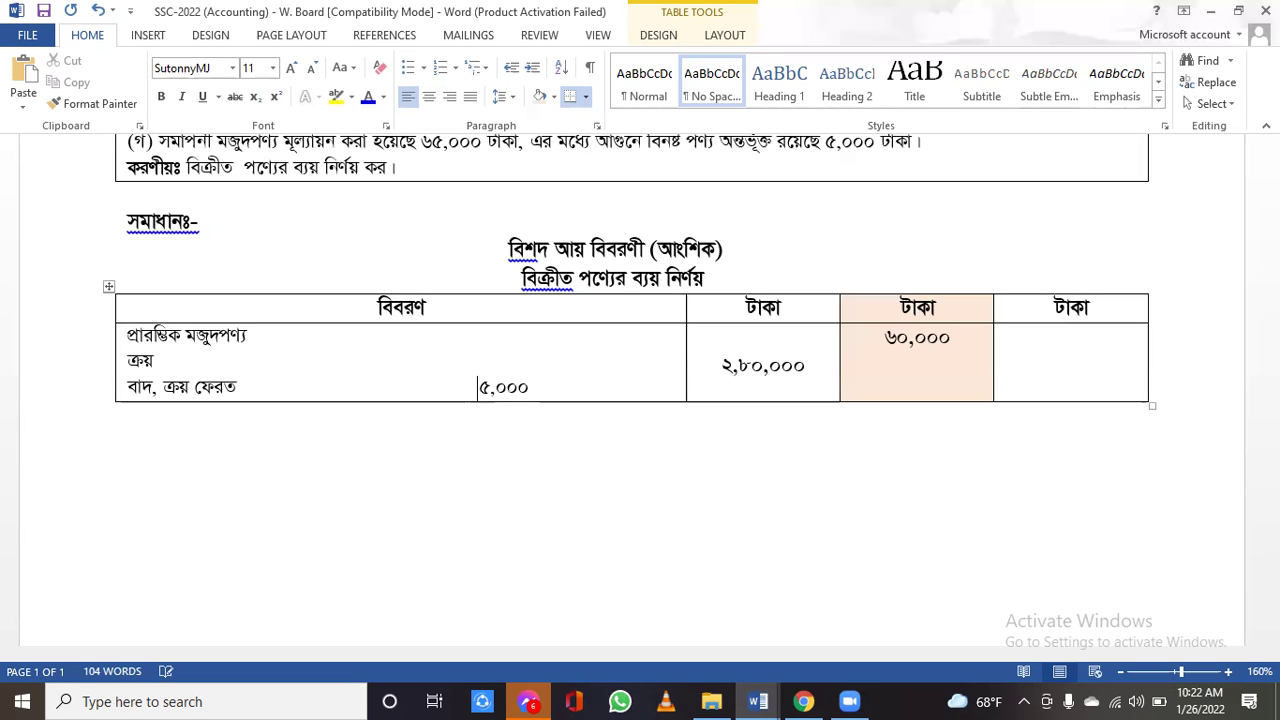
{"action": "key", "text": "ctrl+Tab"}
{"action": "key", "text": "ctrl+Tab"}
{"action": "key", "text": "BackSpace"}
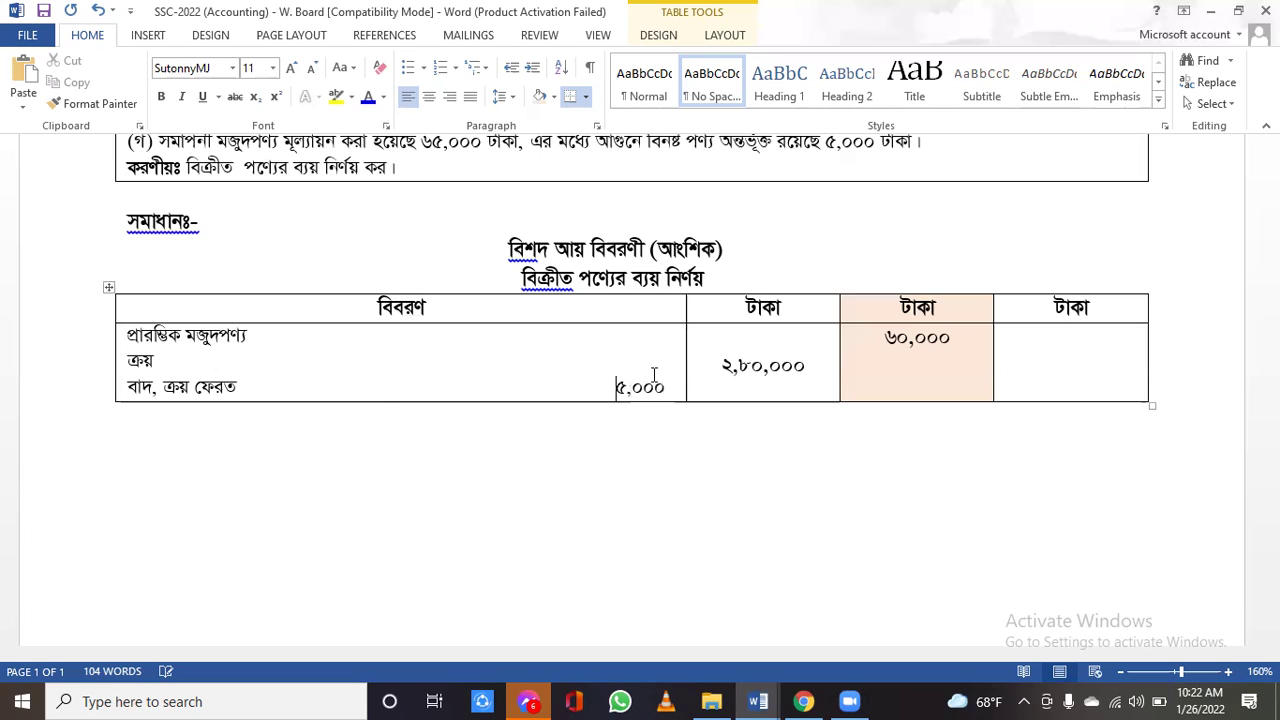
{"action": "left_click", "coordinate": [666, 390]}
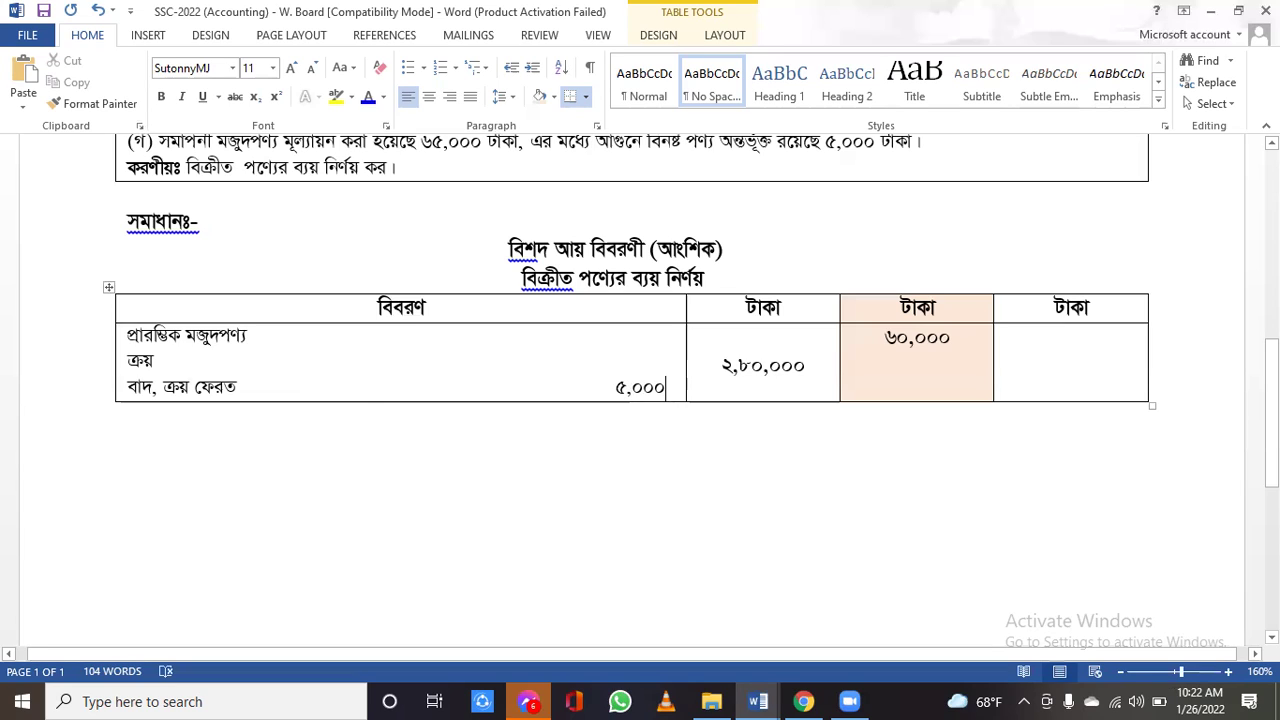
{"action": "key", "text": "Return"}
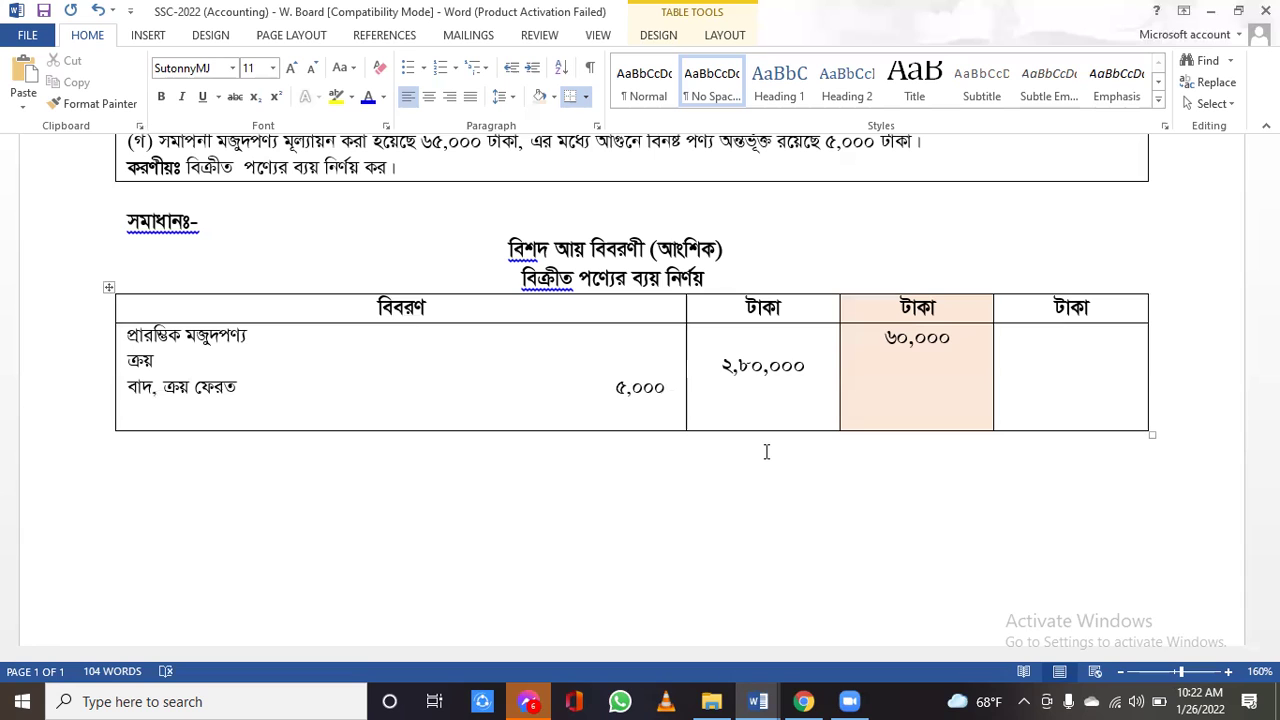
- Copy the account name ক্রয় বাট্টা from the রেওয়ামিল table and color row ৩ through its credit amount blue
{"action": "scroll", "coordinate": [766, 452], "scroll_direction": "up", "scroll_amount": 5}
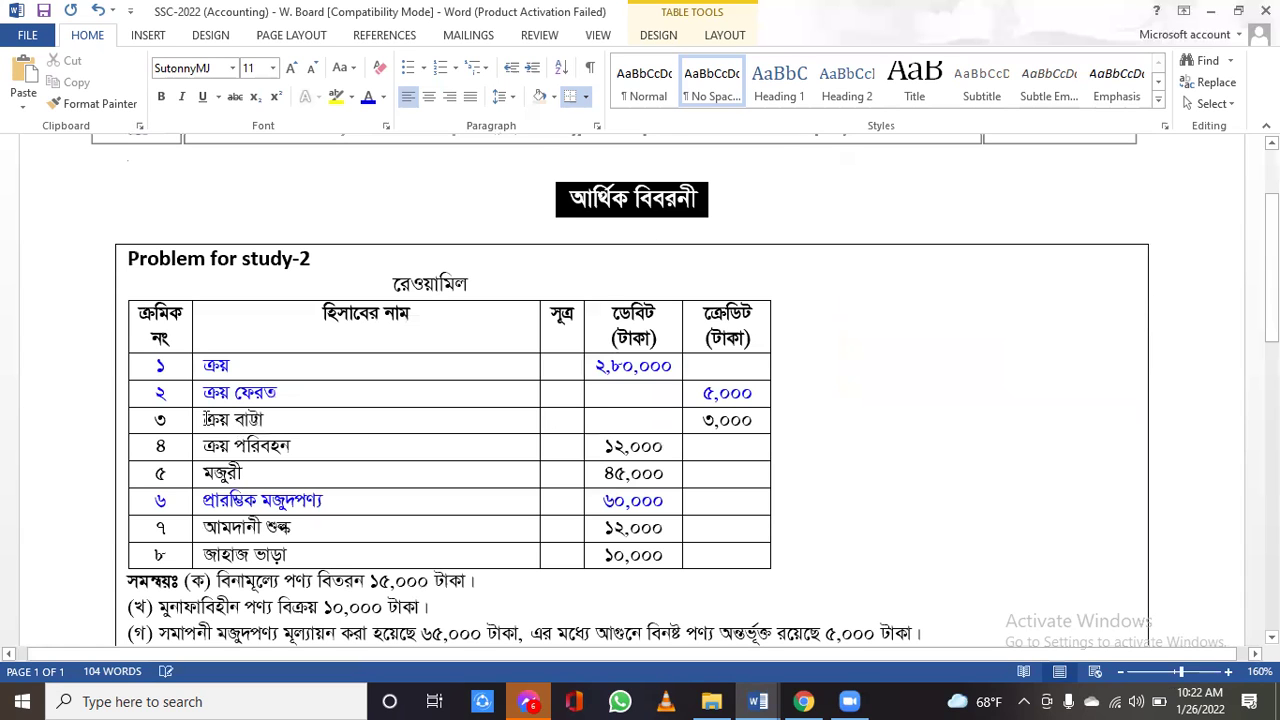
{"action": "left_click", "coordinate": [77, 83]}
{"action": "left_click_drag", "start_coordinate": [157, 418], "coordinate": [636, 452]}
{"action": "left_click_drag", "start_coordinate": [650, 403], "coordinate": [648, 412]}
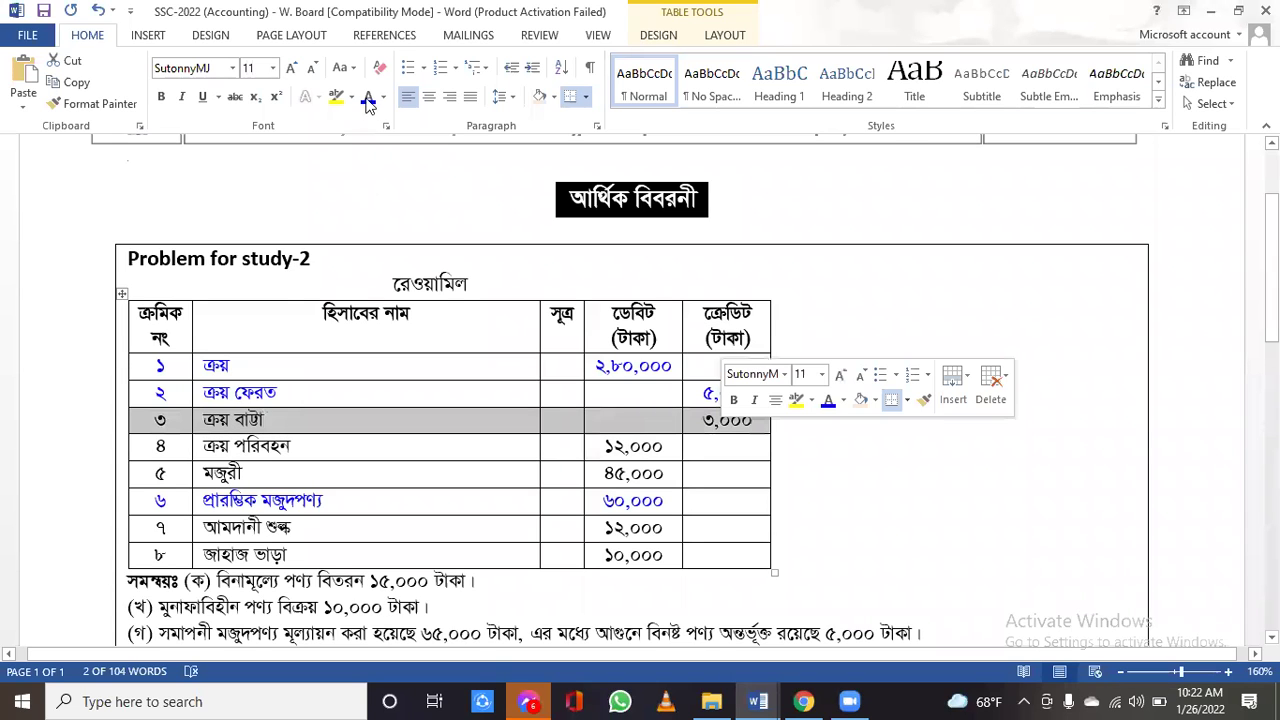
- Paste ক্রয় বাট্টা on the line below বাদ, ক্রয় ফেরত in the solution table
{"action": "scroll", "coordinate": [377, 387], "scroll_direction": "down", "scroll_amount": 5}
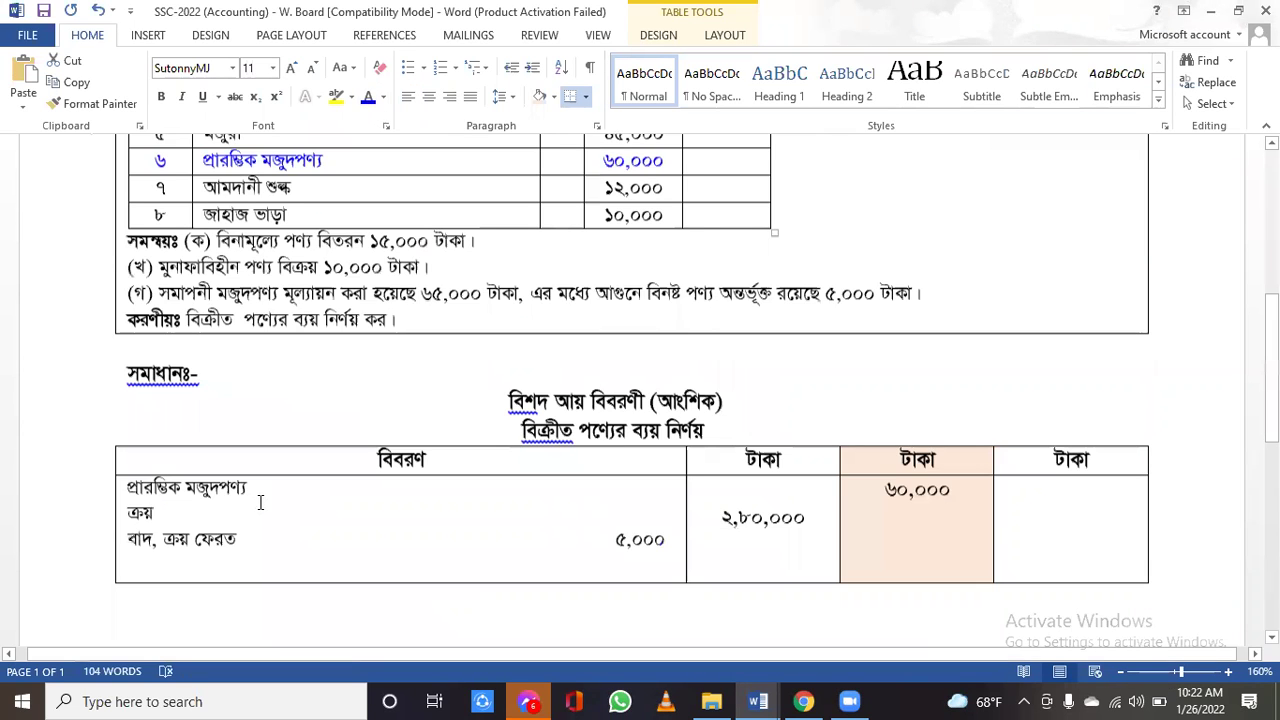
{"action": "left_click", "coordinate": [186, 516]}
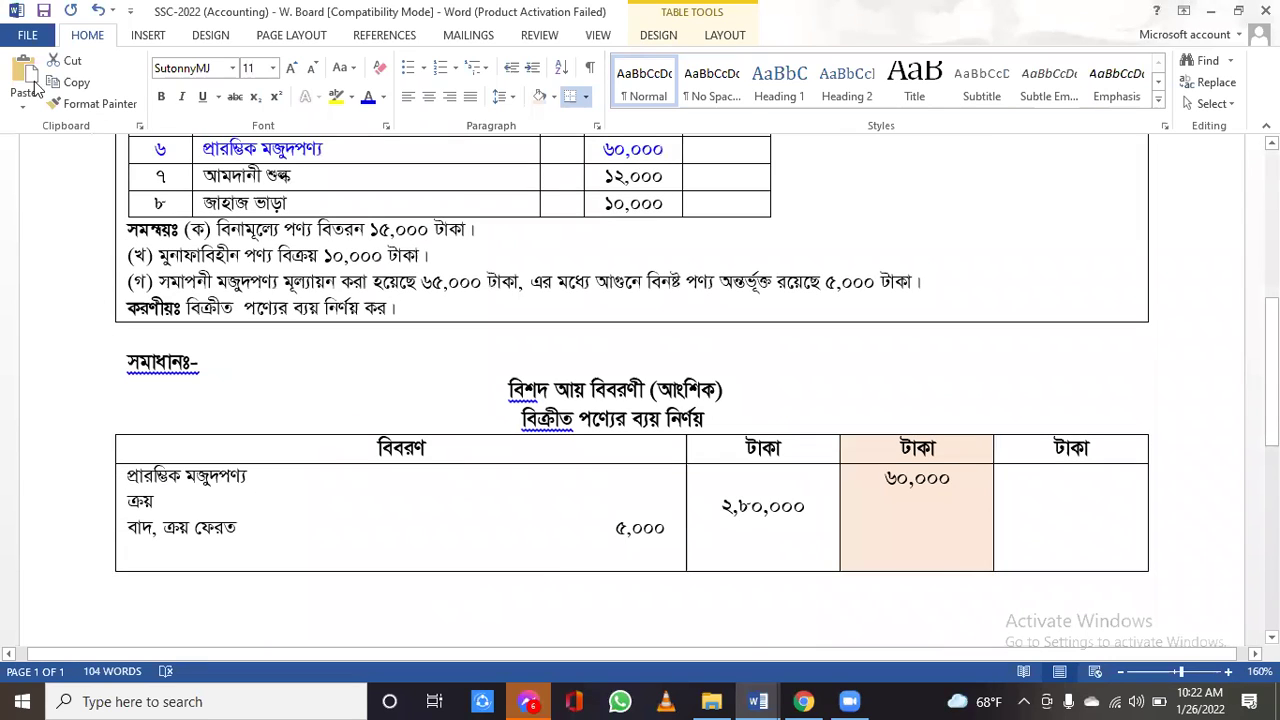
{"action": "key", "text": "ctrl+v"}
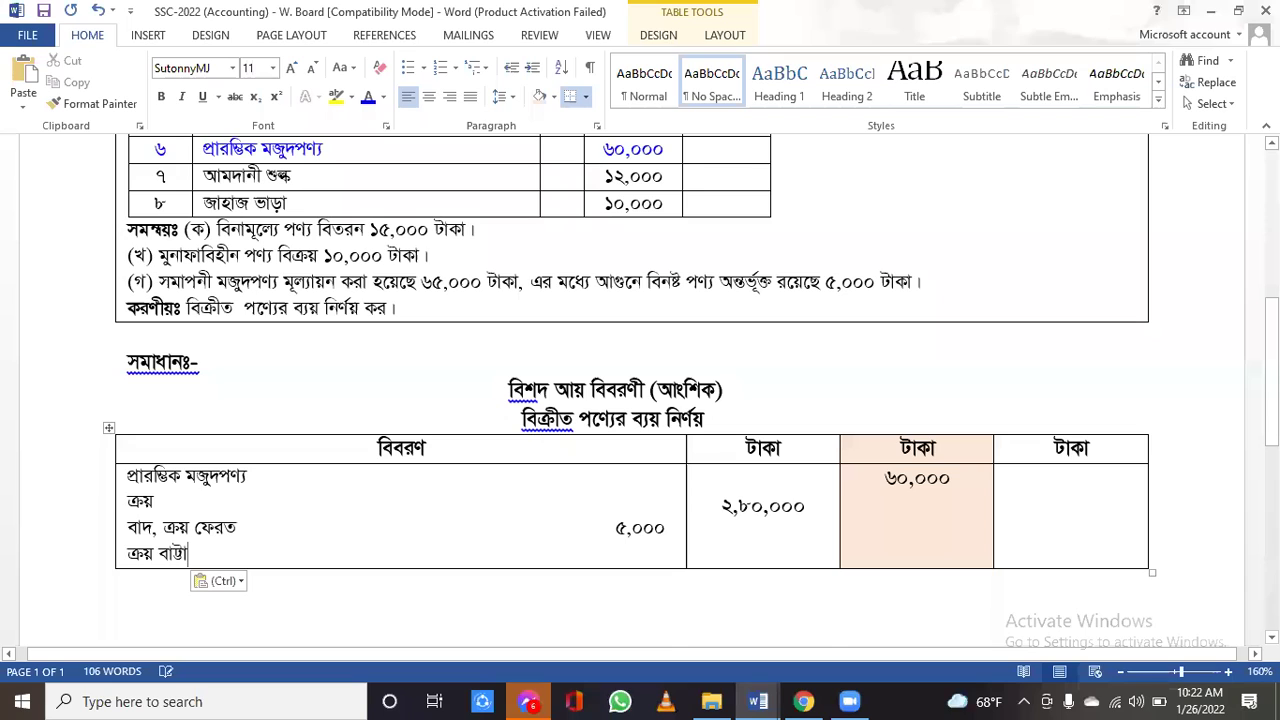
- Add ৩,০০০ after ক্রয় বাট্টা and shift it with tabs to the far end of the বিবরণ cell, under ৫,০০০
{"action": "type", "text": "৩,০০০"}
{"action": "key", "text": "Left"}
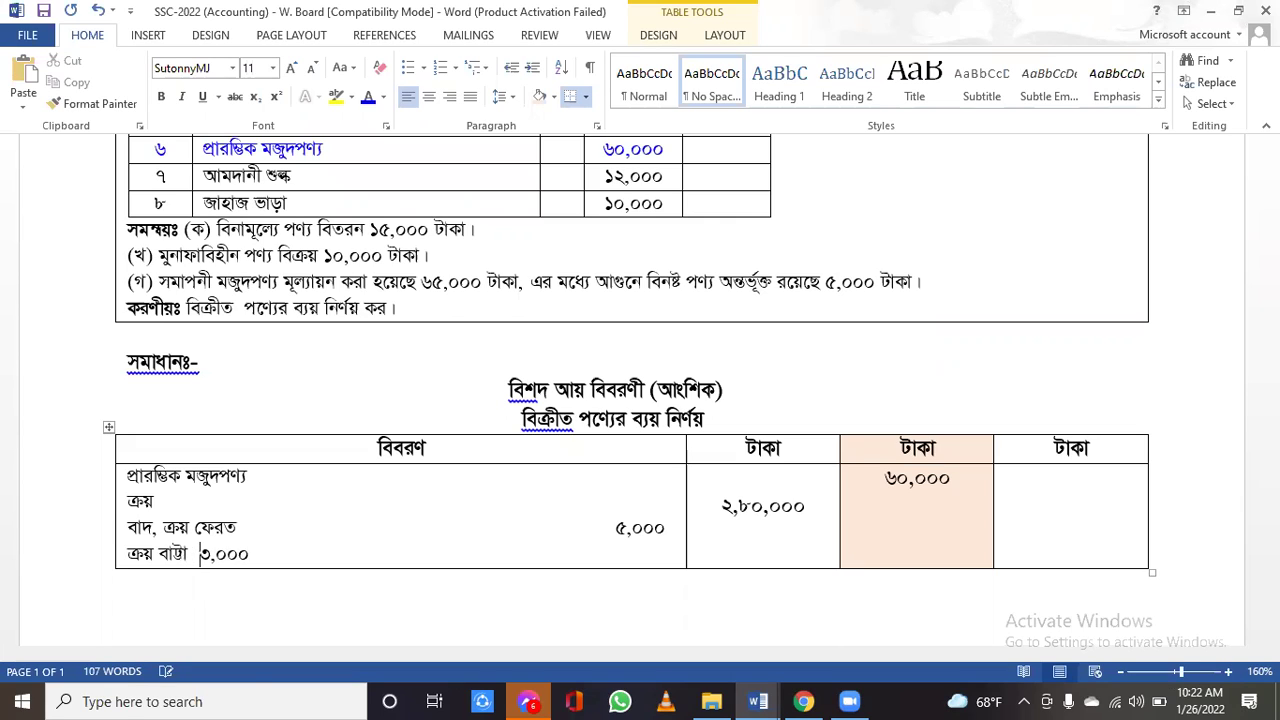
{"action": "key", "text": "ctrl+Tab"}
{"action": "key", "text": "ctrl+Tab"}
{"action": "key", "text": "ctrl+Tab"}
{"action": "key", "text": "ctrl+Tab"}
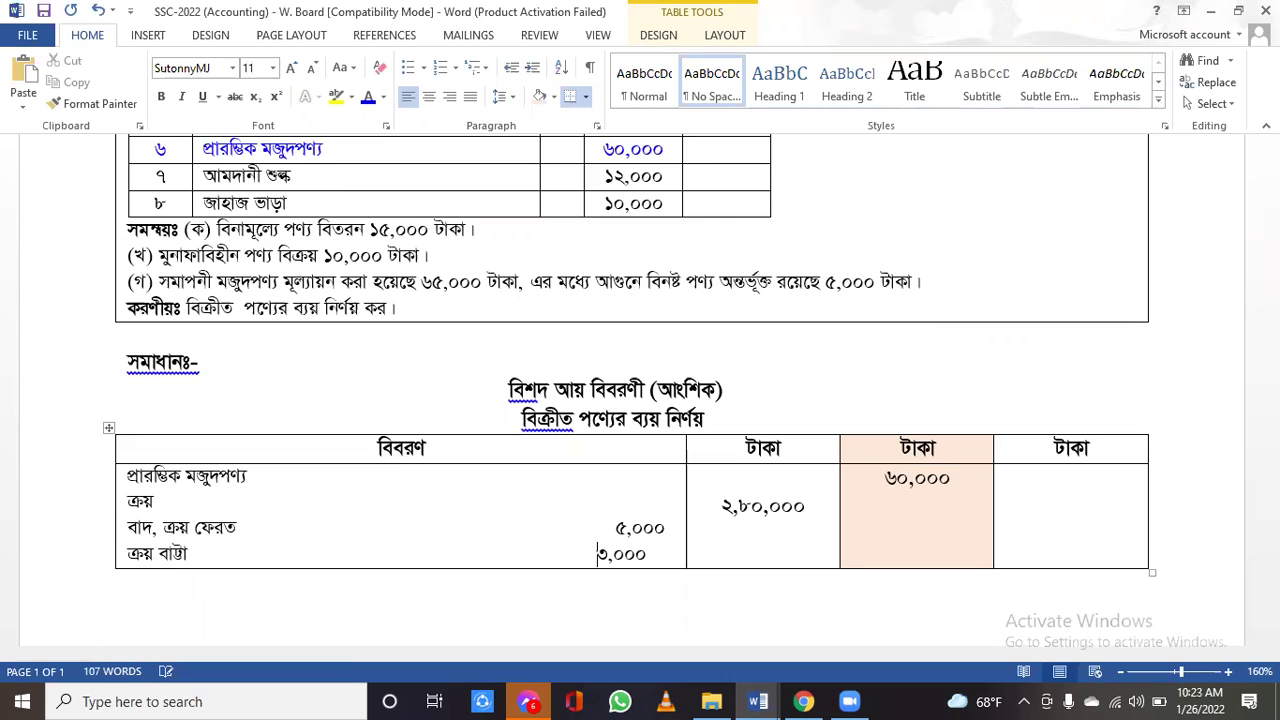
{"action": "key", "text": "ctrl+Tab"}
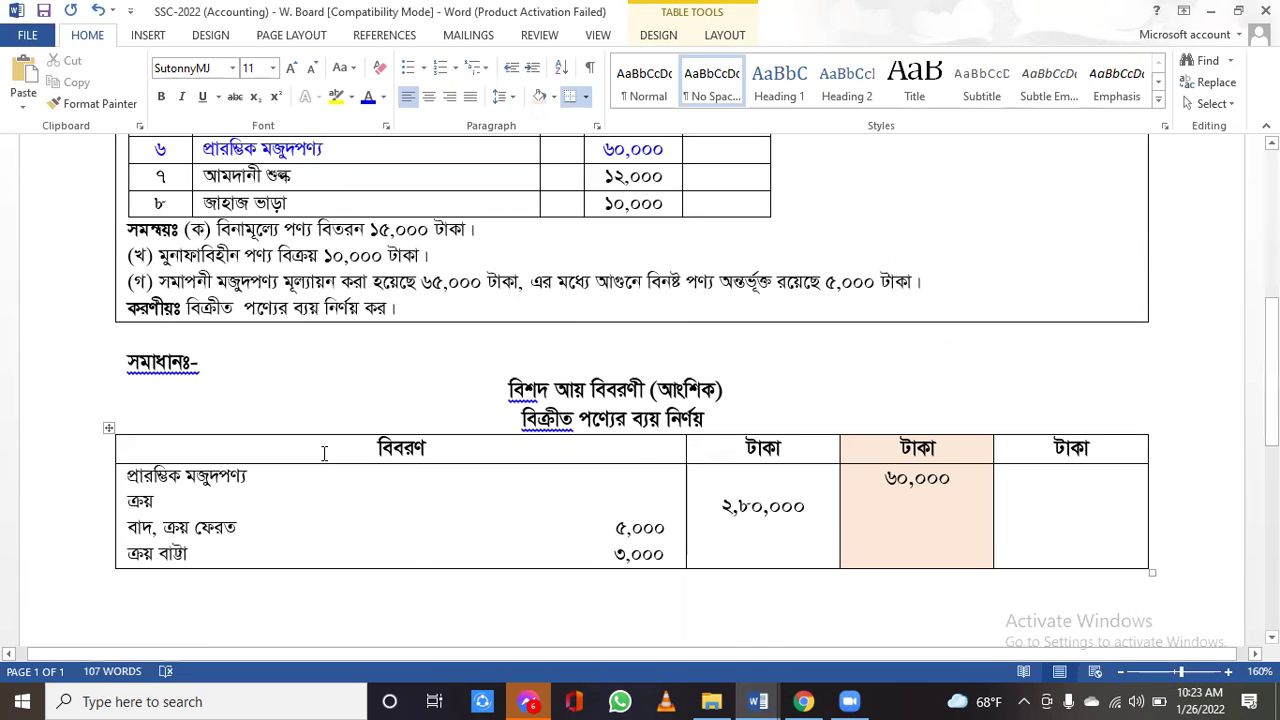
- Copy the phrase বিনামূল্যে পণ্য বিতরন from adjustment (ক) under সমন্বয় and color that adjustment's text blue
{"action": "scroll", "coordinate": [324, 454], "scroll_direction": "up", "scroll_amount": 5}
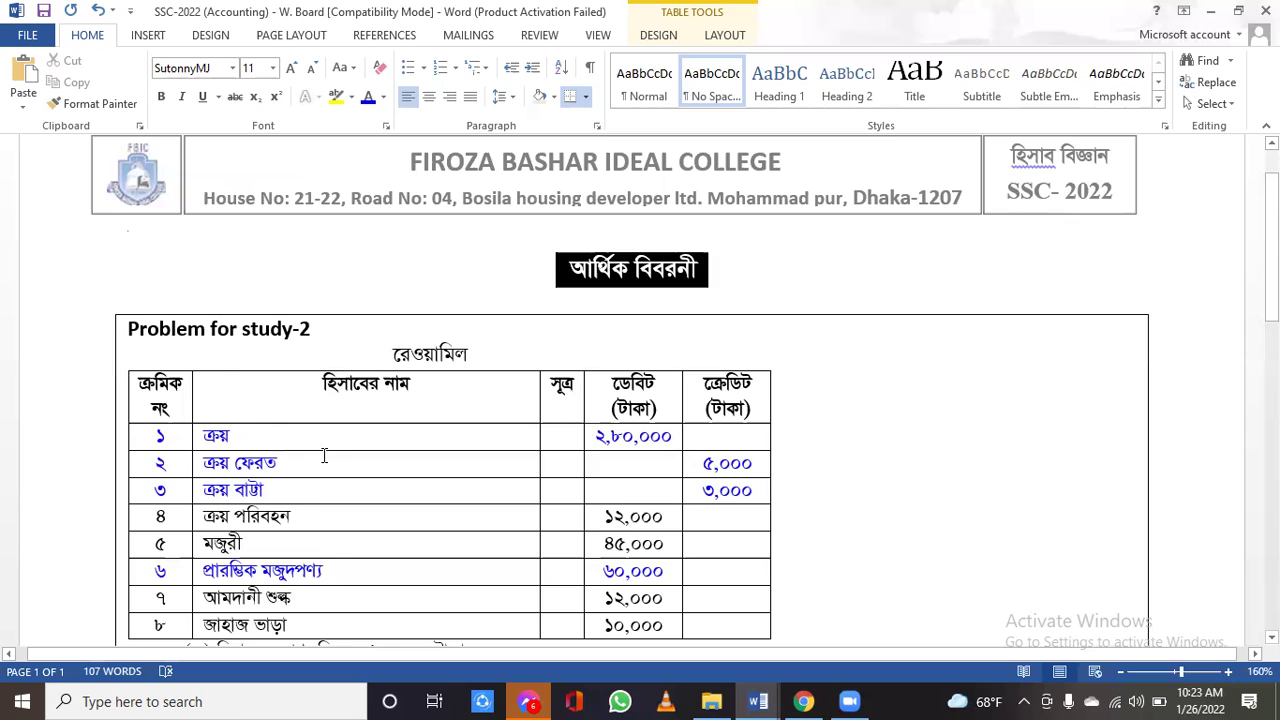
{"action": "scroll", "coordinate": [324, 454], "scroll_direction": "down", "scroll_amount": 3}
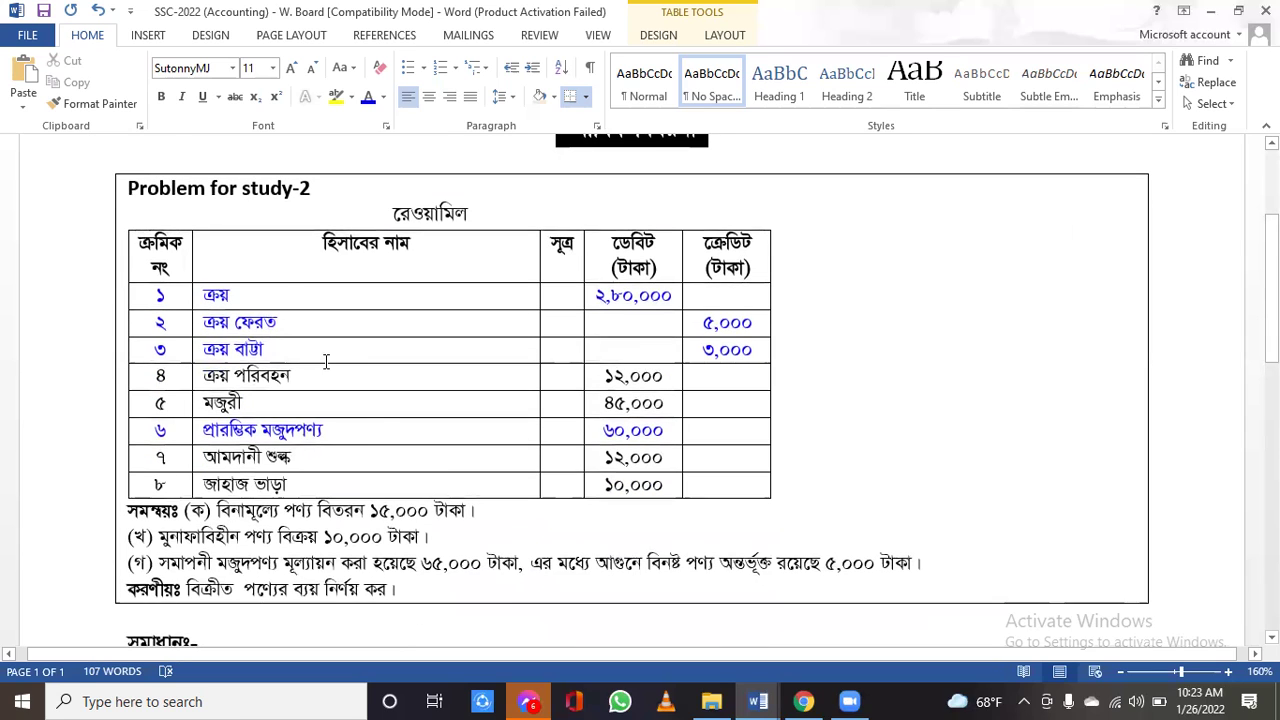
{"action": "scroll", "coordinate": [323, 357], "scroll_direction": "down", "scroll_amount": 2}
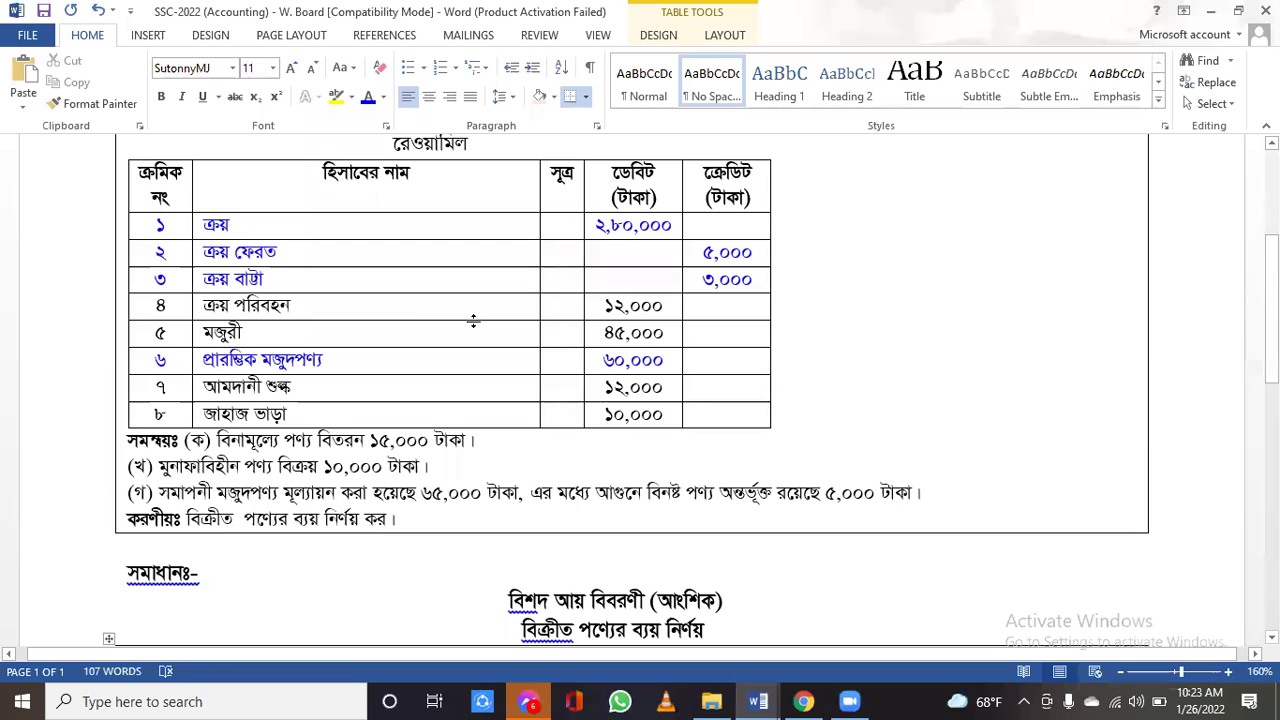
{"action": "scroll", "coordinate": [413, 310], "scroll_direction": "down", "scroll_amount": 1}
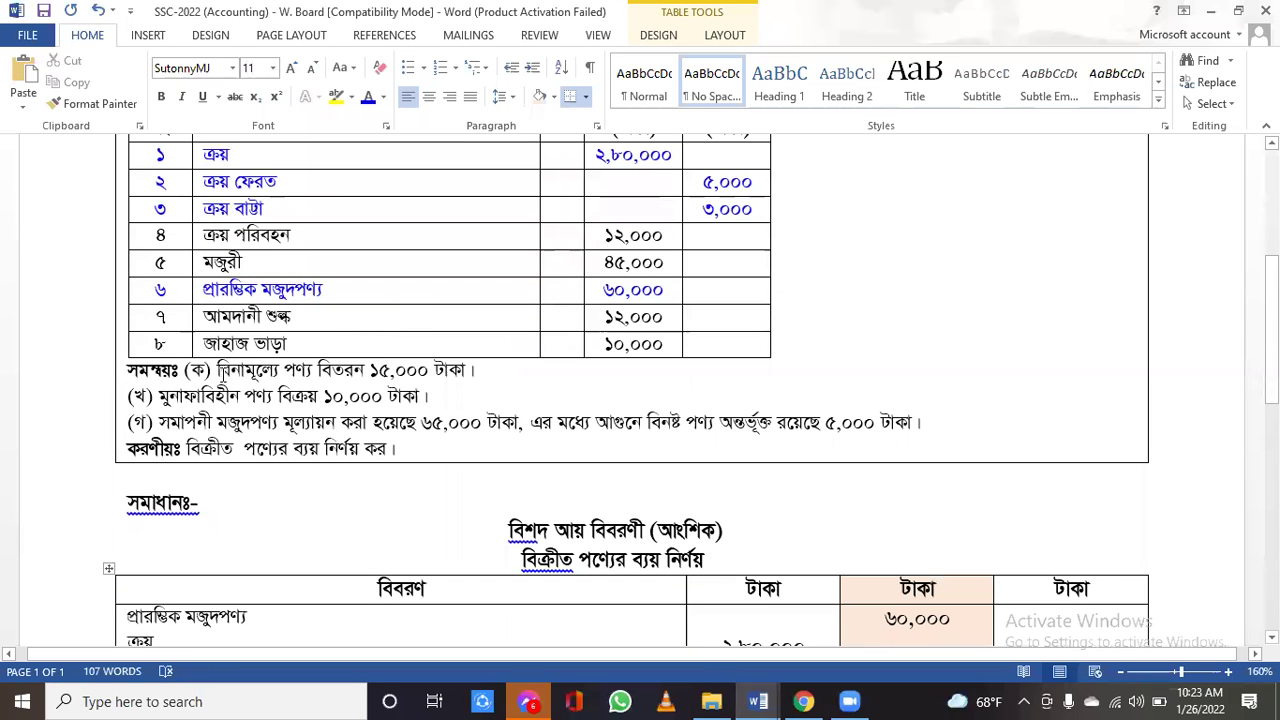
{"action": "left_click_drag", "start_coordinate": [185, 370], "coordinate": [500, 372]}
{"action": "left_click", "coordinate": [494, 396]}
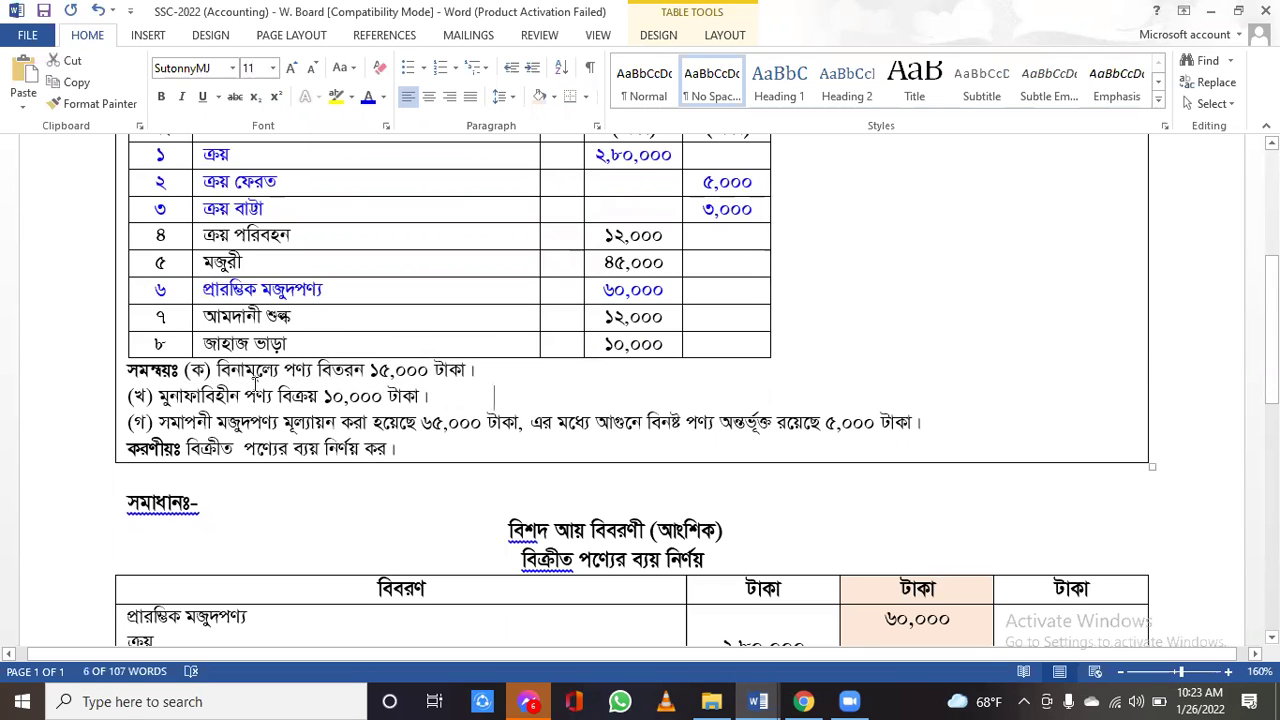
{"action": "left_click_drag", "start_coordinate": [216, 370], "coordinate": [366, 370]}
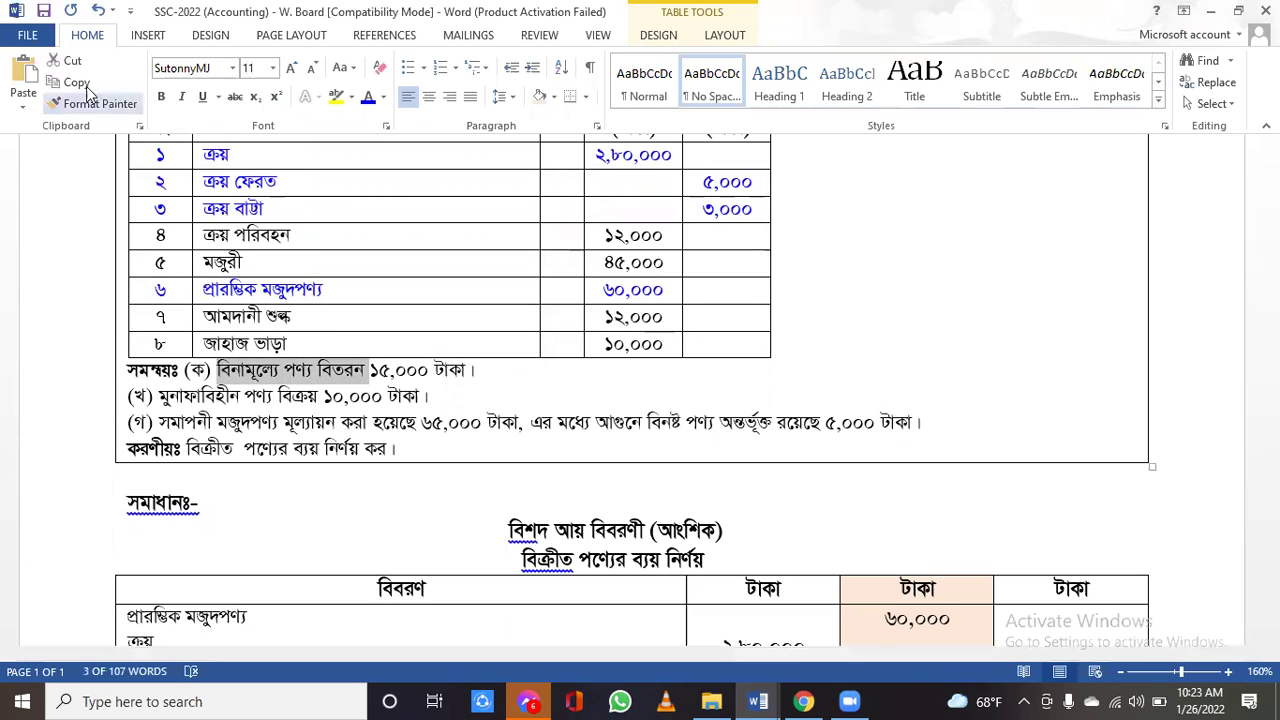
{"action": "left_click", "coordinate": [72, 82]}
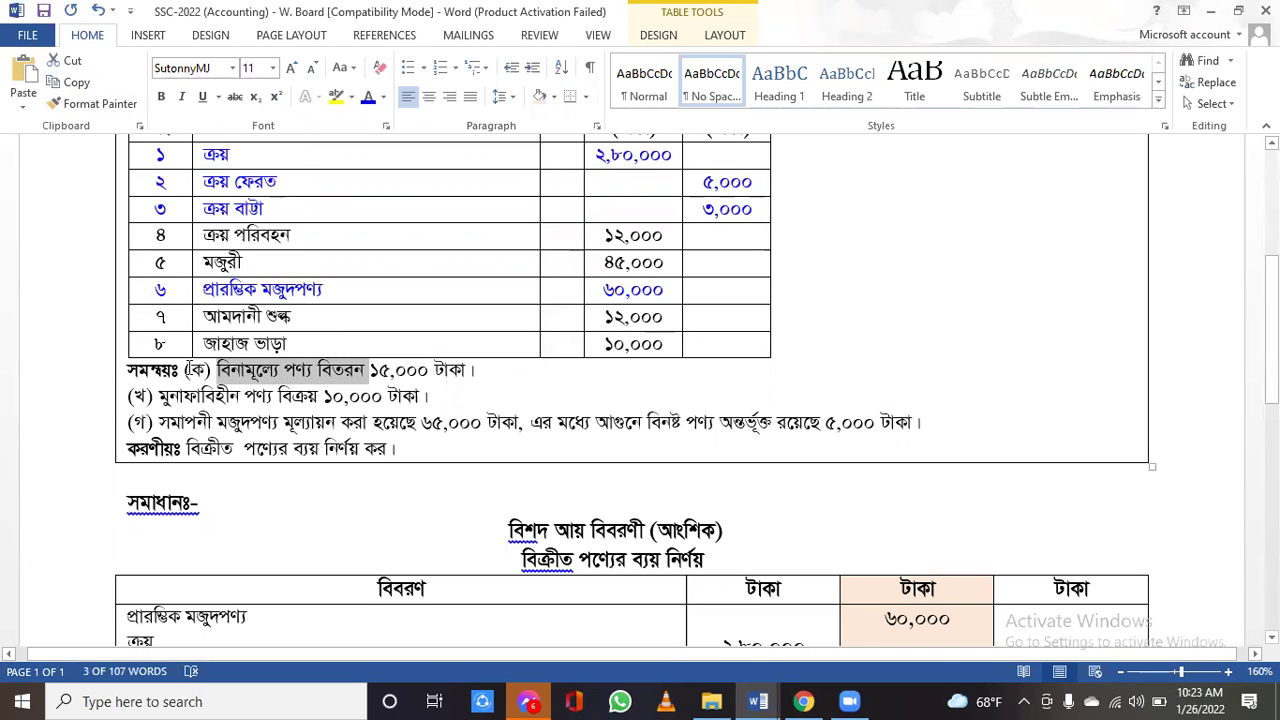
{"action": "left_click_drag", "start_coordinate": [188, 368], "coordinate": [487, 370]}
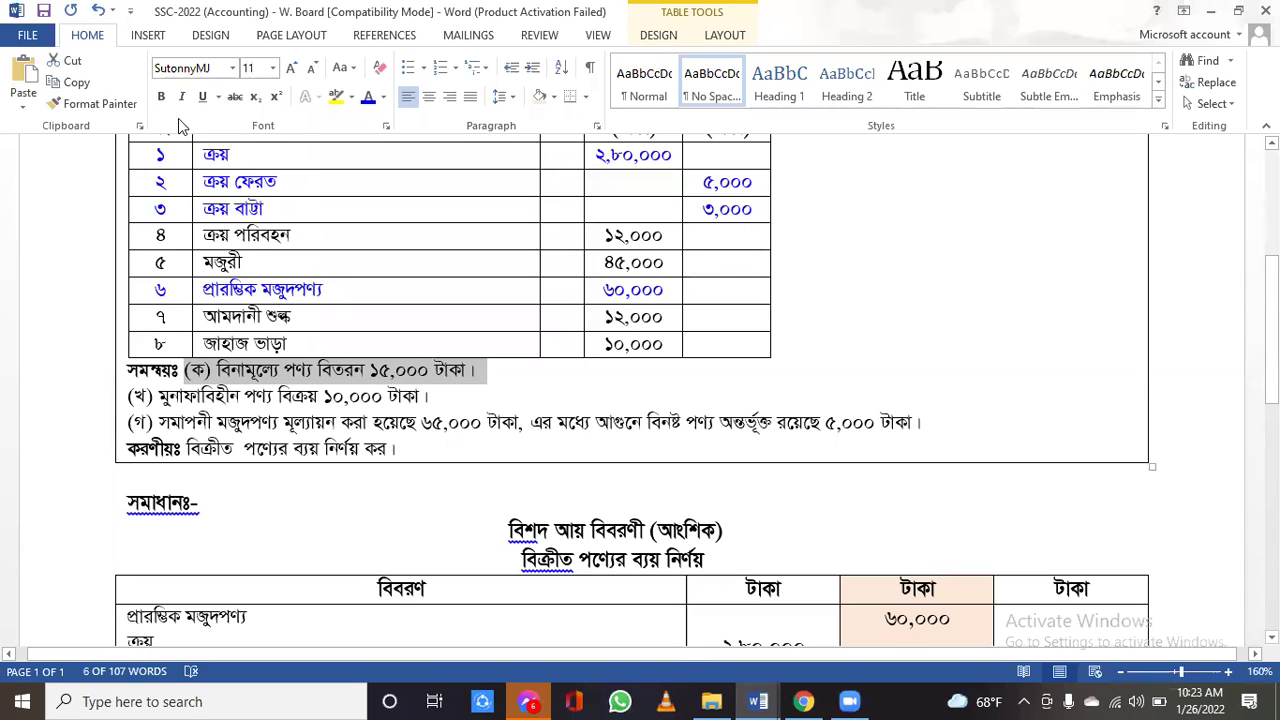
{"action": "left_click", "coordinate": [368, 97]}
- Paste বিনামূল্যে পণ্য বিতরন on a new line below ক্রয় বাট্টা and add ১৫,০০০ aligned with the amounts above
{"action": "scroll", "coordinate": [286, 437], "scroll_direction": "down", "scroll_amount": 5}
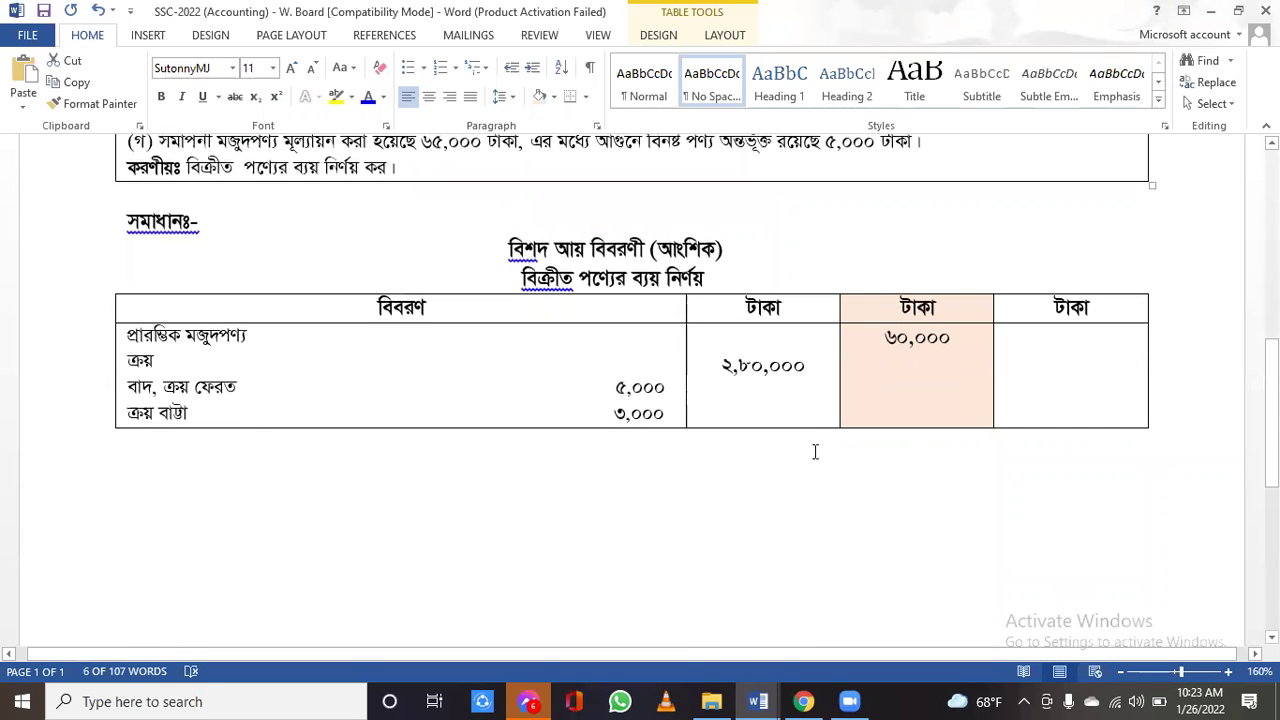
{"action": "left_click", "coordinate": [673, 416]}
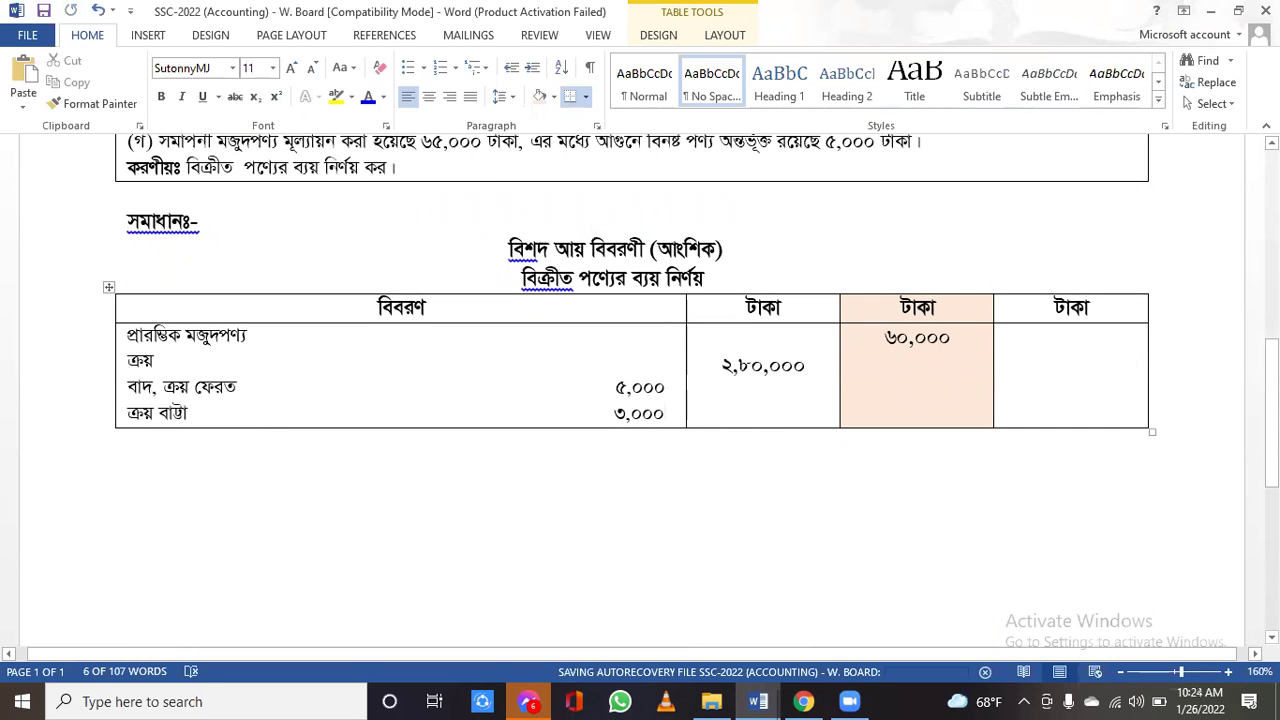
{"action": "key", "text": "Return"}
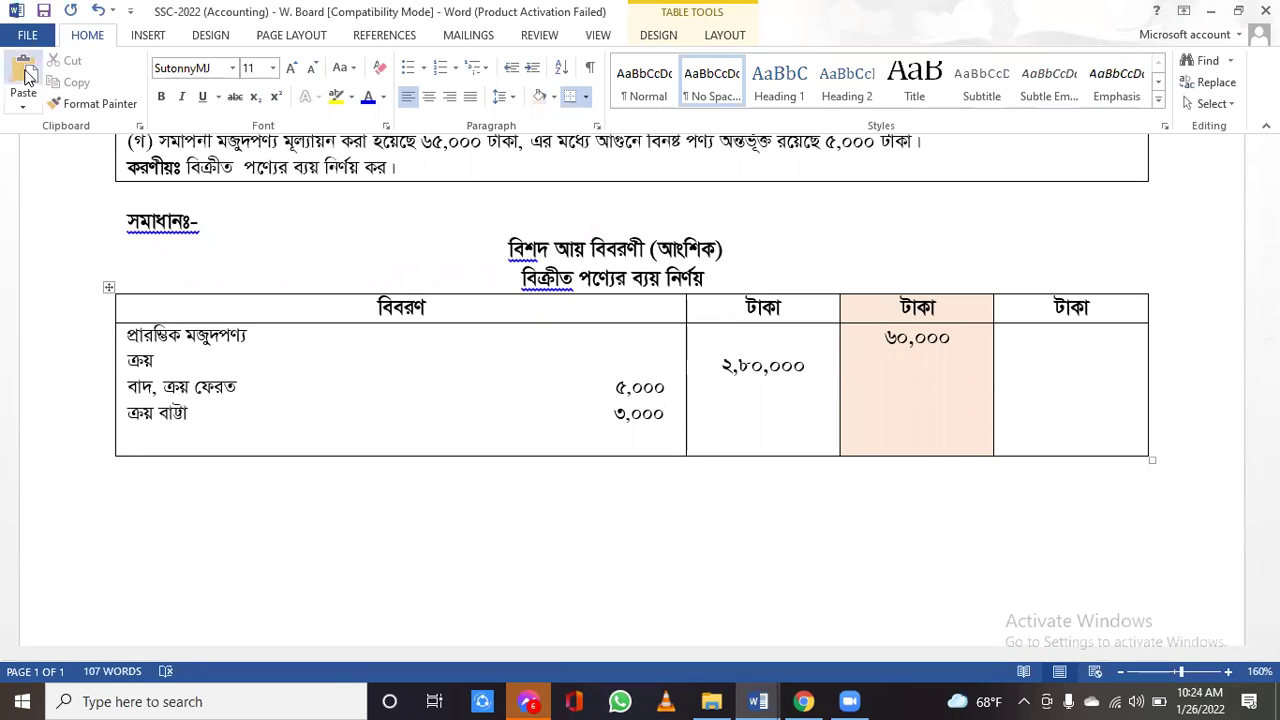
{"action": "left_click", "coordinate": [24, 78]}
{"action": "type", "text": "১৫,০০০"}
{"action": "key", "text": "Left"}
{"action": "key", "text": "Left"}
{"action": "key", "text": "Left"}
{"action": "key", "text": "Left"}
{"action": "key", "text": "Left"}
{"action": "key", "text": "Left"}
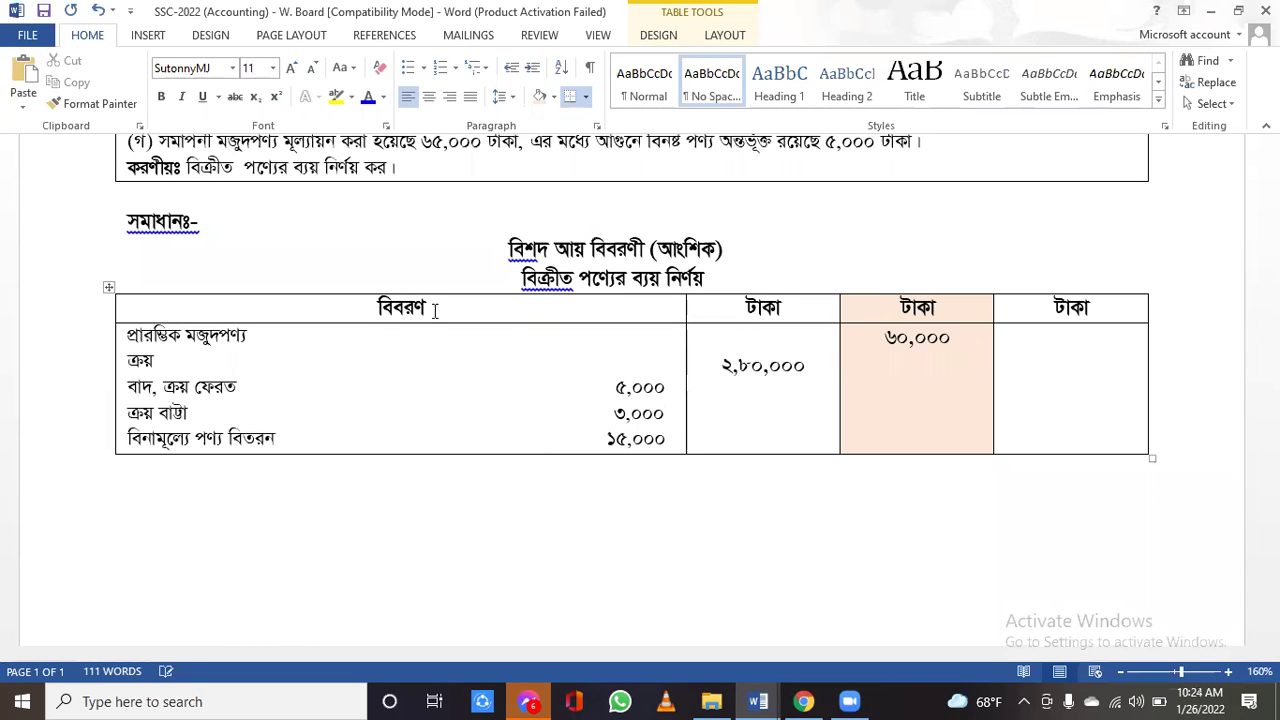
- Copy the phrase মুনাফাবিহীন পণ্য বিক্রয় from adjustment (খ) and color the whole adjustment line blue
{"action": "scroll", "coordinate": [434, 310], "scroll_direction": "up", "scroll_amount": 3}
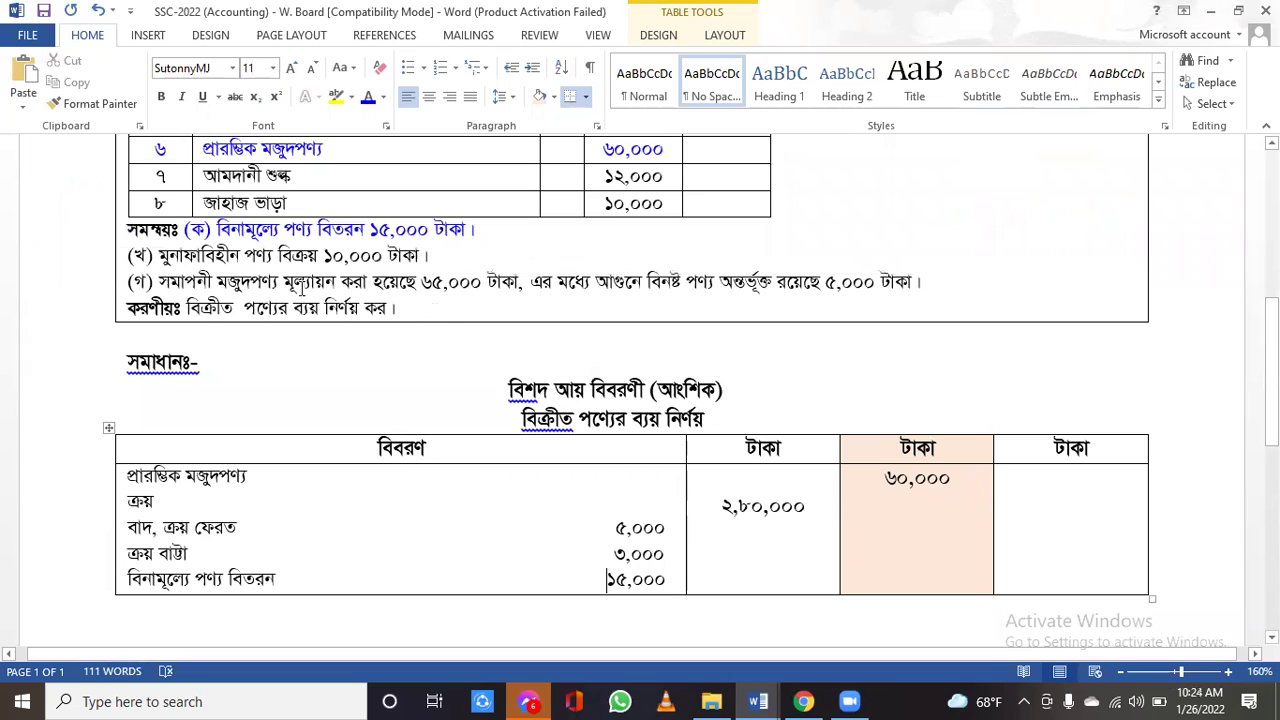
{"action": "left_click_drag", "start_coordinate": [162, 257], "coordinate": [322, 256]}
{"action": "key", "text": "ctrl+c"}
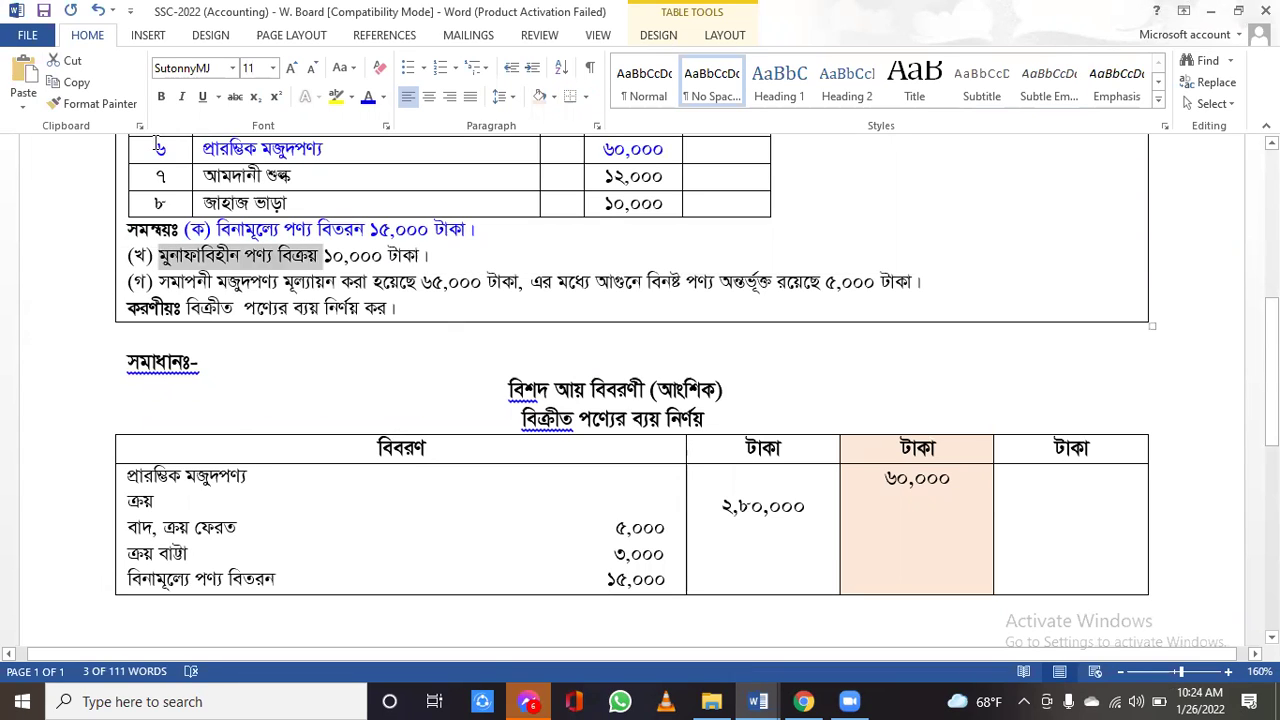
{"action": "left_click", "coordinate": [88, 85]}
{"action": "left_click", "coordinate": [244, 256]}
{"action": "left_click_drag", "start_coordinate": [244, 256], "coordinate": [442, 256]}
{"action": "triple_click", "coordinate": [444, 256]}
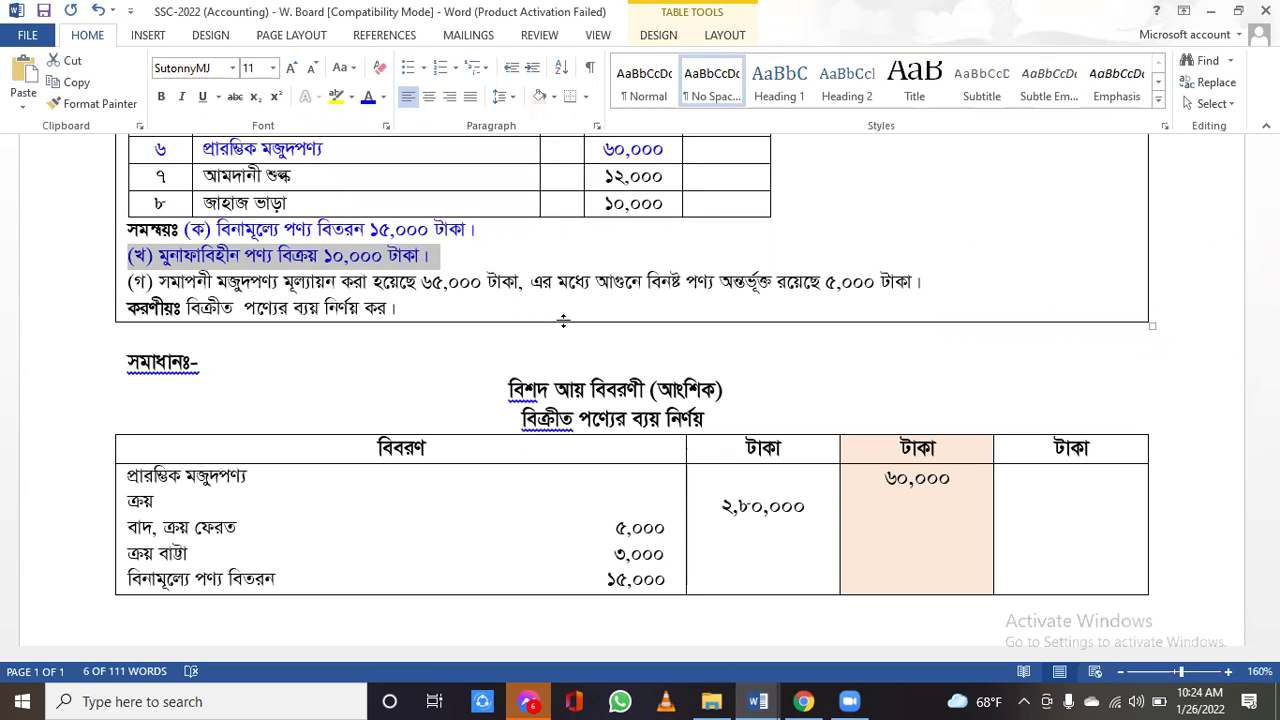
- Paste মুনাফাবিহীন পণ্য বিক্রয় on a new line below বিনামূল্যে পণ্য বিতরন and add ১০,০০০ aligned with the amounts above
{"action": "scroll", "coordinate": [523, 491], "scroll_direction": "down", "scroll_amount": 1}
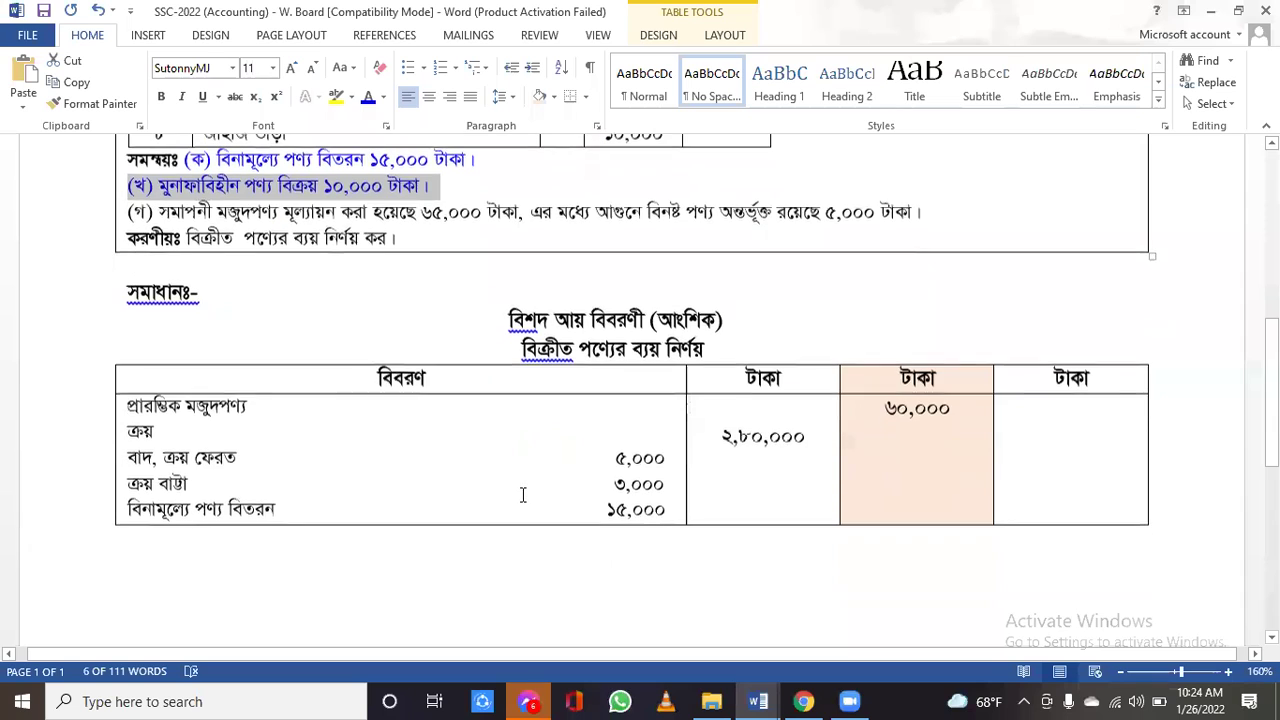
{"action": "left_click", "coordinate": [679, 513]}
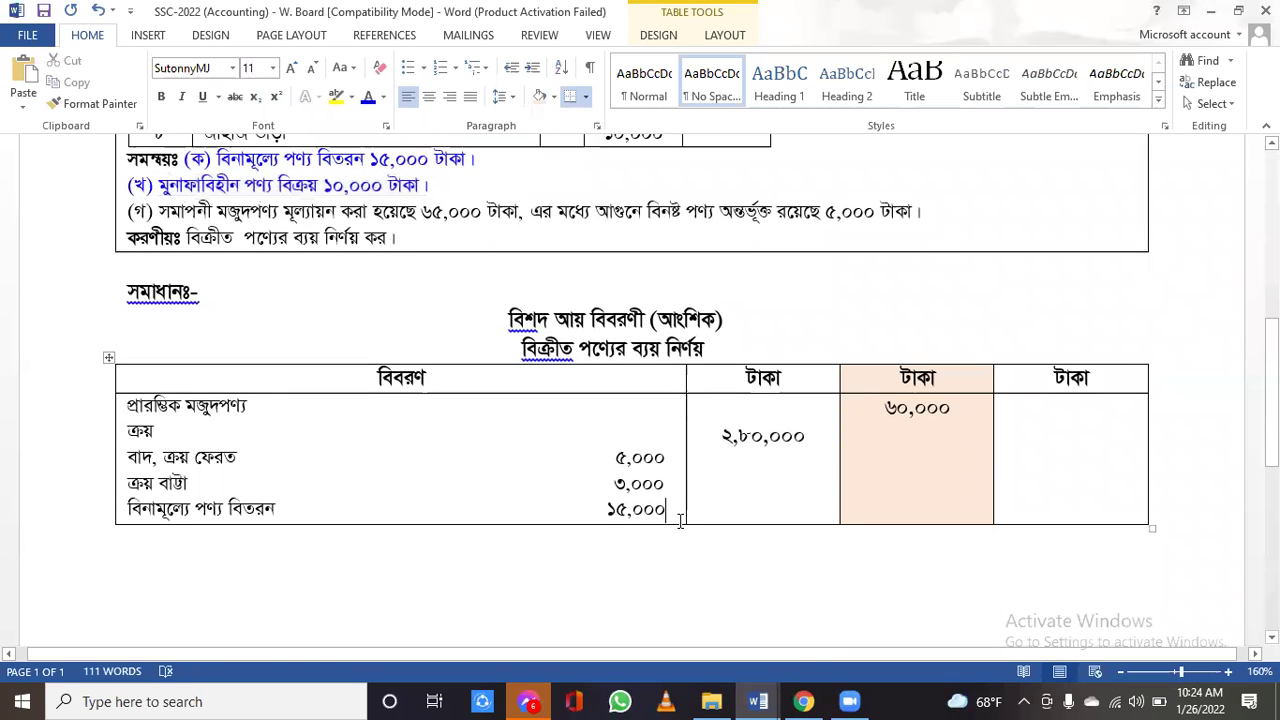
{"action": "key", "text": "Return"}
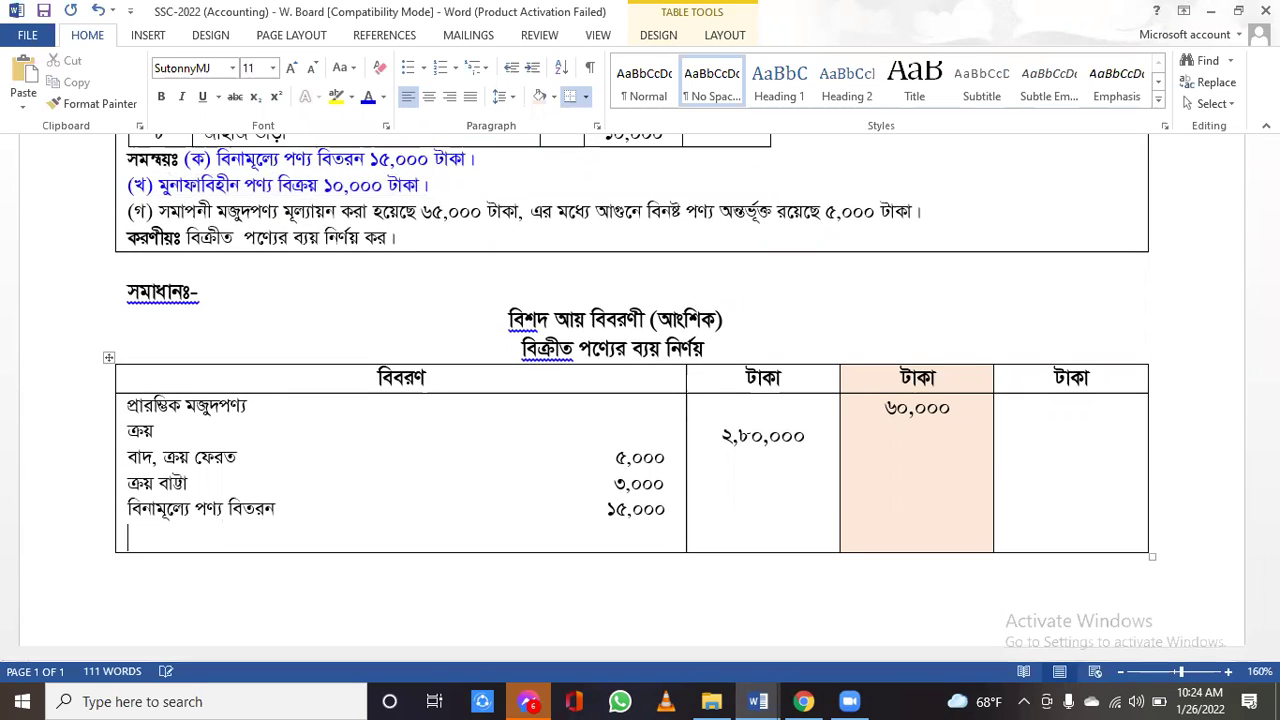
{"action": "left_click", "coordinate": [33, 84]}
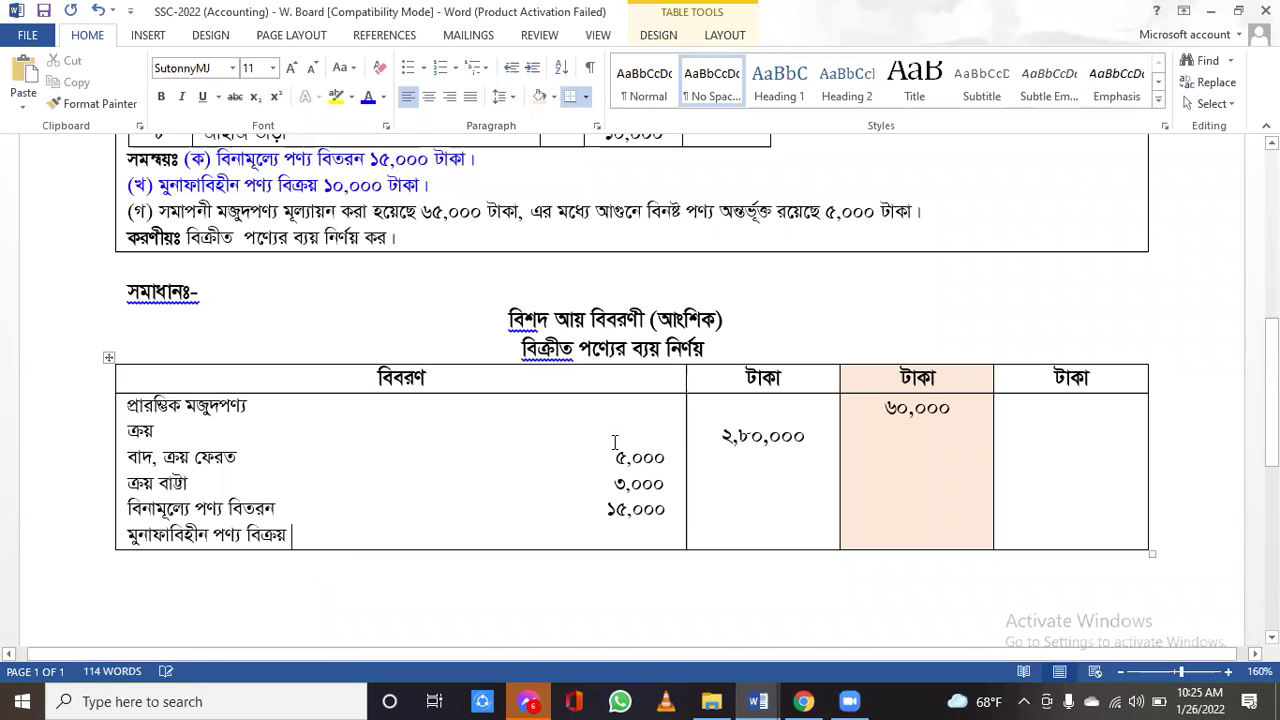
{"action": "type", "text": "১০,০০০"}
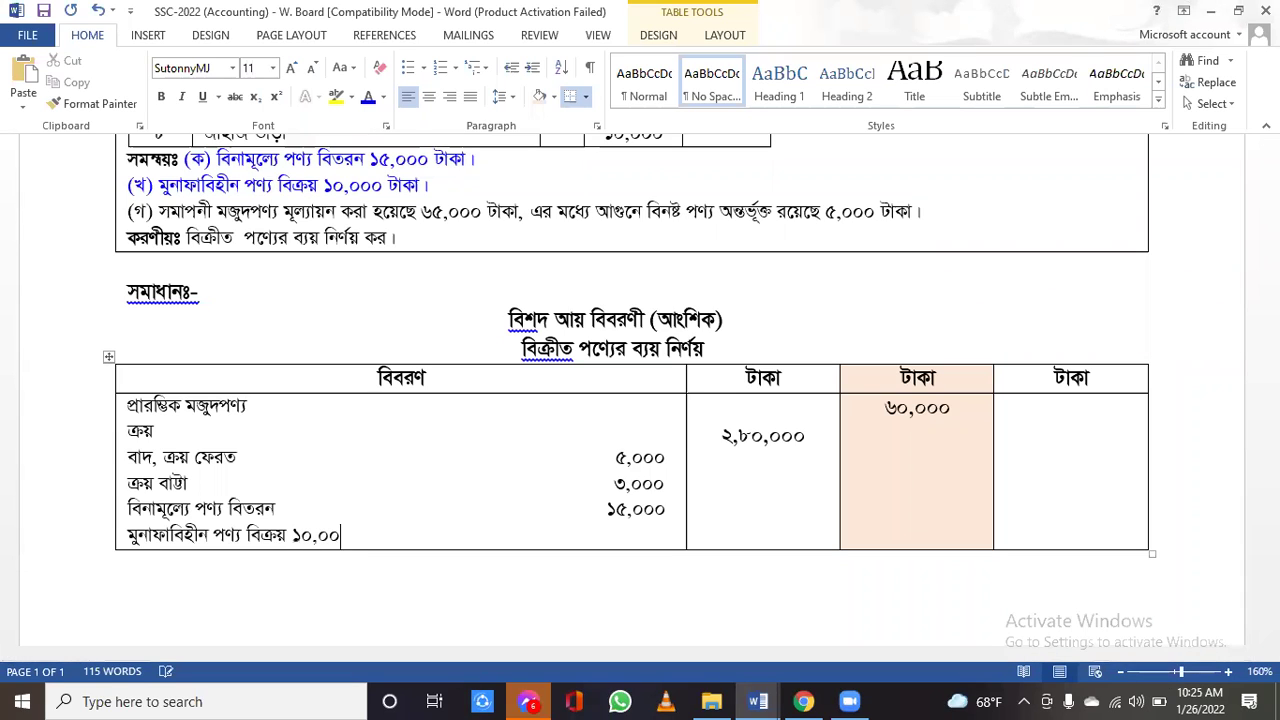
{"action": "key", "text": "Left"}
{"action": "key", "text": "Left"}
{"action": "key", "text": "Left"}
{"action": "key", "text": "Left"}
{"action": "key", "text": "Left"}
{"action": "key", "text": "Left"}
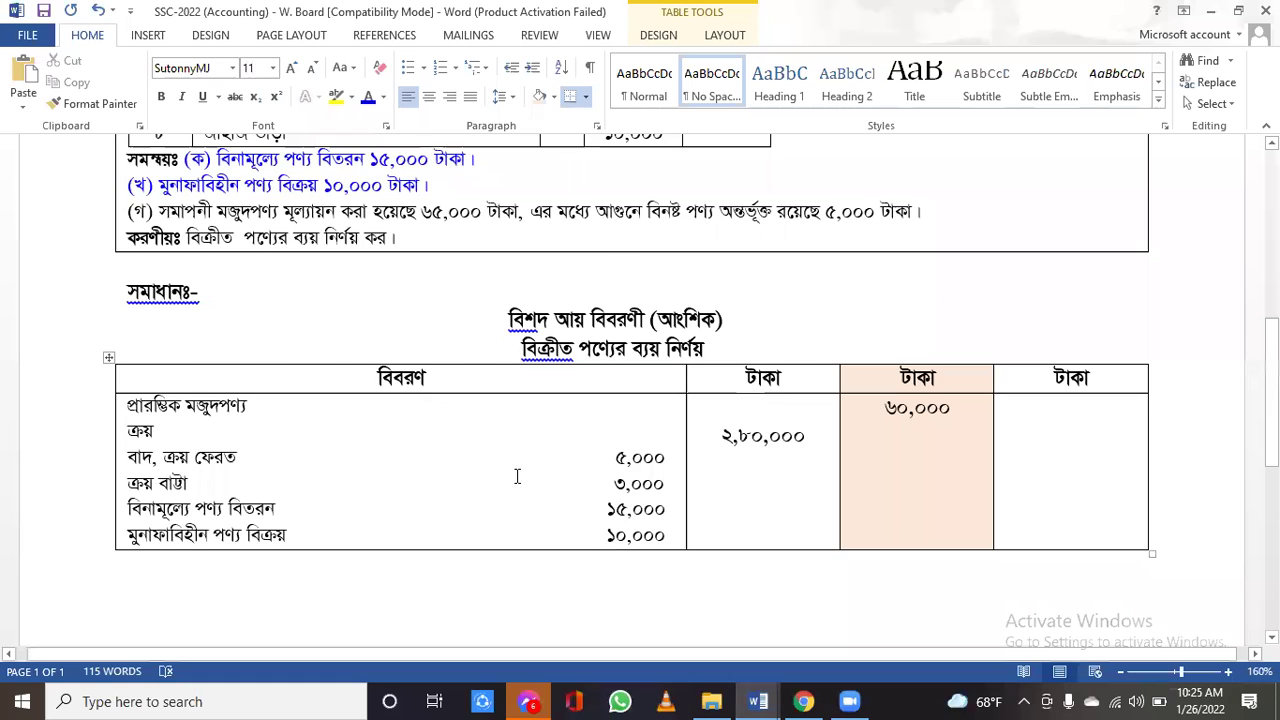
- Copy the phrase আগুনে বিনষ্ট পণ্য from adjustment (গ)
{"action": "scroll", "coordinate": [517, 476], "scroll_direction": "up", "scroll_amount": 2}
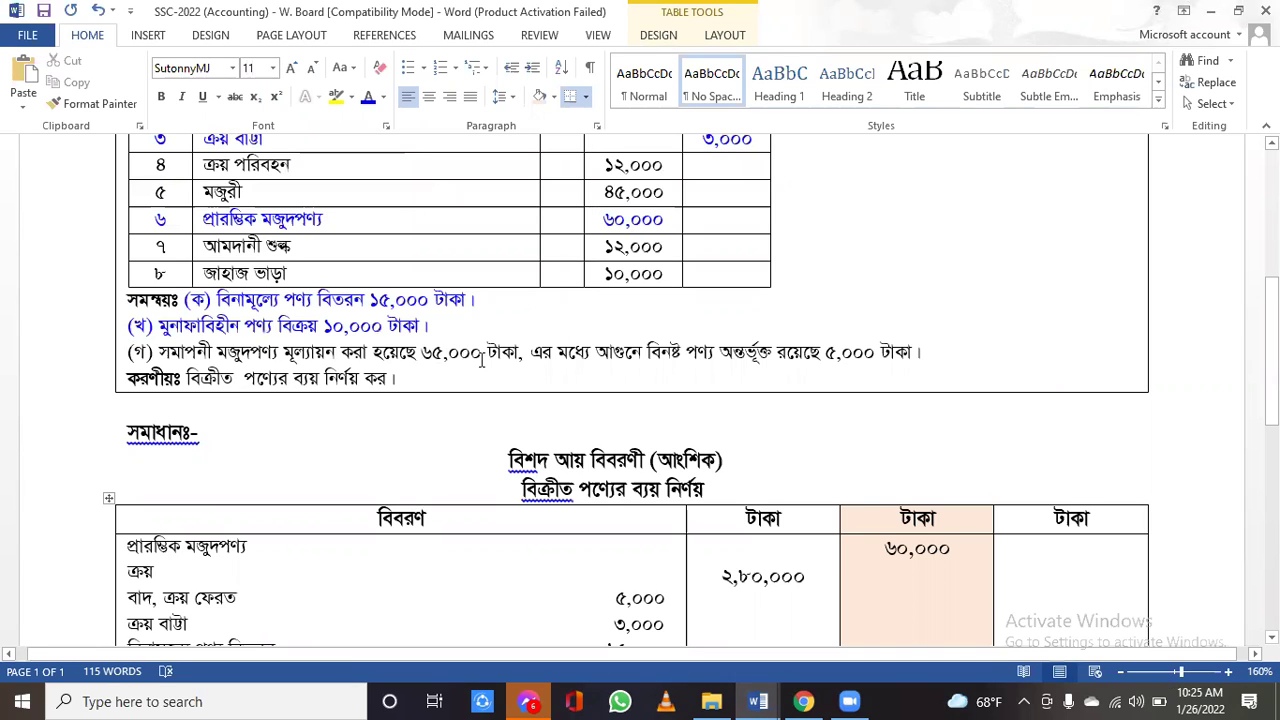
{"action": "left_click_drag", "start_coordinate": [598, 346], "coordinate": [719, 352]}
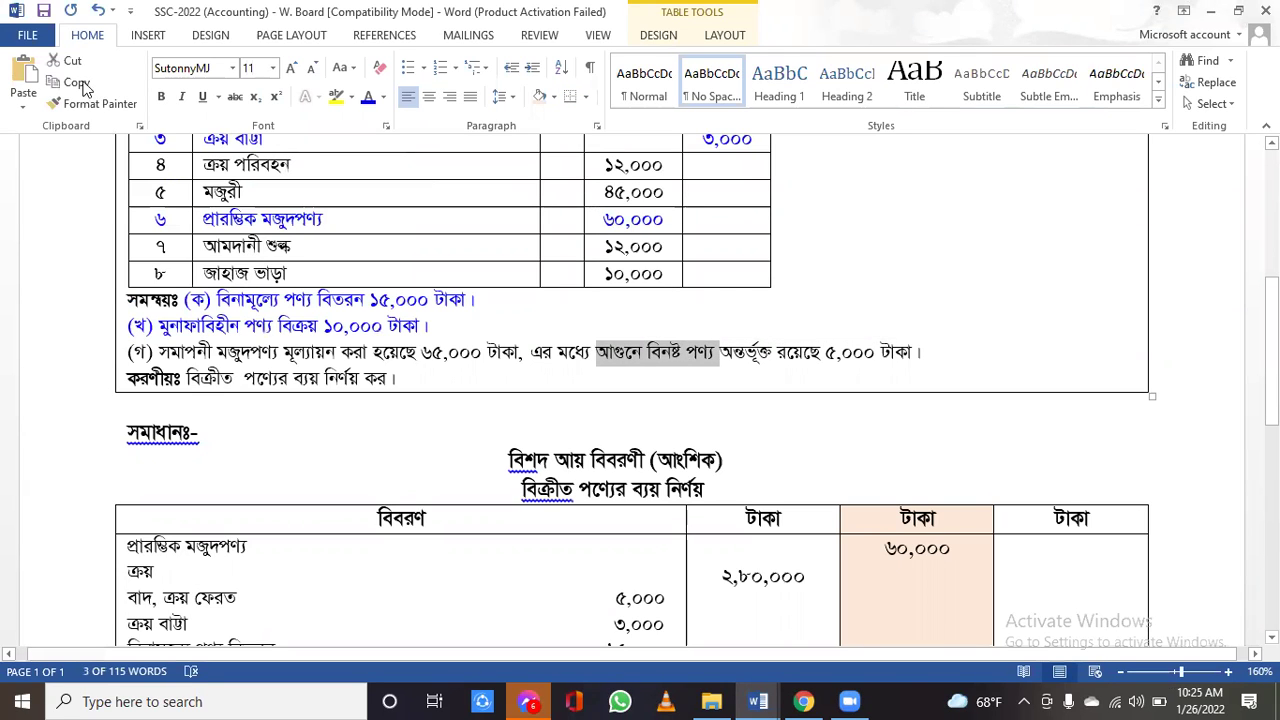
{"action": "left_click", "coordinate": [84, 90]}
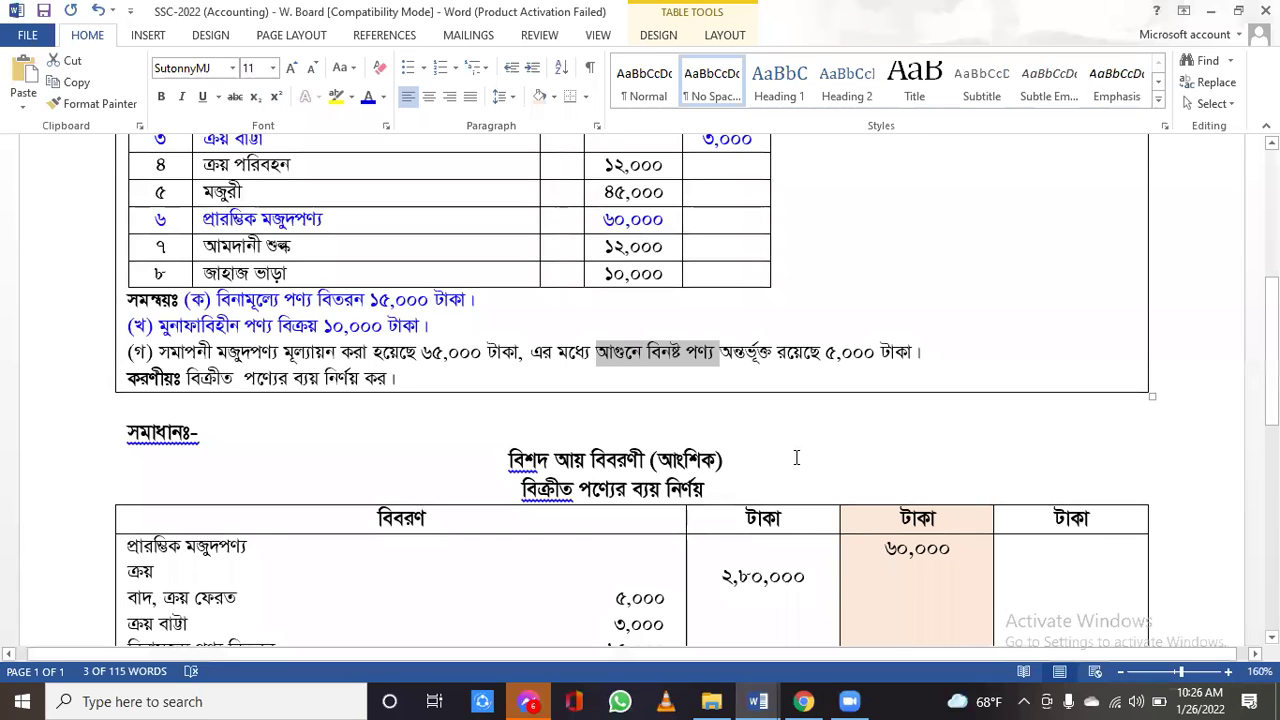
- Paste আগুনে বিনষ্ট পণ্য on a new line below মুনাফাবিহীন পণ্য বিক্রয় and add ৫,০০০ aligned with the amounts above
{"action": "scroll", "coordinate": [790, 452], "scroll_direction": "down", "scroll_amount": 5}
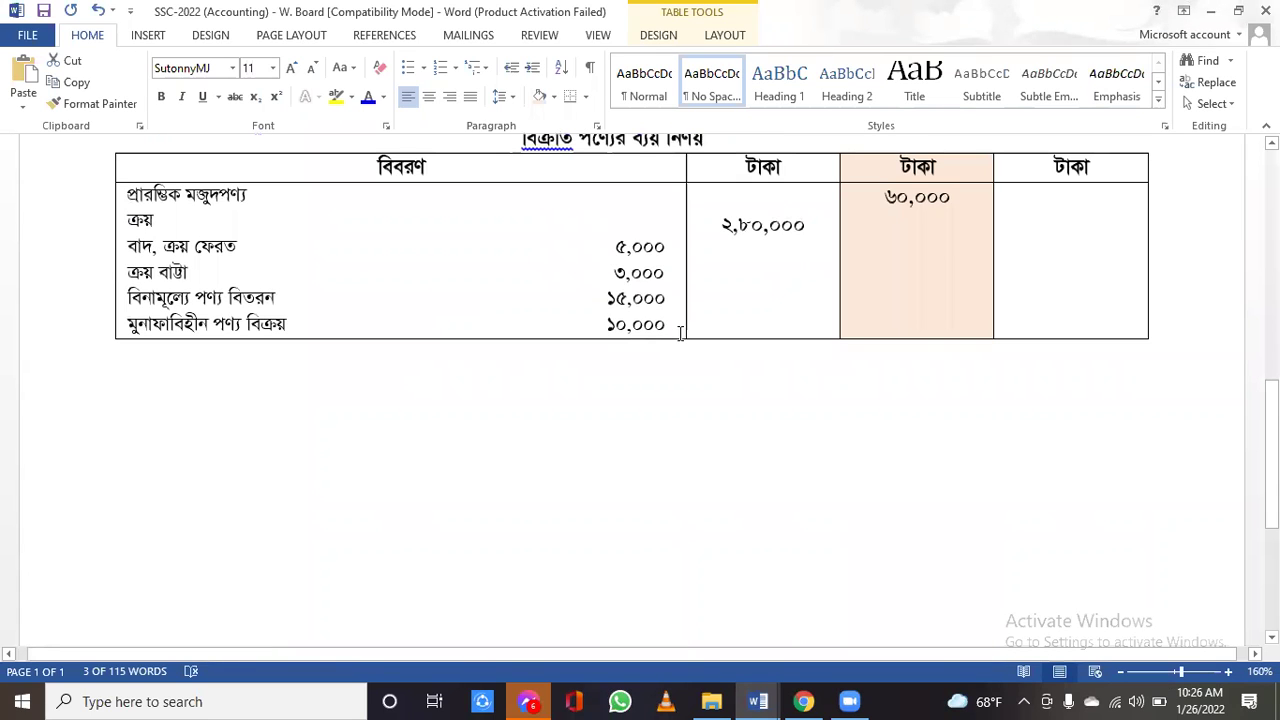
{"action": "left_click", "coordinate": [680, 333]}
{"action": "key", "text": "Return"}
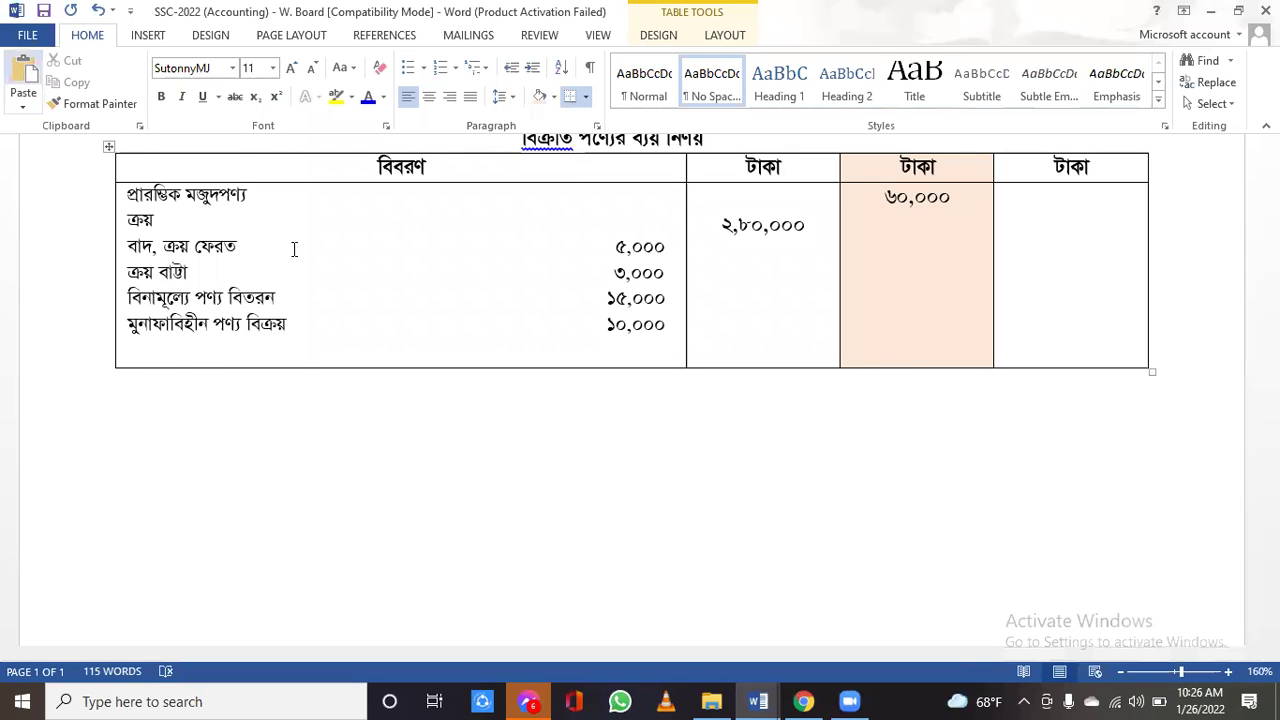
{"action": "key", "text": "ctrl+v"}
{"action": "type", "text": "5,000"}
{"action": "key", "text": "Left"}
{"action": "key", "text": "Left"}
{"action": "key", "text": "Left"}
{"action": "key", "text": "Left"}
{"action": "key", "text": "Left"}
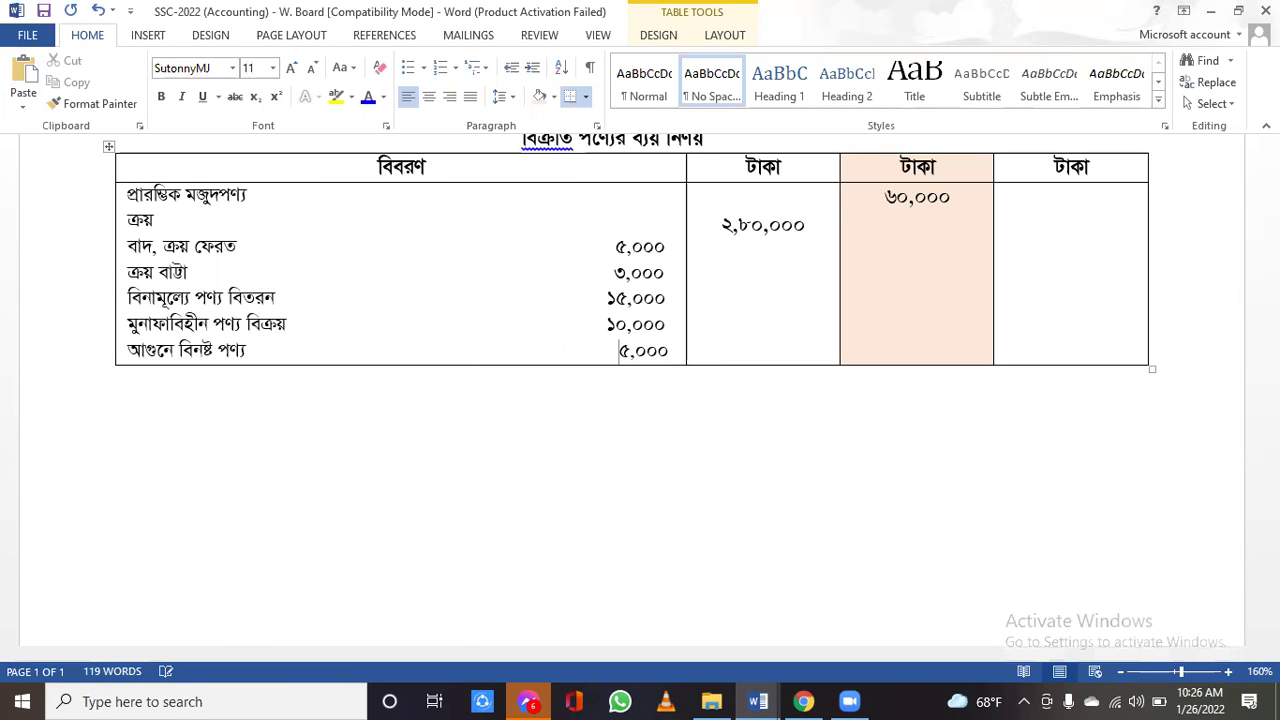
{"action": "key", "text": "BackSpace"}
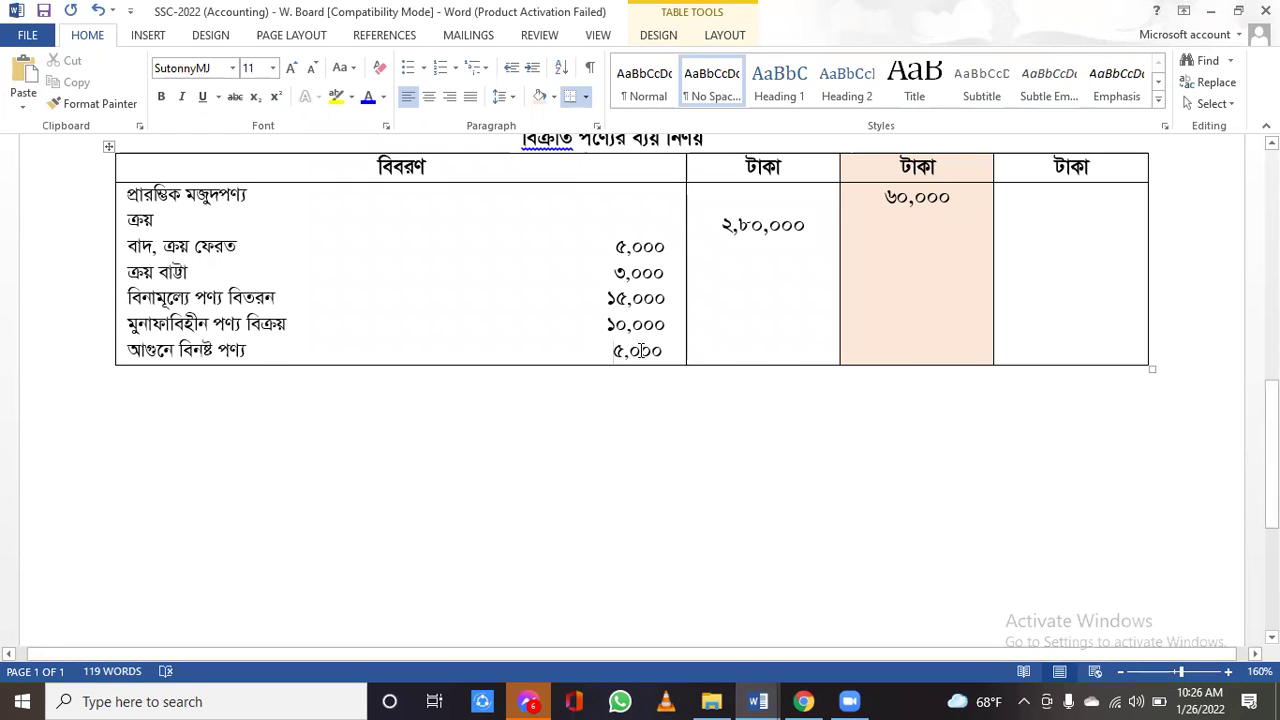
- Underline the amount ৫,০০০ on the আগুনে বিনষ্ট পণ্য line
{"action": "key", "text": "shift+Right"}
{"action": "left_click_drag", "start_coordinate": [671, 350], "coordinate": [668, 350]}
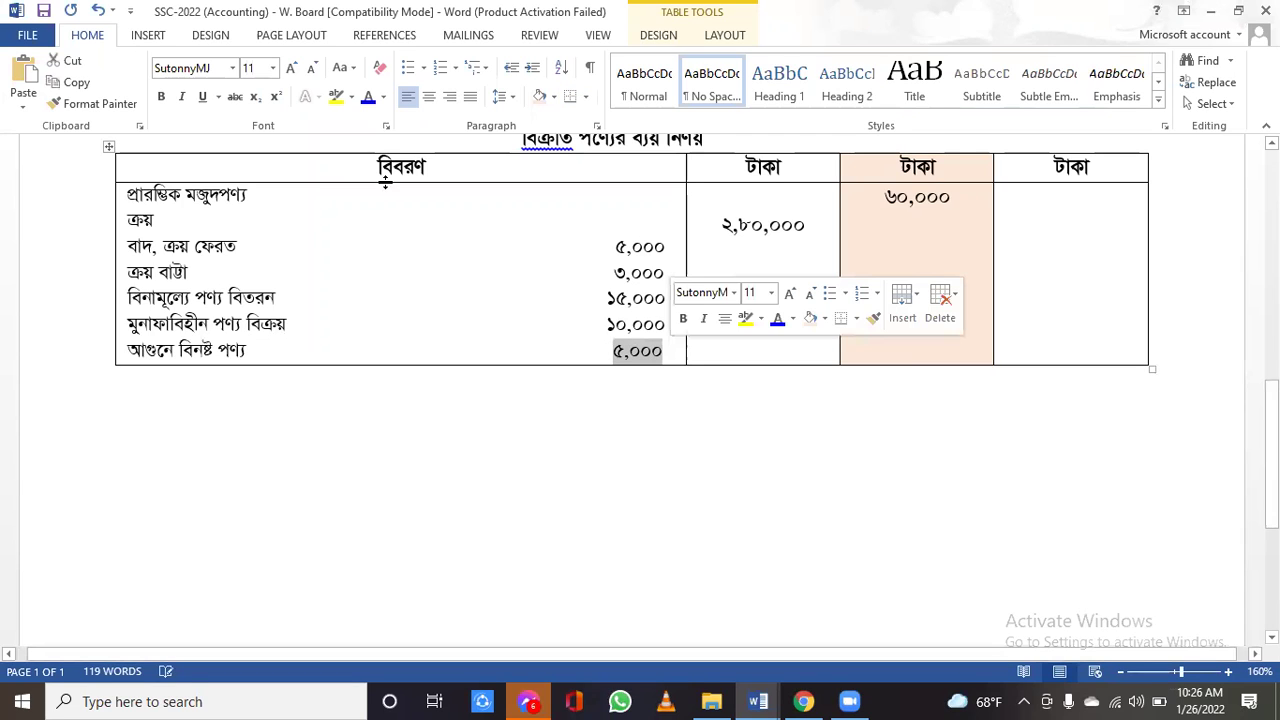
{"action": "left_click", "coordinate": [219, 97]}
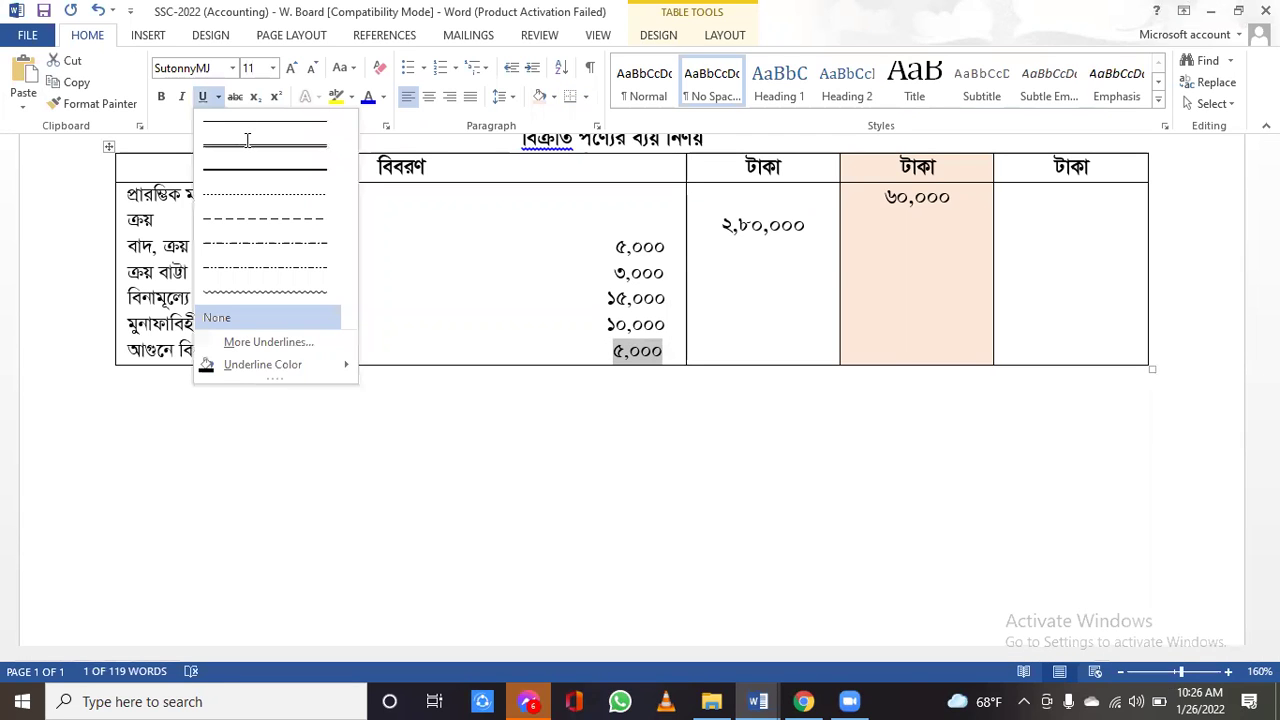
{"action": "left_click", "coordinate": [243, 134]}
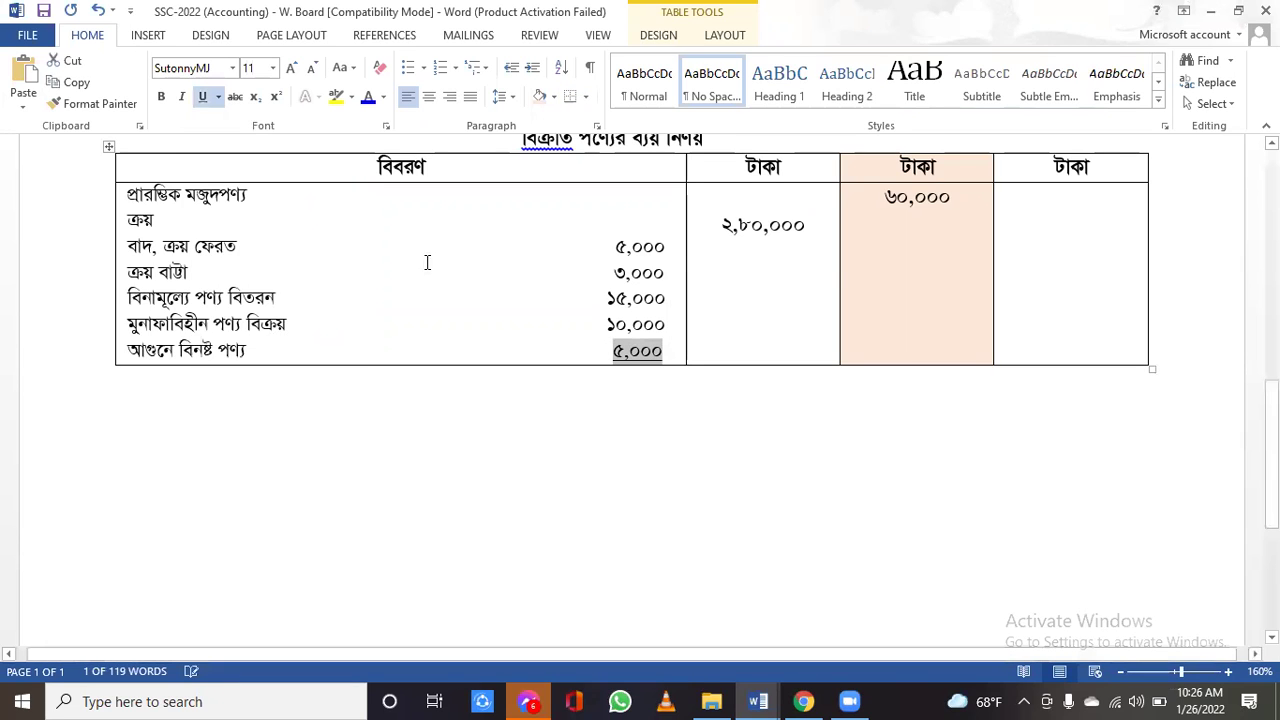
- Enter ৩৮,০০০ in the first টাকা column, level with the bottom of the deductions list, and underline the amount
{"action": "left_click", "coordinate": [826, 238]}
{"action": "key", "text": "Return"}
{"action": "key", "text": "Return"}
{"action": "key", "text": "Return"}
{"action": "key", "text": "Return"}
{"action": "key", "text": "Return"}
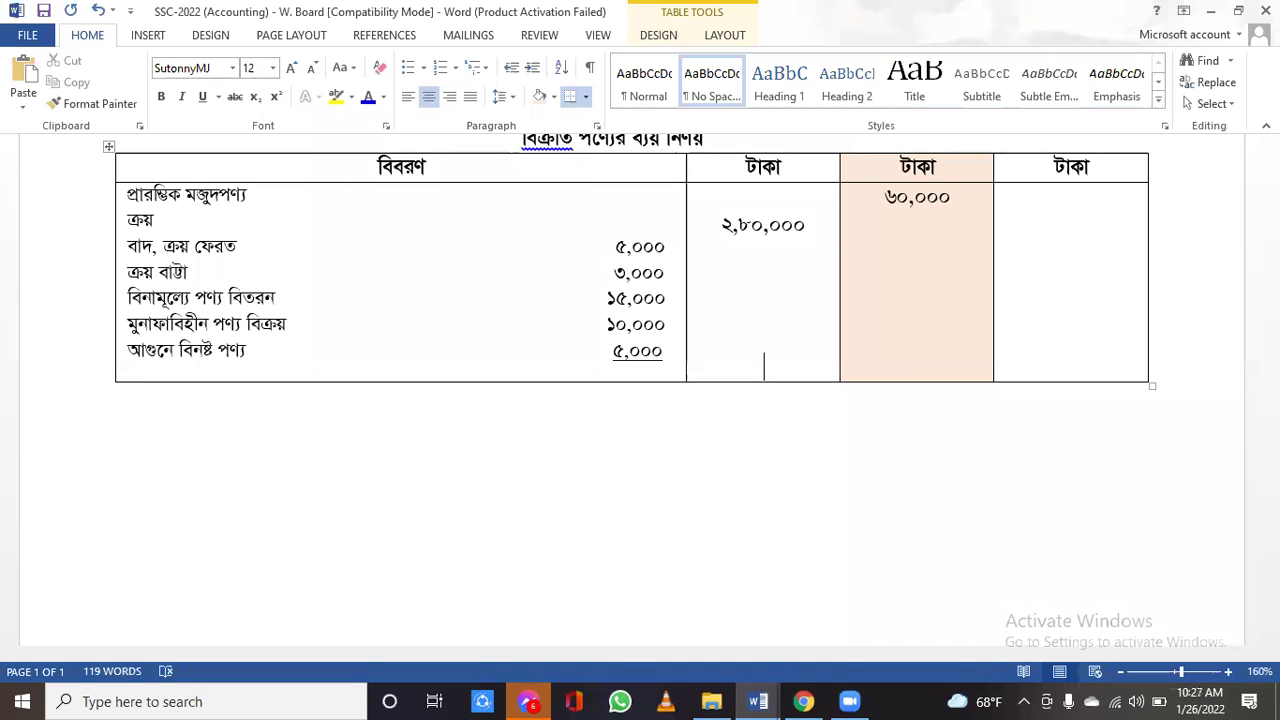
{"action": "type", "text": "38,000"}
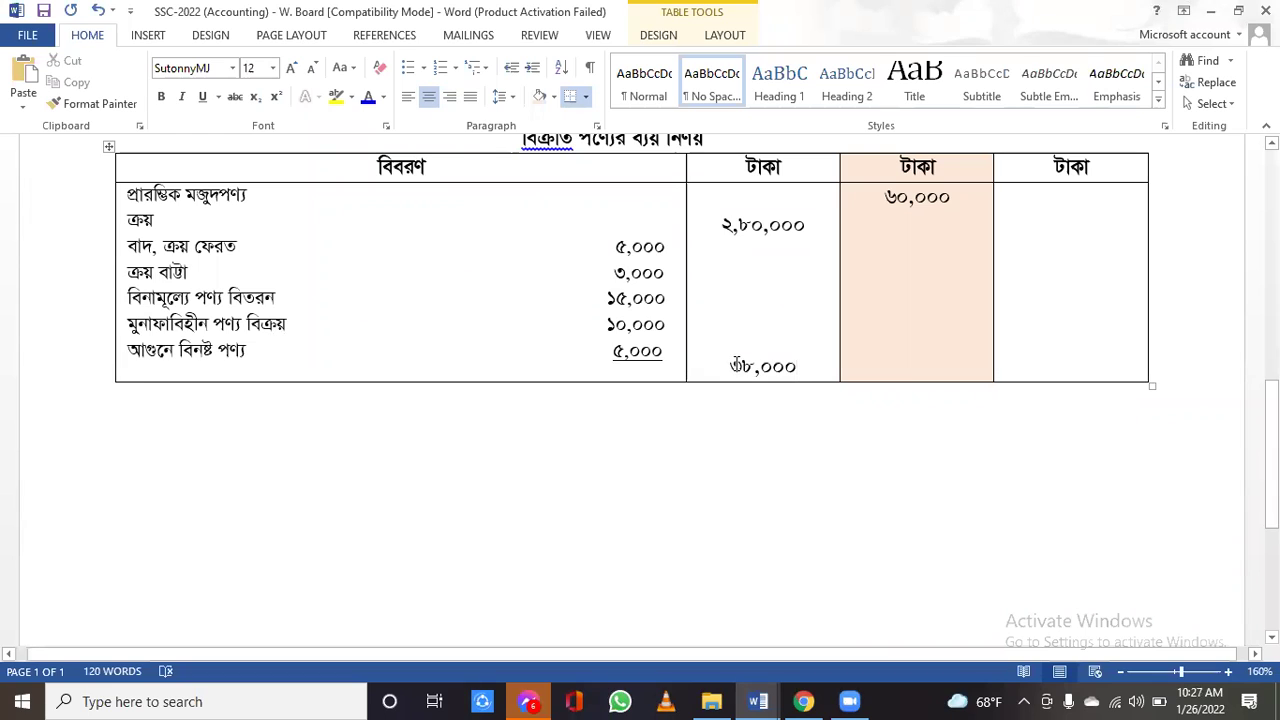
{"action": "double_click", "coordinate": [790, 366]}
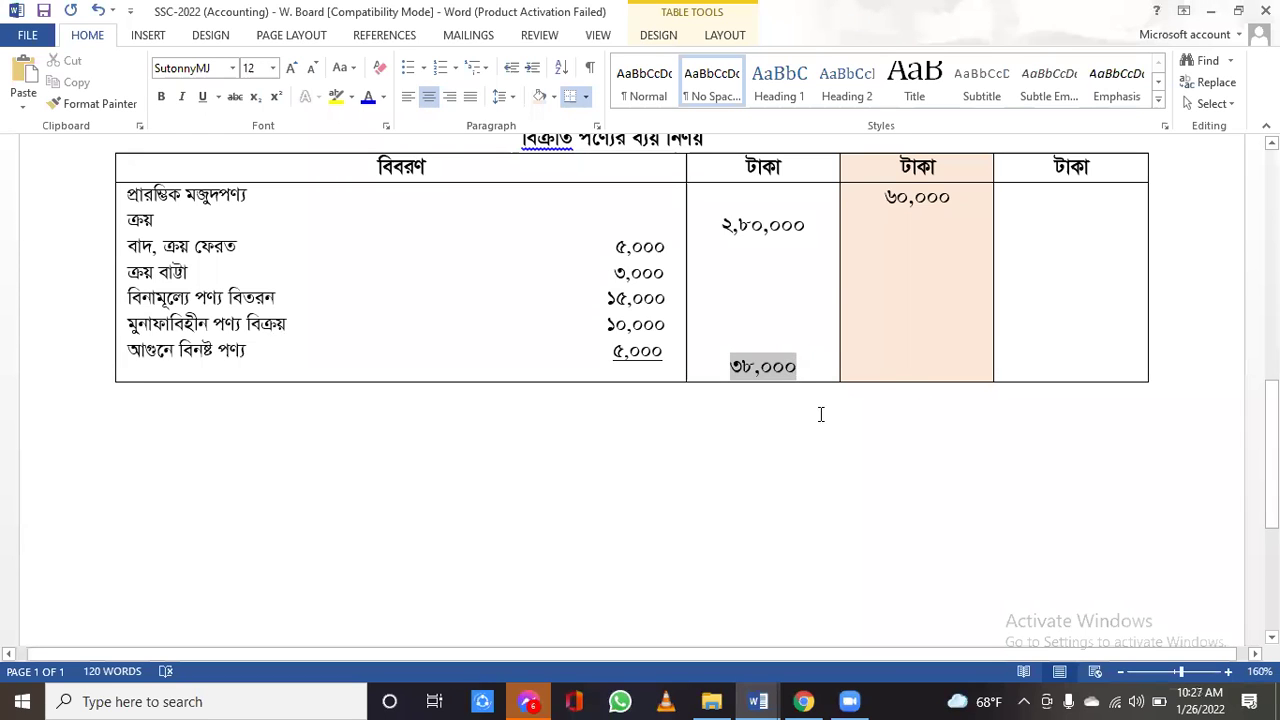
{"action": "left_click", "coordinate": [219, 97]}
{"action": "left_click", "coordinate": [230, 124]}
- Enter ২,৪২,০০০ in the shaded টাকা column, one line lower than the underlined ৩৮,০০০
{"action": "left_click", "coordinate": [948, 200]}
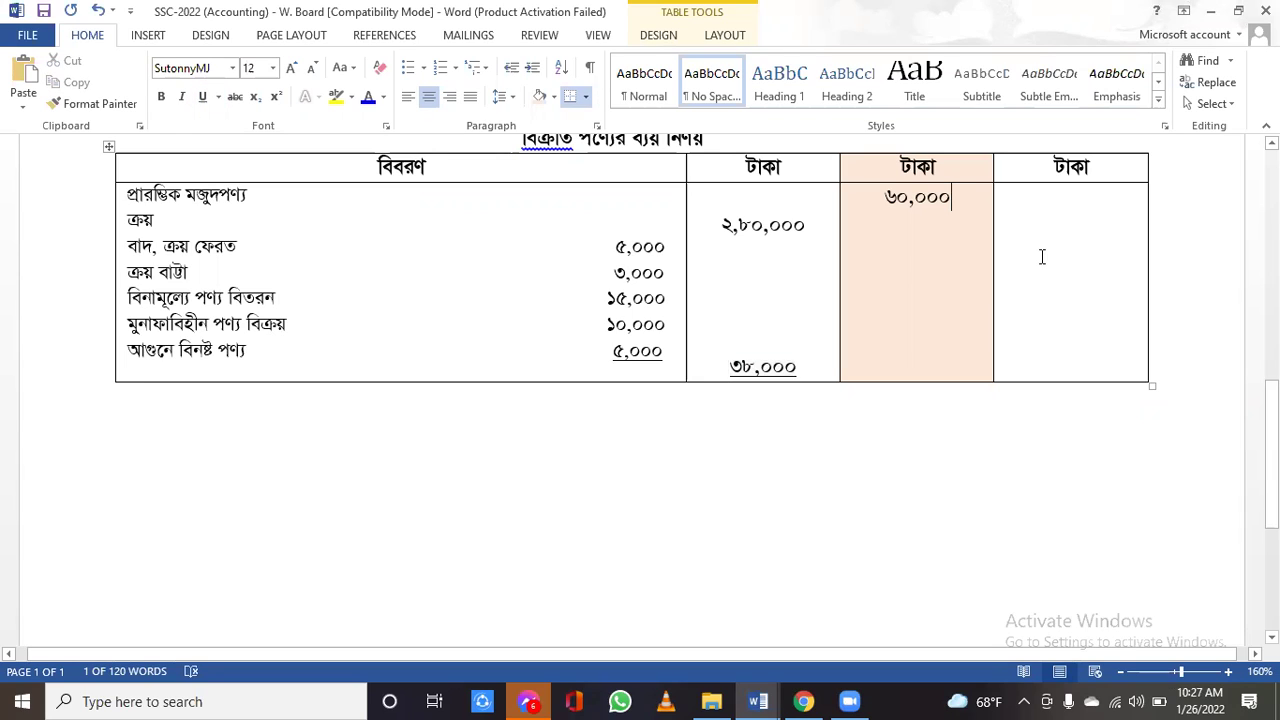
{"action": "left_click", "coordinate": [918, 253]}
{"action": "left_click", "coordinate": [918, 310]}
{"action": "left_click", "coordinate": [918, 338]}
{"action": "key", "text": "Return"}
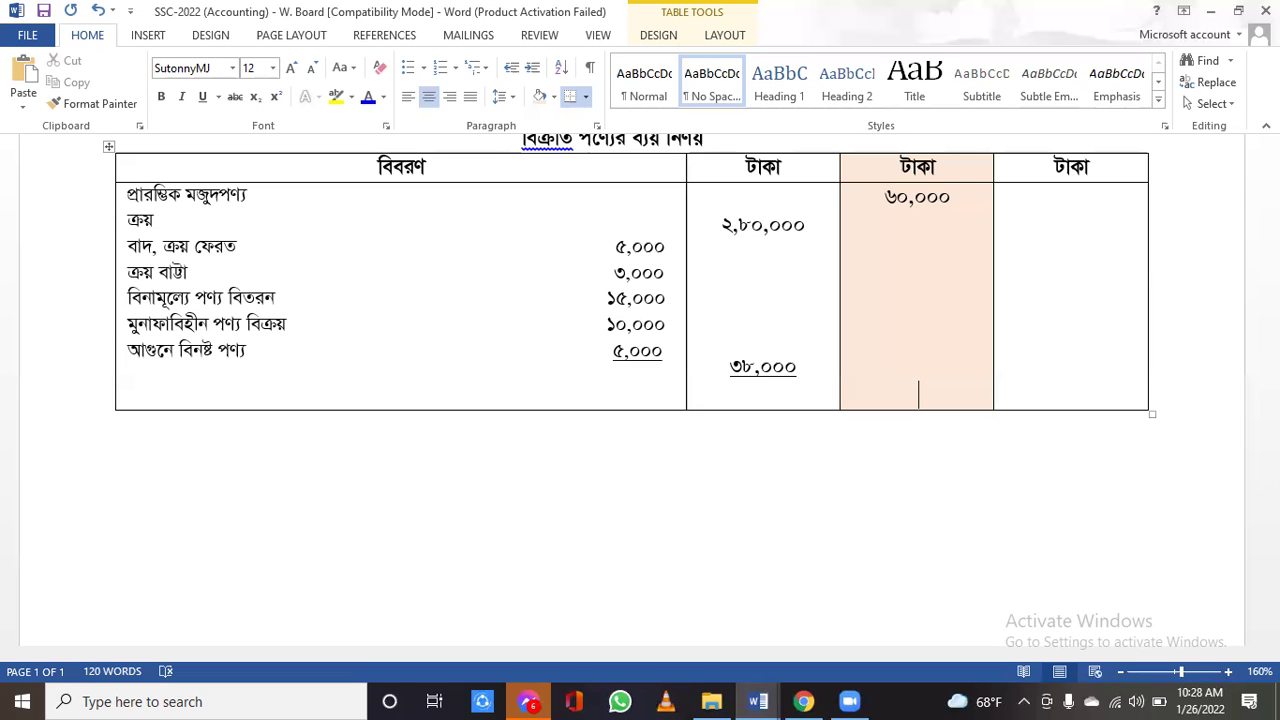
{"action": "type", "text": "2,42,000"}
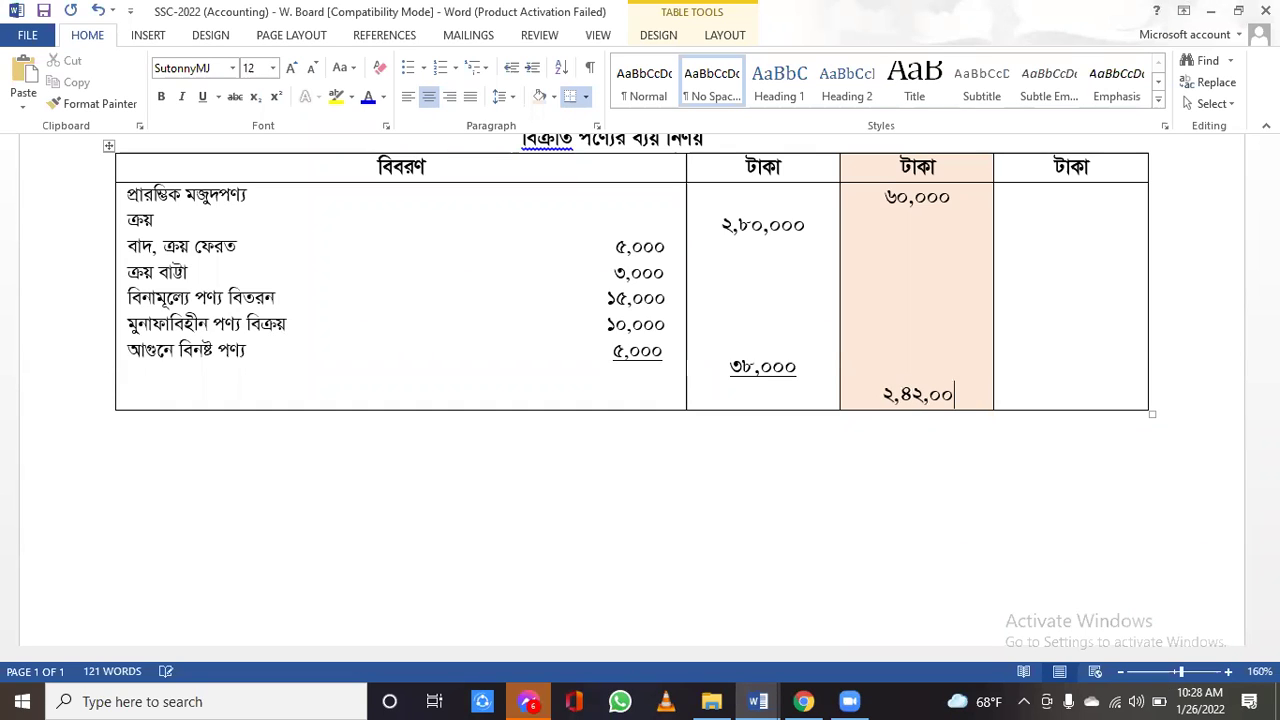
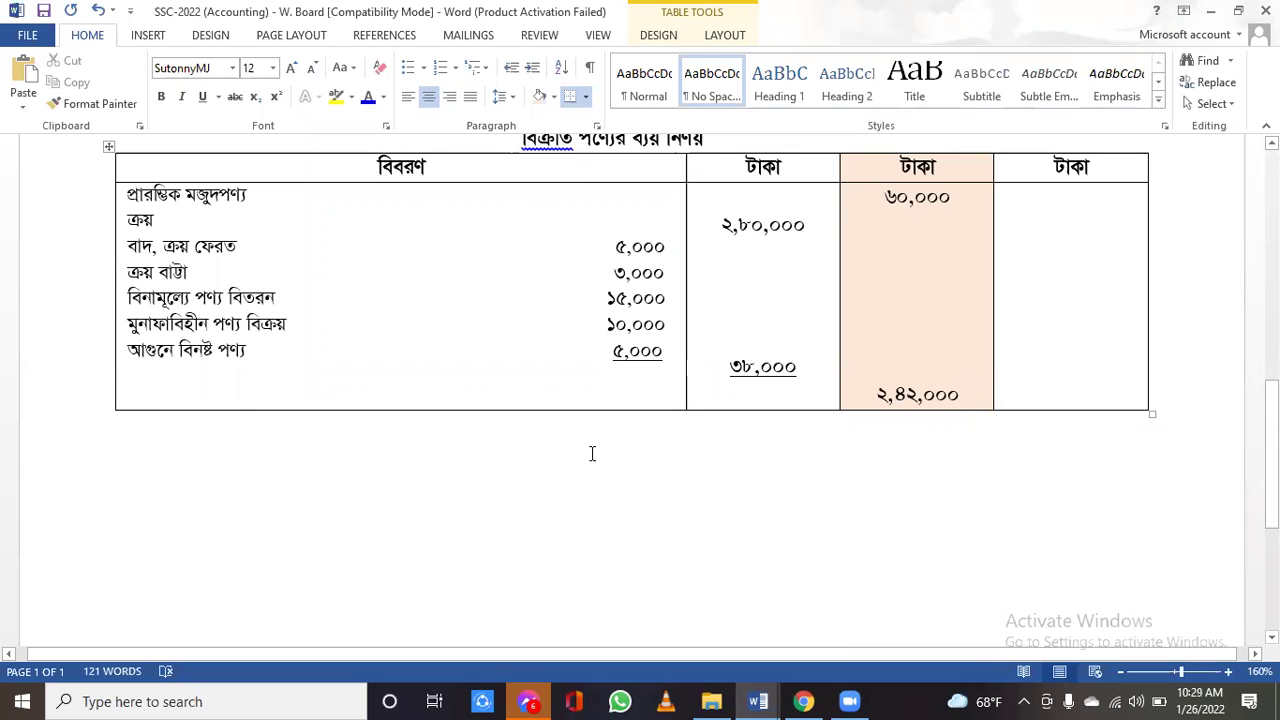
- Copy the account name ক্রয় পরিবহন from row ৪ of the রেওয়ামিল table
{"action": "scroll", "coordinate": [583, 448], "scroll_direction": "up", "scroll_amount": 5}
{"action": "scroll", "coordinate": [583, 448], "scroll_direction": "up", "scroll_amount": 4}
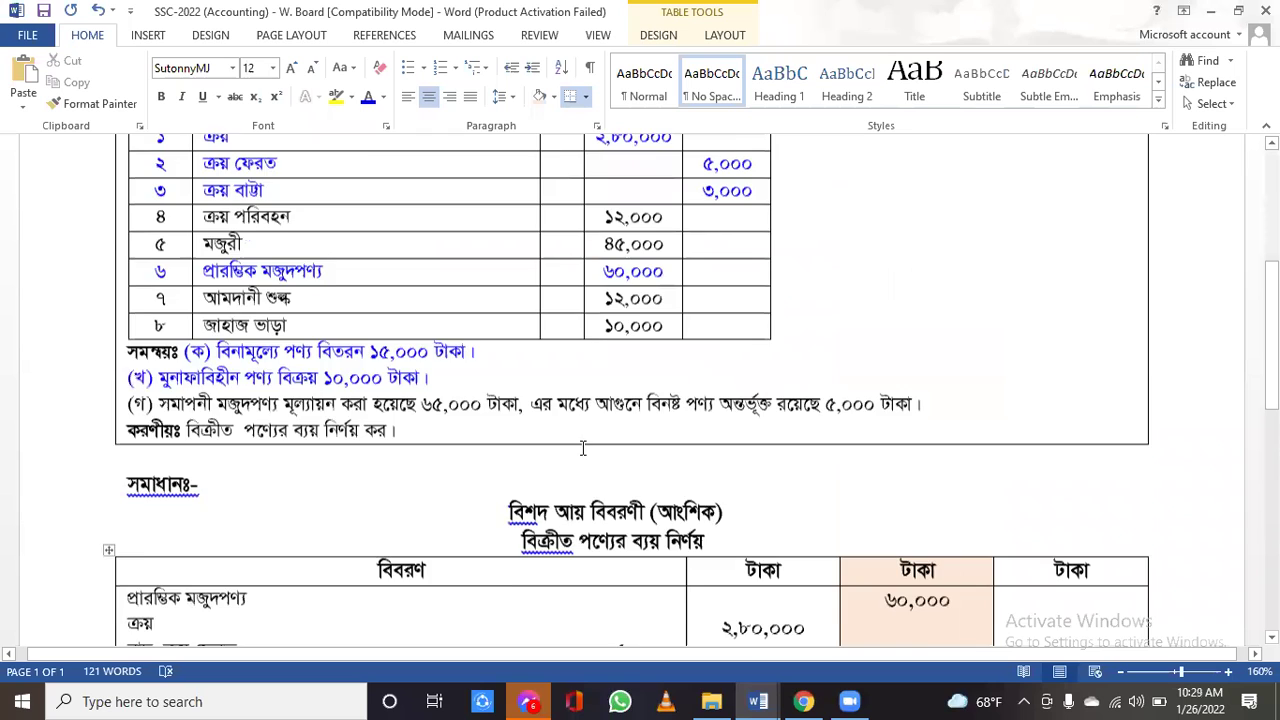
{"action": "scroll", "coordinate": [583, 448], "scroll_direction": "down", "scroll_amount": 1}
{"action": "scroll", "coordinate": [583, 448], "scroll_direction": "down", "scroll_amount": 12}
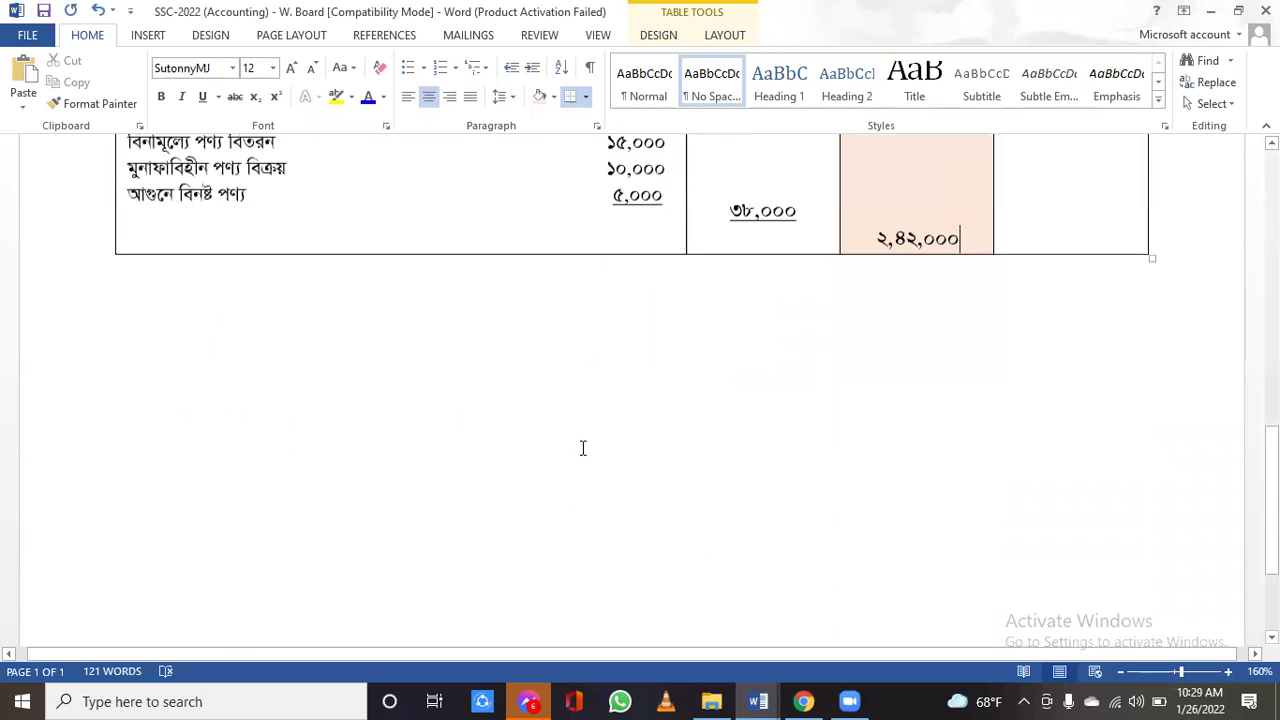
{"action": "scroll", "coordinate": [608, 443], "scroll_direction": "up", "scroll_amount": 4}
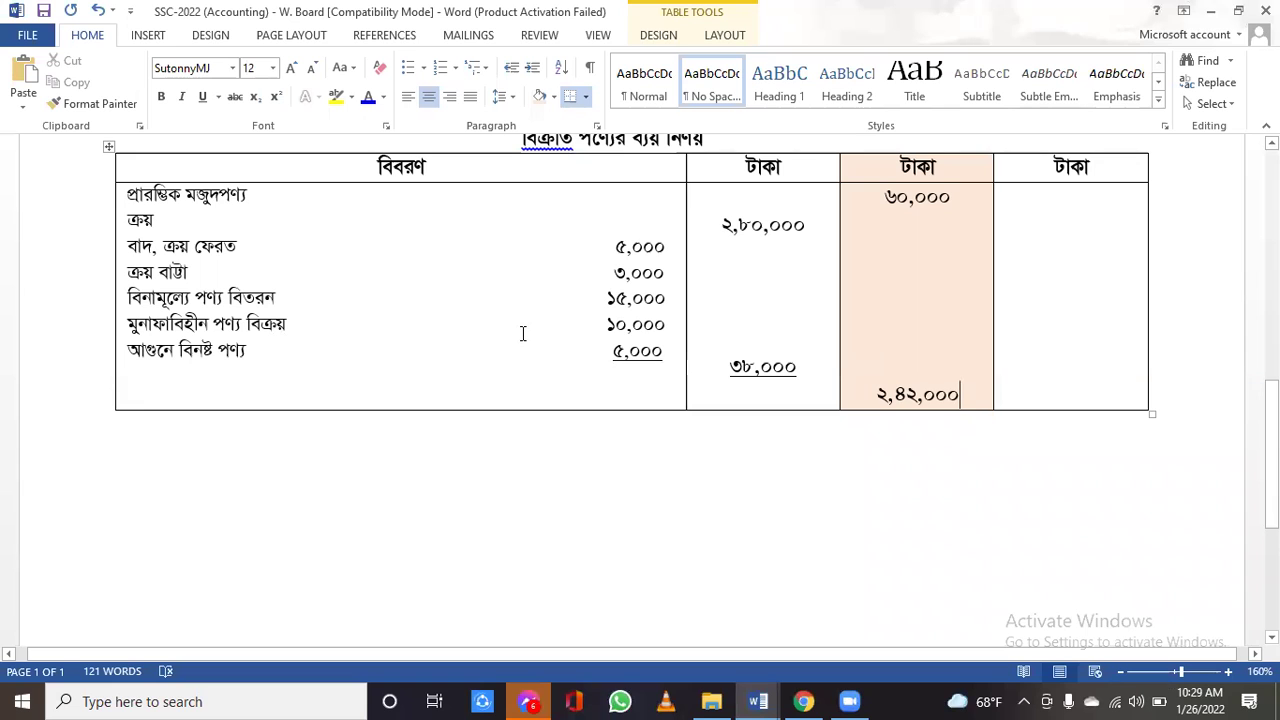
{"action": "scroll", "coordinate": [522, 333], "scroll_direction": "up", "scroll_amount": 10}
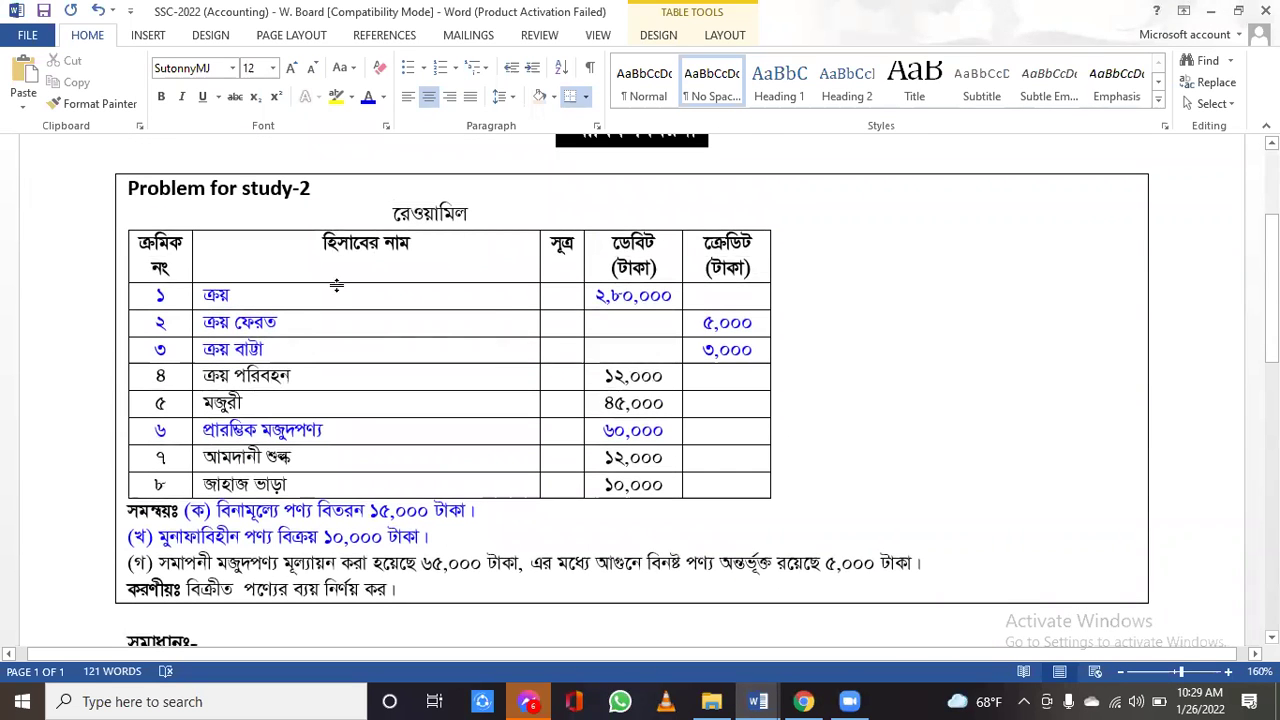
{"action": "left_click", "coordinate": [199, 376]}
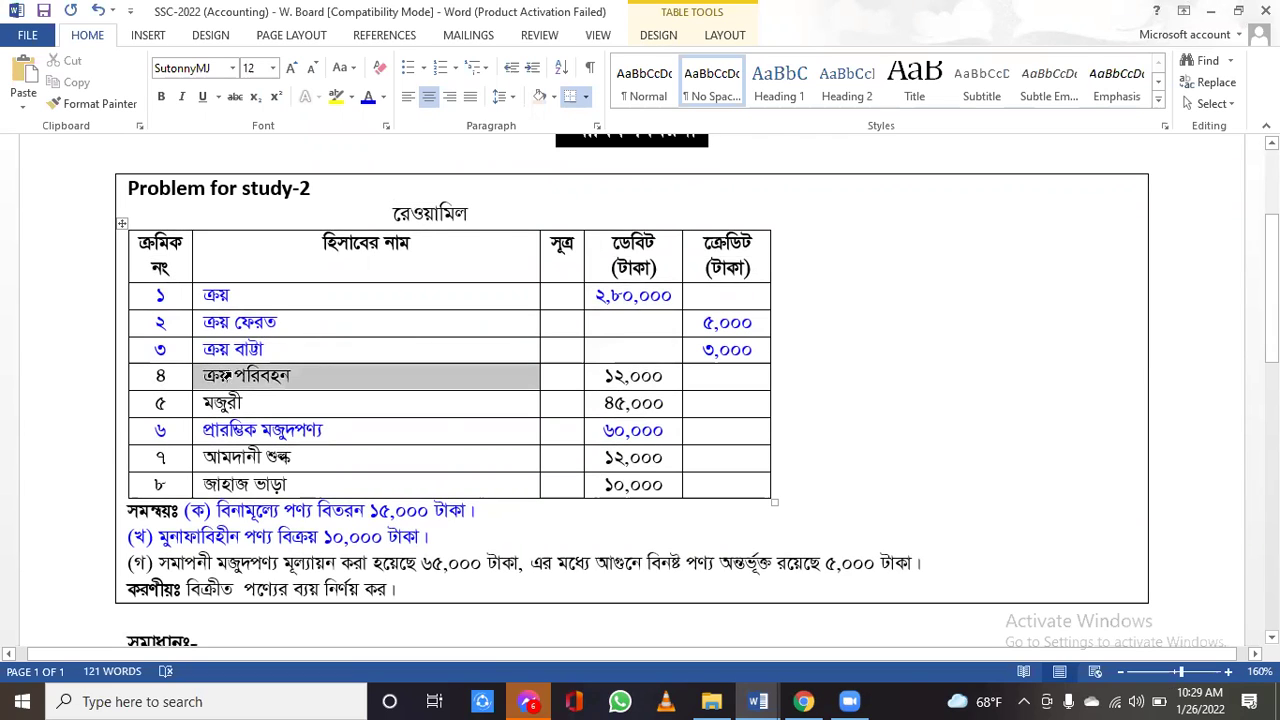
{"action": "left_click", "coordinate": [368, 412]}
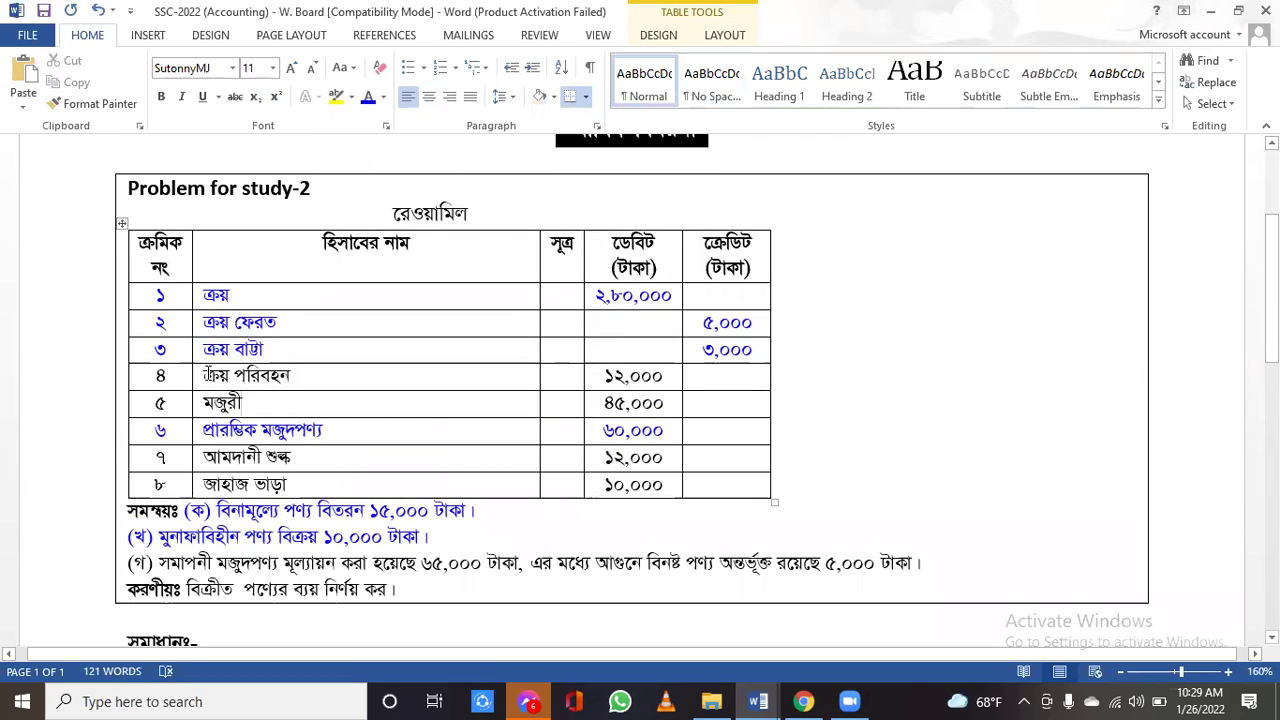
{"action": "left_click_drag", "start_coordinate": [205, 374], "coordinate": [308, 376]}
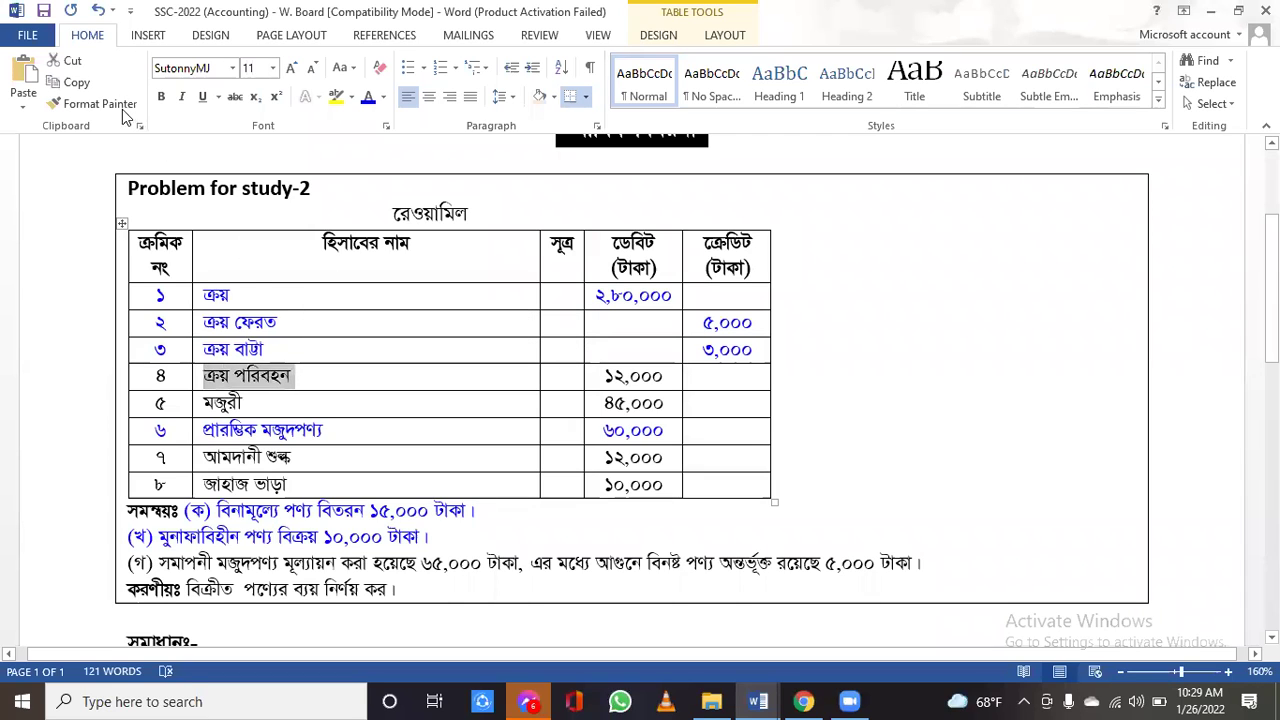
{"action": "left_click", "coordinate": [78, 84]}
- Colour row ৪ of the রেওয়ামিল table blue, from its serial number through its debit amount
{"action": "left_click", "coordinate": [156, 376]}
{"action": "left_click_drag", "start_coordinate": [177, 374], "coordinate": [629, 377]}
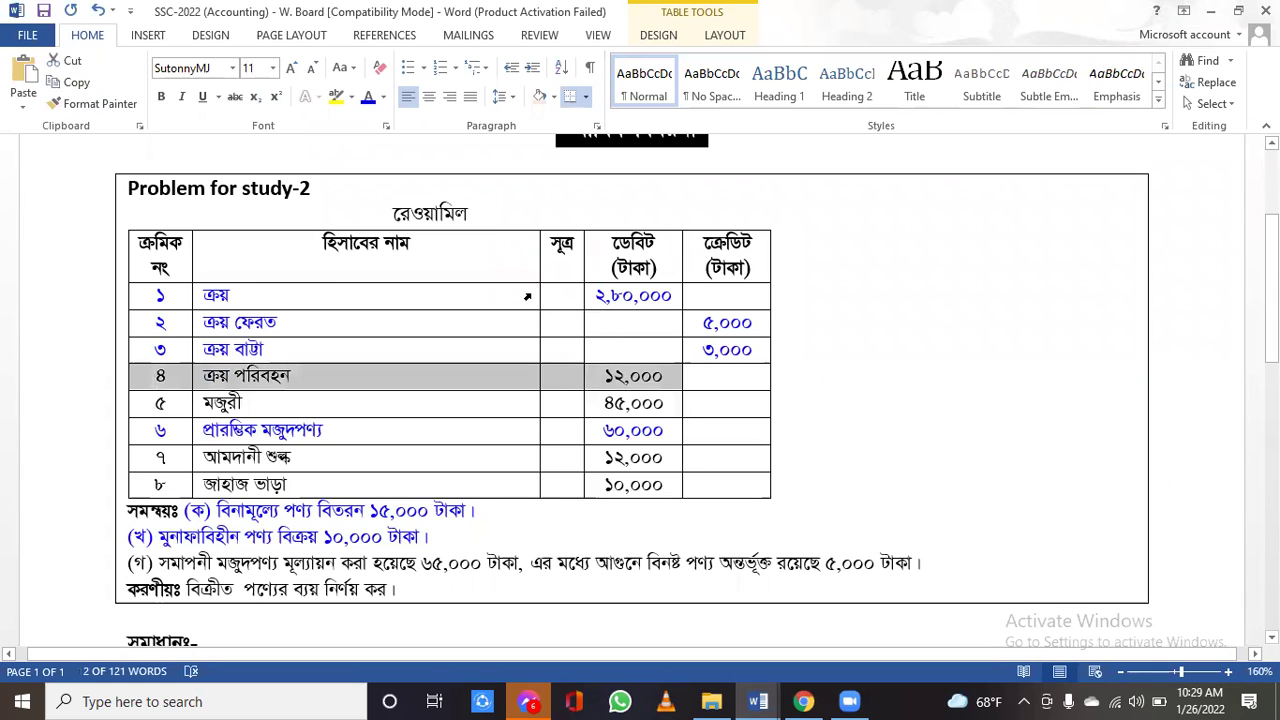
{"action": "left_click", "coordinate": [368, 100]}
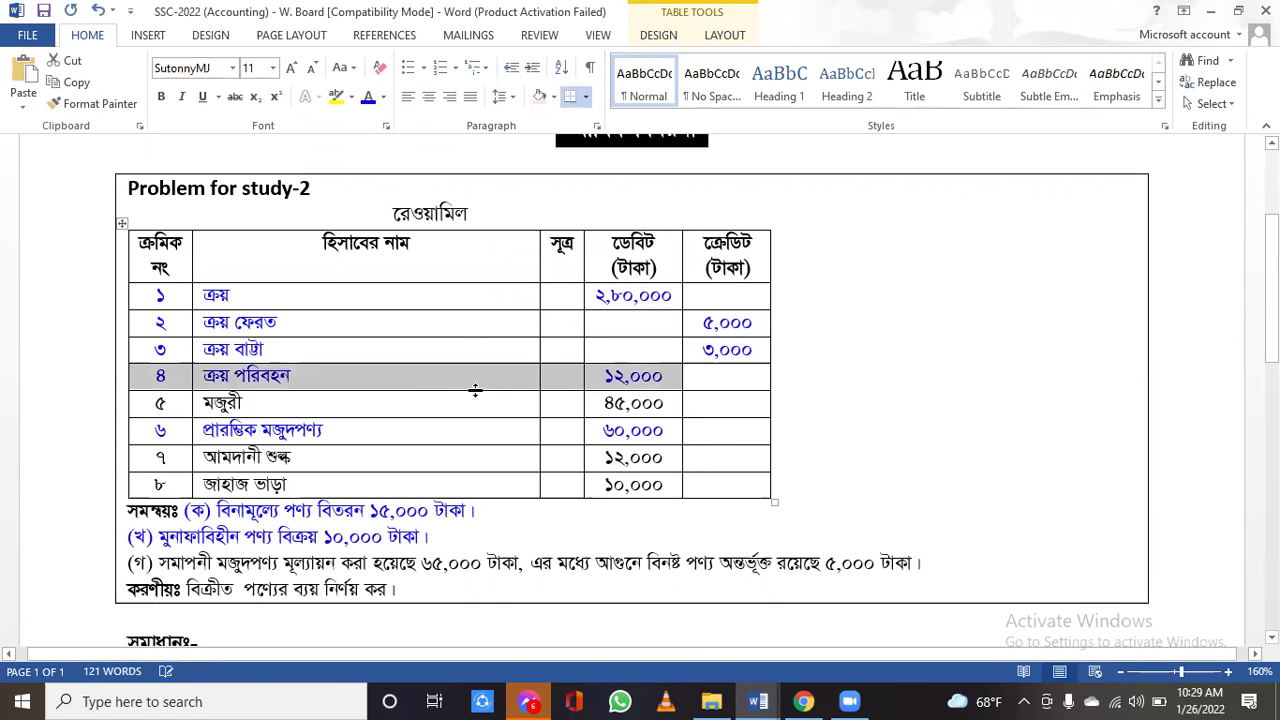
- Paste ক্রয় পরিবহন without underlining in the বিবরণ column, leaving two blank lines below আগুনে বিনষ্ট পণ্য
{"action": "scroll", "coordinate": [476, 392], "scroll_direction": "down", "scroll_amount": 8}
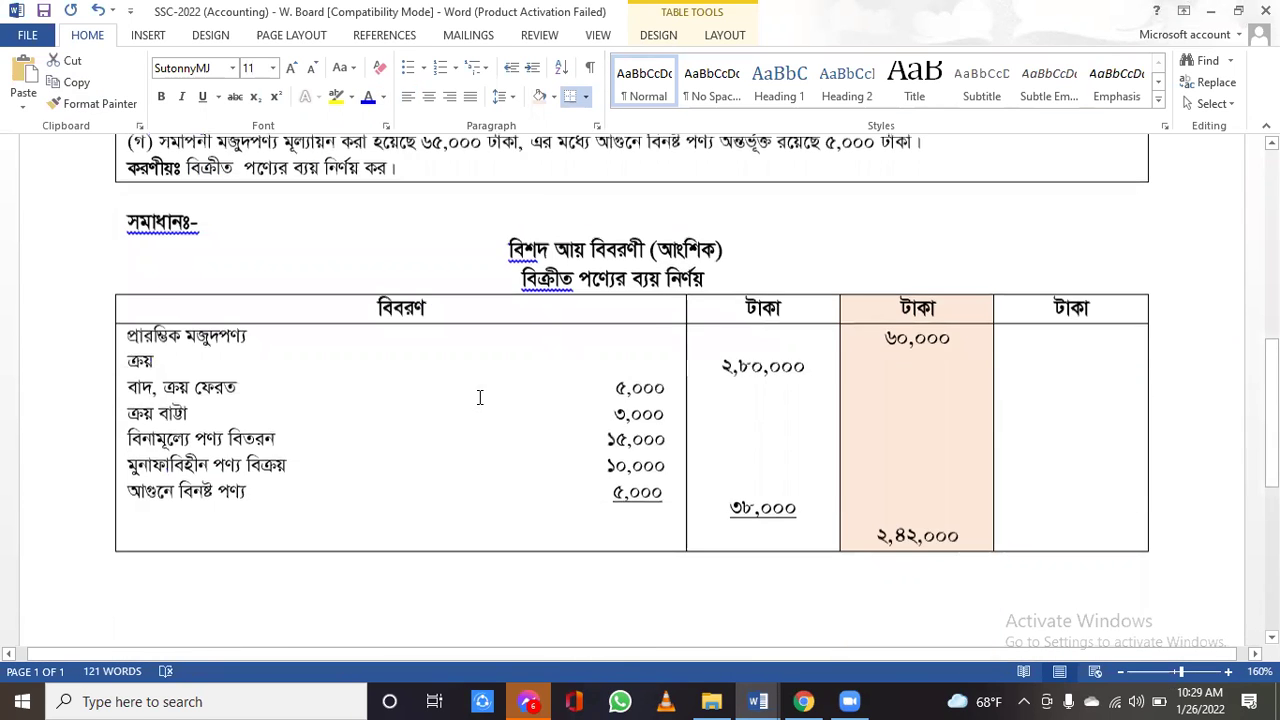
{"action": "left_click", "coordinate": [668, 432]}
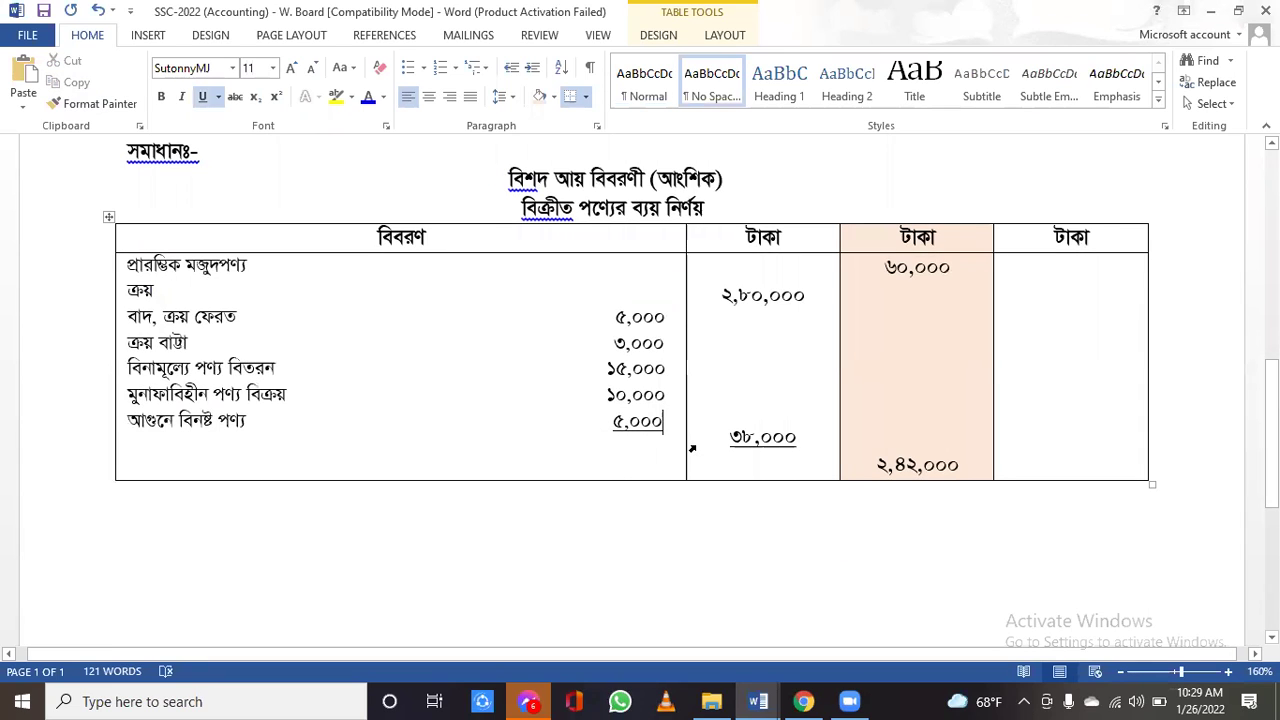
{"action": "key", "text": "Return"}
{"action": "key", "text": "Return"}
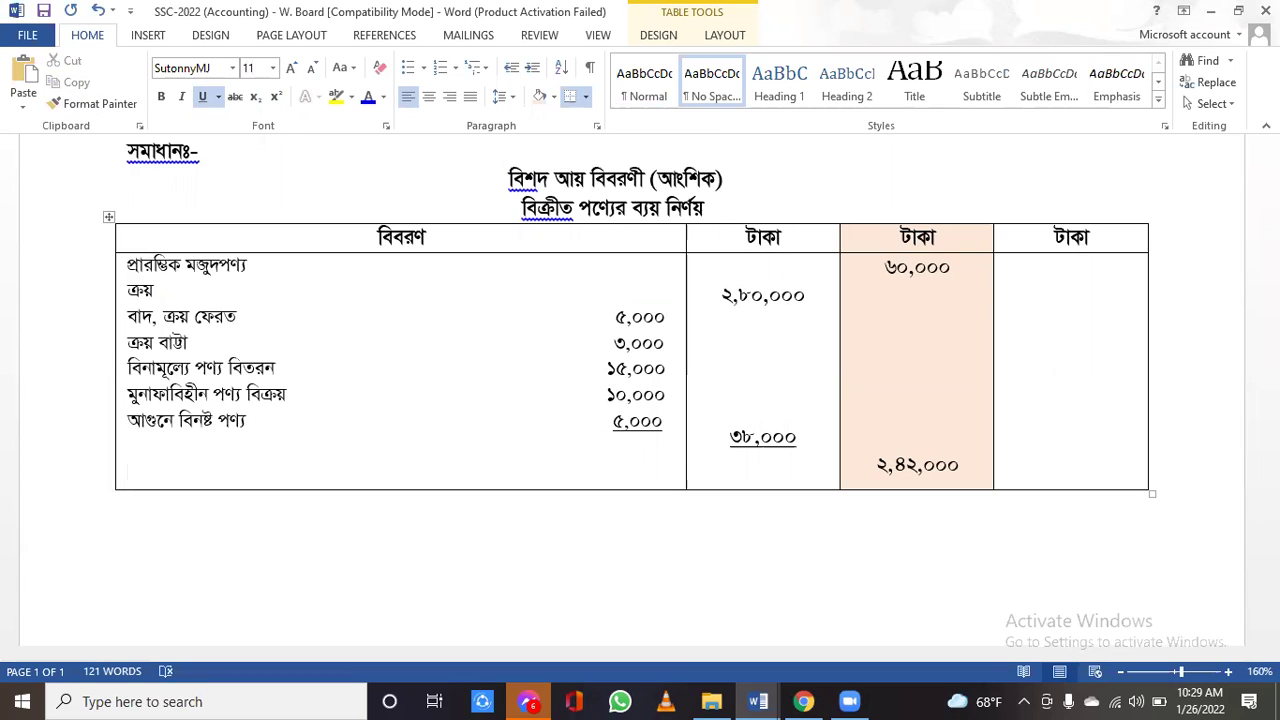
{"action": "key", "text": "Return"}
{"action": "left_click", "coordinate": [202, 96]}
{"action": "left_click", "coordinate": [26, 78]}
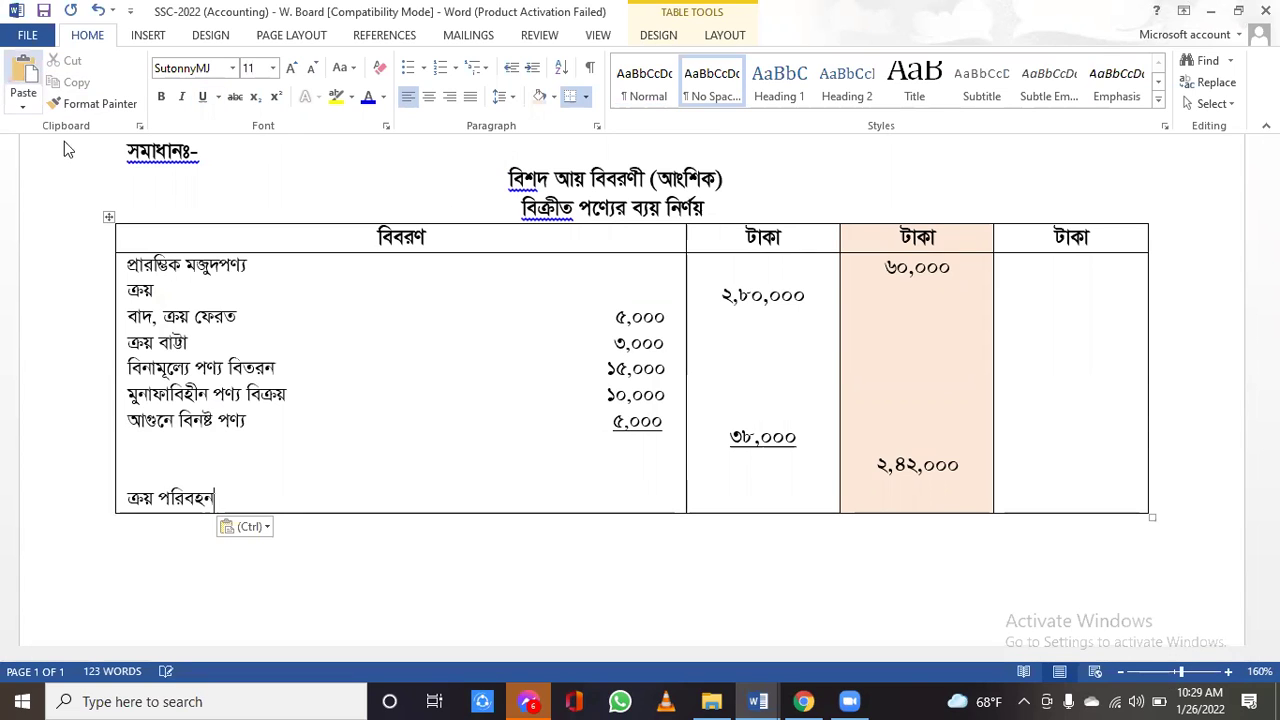
- Enter ১২,০০০ for ক্রয় পরিবহন below ২,৪২,০০০ in the shaded টাকা column
{"action": "left_click", "coordinate": [977, 470]}
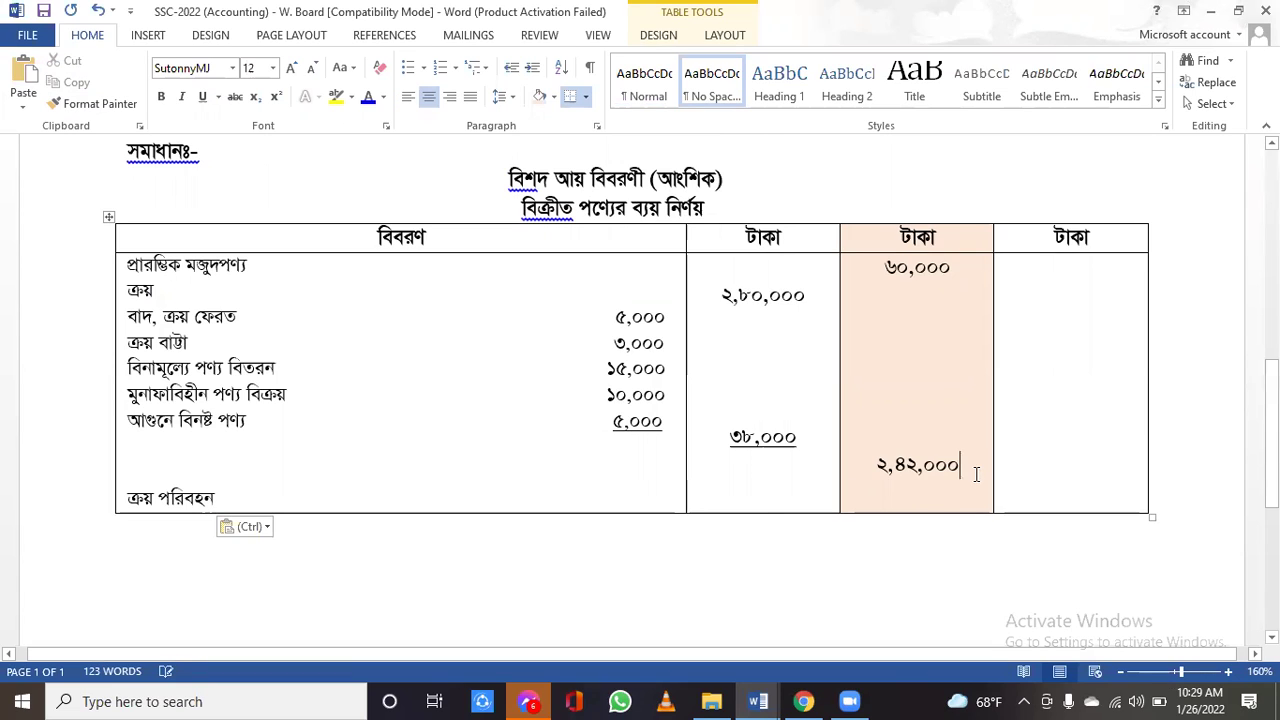
{"action": "key", "text": "Return"}
{"action": "type", "text": "১২,০০০"}
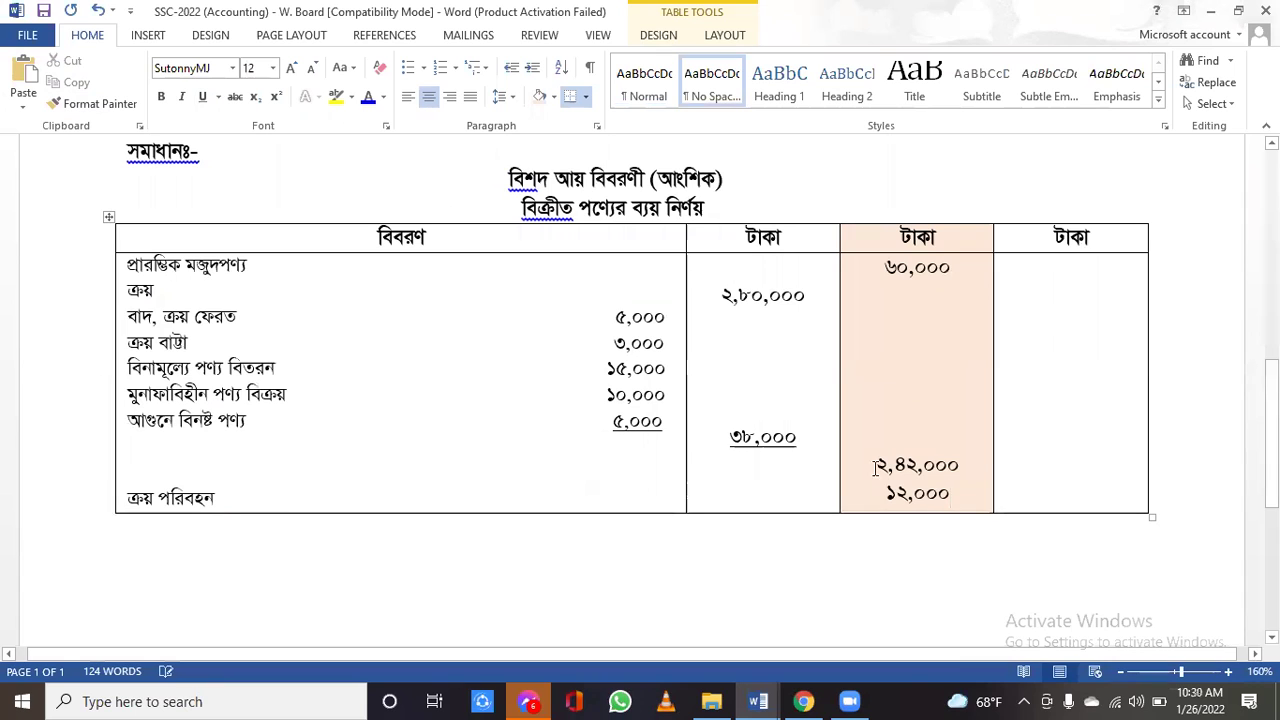
- Copy মজুরী from row ৫ of the রেওয়ামিল table and colour that row blue through its debit amount
{"action": "scroll", "coordinate": [491, 416], "scroll_direction": "up", "scroll_amount": 8}
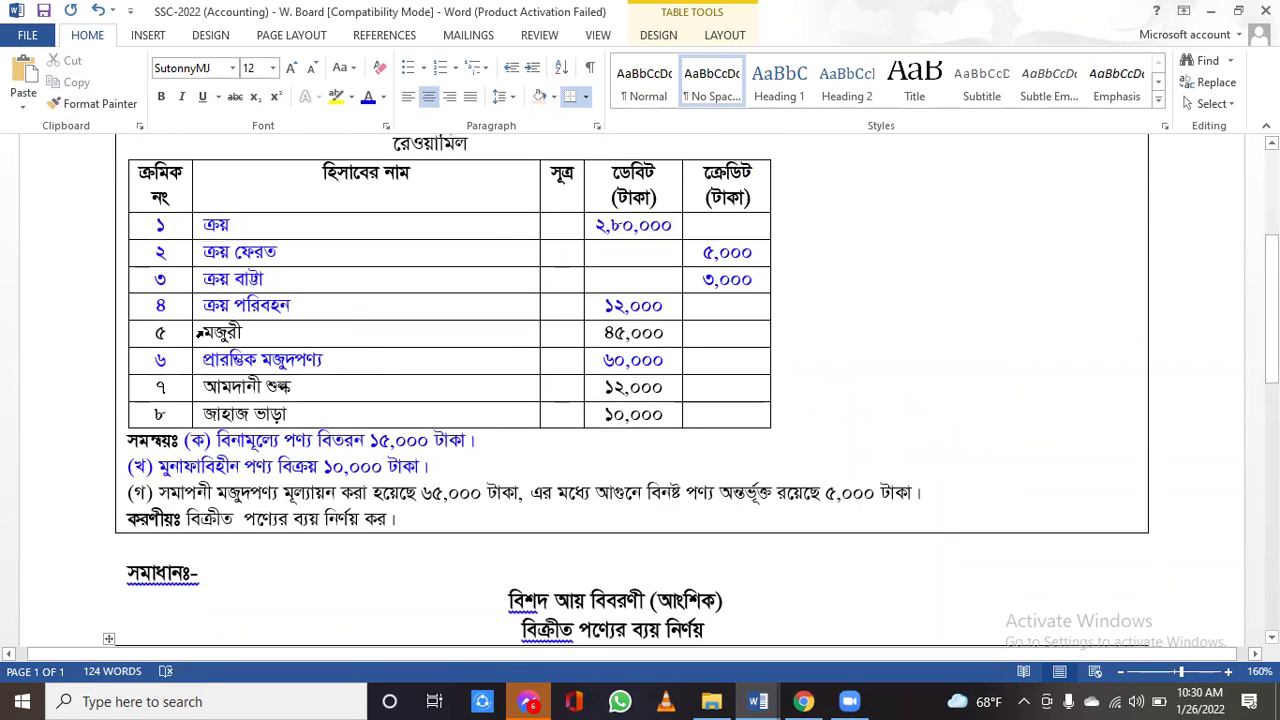
{"action": "left_click_drag", "start_coordinate": [205, 331], "coordinate": [242, 333]}
{"action": "key", "text": "ctrl+c"}
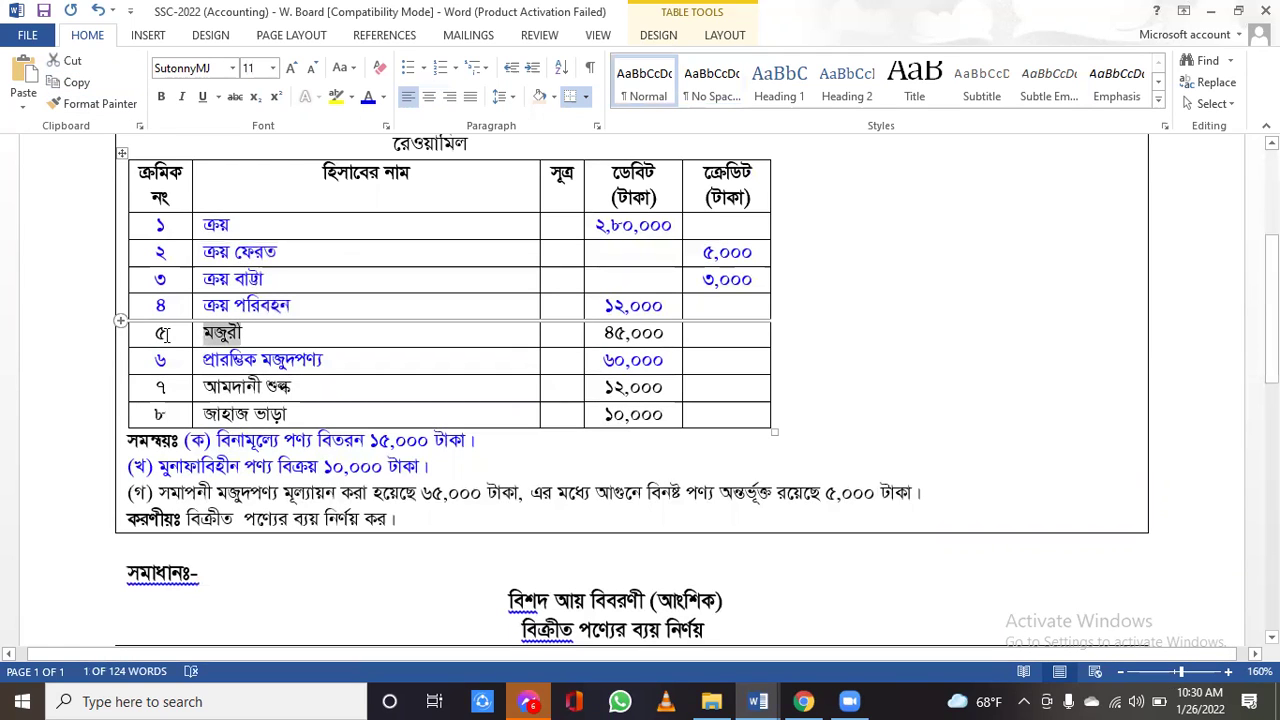
{"action": "left_click_drag", "start_coordinate": [158, 332], "coordinate": [619, 328]}
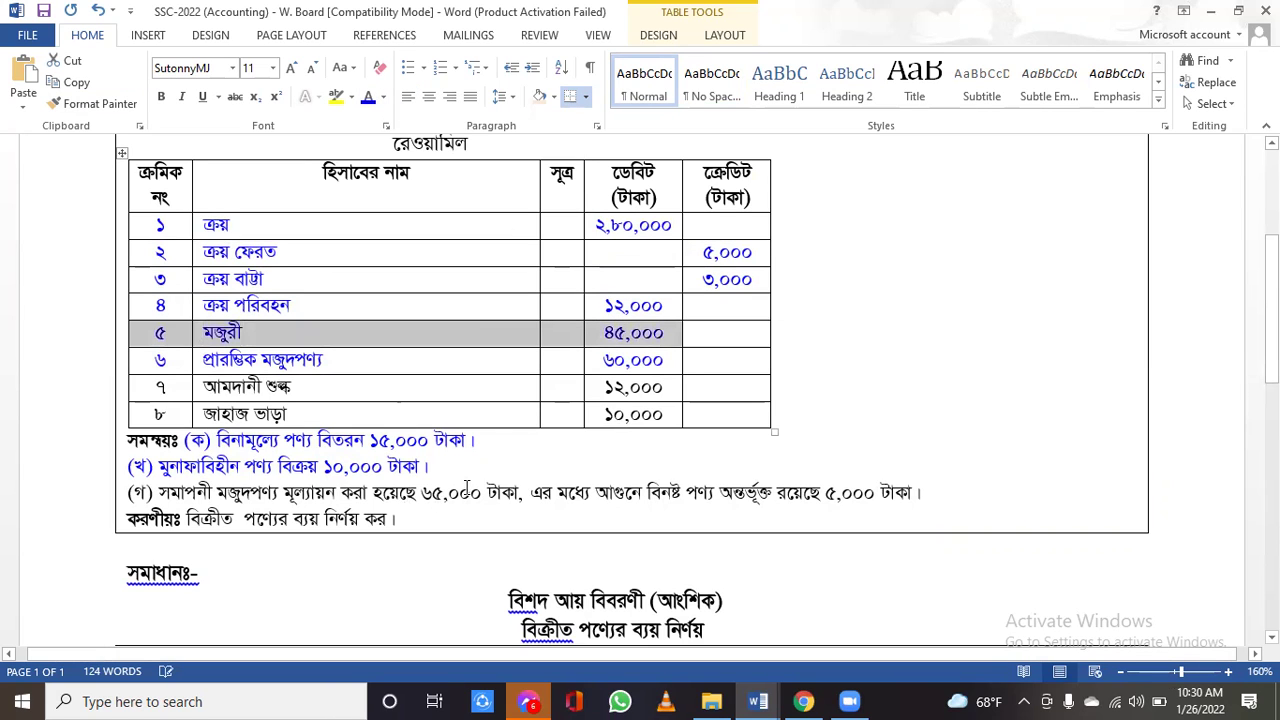
- Paste মজুরী on a new line below ক্রয় পরিবহন in the বিবরণ column
{"action": "scroll", "coordinate": [547, 444], "scroll_direction": "down", "scroll_amount": 5}
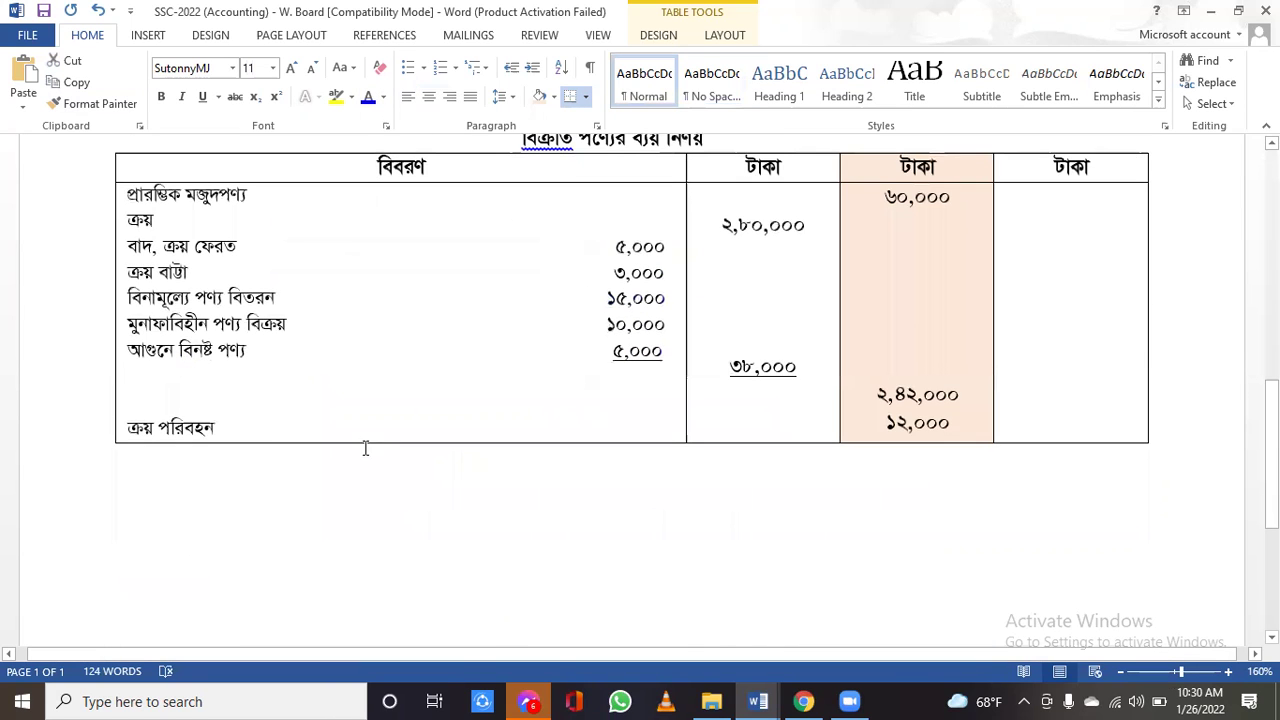
{"action": "left_click", "coordinate": [240, 428]}
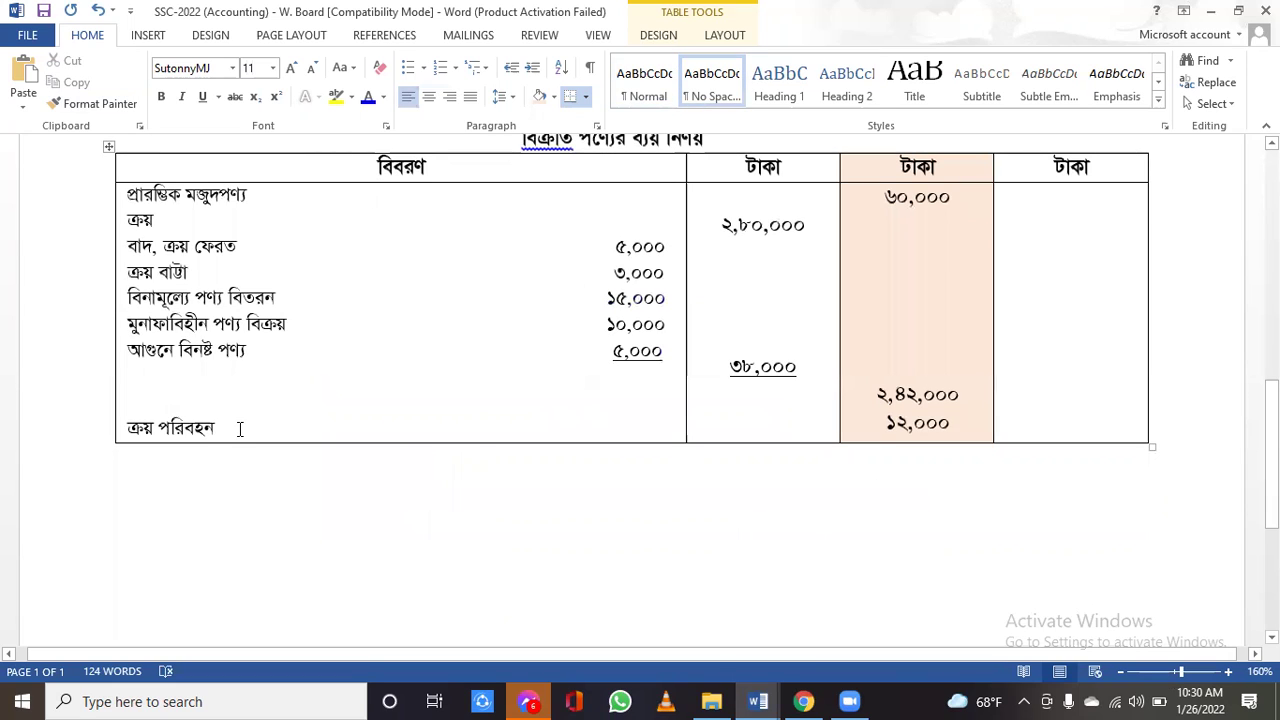
{"action": "key", "text": "Return"}
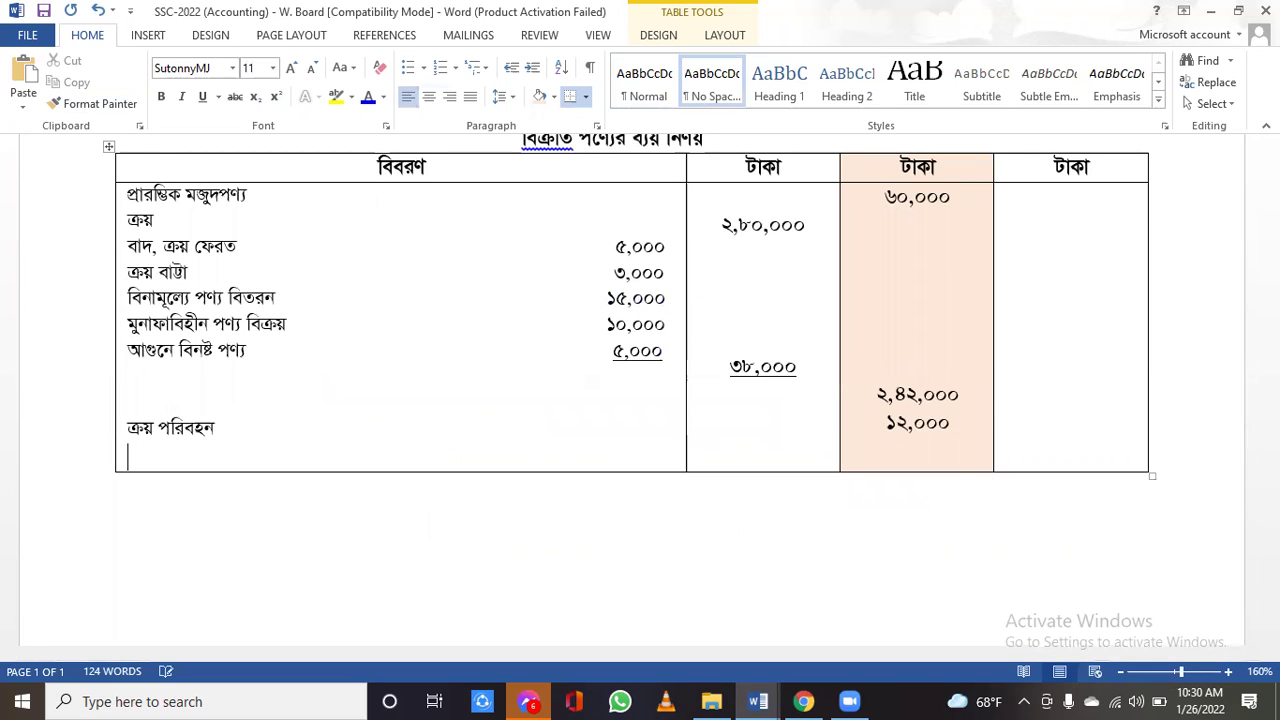
{"action": "left_click", "coordinate": [28, 78]}
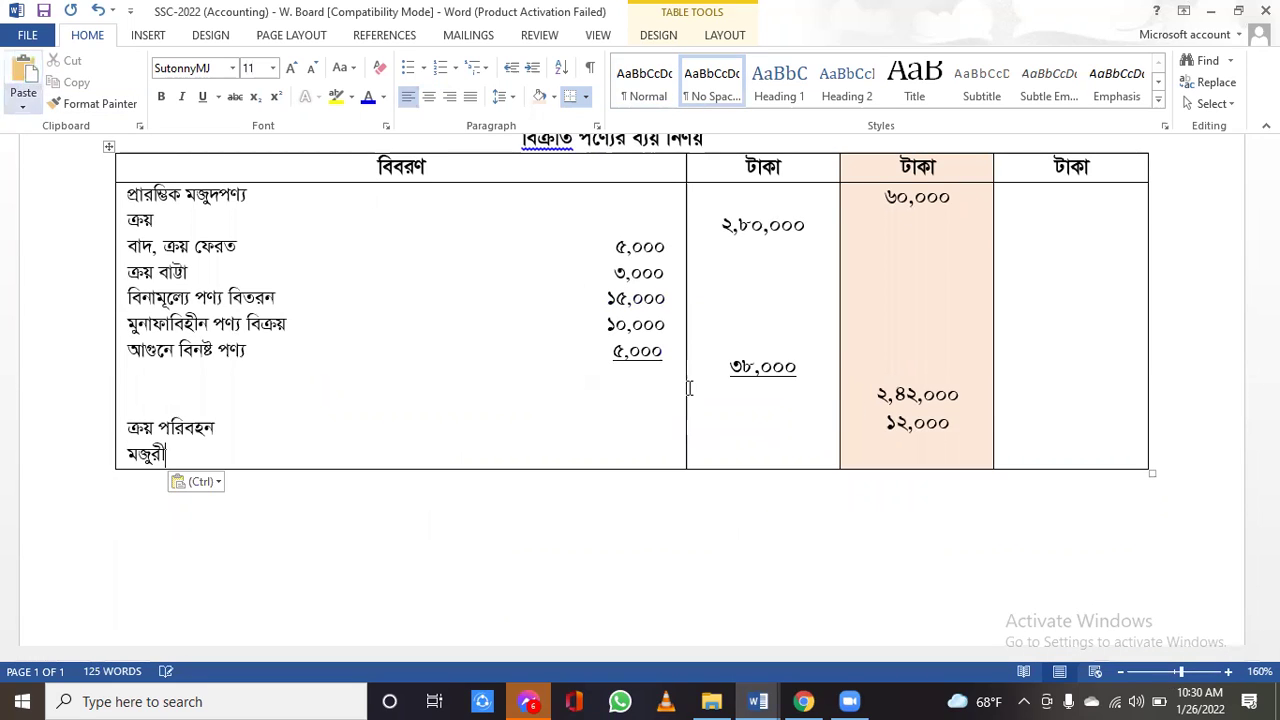
- Enter ৪৫,০০০ for মজুরী below ১২,০০০ in the shaded টাকা column
{"action": "left_click", "coordinate": [989, 436]}
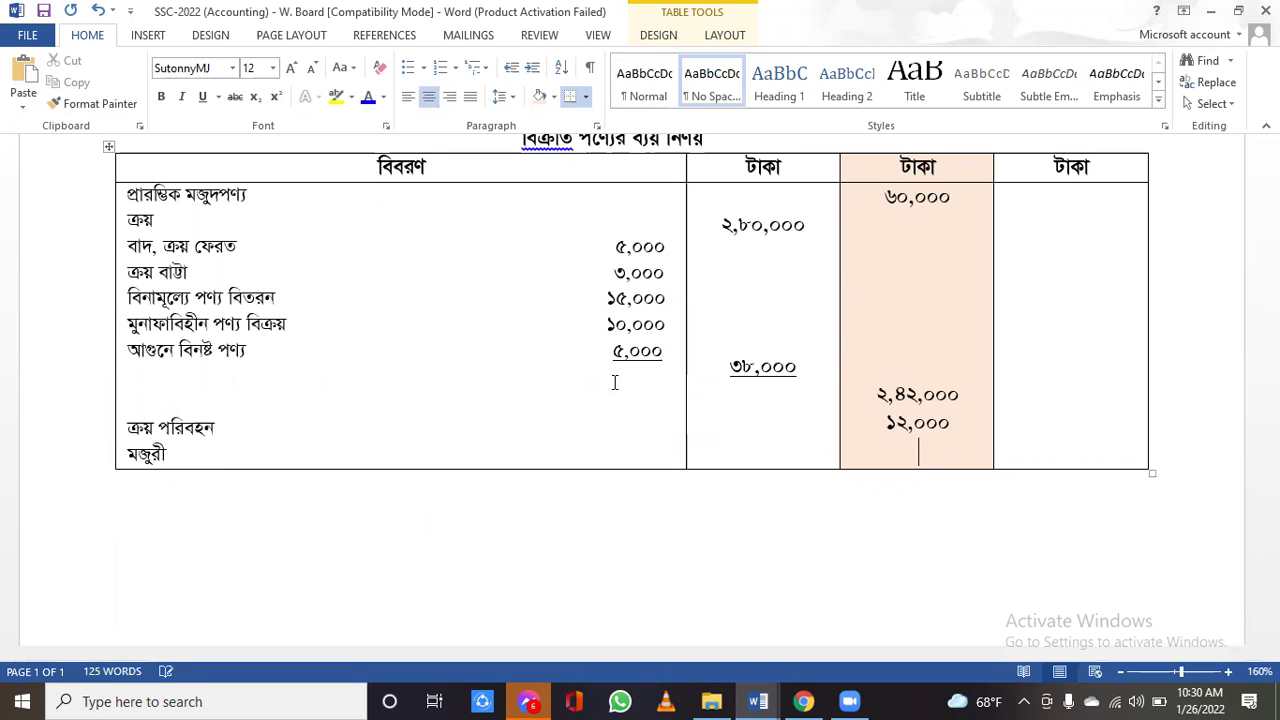
{"action": "scroll", "coordinate": [491, 376], "scroll_direction": "up", "scroll_amount": 3}
{"action": "scroll", "coordinate": [491, 376], "scroll_direction": "up", "scroll_amount": 3}
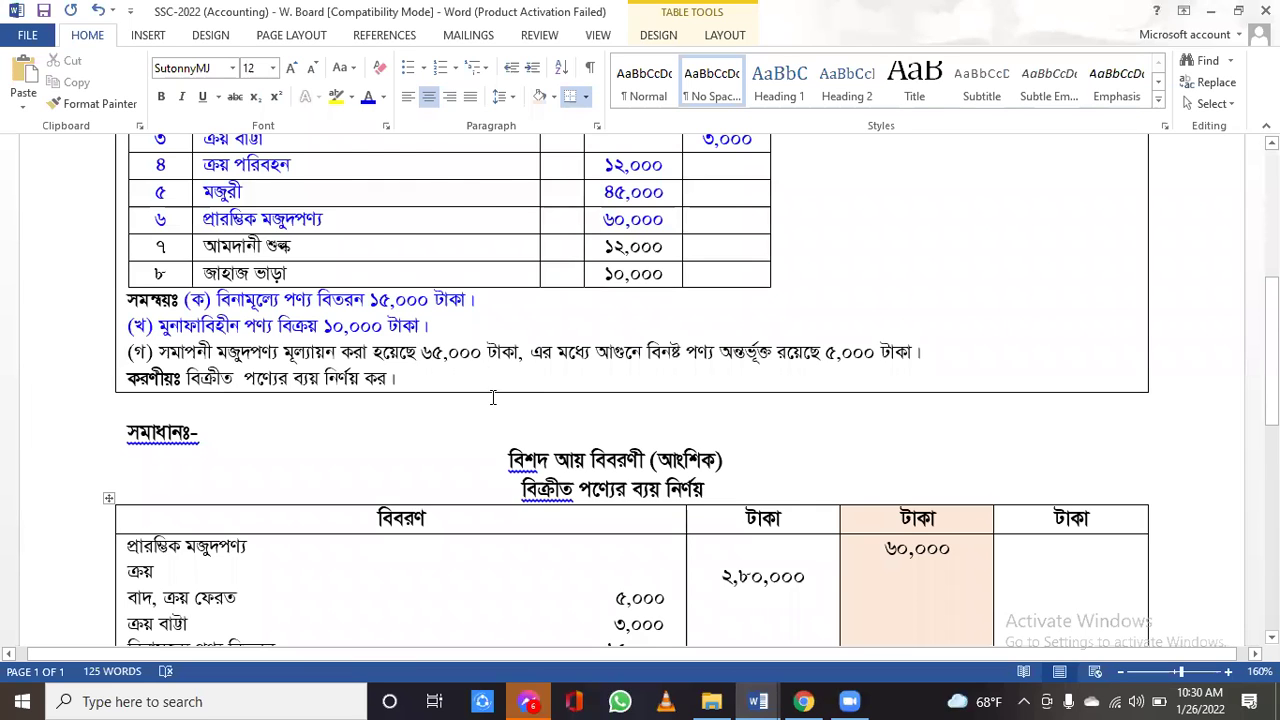
{"action": "scroll", "coordinate": [493, 398], "scroll_direction": "down", "scroll_amount": 10}
{"action": "type", "text": "45,000"}
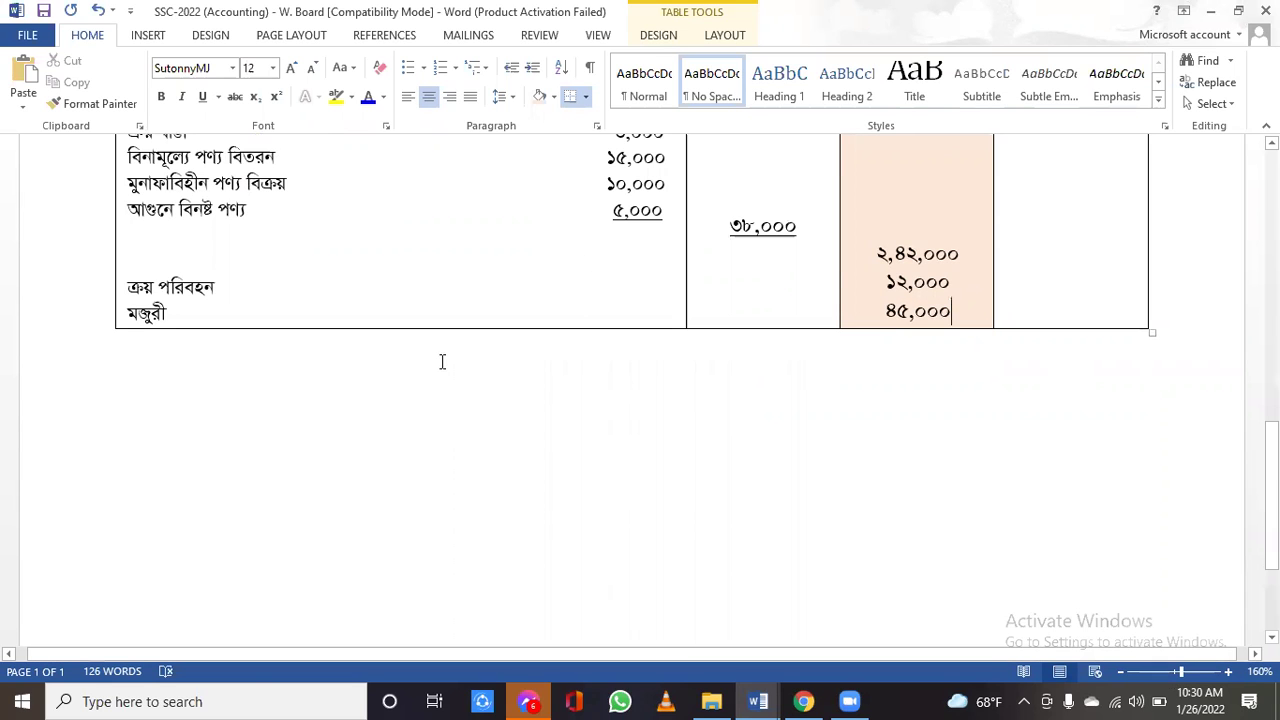
- Copy the account name আমদানী শুল্ক from row ৭ of the রেওয়ামিল table
{"action": "scroll", "coordinate": [443, 363], "scroll_direction": "up", "scroll_amount": 6}
{"action": "scroll", "coordinate": [443, 360], "scroll_direction": "up", "scroll_amount": 5}
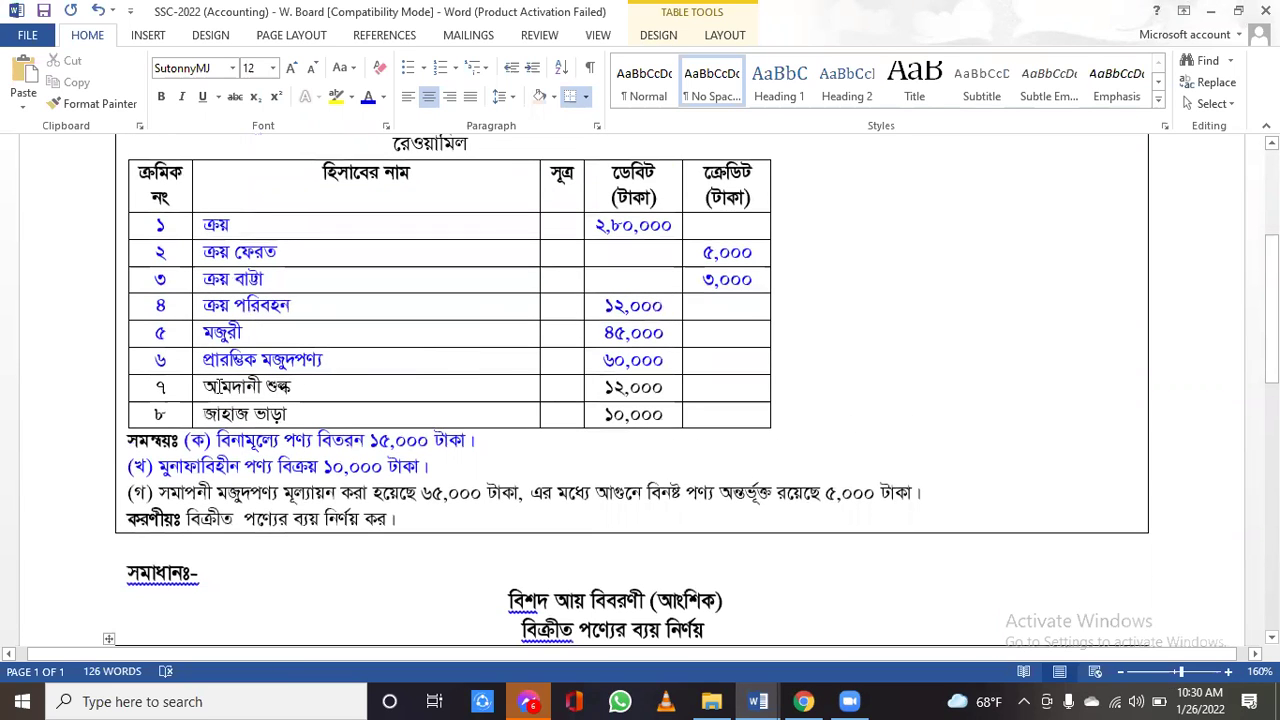
{"action": "left_click_drag", "start_coordinate": [205, 386], "coordinate": [307, 383]}
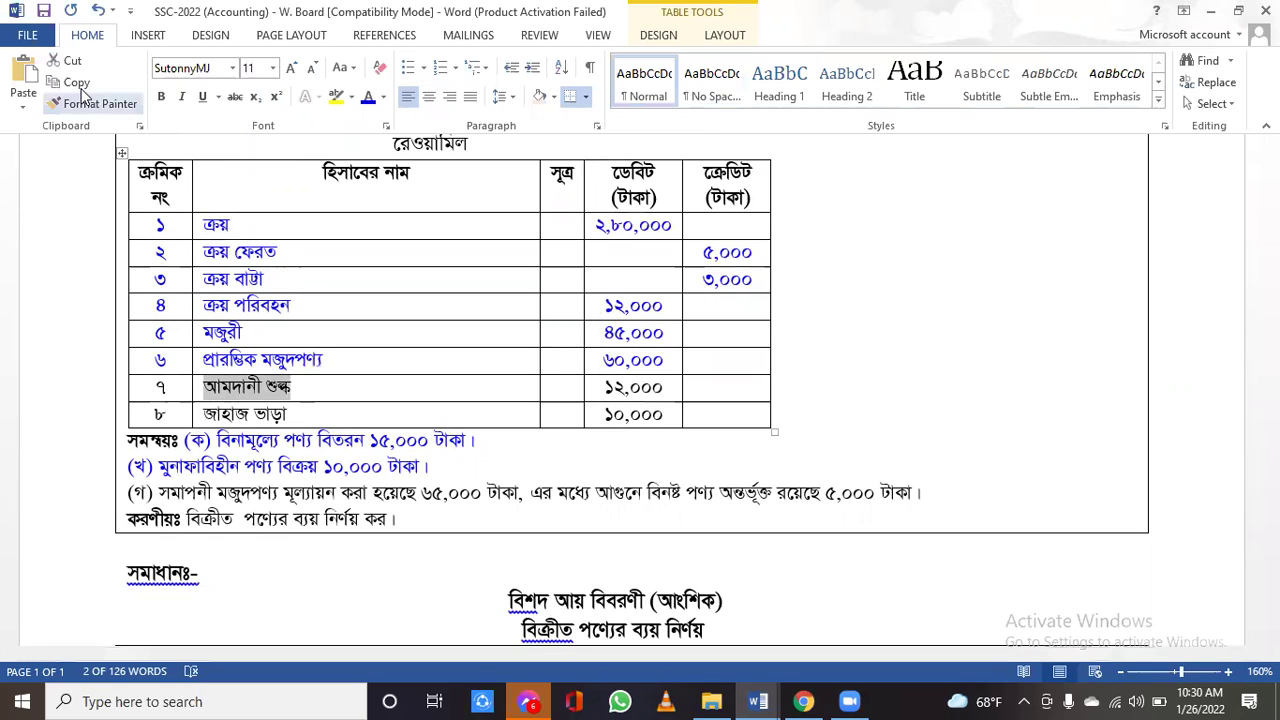
{"action": "left_click", "coordinate": [80, 90]}
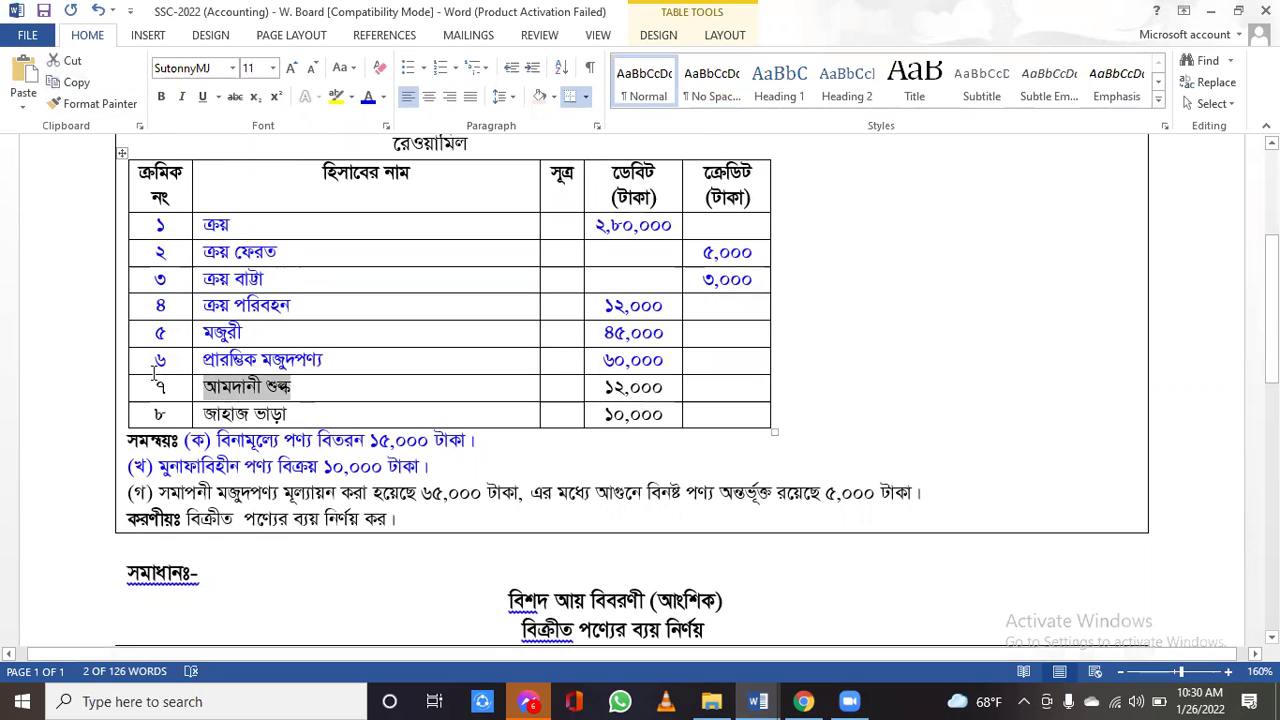
- Colour row ৭ of the রেওয়ামিল table blue through its debit amount and paste আমদানী শুল্ক on a new line below মজুরী in the বিবরণ column
{"action": "left_click_drag", "start_coordinate": [183, 387], "coordinate": [580, 372]}
{"action": "left_click", "coordinate": [540, 340]}
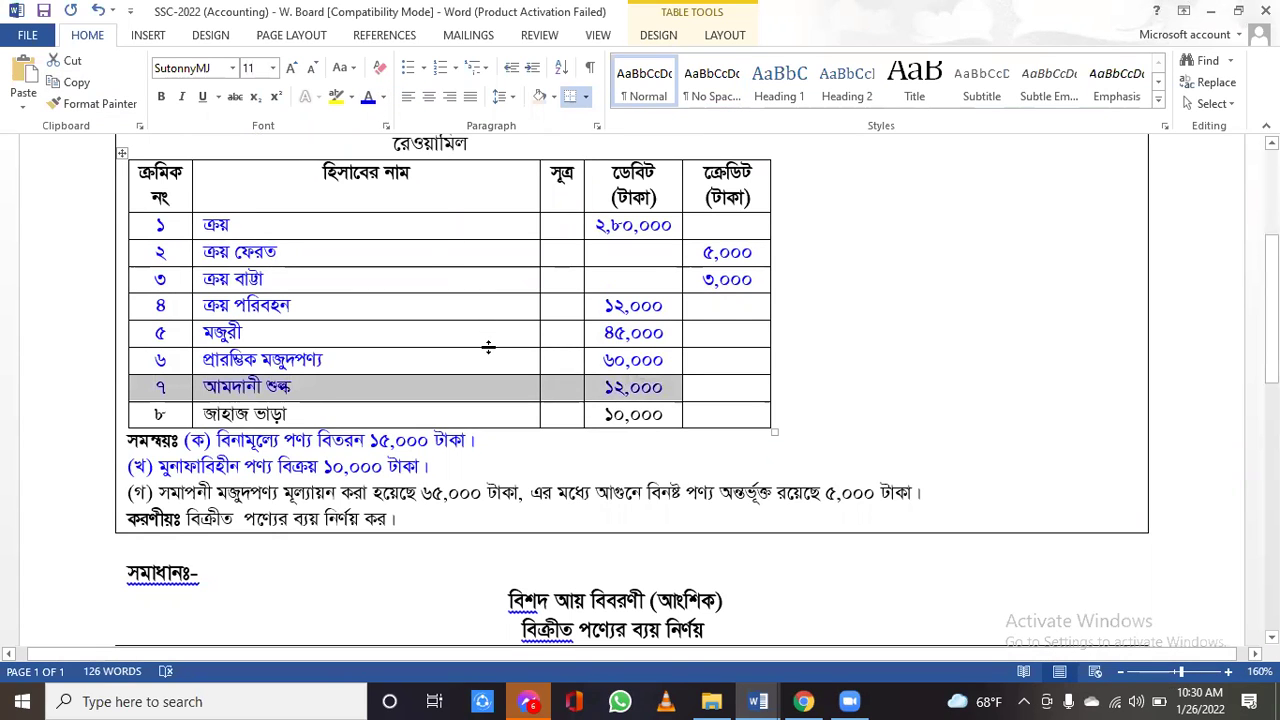
{"action": "scroll", "coordinate": [492, 400], "scroll_direction": "down", "scroll_amount": 6}
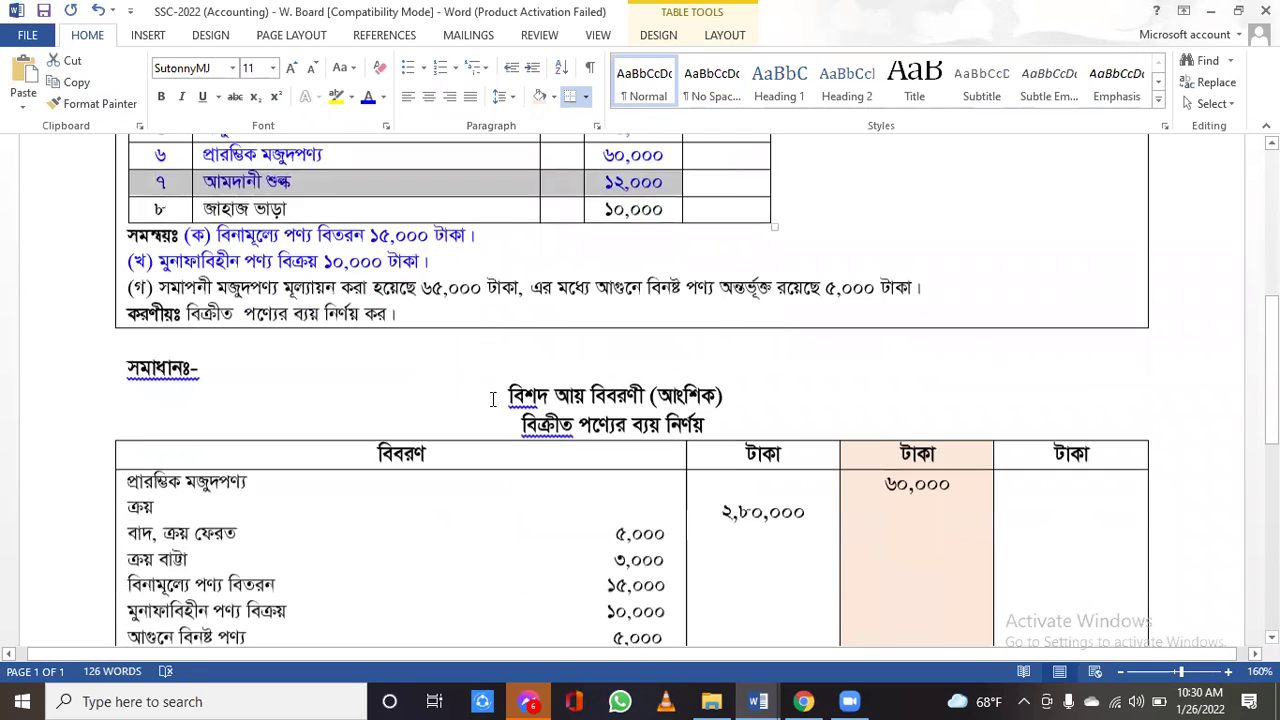
{"action": "scroll", "coordinate": [492, 400], "scroll_direction": "down", "scroll_amount": 1}
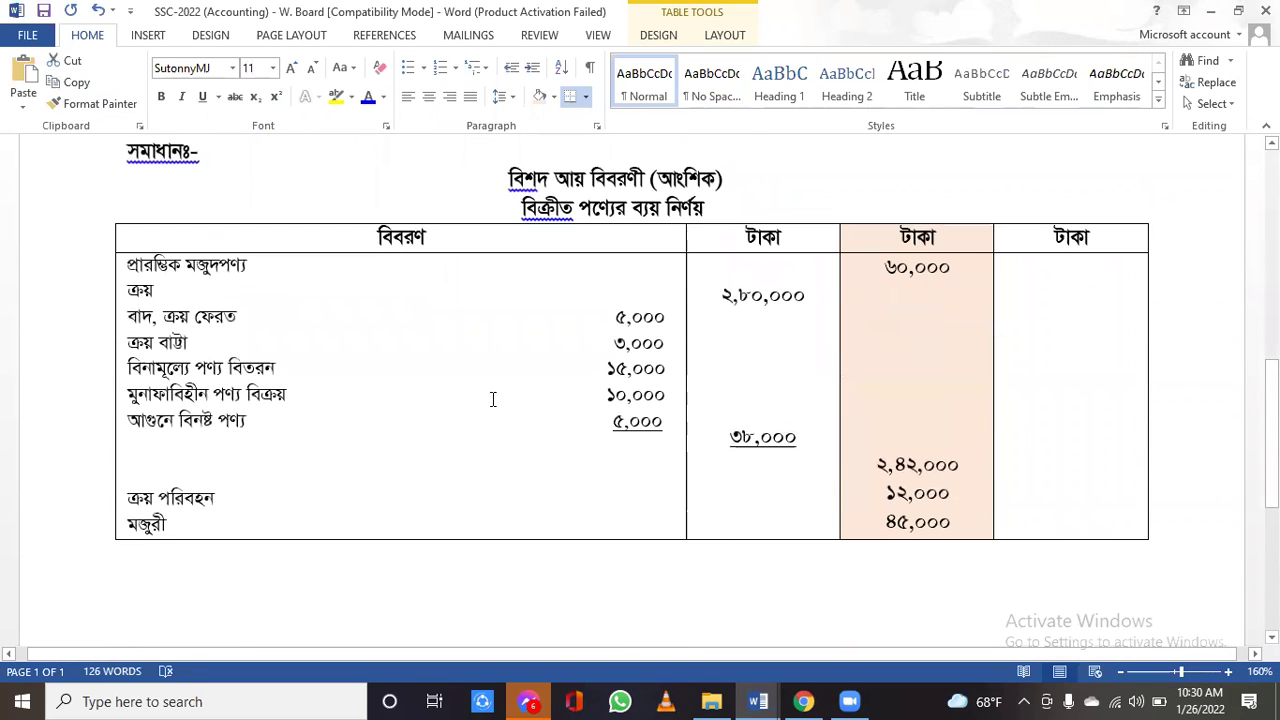
{"action": "left_click", "coordinate": [181, 523]}
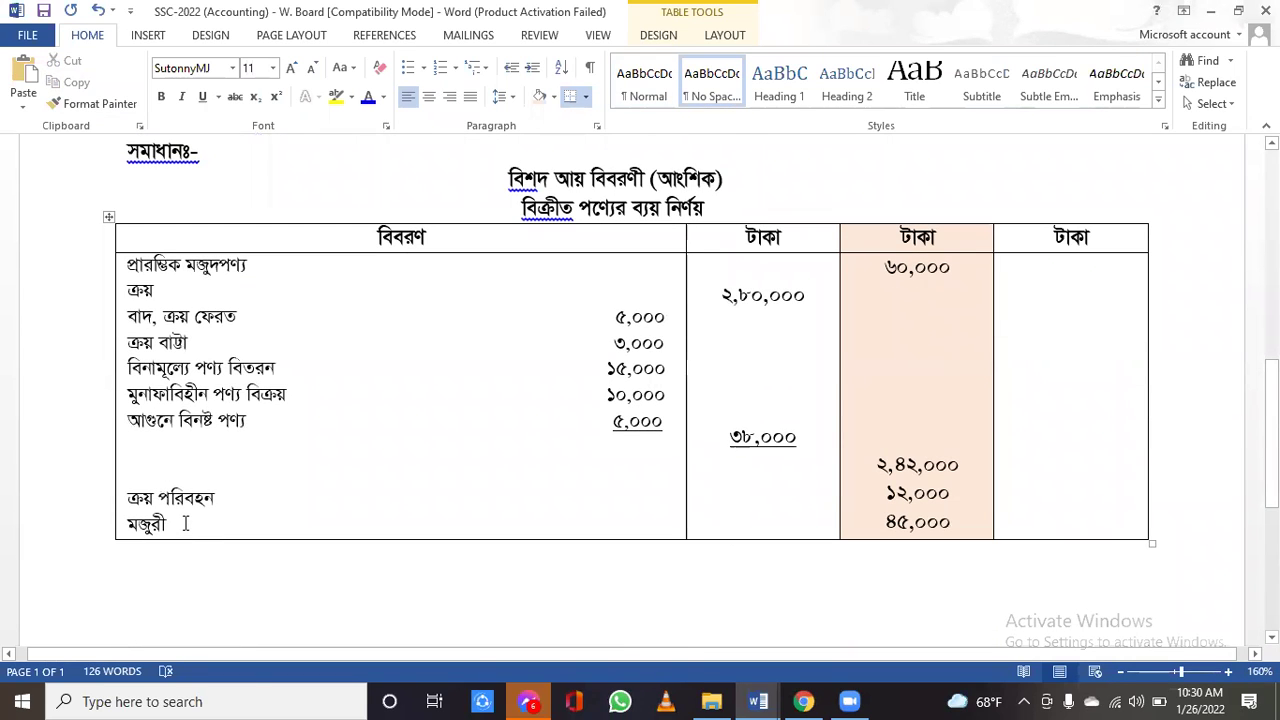
{"action": "key", "text": "Return"}
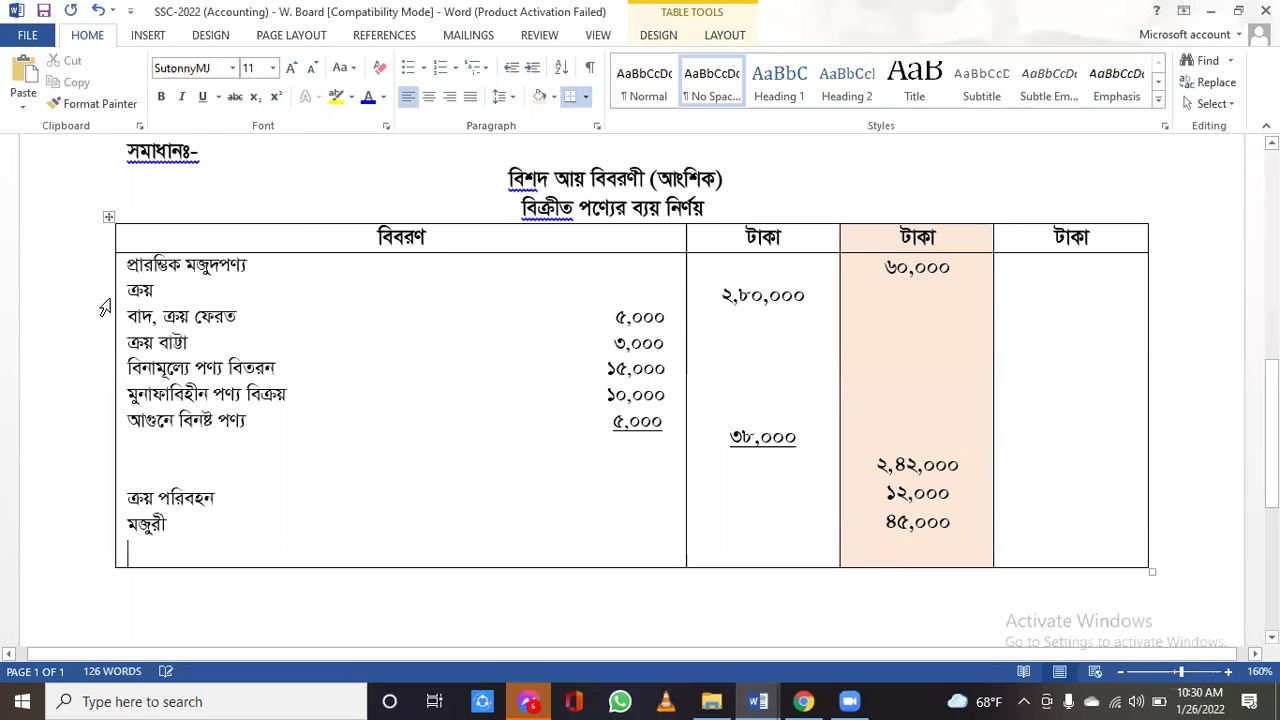
{"action": "left_click", "coordinate": [25, 80]}
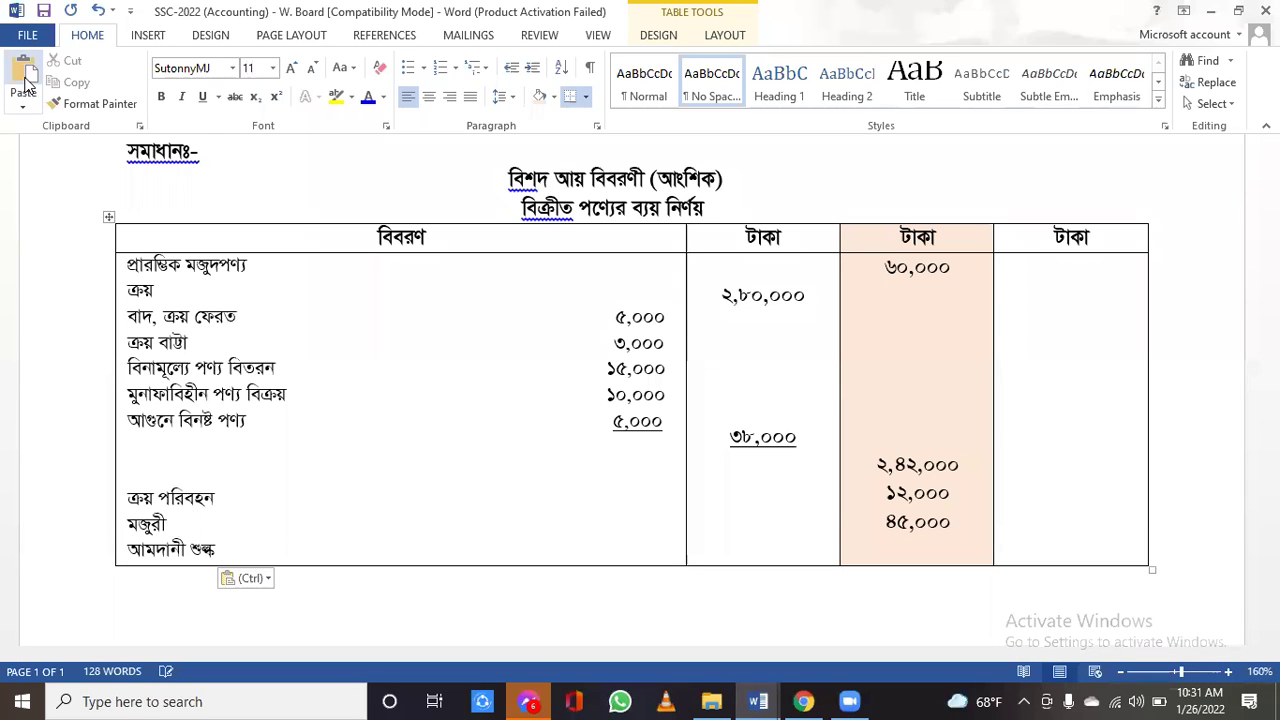
- Enter ১২,০০০ for আমদানী শুল্ক below ৪৫,০০০ in the shaded টাকা column
{"action": "left_click", "coordinate": [976, 525]}
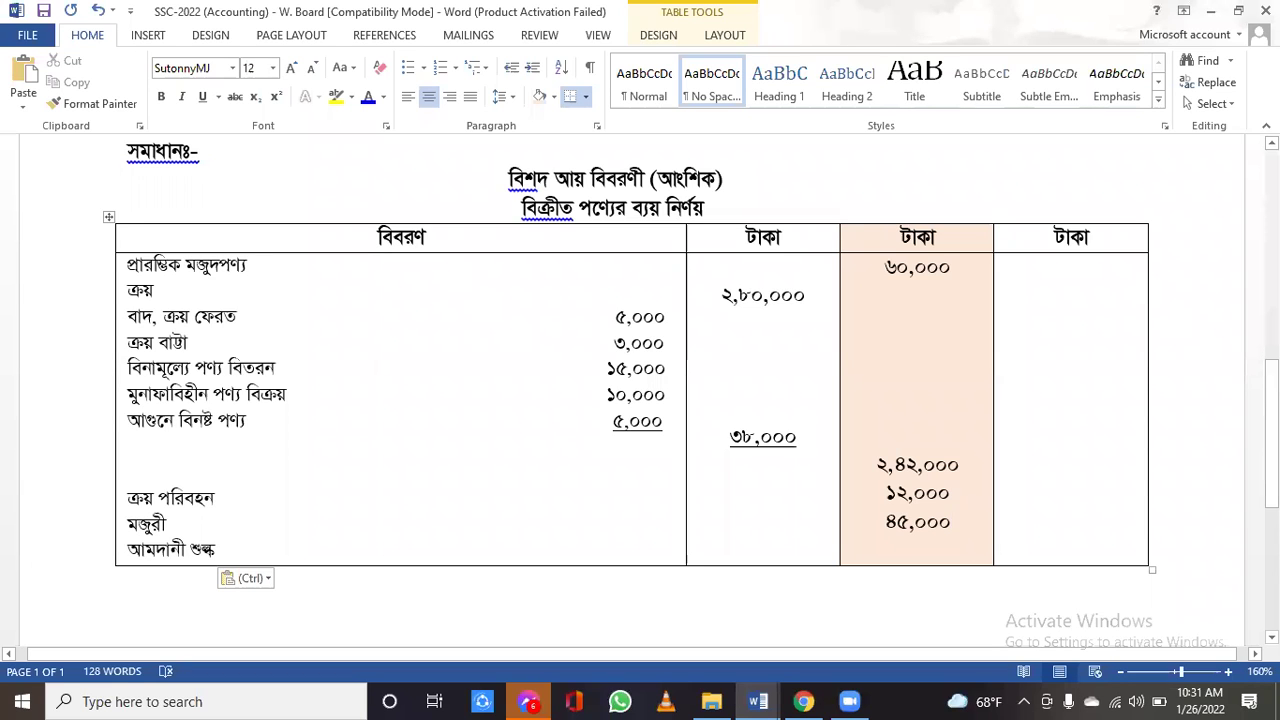
{"action": "scroll", "coordinate": [626, 461], "scroll_direction": "up", "scroll_amount": 5}
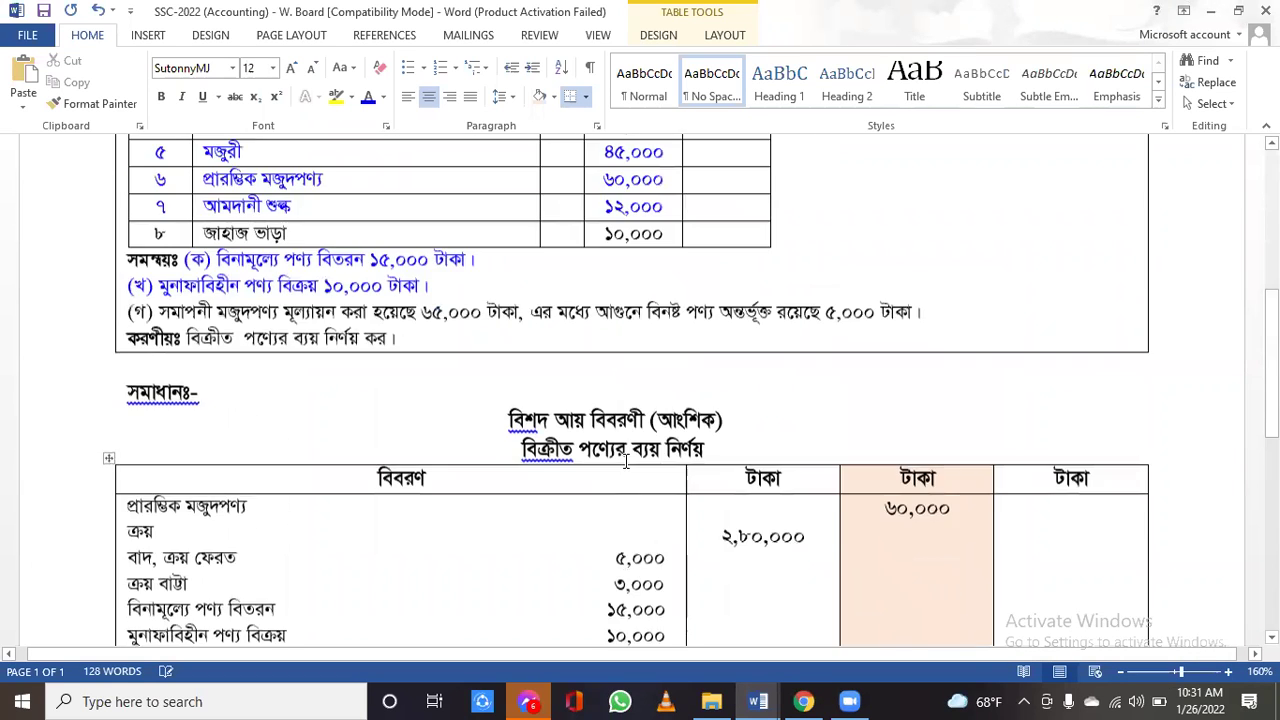
{"action": "scroll", "coordinate": [626, 461], "scroll_direction": "down", "scroll_amount": 6}
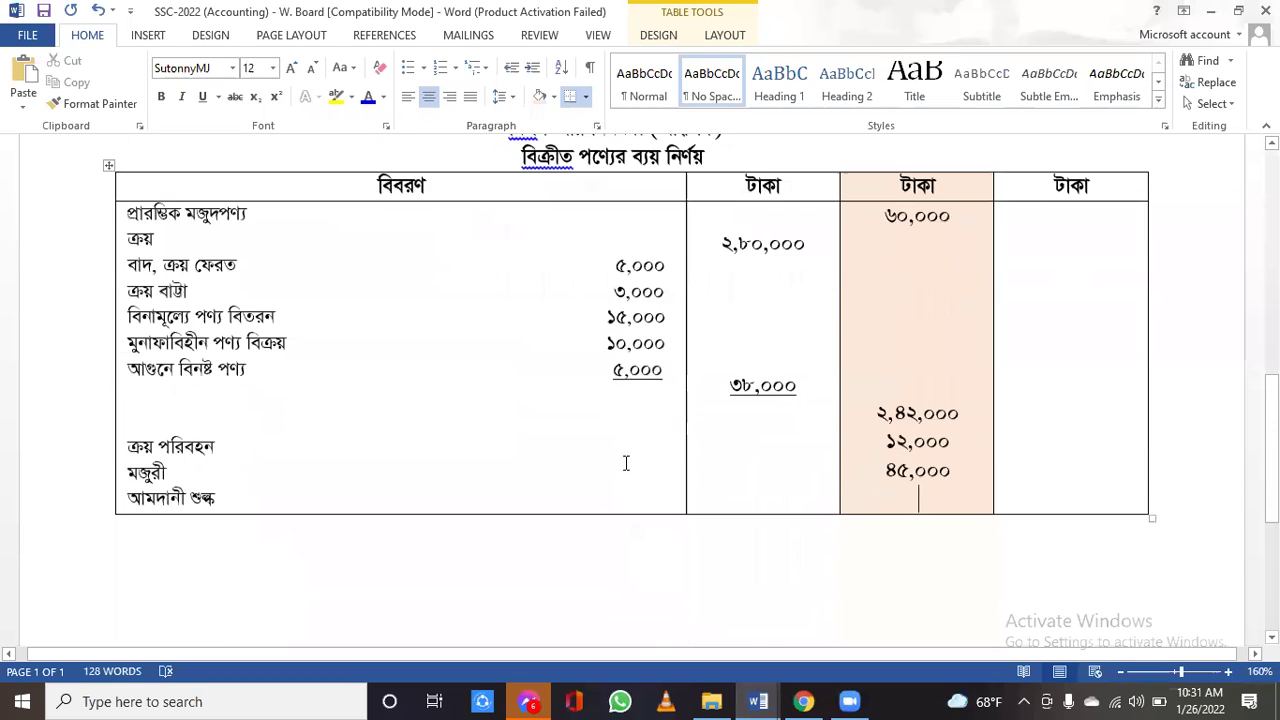
{"action": "type", "text": ",000"}
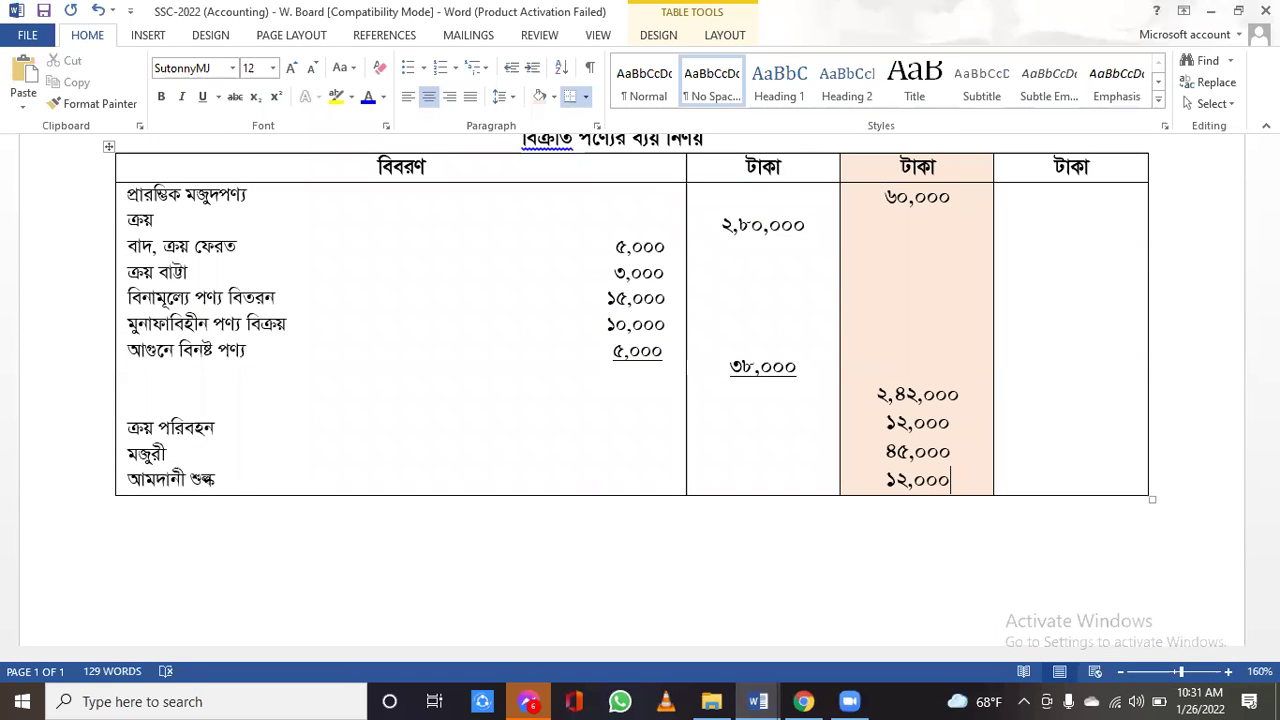
- Copy জাহাজ ভাড়া from row ৮ of the রেওয়ামিল table and colour that row blue through its debit amount
{"action": "scroll", "coordinate": [494, 429], "scroll_direction": "up", "scroll_amount": 6}
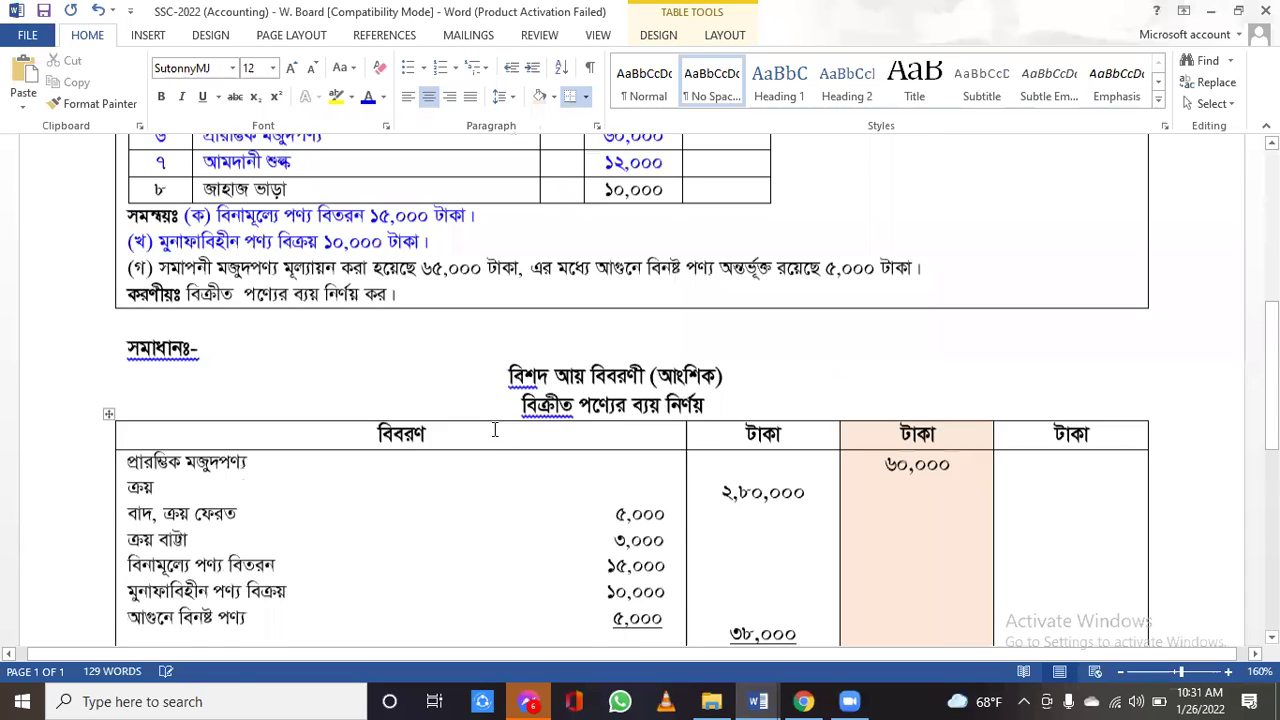
{"action": "scroll", "coordinate": [494, 429], "scroll_direction": "up", "scroll_amount": 1}
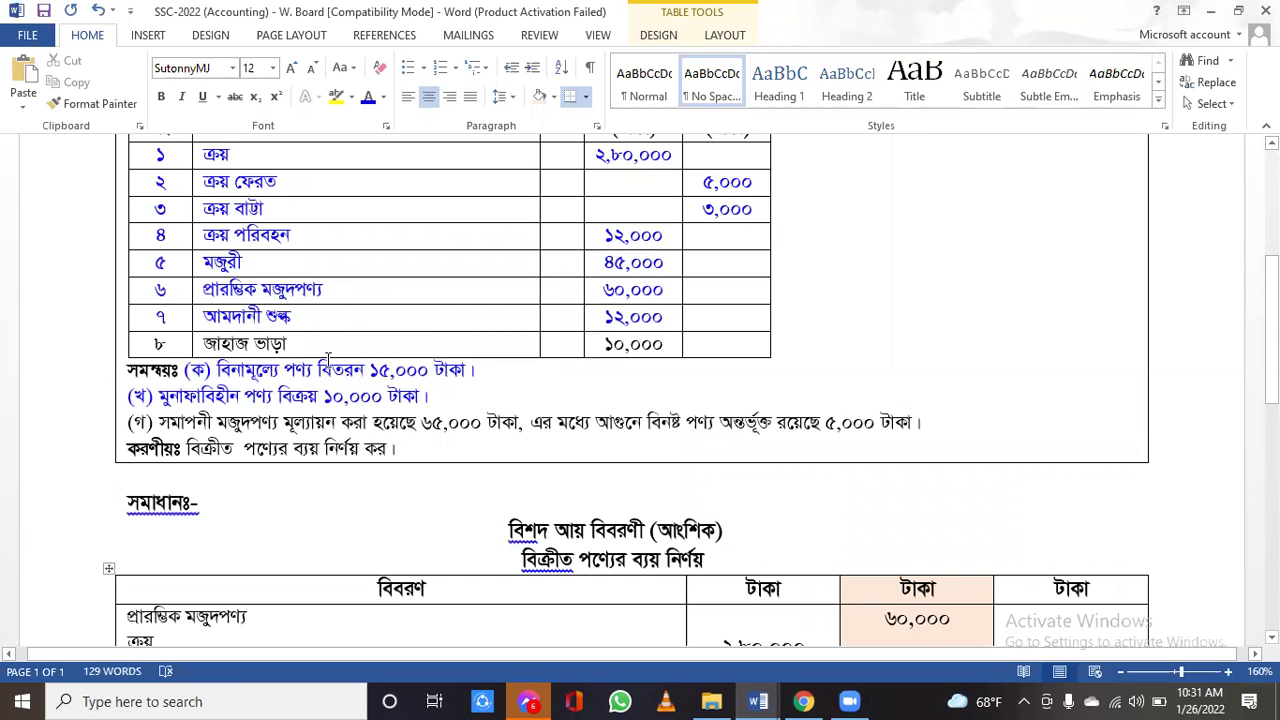
{"action": "left_click_drag", "start_coordinate": [207, 343], "coordinate": [296, 343]}
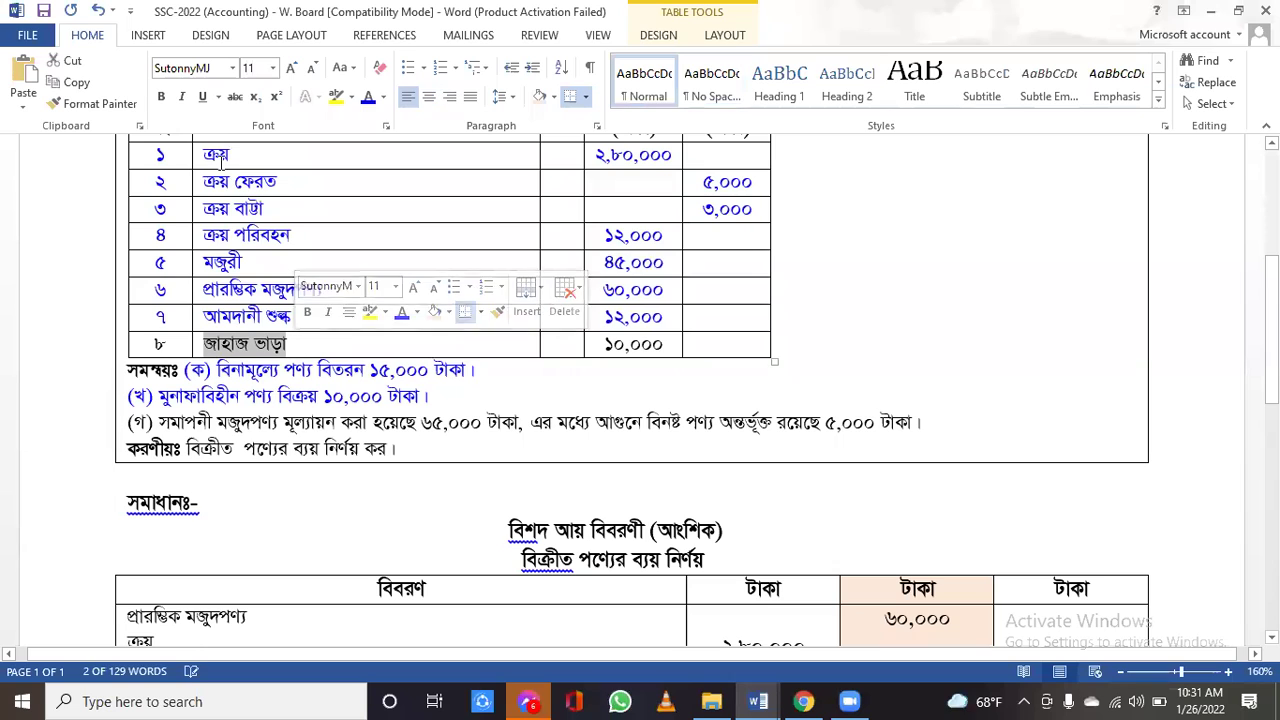
{"action": "left_click", "coordinate": [81, 85]}
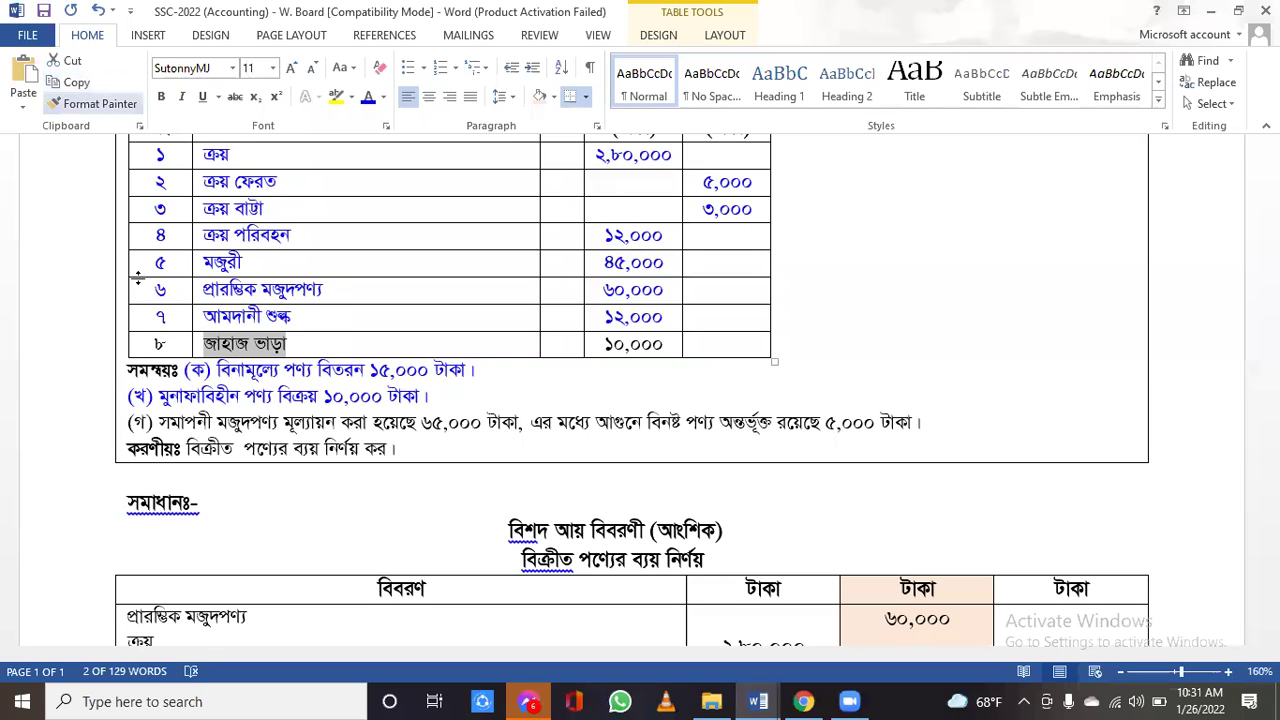
{"action": "left_click_drag", "start_coordinate": [155, 343], "coordinate": [650, 345]}
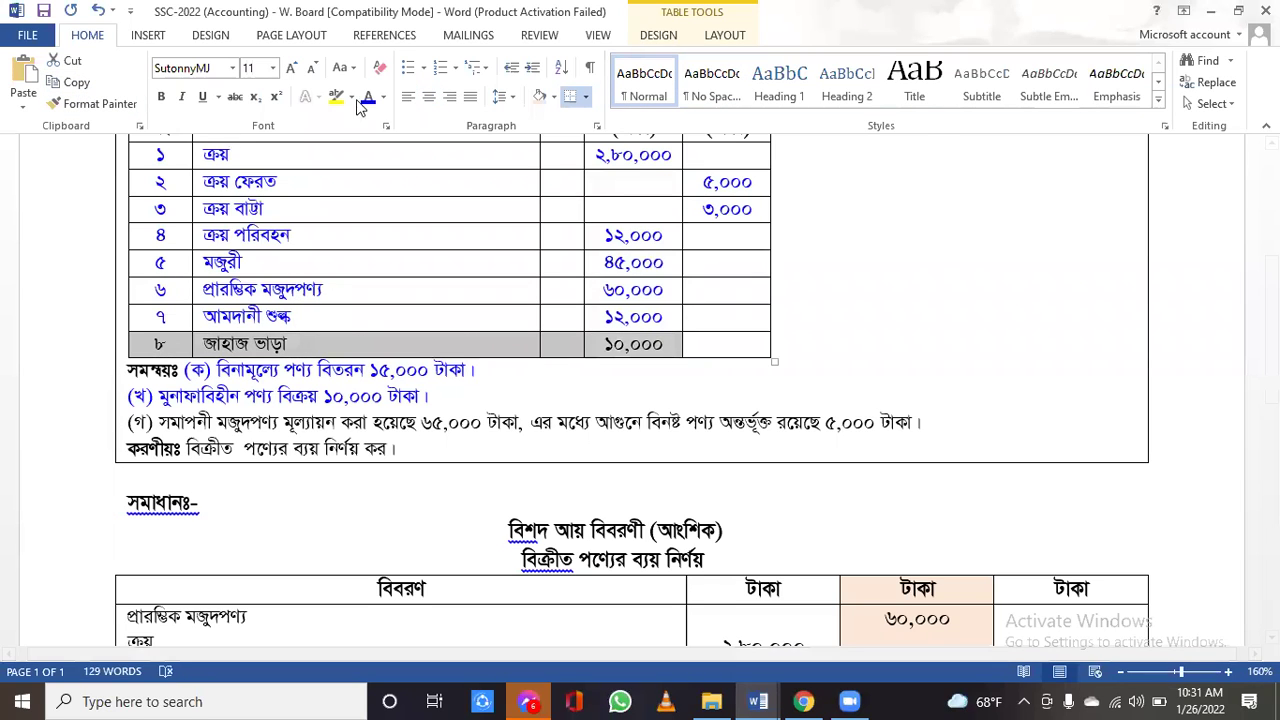
- Paste জাহাজ ভাড়া on a new line below আমদানী শুল্ক in the বিবরণ column
{"action": "scroll", "coordinate": [453, 294], "scroll_direction": "down", "scroll_amount": 8}
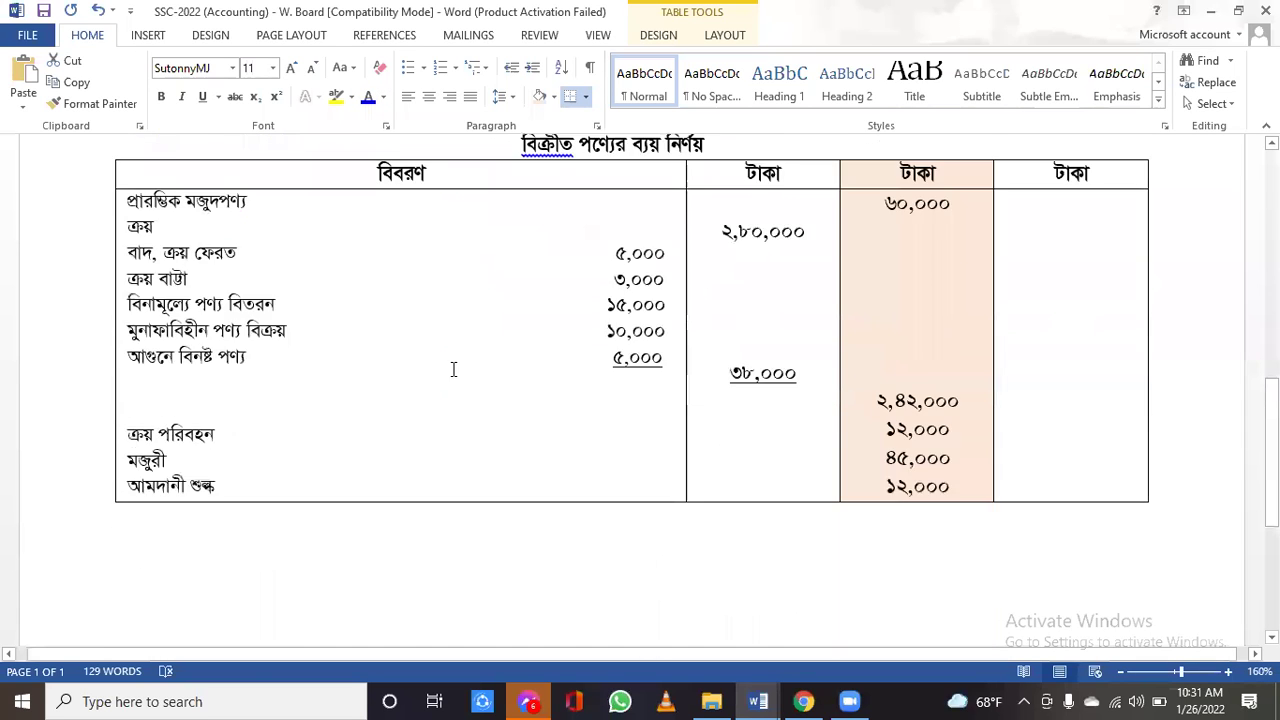
{"action": "left_click", "coordinate": [232, 341]}
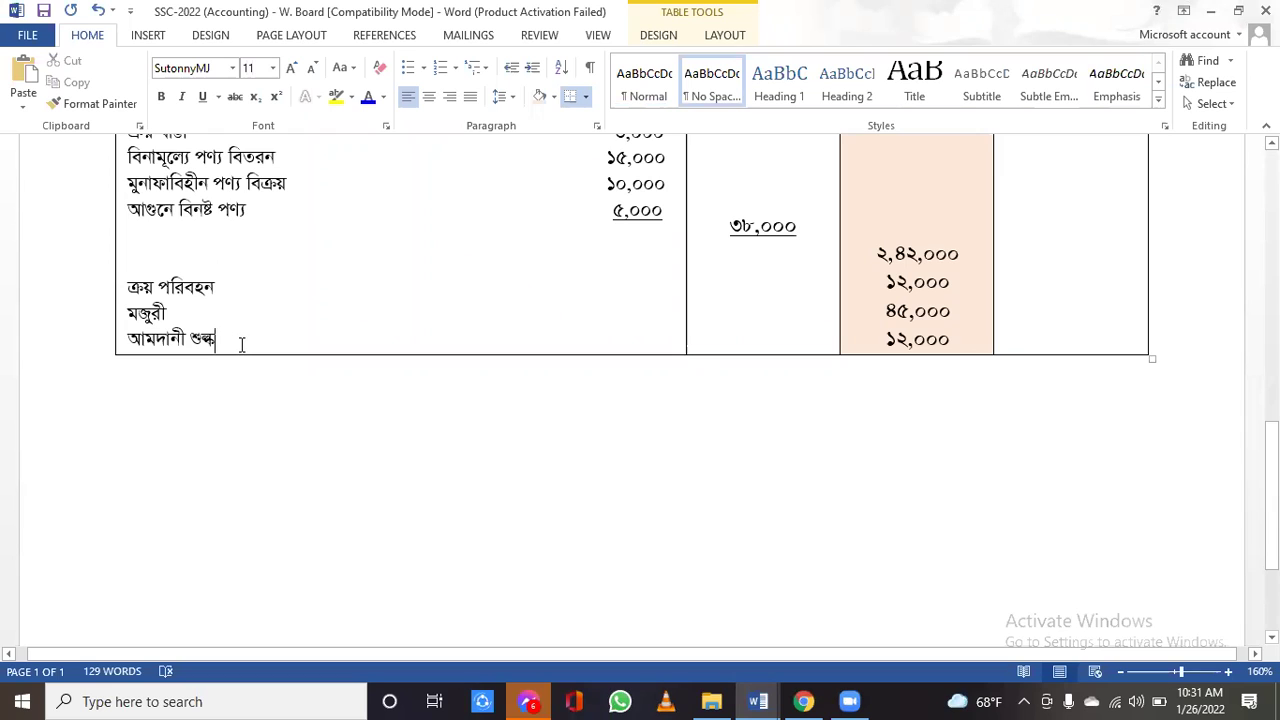
{"action": "key", "text": "Return"}
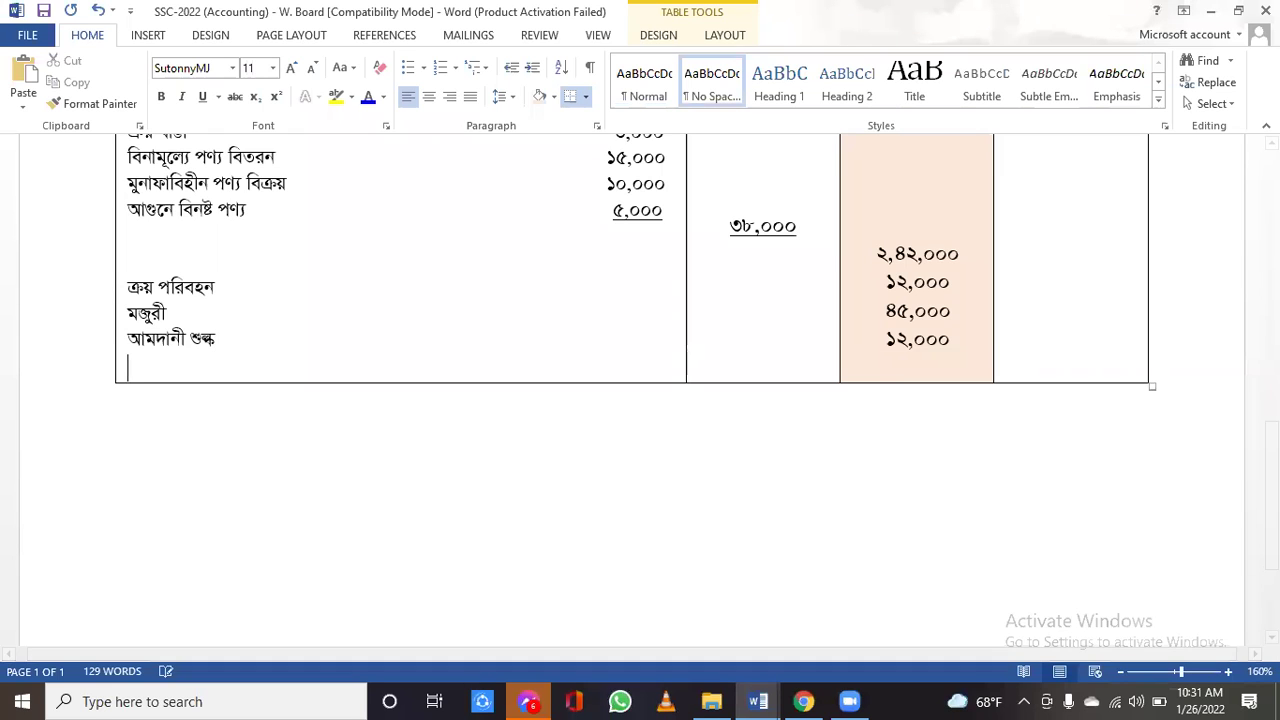
{"action": "left_click", "coordinate": [28, 80]}
- Enter ১০,০০০ for জাহাজ ভাড়া below ১২,০০০ in the shaded টাকা column
{"action": "left_click", "coordinate": [960, 341]}
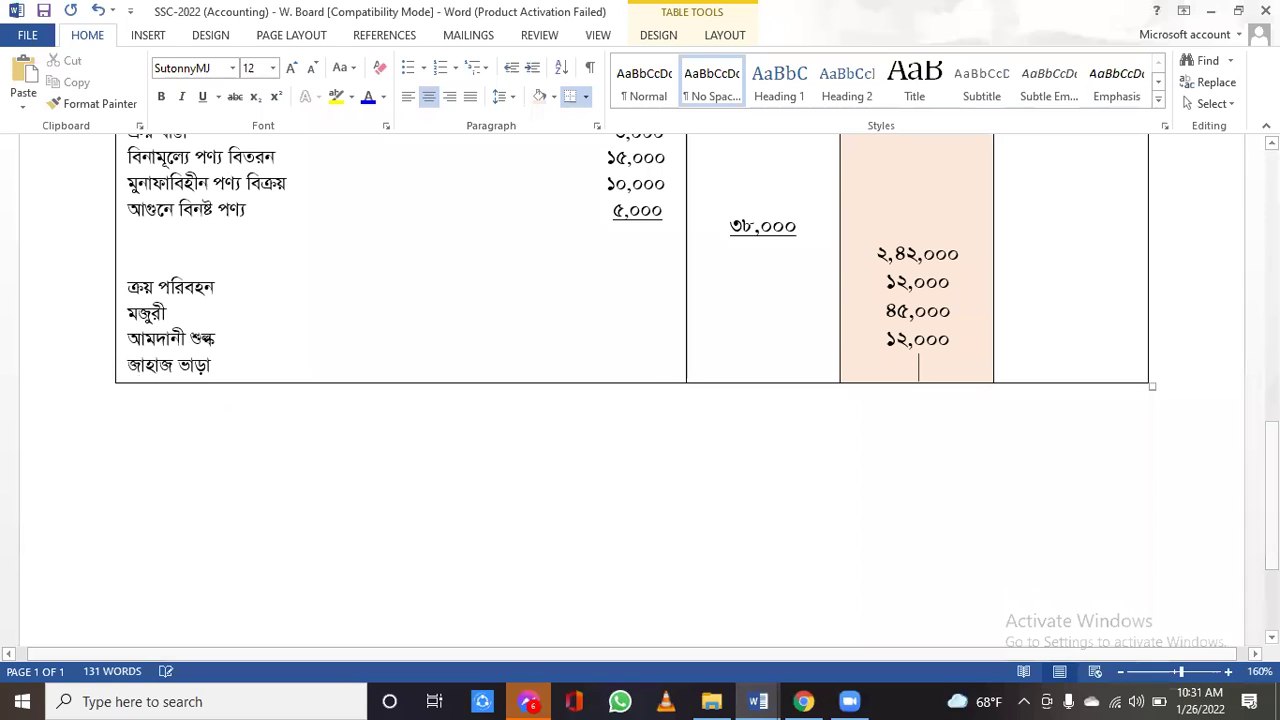
{"action": "scroll", "coordinate": [631, 274], "scroll_direction": "up", "scroll_amount": 3}
{"action": "scroll", "coordinate": [633, 275], "scroll_direction": "up", "scroll_amount": 1}
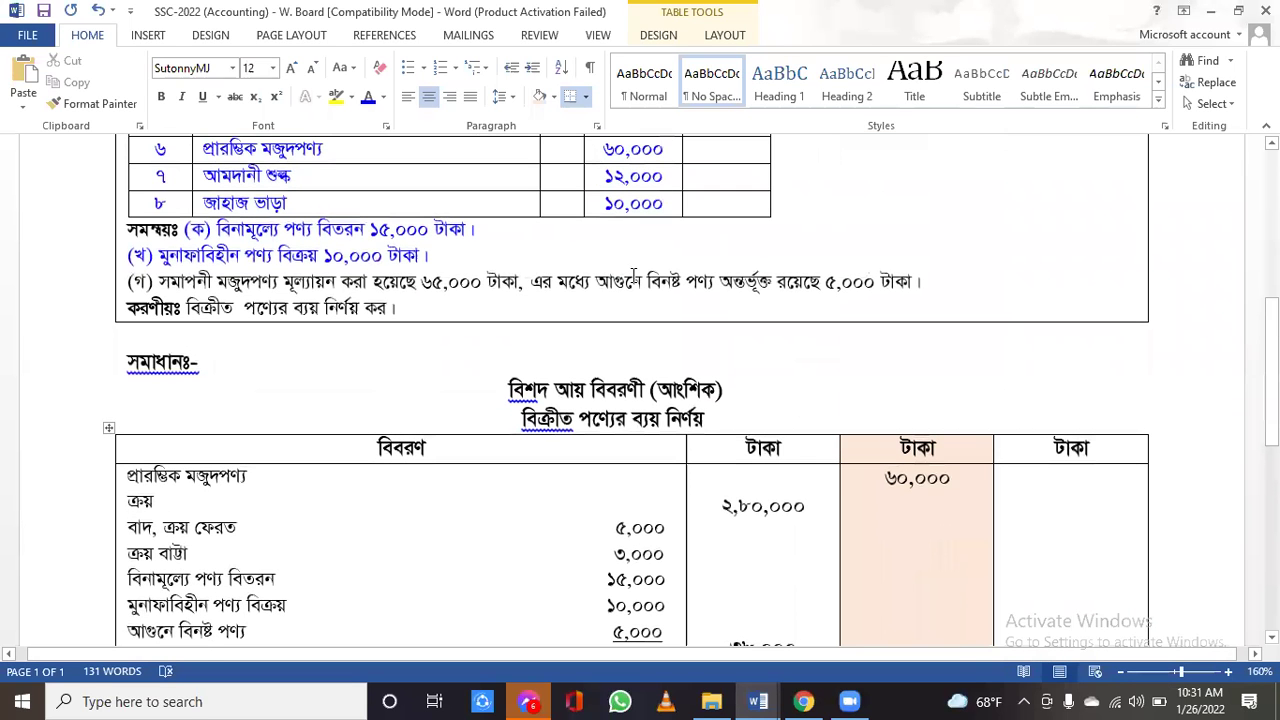
{"action": "scroll", "coordinate": [633, 278], "scroll_direction": "down", "scroll_amount": 4}
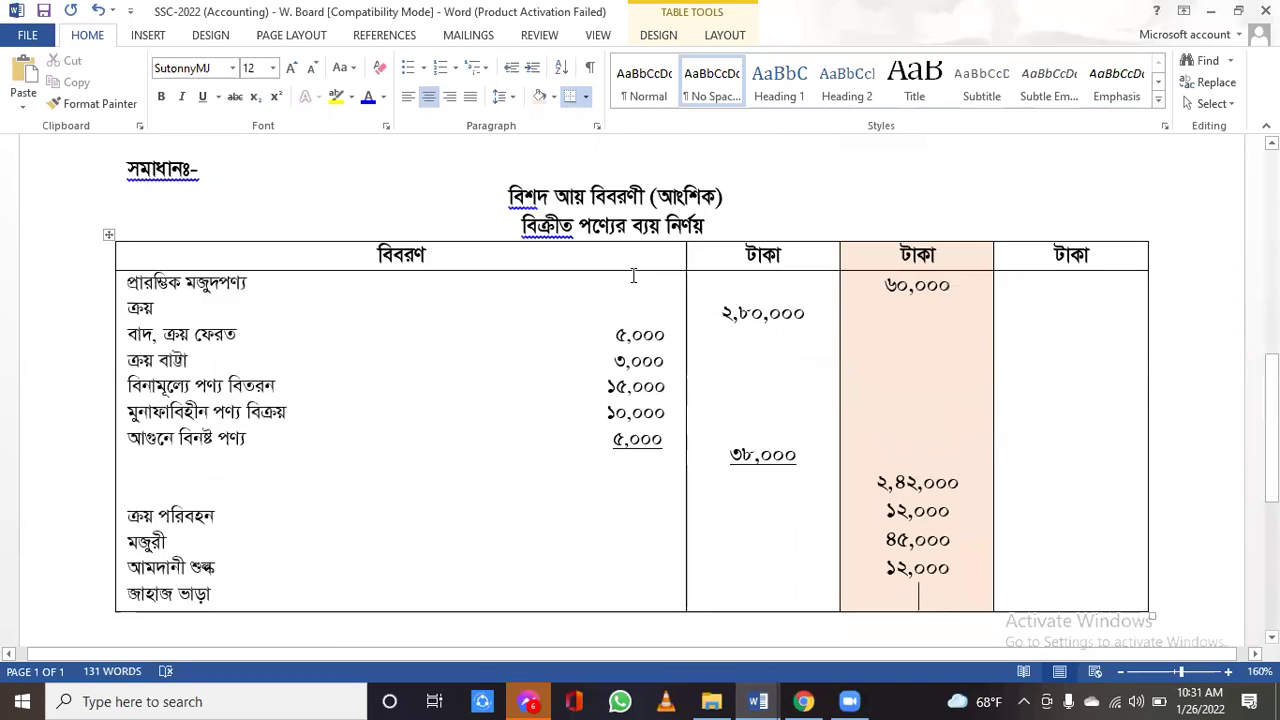
{"action": "type", "text": "10,00"}
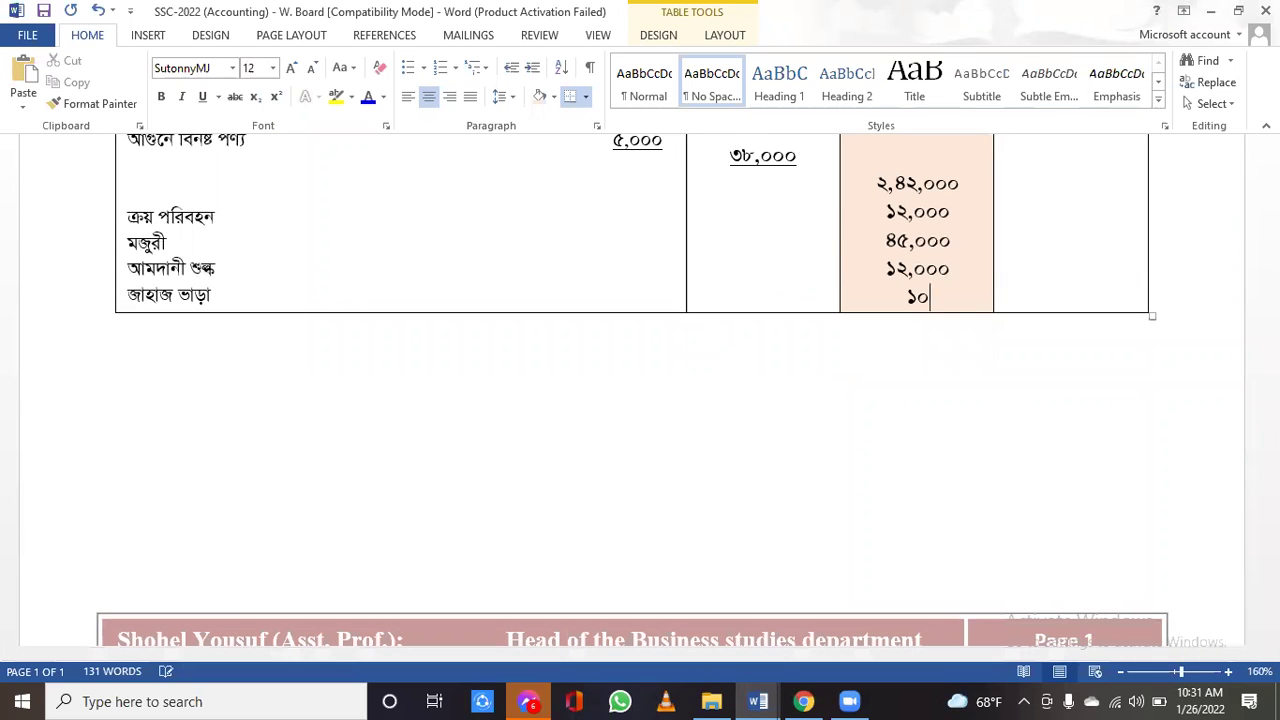
{"action": "type", "text": "0"}
- Underline the জাহাজ ভাড়া amount ১০,০০০ in the shaded টাকা column with a single line
{"action": "scroll", "coordinate": [594, 280], "scroll_direction": "up", "scroll_amount": 2}
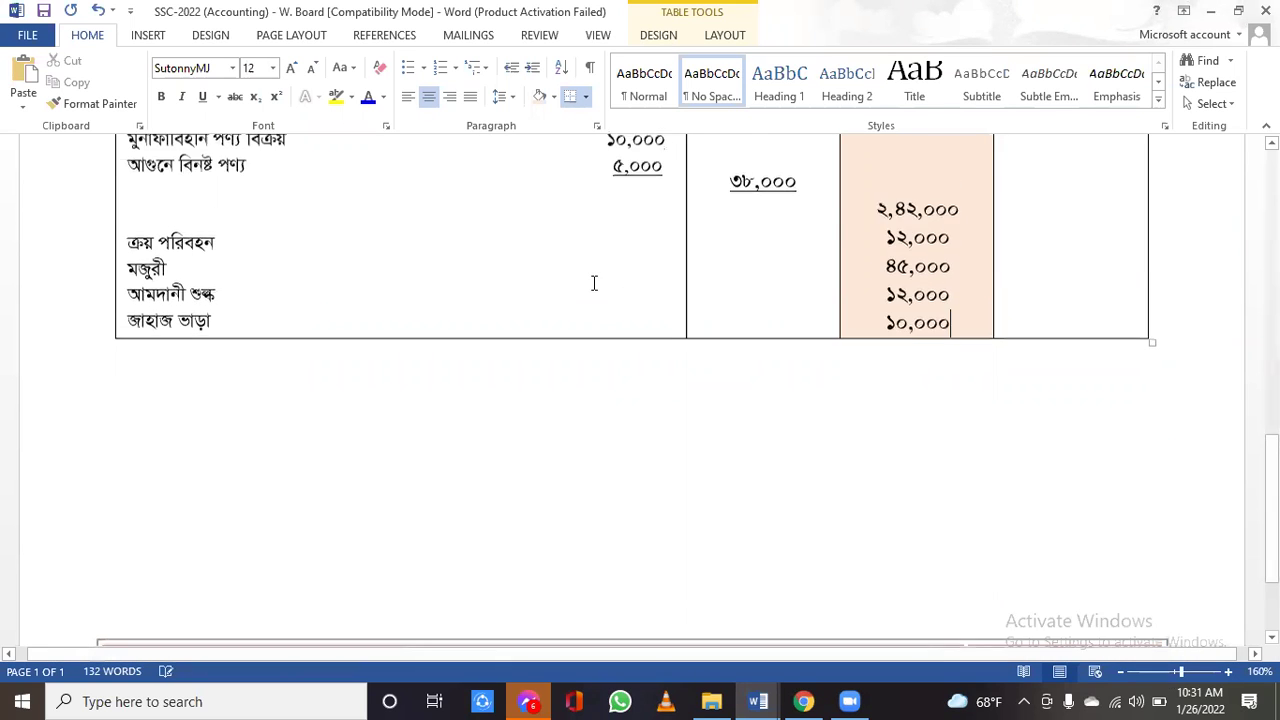
{"action": "scroll", "coordinate": [594, 283], "scroll_direction": "up", "scroll_amount": 2}
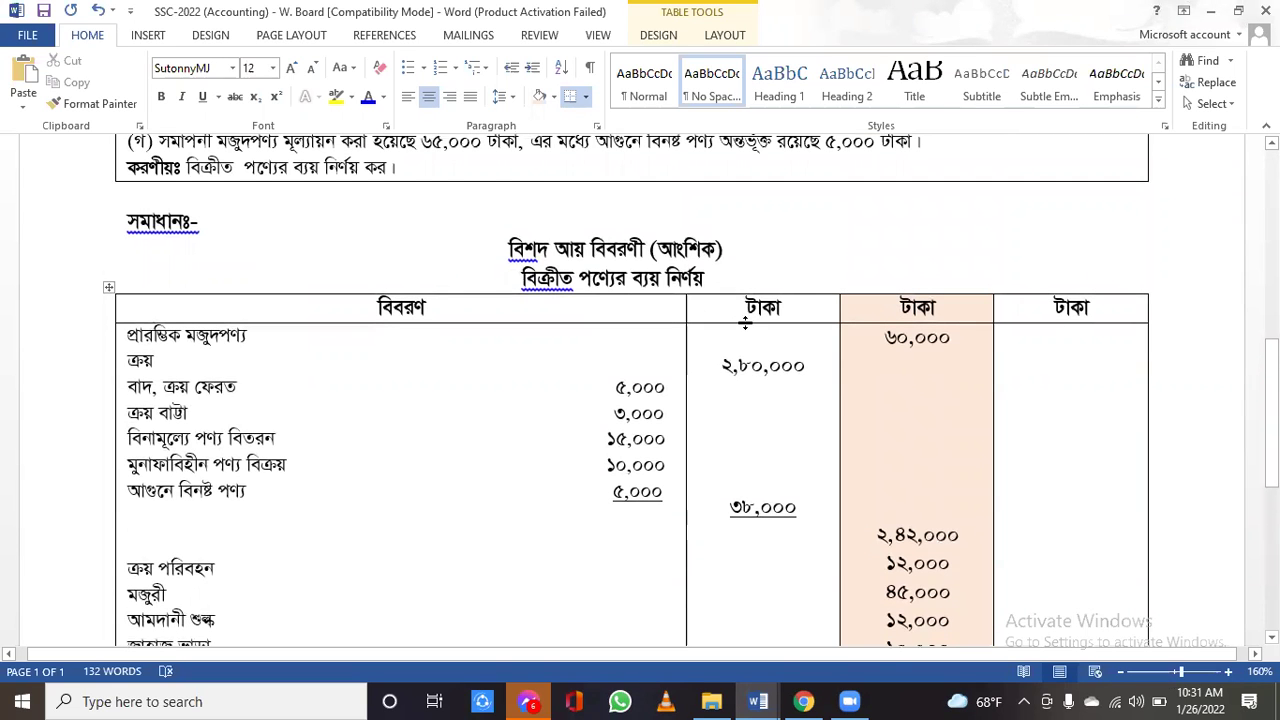
{"action": "scroll", "coordinate": [747, 330], "scroll_direction": "down", "scroll_amount": 1}
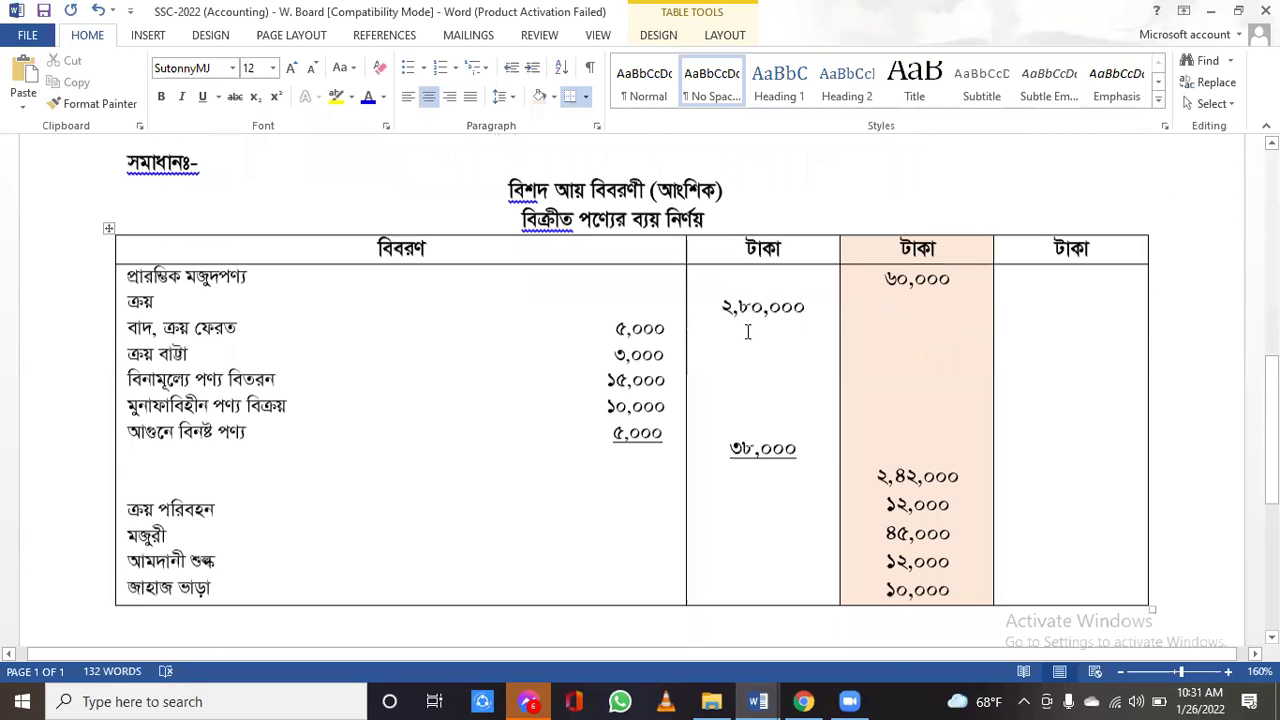
{"action": "scroll", "coordinate": [857, 251], "scroll_direction": "down", "scroll_amount": 1}
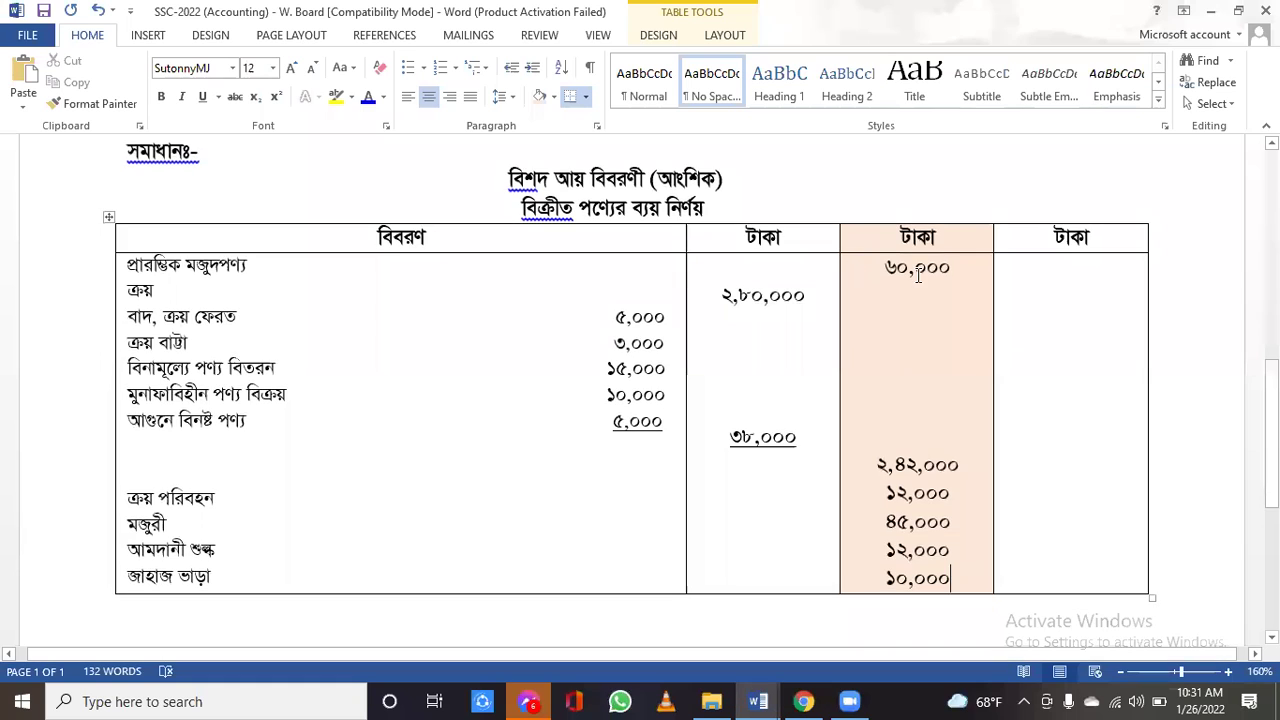
{"action": "scroll", "coordinate": [918, 275], "scroll_direction": "down", "scroll_amount": 1}
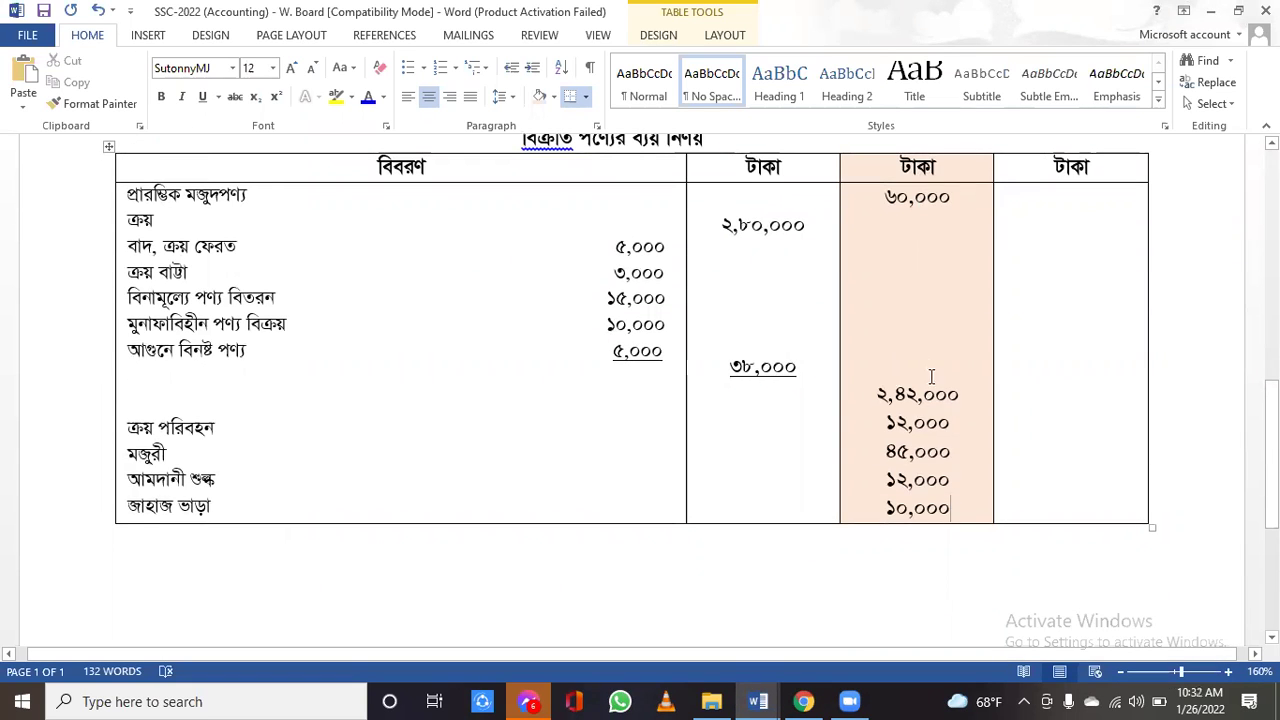
{"action": "scroll", "coordinate": [940, 480], "scroll_direction": "down", "scroll_amount": 3}
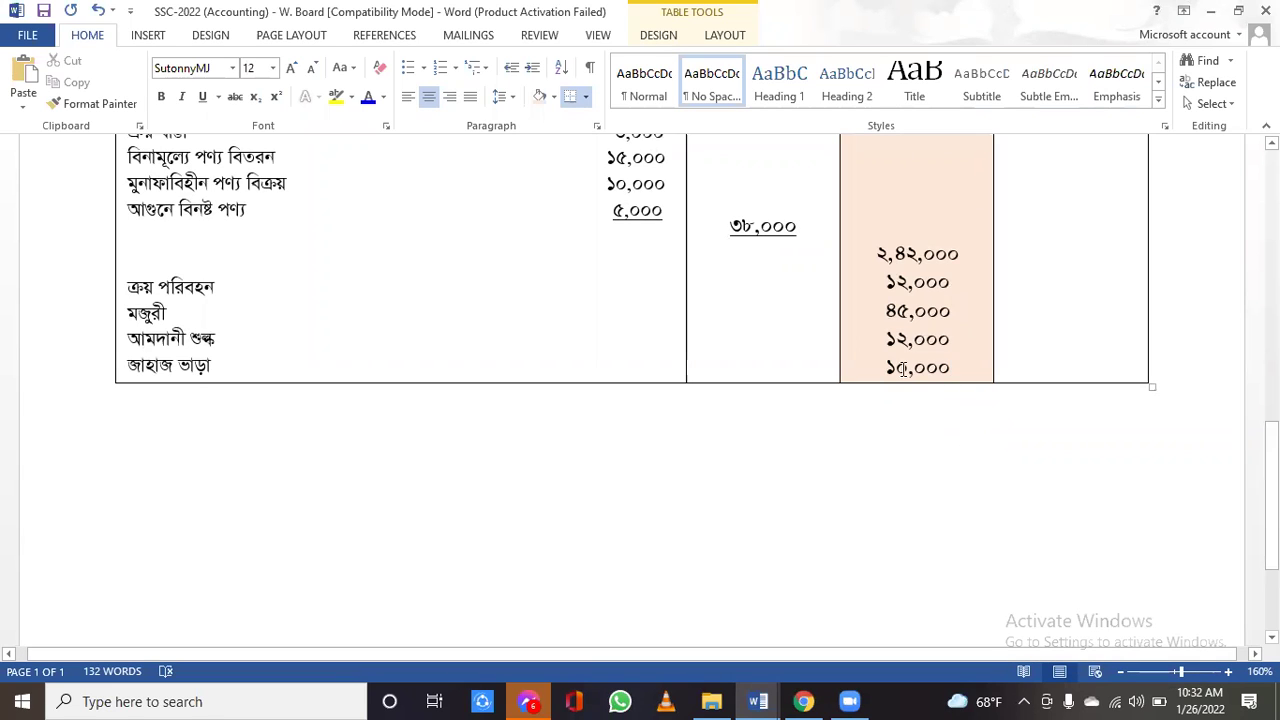
{"action": "left_click_drag", "start_coordinate": [889, 366], "coordinate": [963, 364]}
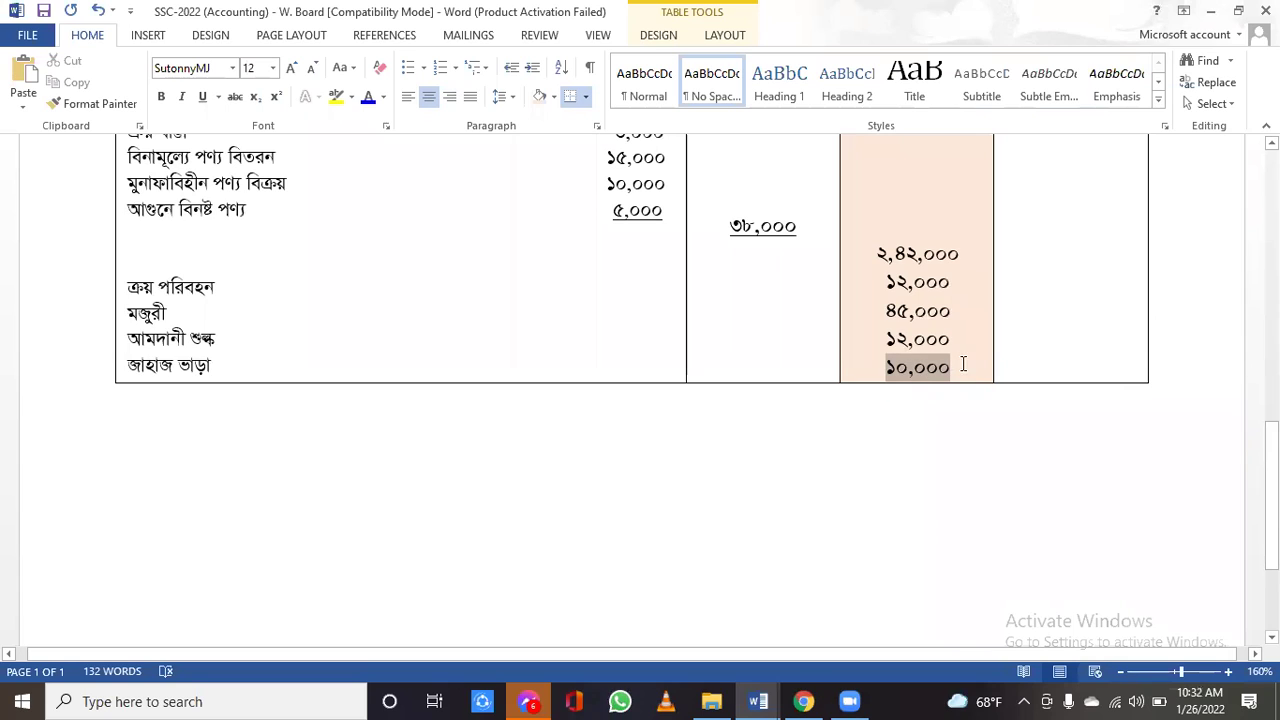
{"action": "left_click", "coordinate": [218, 97]}
{"action": "left_click", "coordinate": [229, 126]}
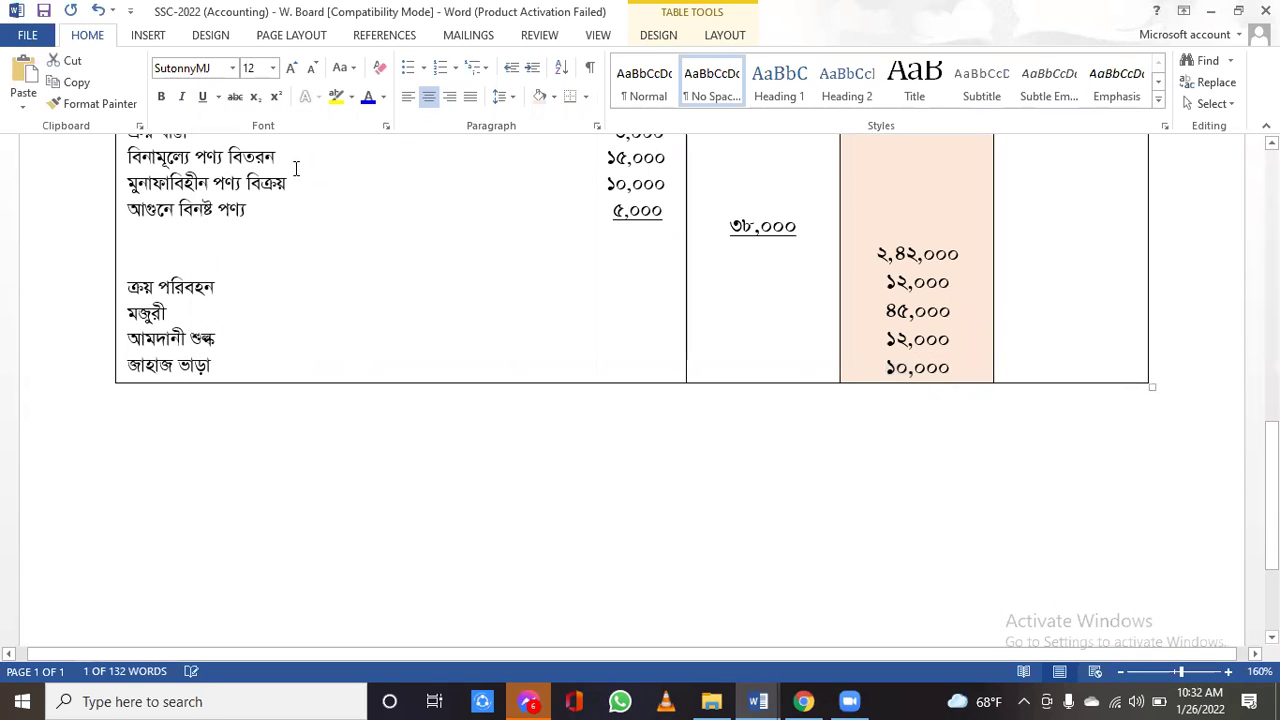
{"action": "left_click", "coordinate": [985, 369]}
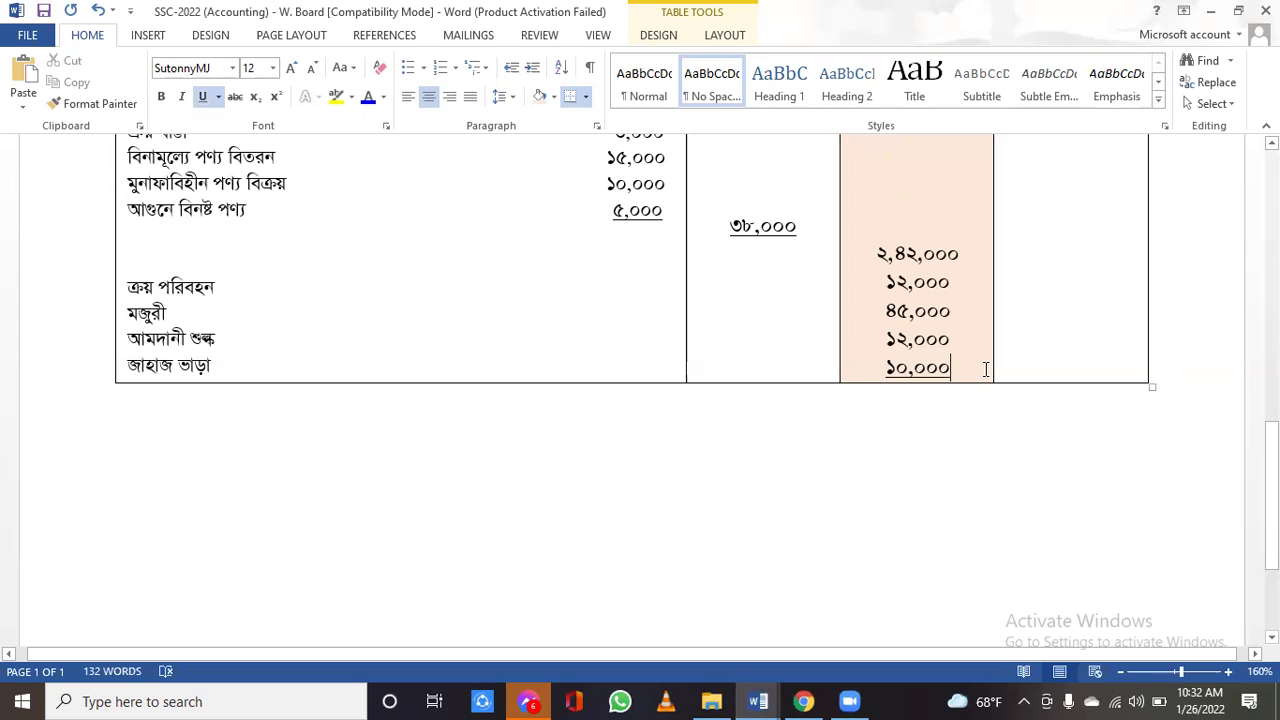
- Enter the total ৩,২১,০০০ on a new line below ১০,০০০ in the shaded টাকা column
{"action": "key", "text": "Return"}
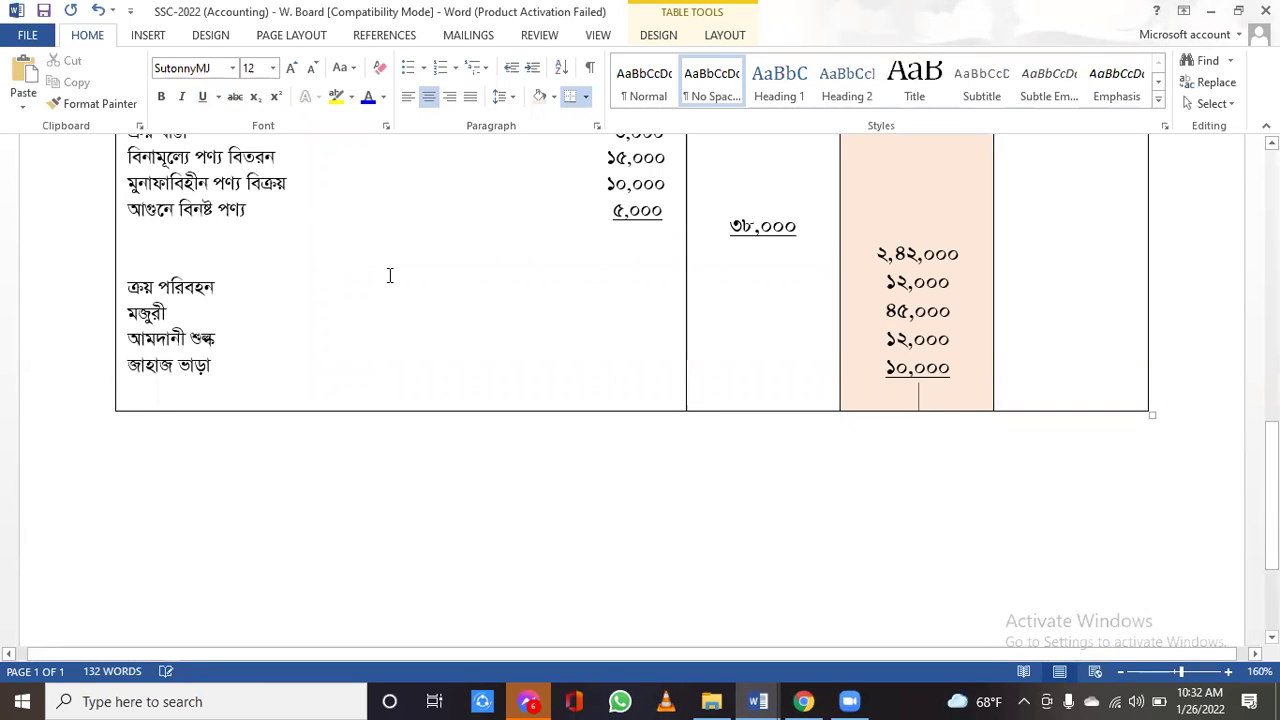
{"action": "scroll", "coordinate": [390, 275], "scroll_direction": "up", "scroll_amount": 4}
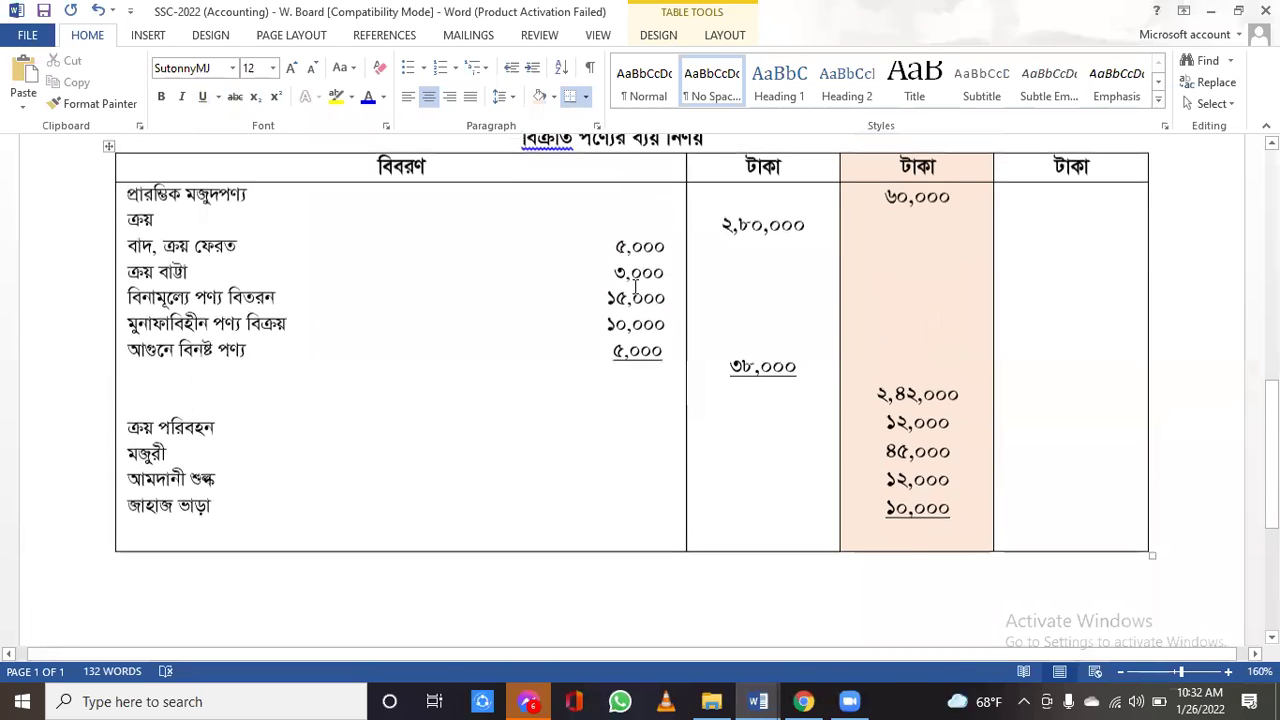
{"action": "scroll", "coordinate": [636, 298], "scroll_direction": "down", "scroll_amount": 1}
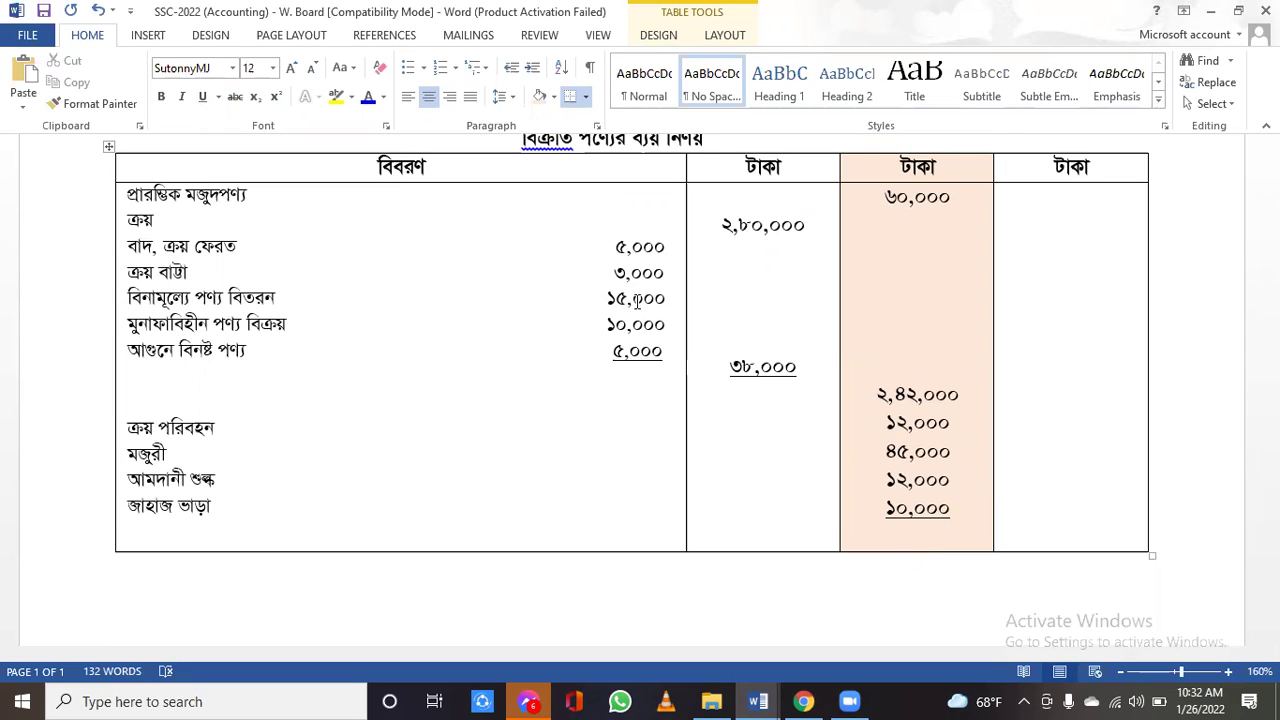
{"action": "type", "text": ",21,000"}
{"action": "left_click", "coordinate": [882, 540]}
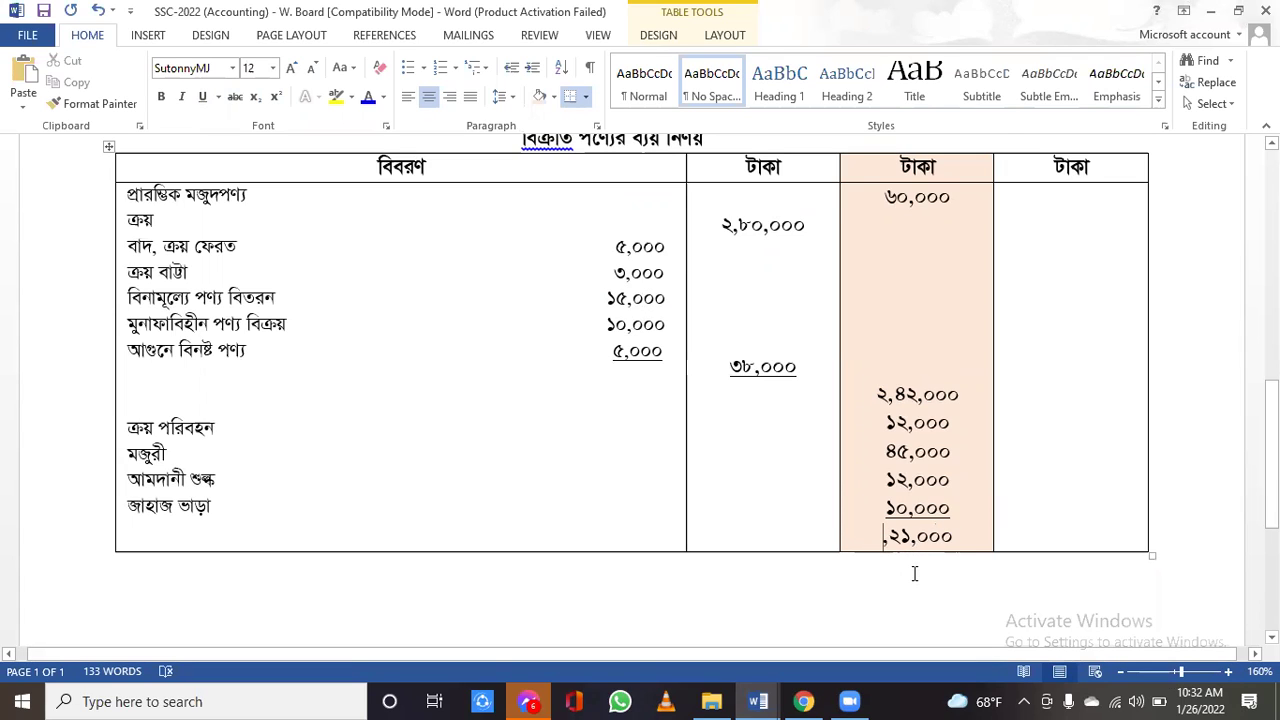
{"action": "type", "text": "৩"}
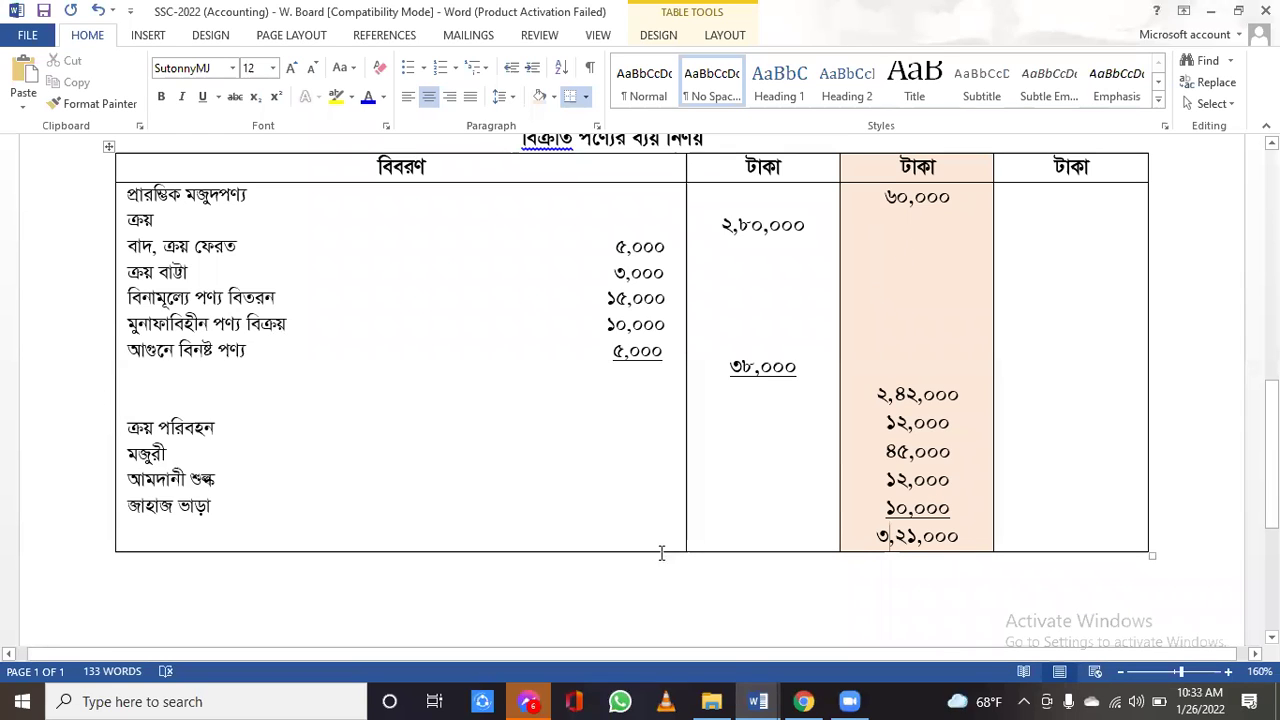
- Switch to the Student attendence-SSC-2022 (Girls) document and mark roll 439 with P in the 26 column
{"action": "mouse_move", "coordinate": [758, 700]}
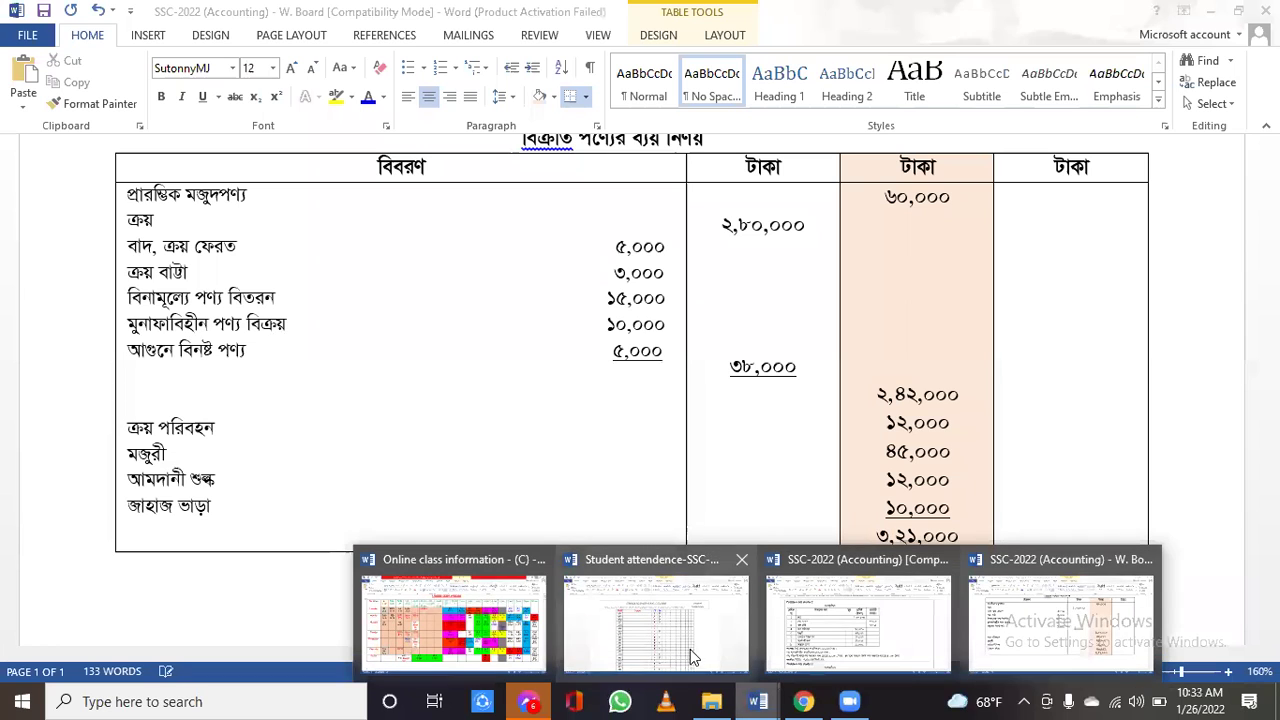
{"action": "left_click", "coordinate": [688, 647]}
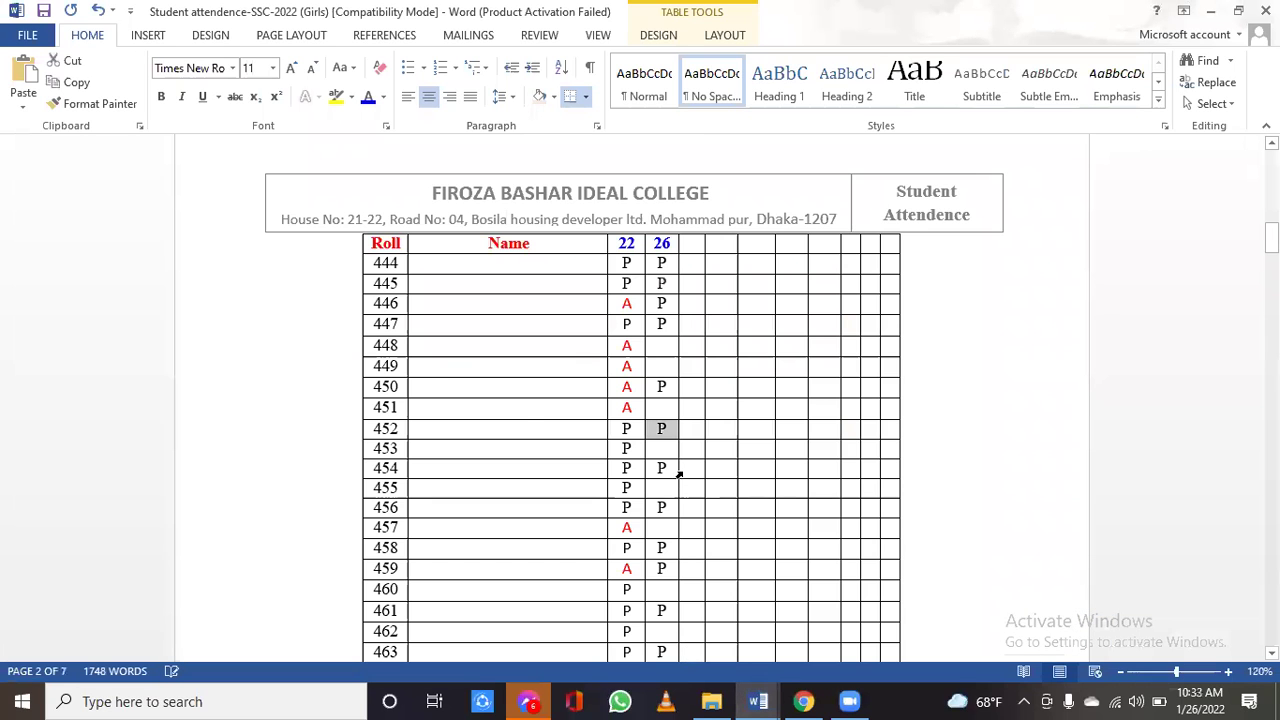
{"action": "scroll", "coordinate": [679, 475], "scroll_direction": "up", "scroll_amount": 8}
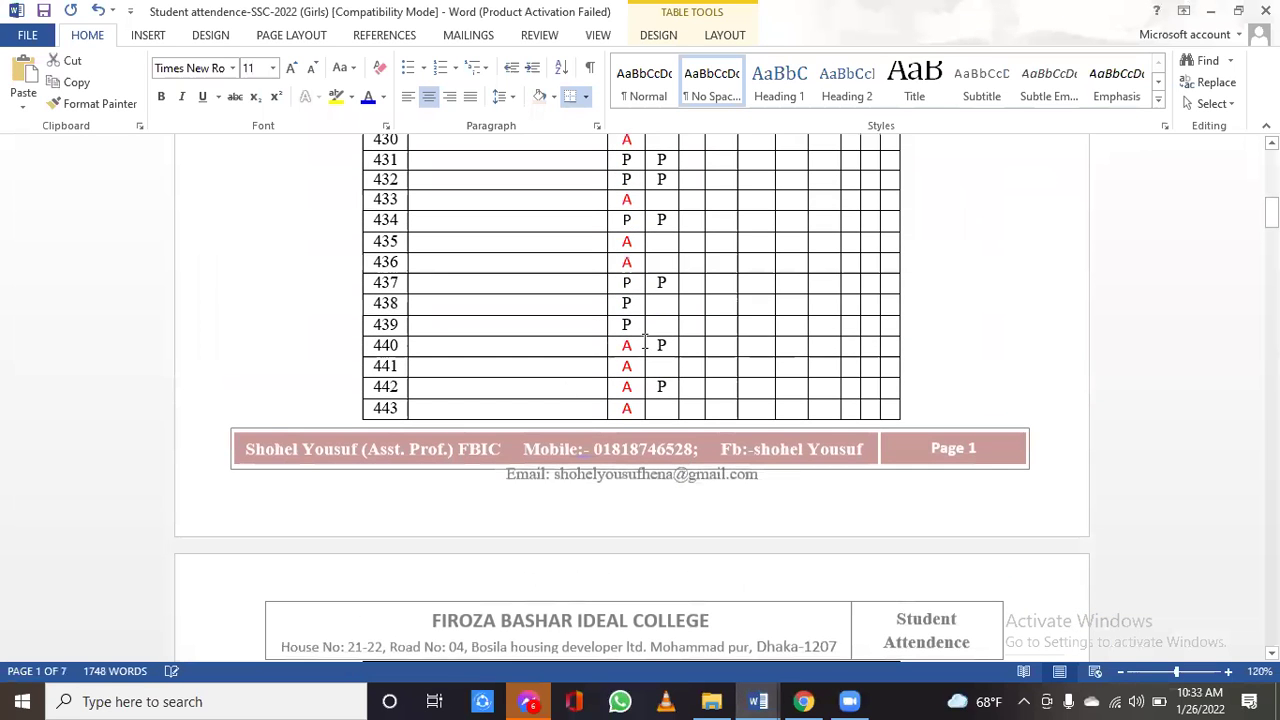
{"action": "left_click", "coordinate": [721, 347]}
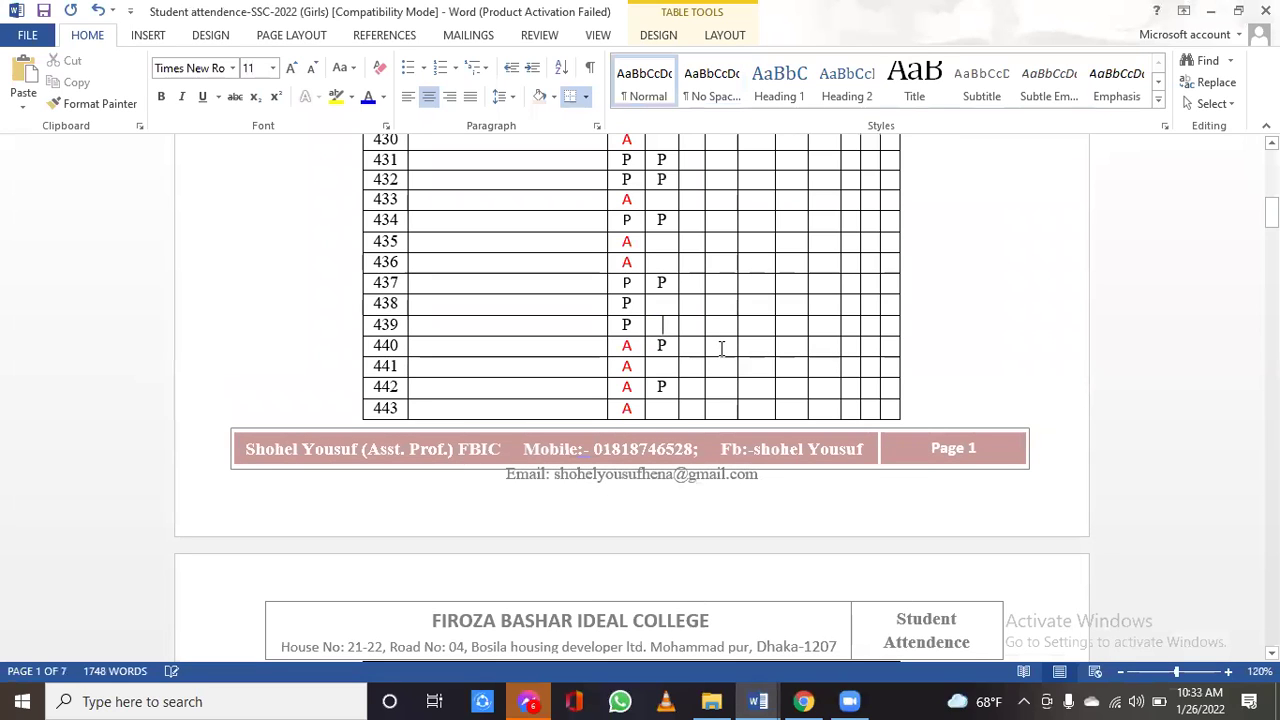
{"action": "type", "text": "P"}
- Insert a row below roll 481, above the total row, and enter 367 as its roll
{"action": "scroll", "coordinate": [721, 350], "scroll_direction": "down", "scroll_amount": 8}
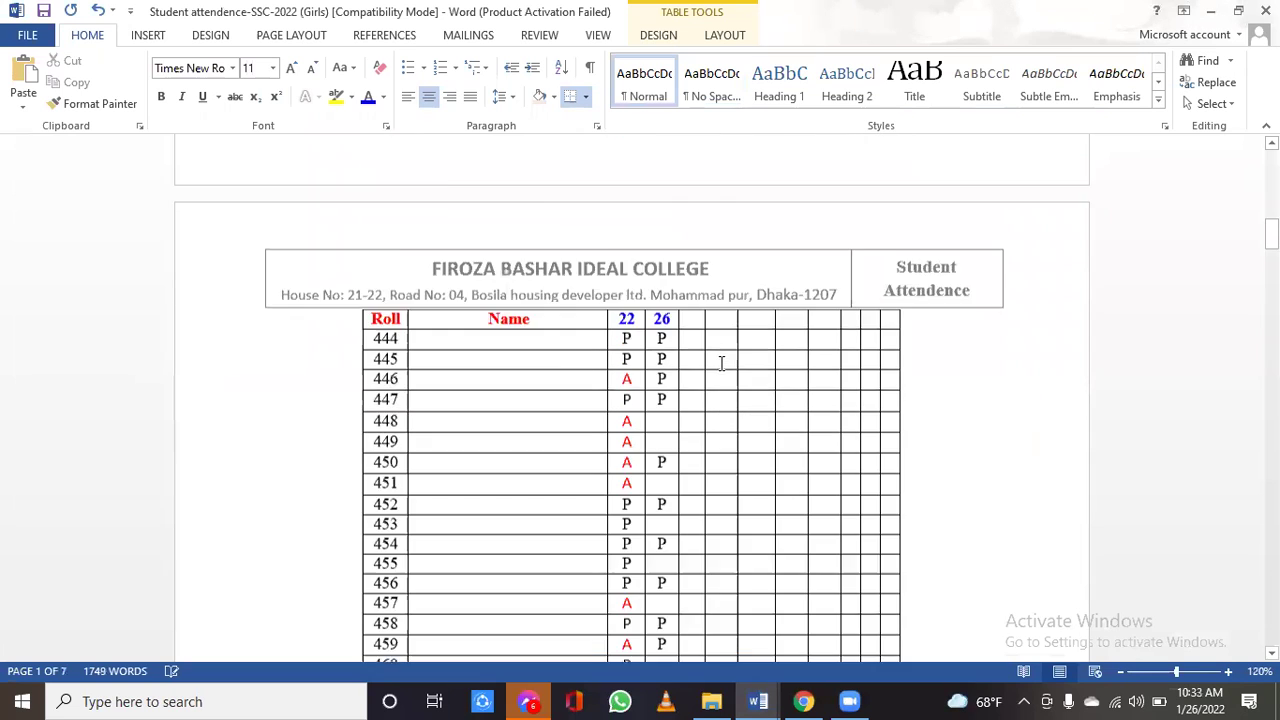
{"action": "scroll", "coordinate": [437, 431], "scroll_direction": "down", "scroll_amount": 2}
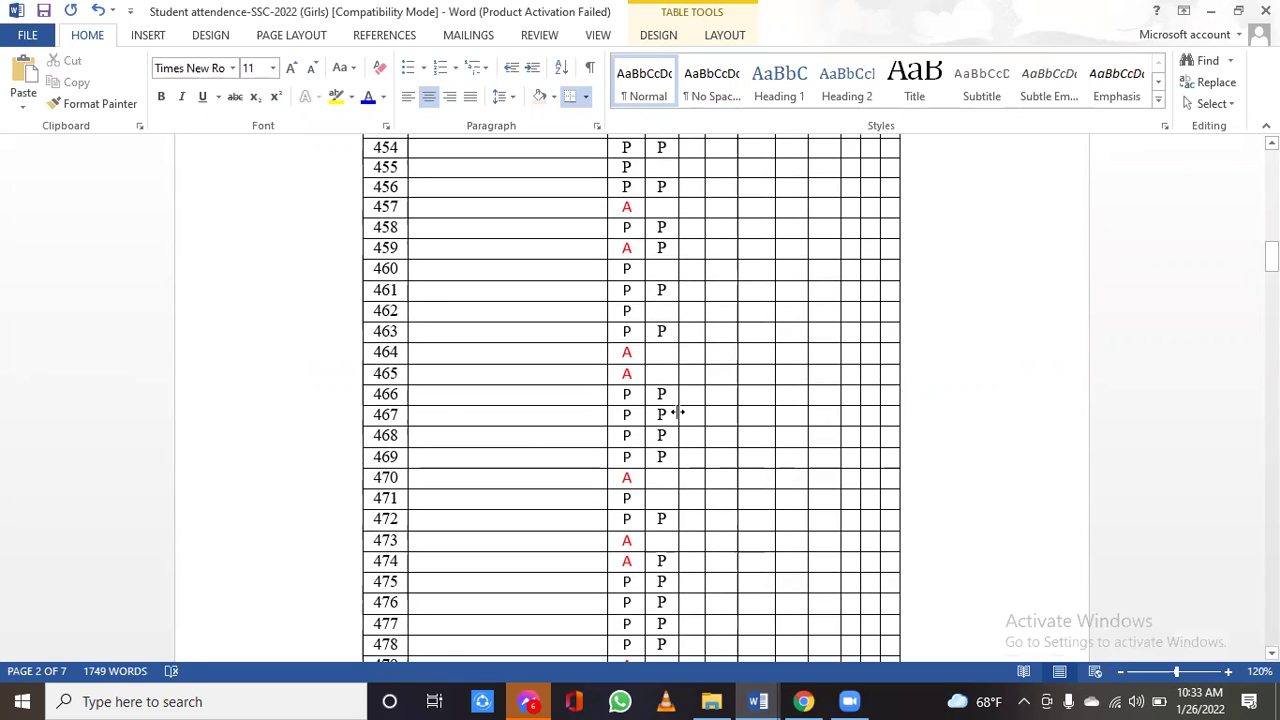
{"action": "scroll", "coordinate": [678, 412], "scroll_direction": "down", "scroll_amount": 4}
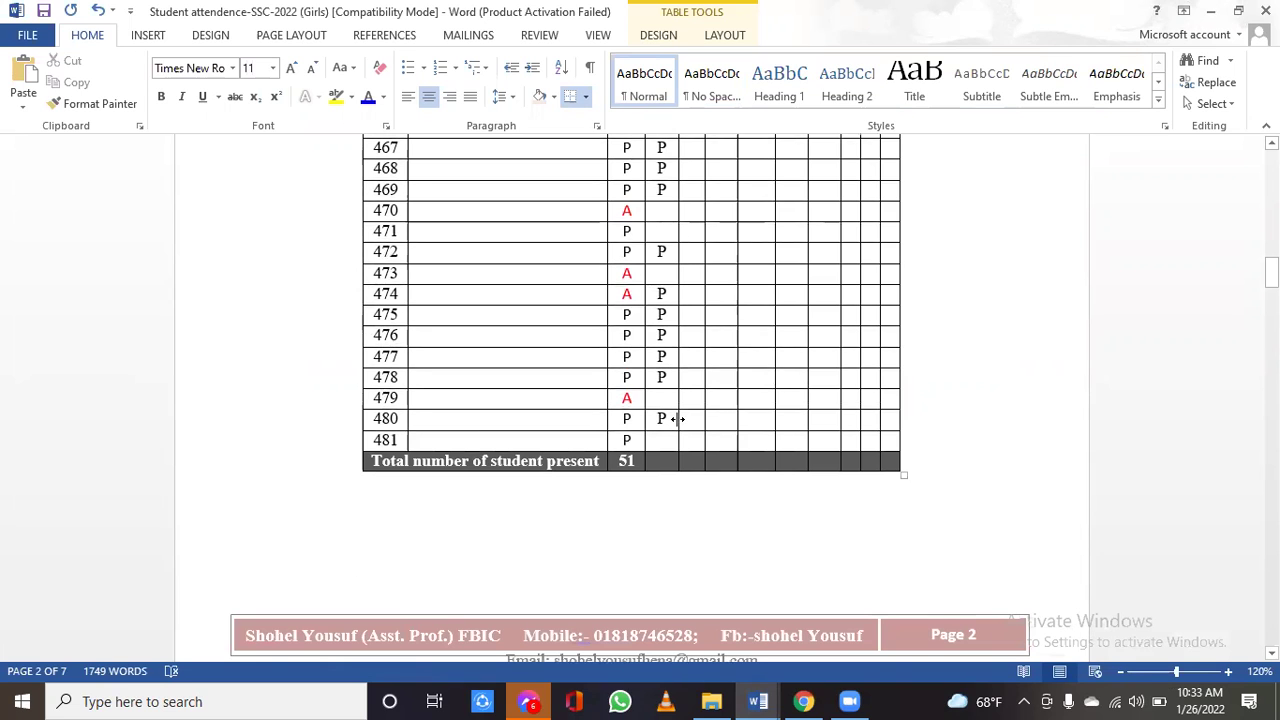
{"action": "scroll", "coordinate": [678, 420], "scroll_direction": "down", "scroll_amount": 6}
{"action": "scroll", "coordinate": [678, 420], "scroll_direction": "up", "scroll_amount": 5}
{"action": "scroll", "coordinate": [678, 419], "scroll_direction": "up", "scroll_amount": 1}
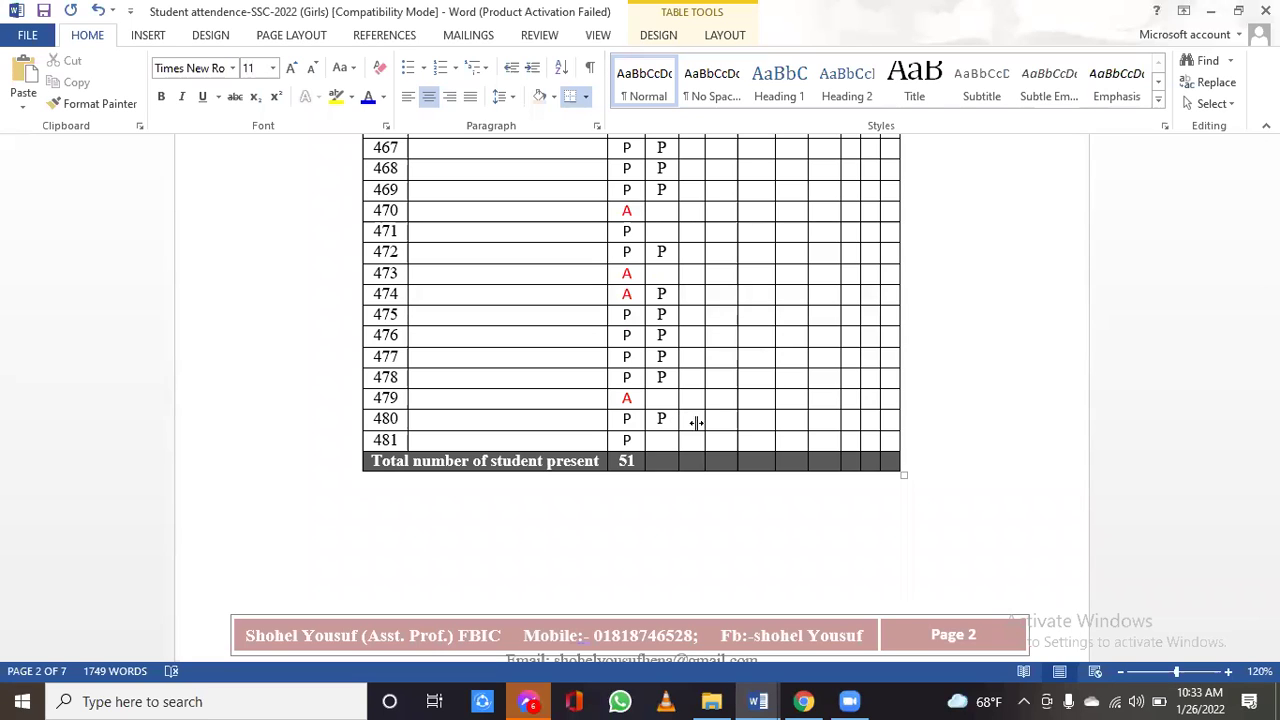
{"action": "left_click", "coordinate": [980, 452]}
{"action": "key", "text": "Return"}
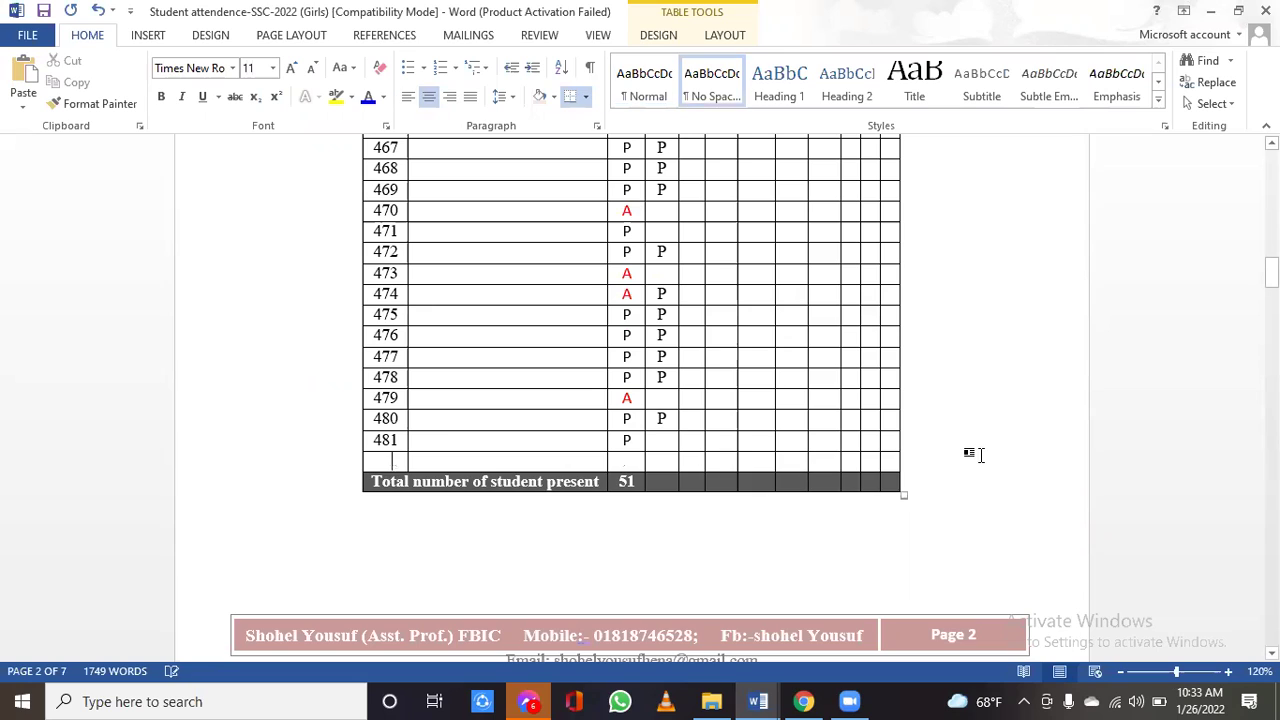
{"action": "type", "text": "367"}
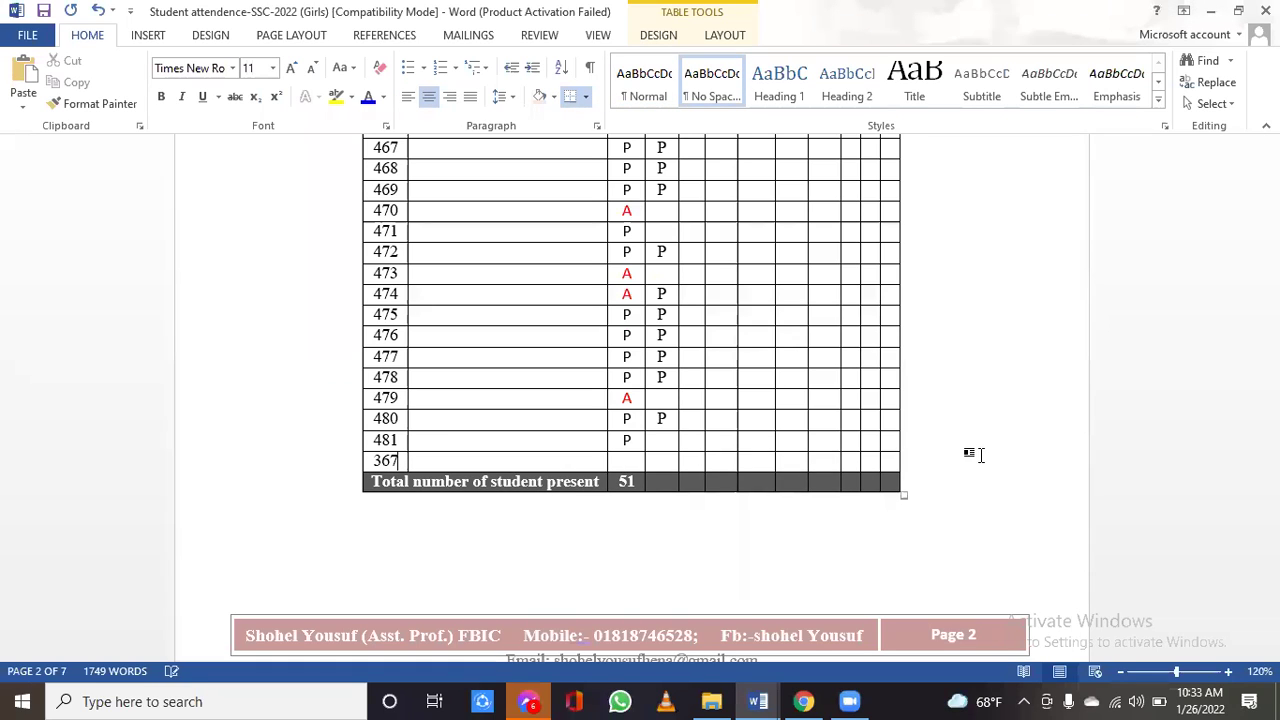
- Mark roll 367 with P in both the 26 and the 22 columns
{"action": "left_click", "coordinate": [668, 458]}
{"action": "type", "text": "P"}
{"action": "left_click", "coordinate": [630, 460]}
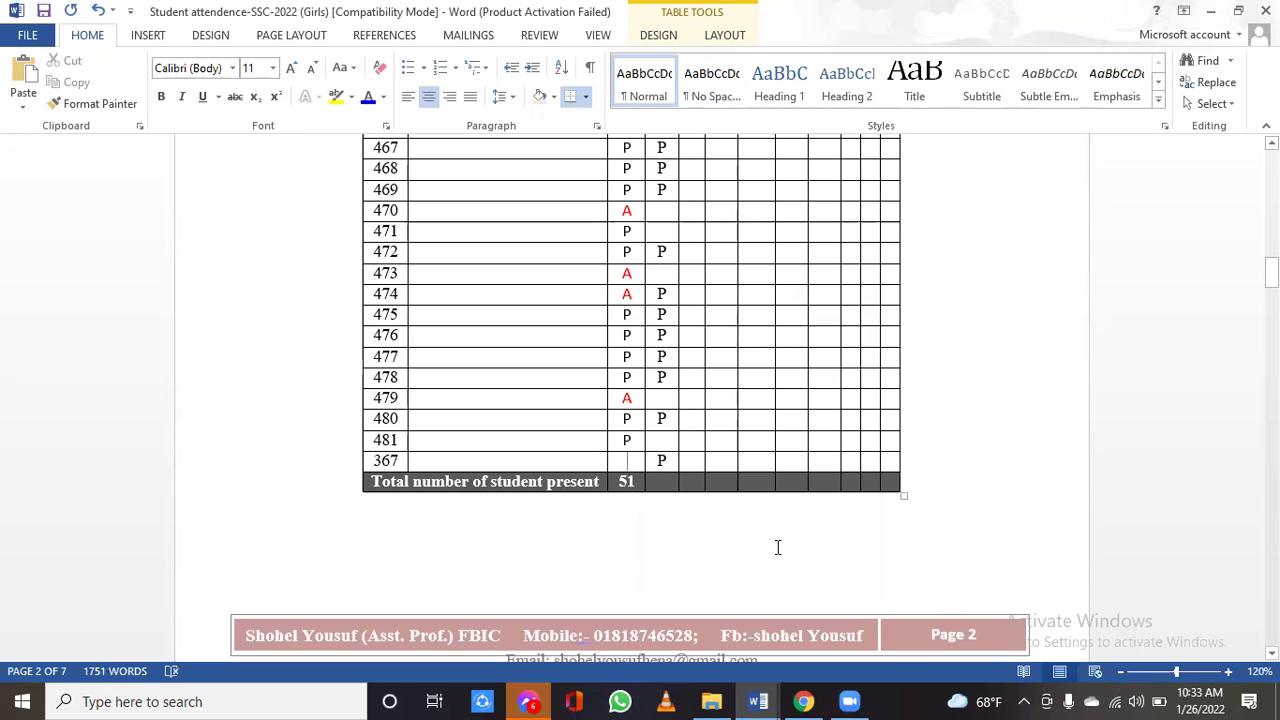
{"action": "type", "text": "P"}
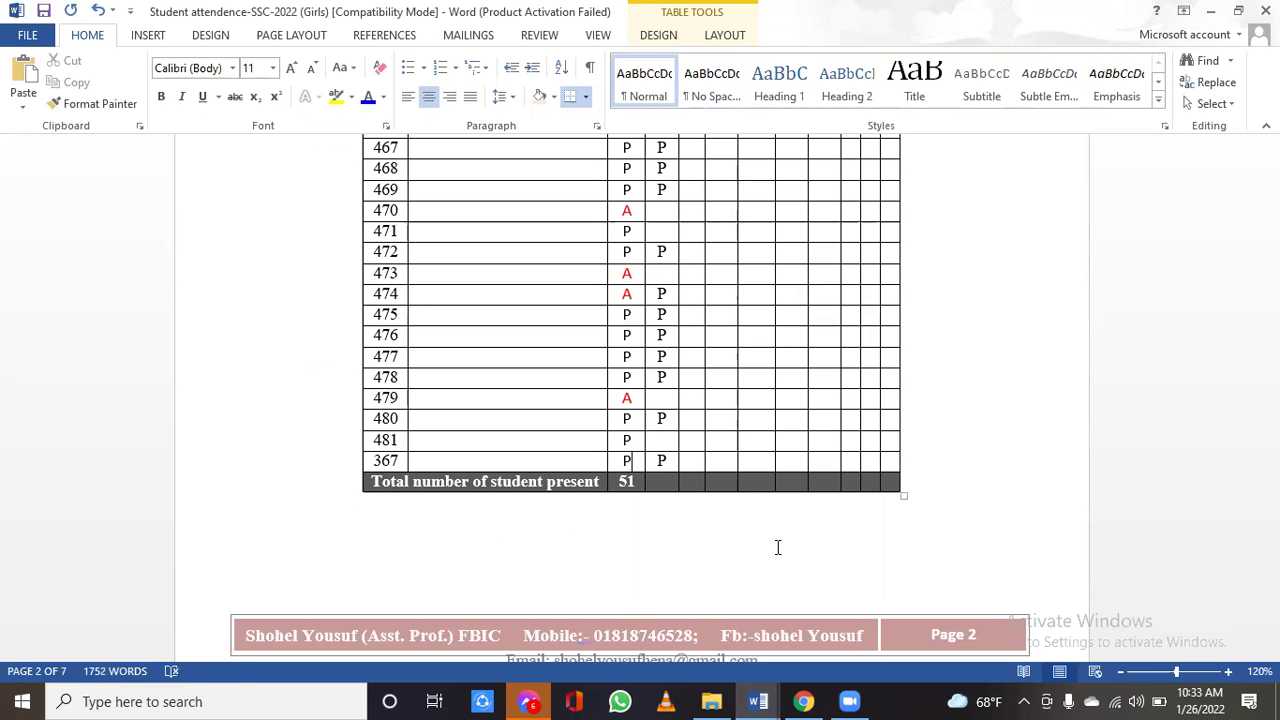
{"action": "key", "text": "BackSpace"}
{"action": "type", "text": "p"}
{"action": "key", "text": "BackSpace"}
{"action": "type", "text": "P"}
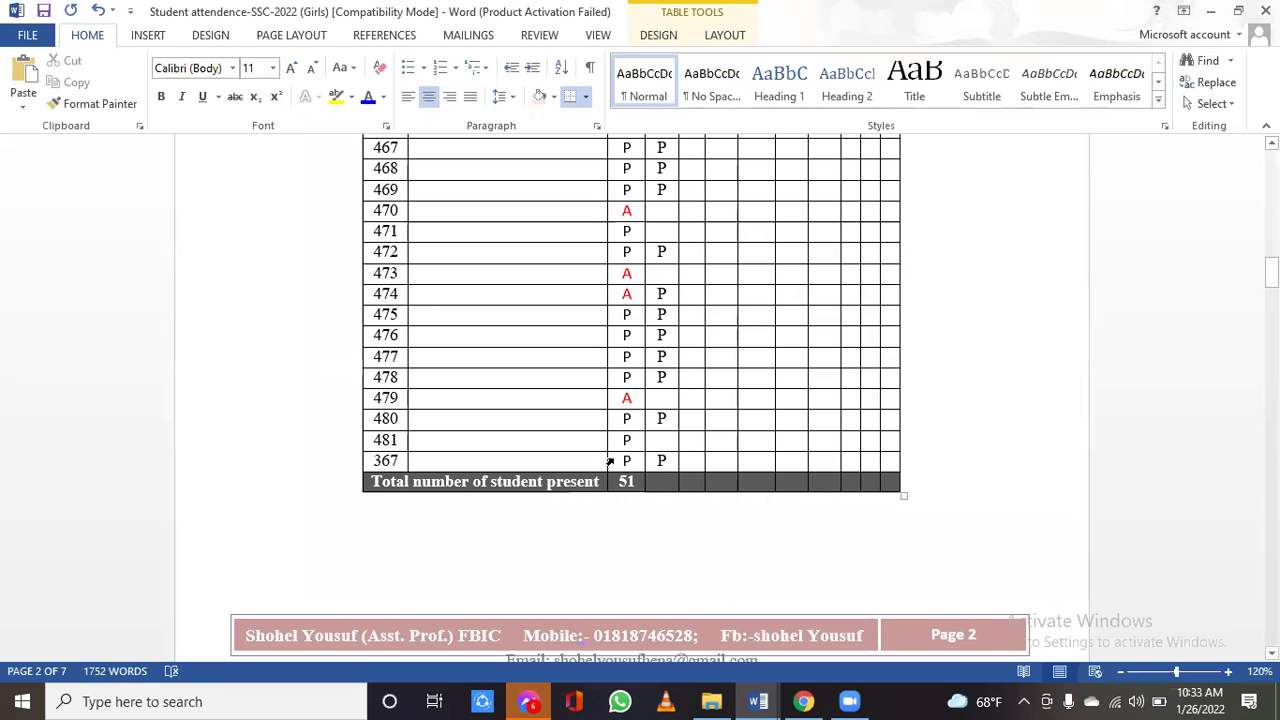
- Set the font of roll 367's mark in the 22 column to Times New Roman
{"action": "left_click", "coordinate": [612, 455]}
{"action": "left_click", "coordinate": [232, 67]}
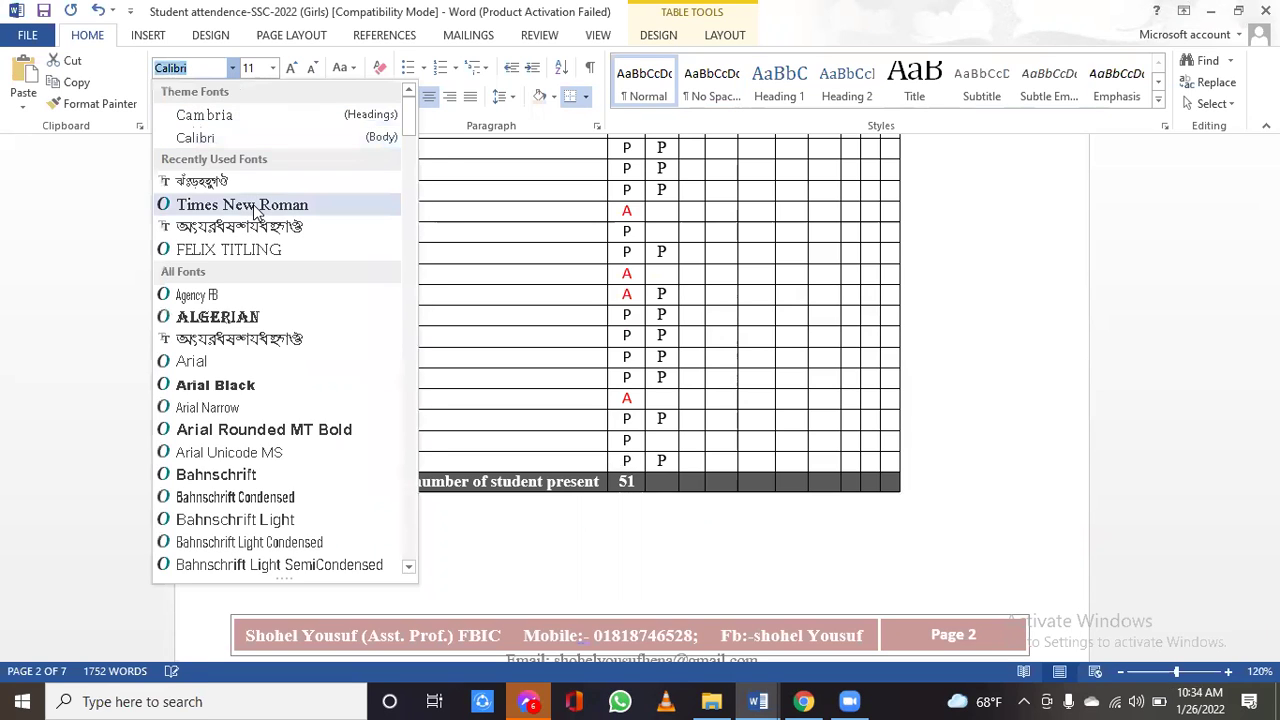
{"action": "left_click", "coordinate": [255, 206]}
{"action": "left_click", "coordinate": [759, 416]}
- Insert a row below roll 367, above the total row, and enter 344 as its roll
{"action": "scroll", "coordinate": [759, 416], "scroll_direction": "up", "scroll_amount": 5}
{"action": "scroll", "coordinate": [759, 416], "scroll_direction": "up", "scroll_amount": 6}
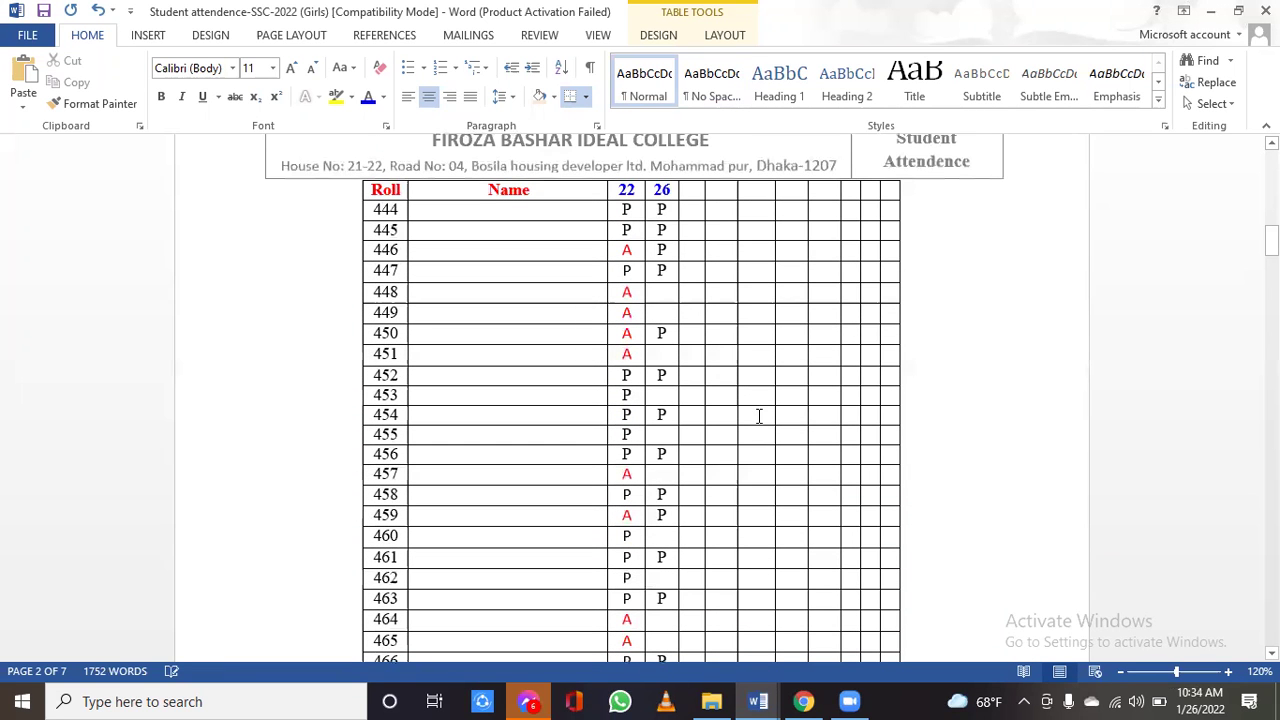
{"action": "left_click", "coordinate": [762, 700]}
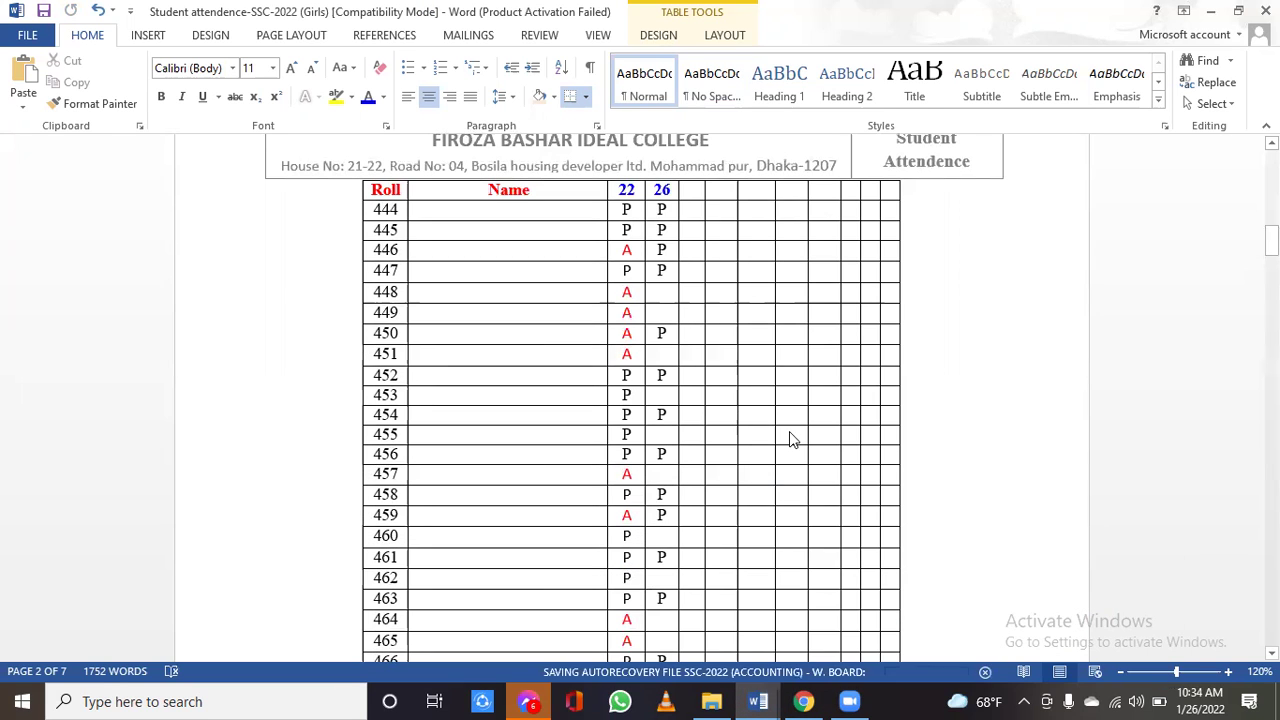
{"action": "scroll", "coordinate": [704, 443], "scroll_direction": "down", "scroll_amount": 5}
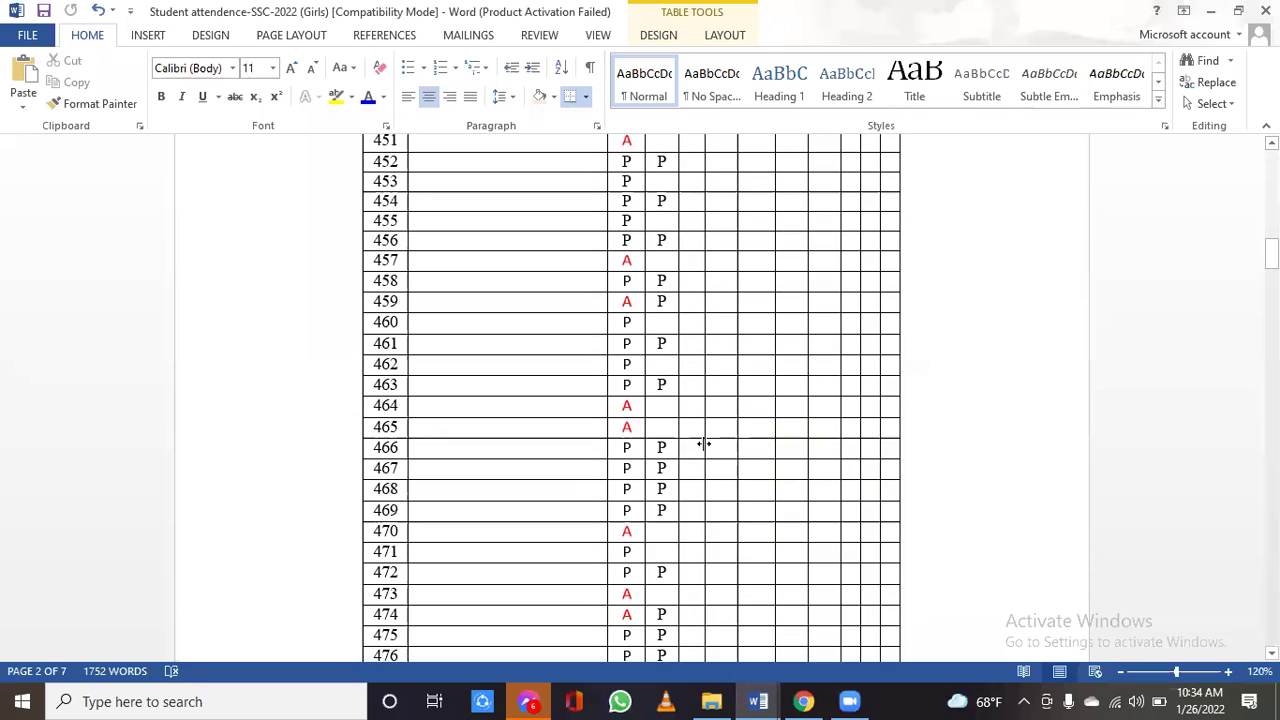
{"action": "scroll", "coordinate": [704, 443], "scroll_direction": "down", "scroll_amount": 1}
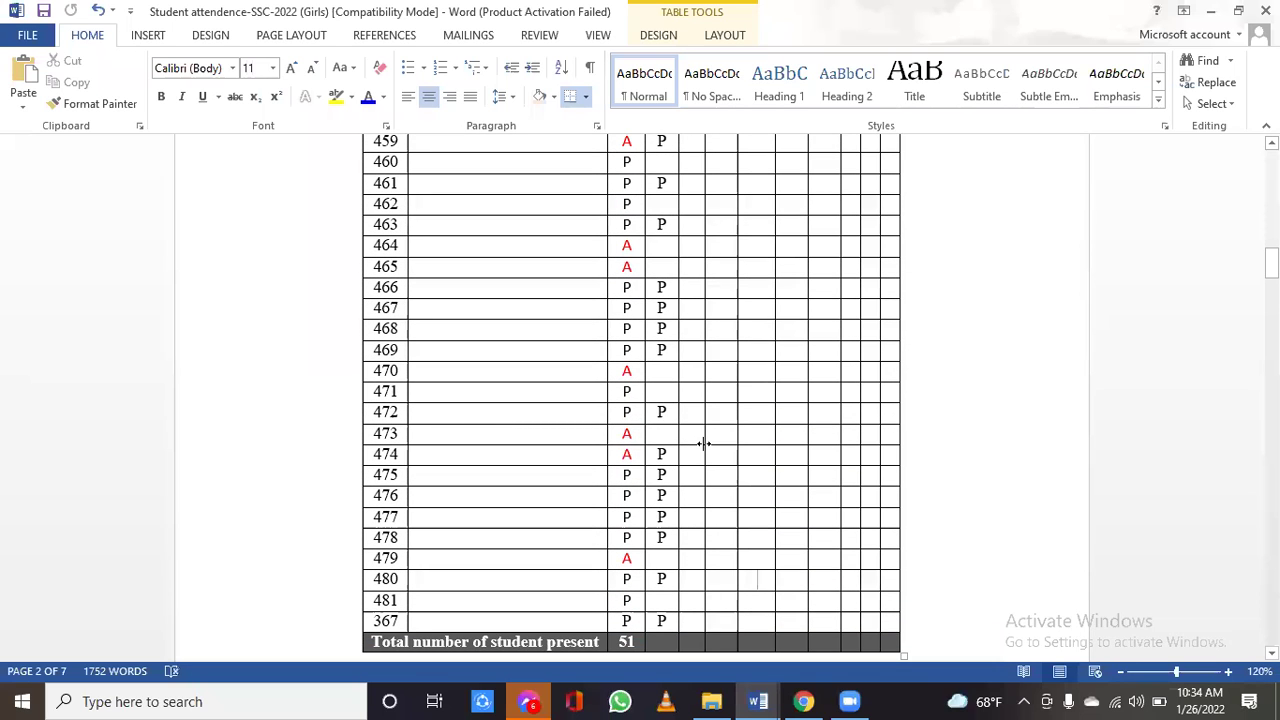
{"action": "scroll", "coordinate": [704, 443], "scroll_direction": "down", "scroll_amount": 1}
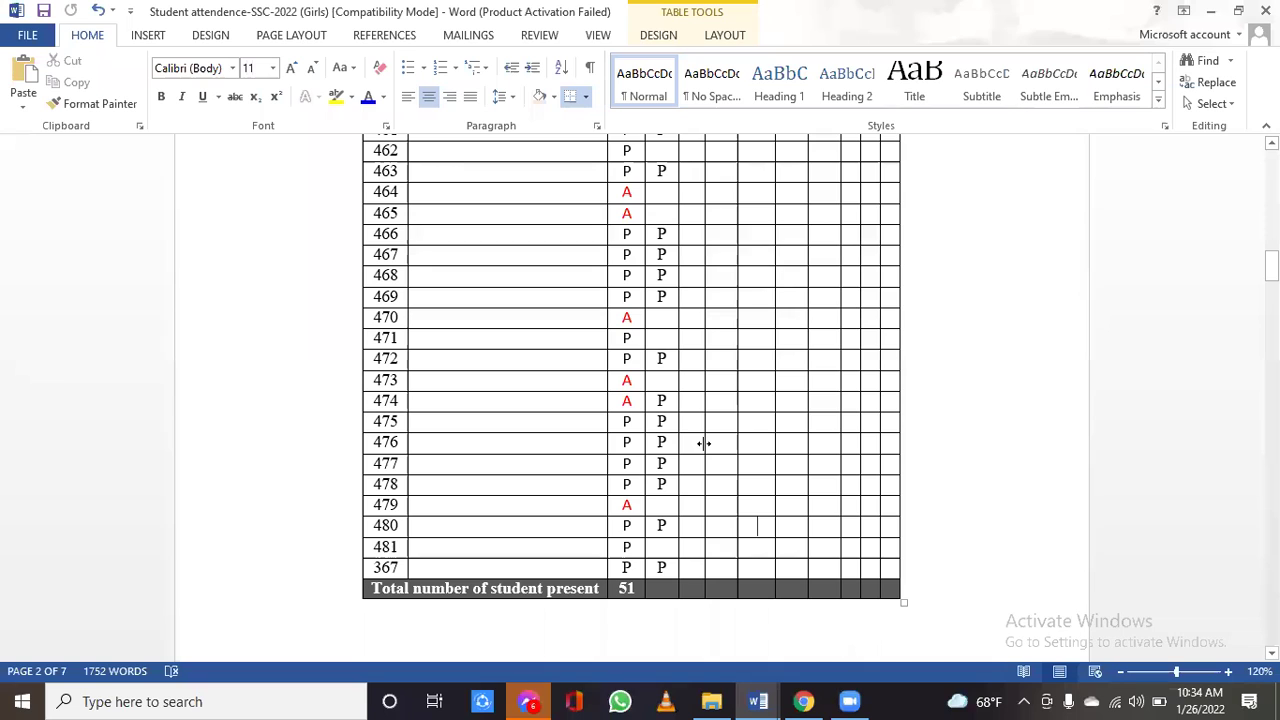
{"action": "scroll", "coordinate": [750, 468], "scroll_direction": "down", "scroll_amount": 1}
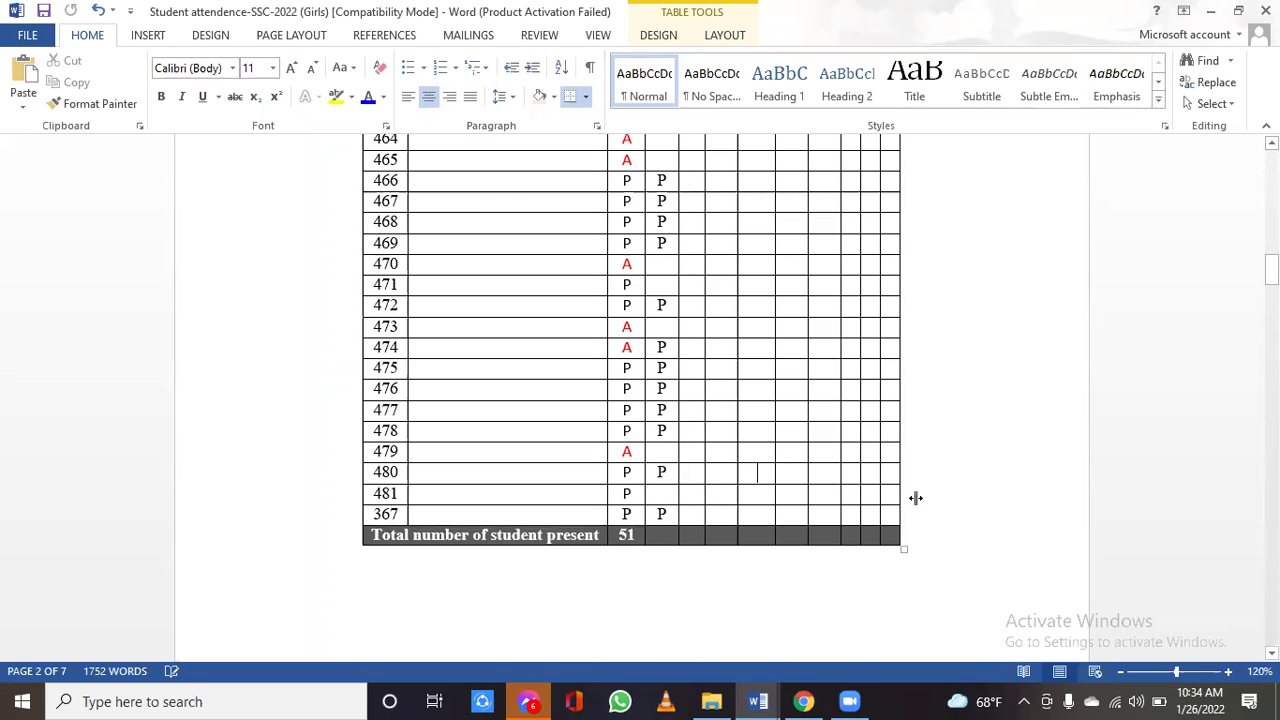
{"action": "left_click", "coordinate": [986, 520]}
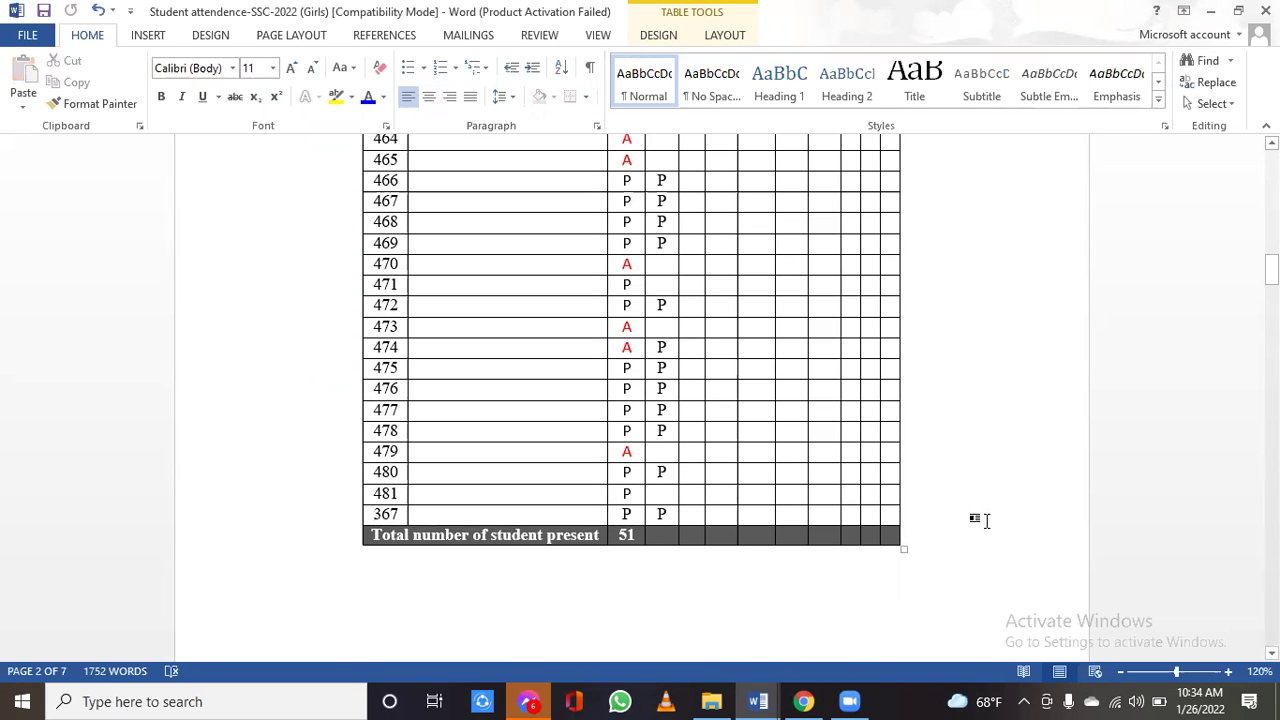
{"action": "key", "text": "Return"}
{"action": "type", "text": "344"}
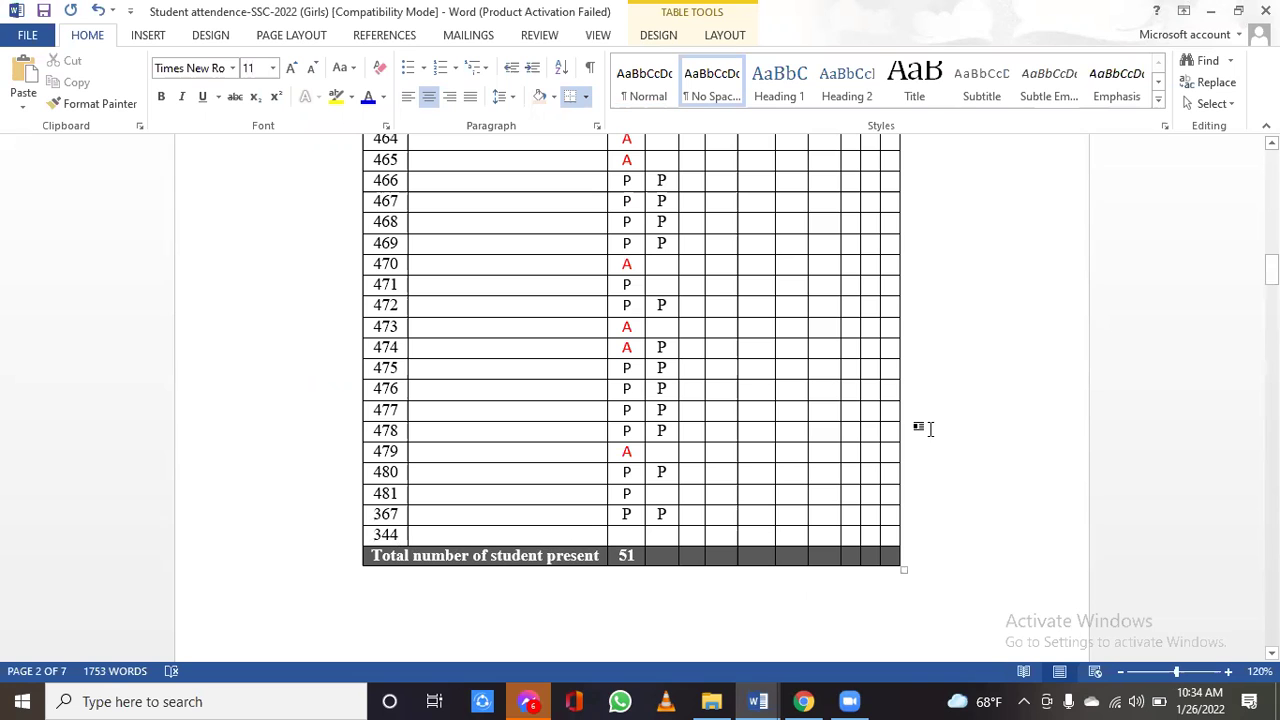
- Switch back to the SSC-2022 (Accounting) - W. Board document and add blank lines below জাহাজ ভাড়া in the বিবরণ column
{"action": "scroll", "coordinate": [881, 411], "scroll_direction": "up", "scroll_amount": 5}
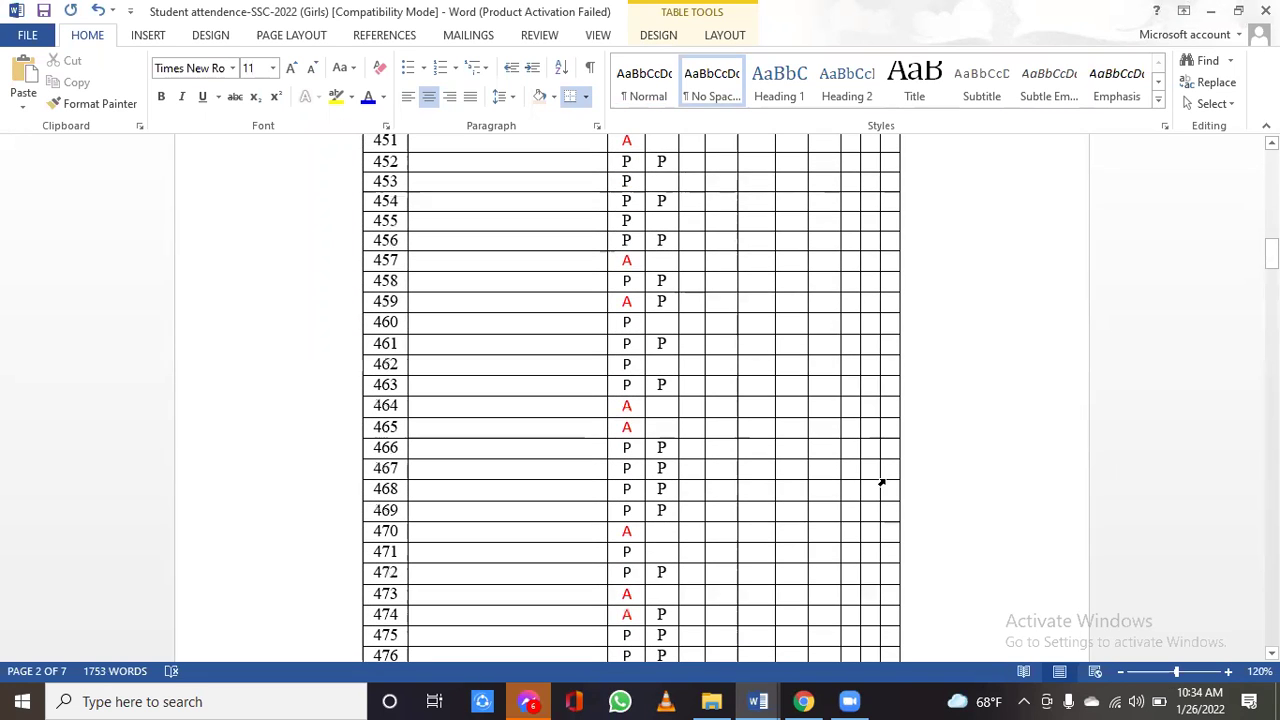
{"action": "left_click", "coordinate": [758, 701]}
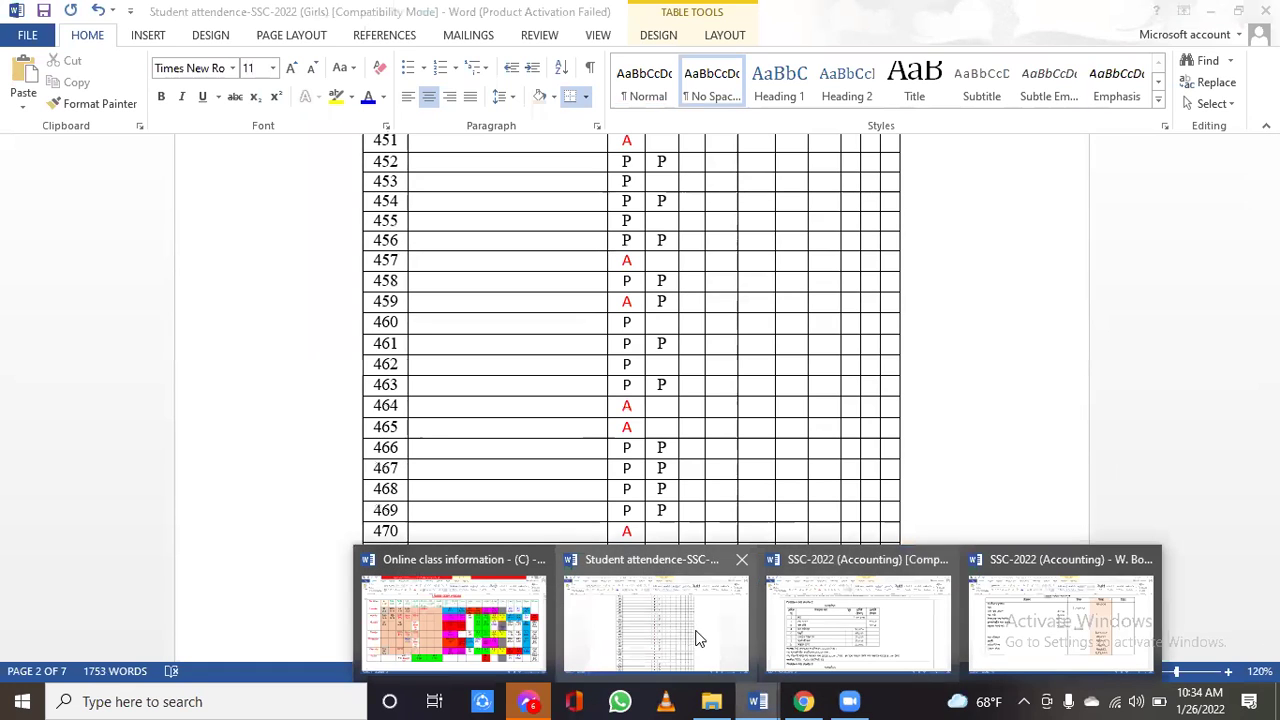
{"action": "left_click", "coordinate": [1064, 632]}
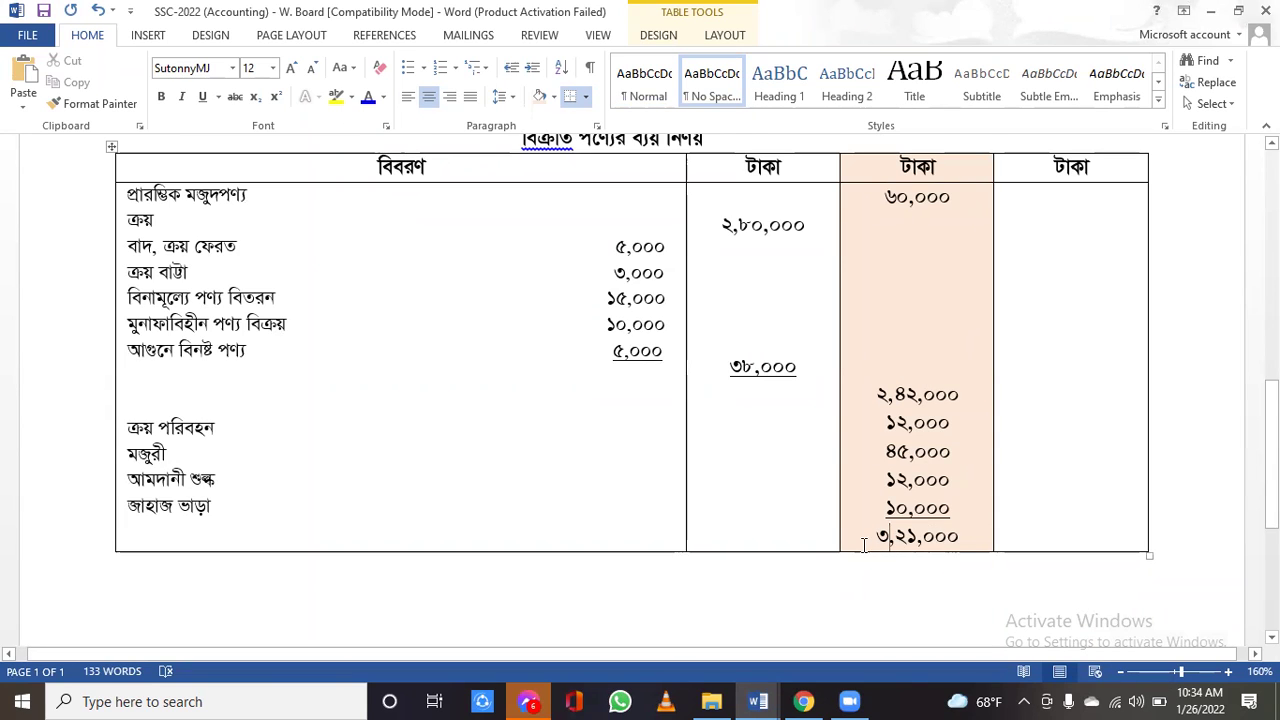
{"action": "scroll", "coordinate": [864, 545], "scroll_direction": "down", "scroll_amount": 1}
{"action": "left_click", "coordinate": [291, 474]}
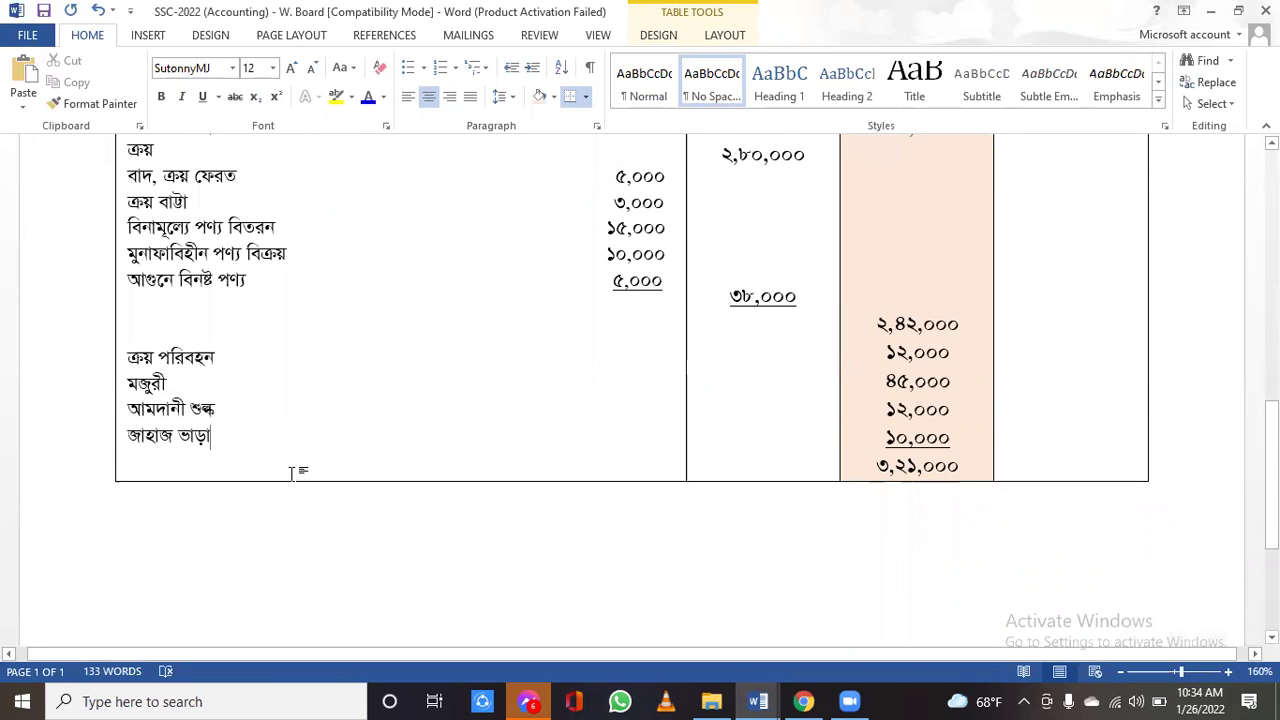
{"action": "key", "text": "Return"}
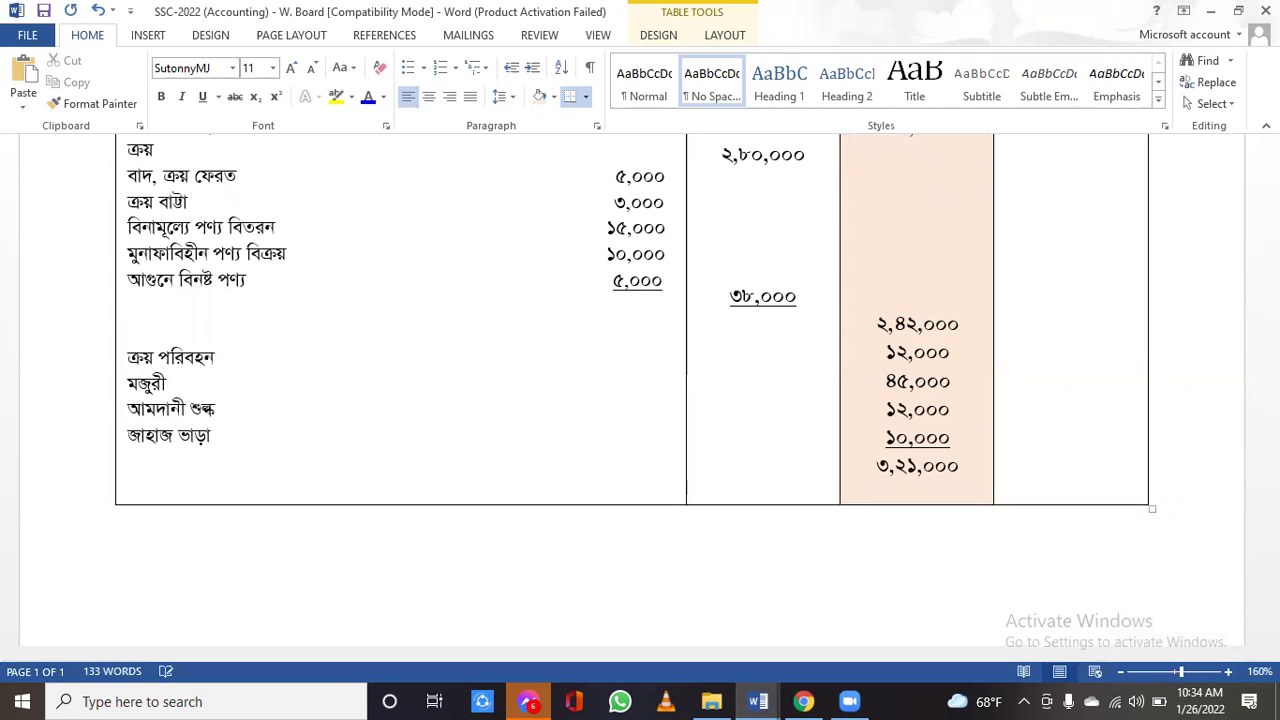
{"action": "type", "text": "যভ"}
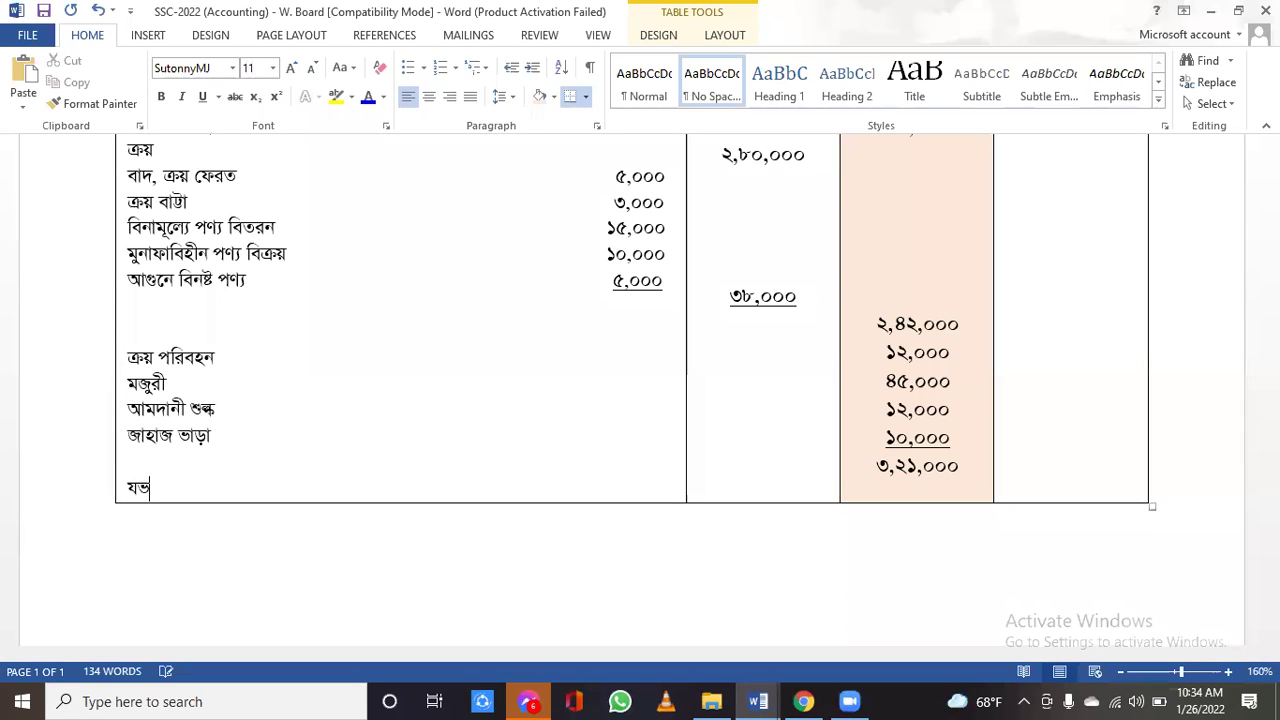
{"action": "key", "text": "BackSpace"}
{"action": "key", "text": "BackSpace"}
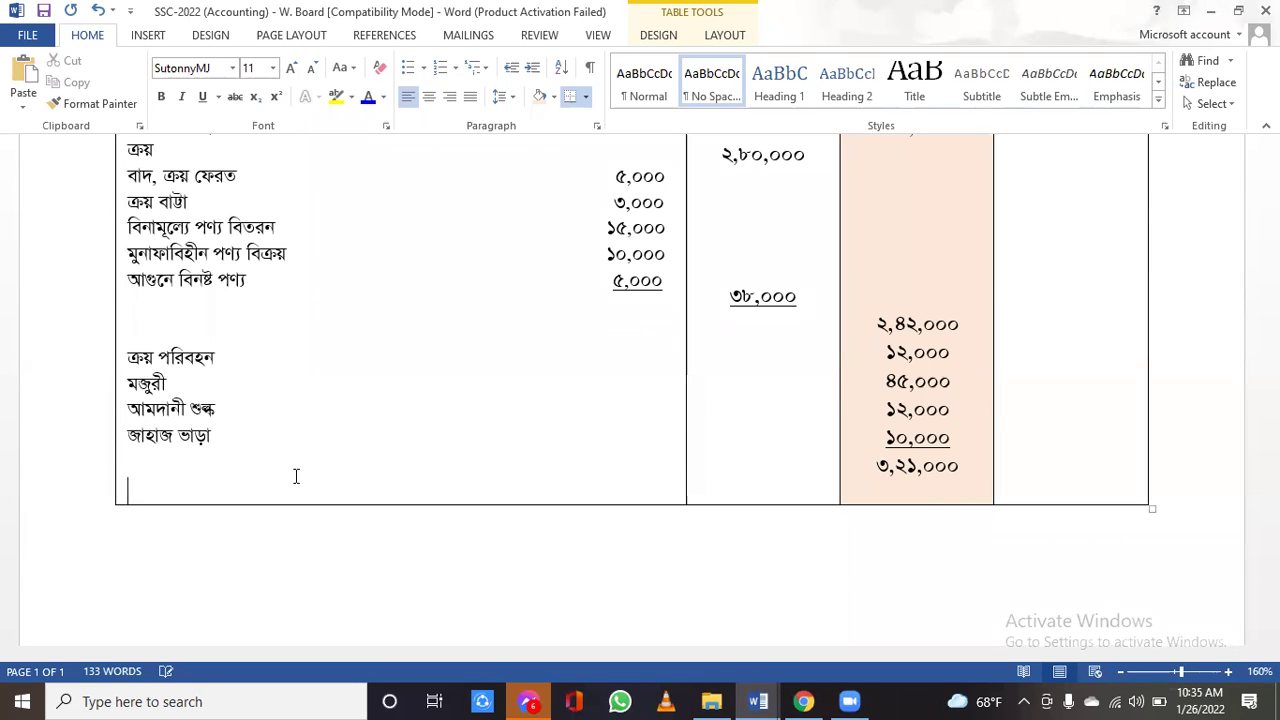
- Colour the আগুনে বিনষ্ট পণ্য line blue, including its amount ৫,০০০
{"action": "left_click", "coordinate": [141, 281]}
{"action": "left_click_drag", "start_coordinate": [141, 281], "coordinate": [657, 288]}
{"action": "left_click", "coordinate": [368, 96]}
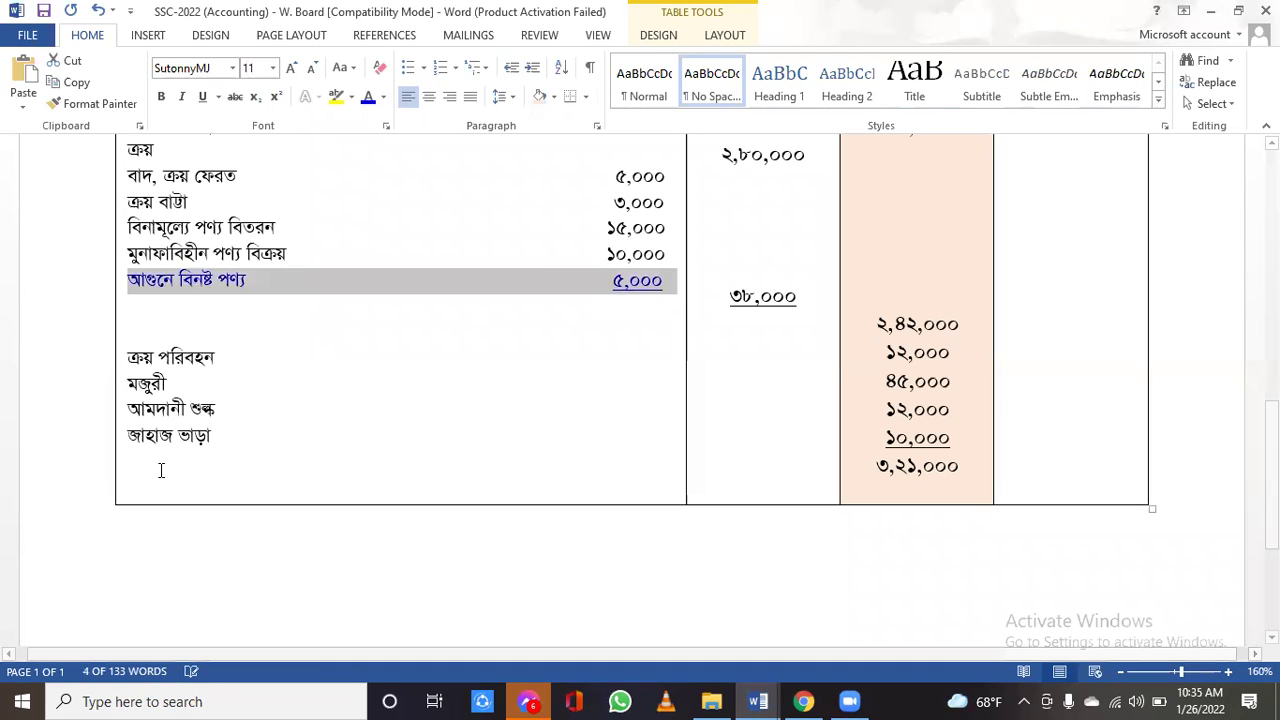
- Examine adjustment (গ) on the closing stock, highlighting the part about the আগুনে বিনষ্ট পণ্য included in it
{"action": "left_click", "coordinate": [296, 424]}
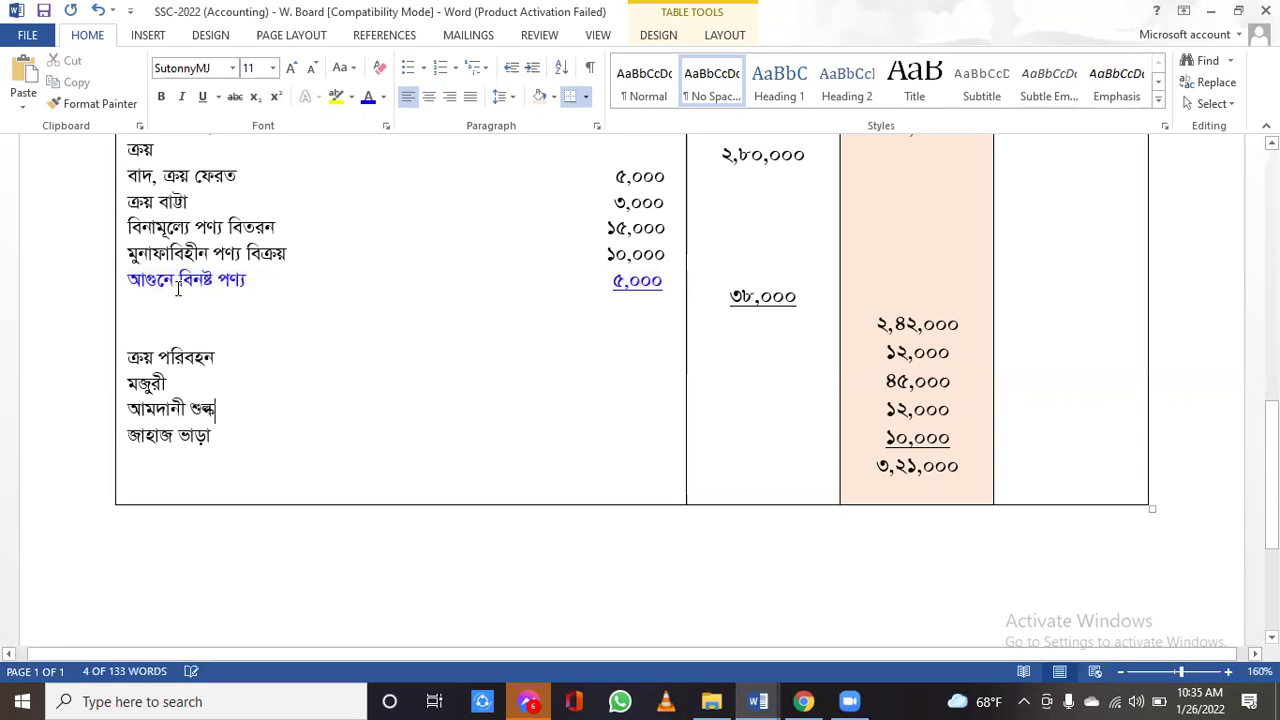
{"action": "scroll", "coordinate": [200, 295], "scroll_direction": "up", "scroll_amount": 2}
{"action": "scroll", "coordinate": [208, 293], "scroll_direction": "up", "scroll_amount": 1}
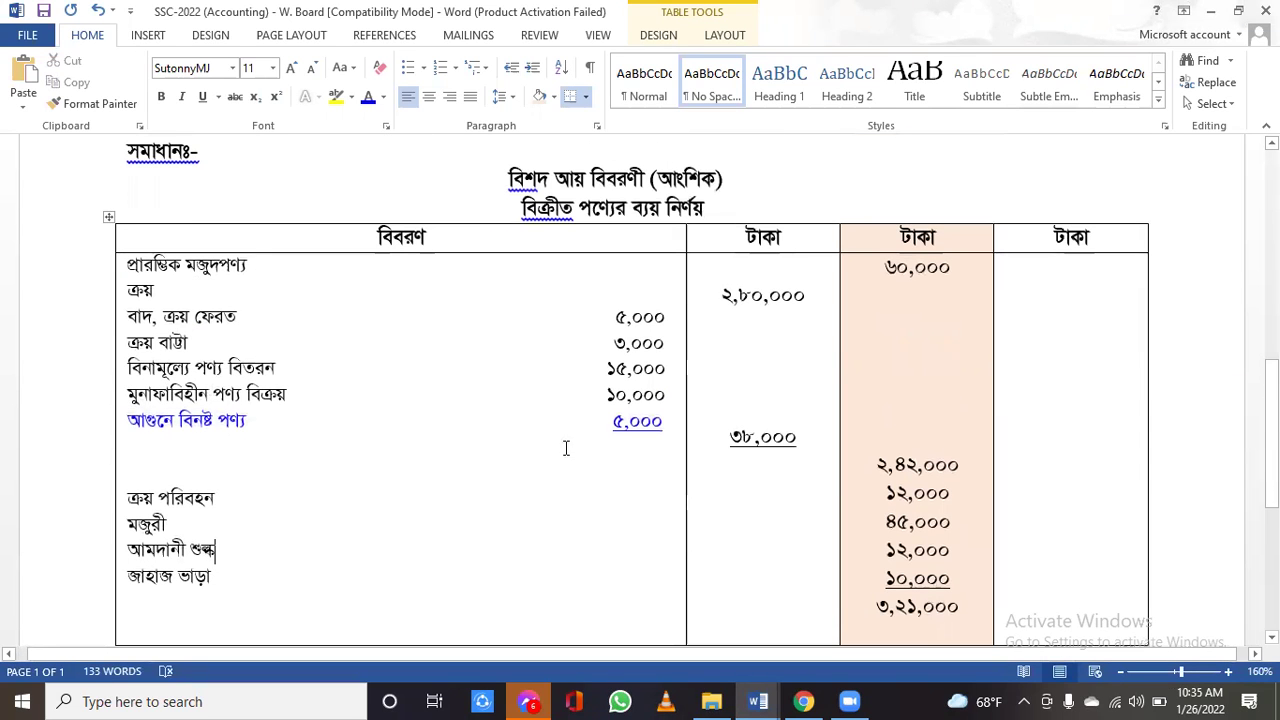
{"action": "scroll", "coordinate": [486, 449], "scroll_direction": "down", "scroll_amount": 1}
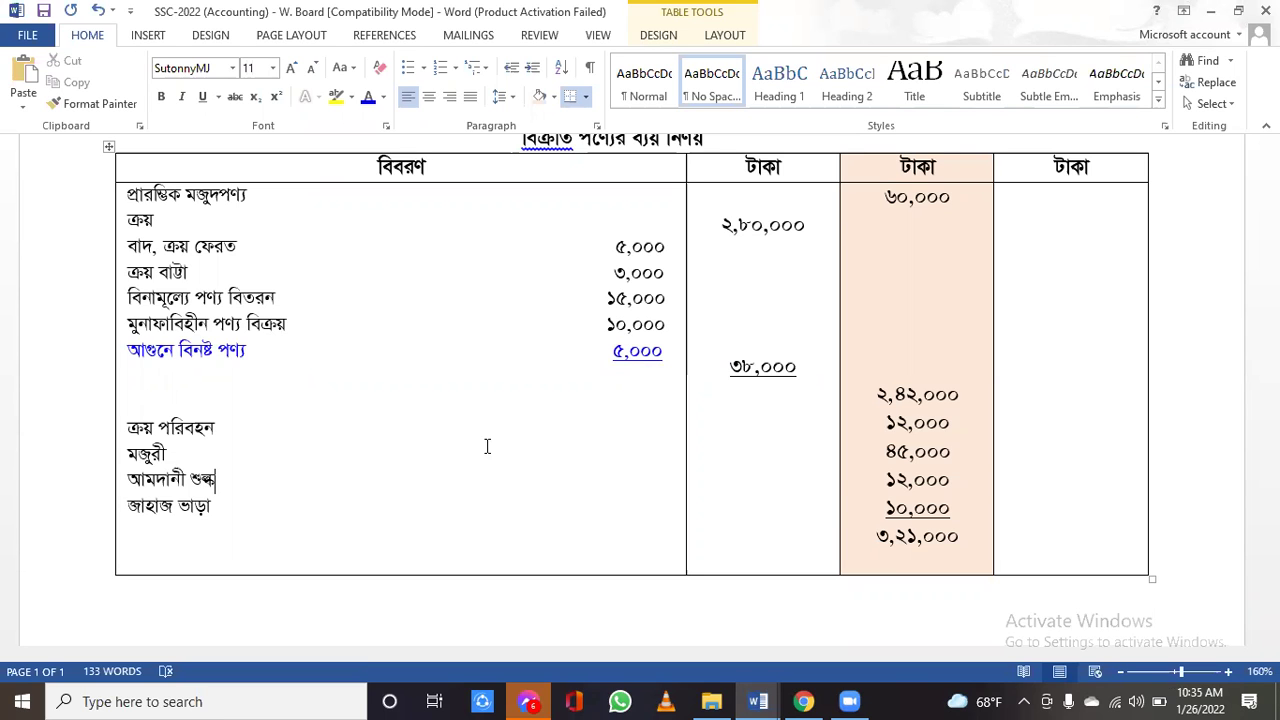
{"action": "scroll", "coordinate": [487, 446], "scroll_direction": "up", "scroll_amount": 6}
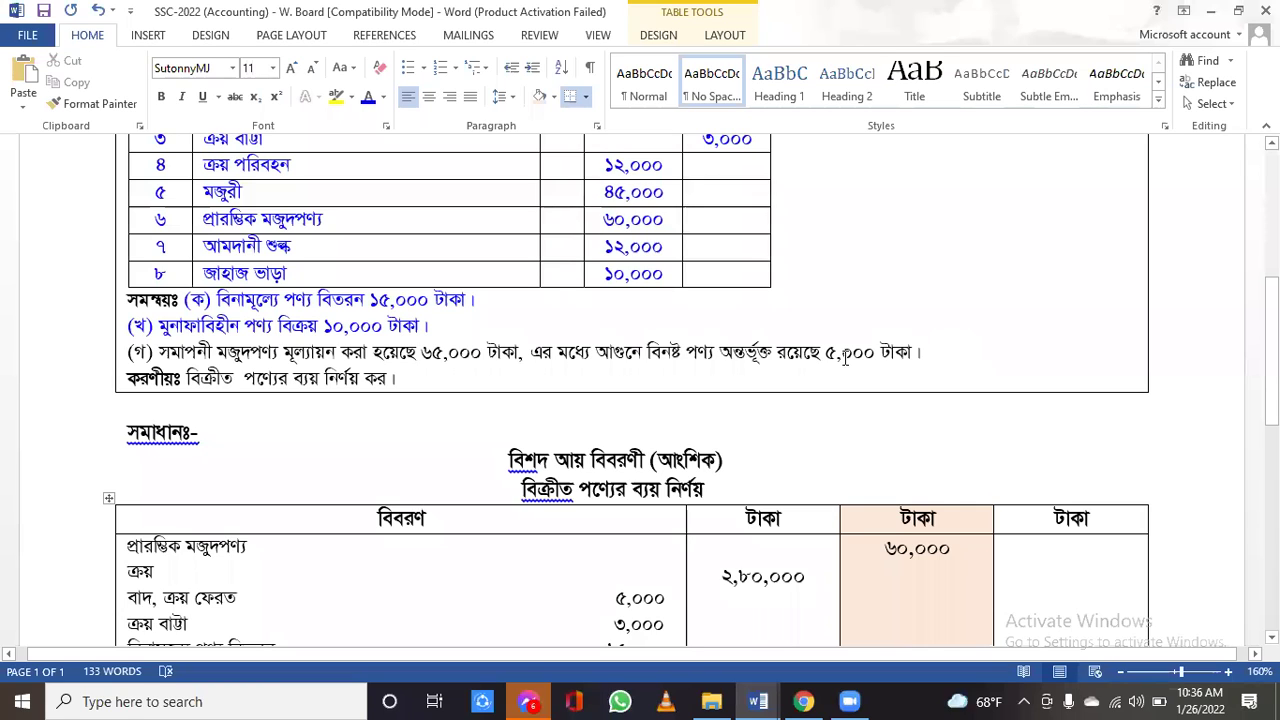
{"action": "left_click_drag", "start_coordinate": [914, 352], "coordinate": [648, 352]}
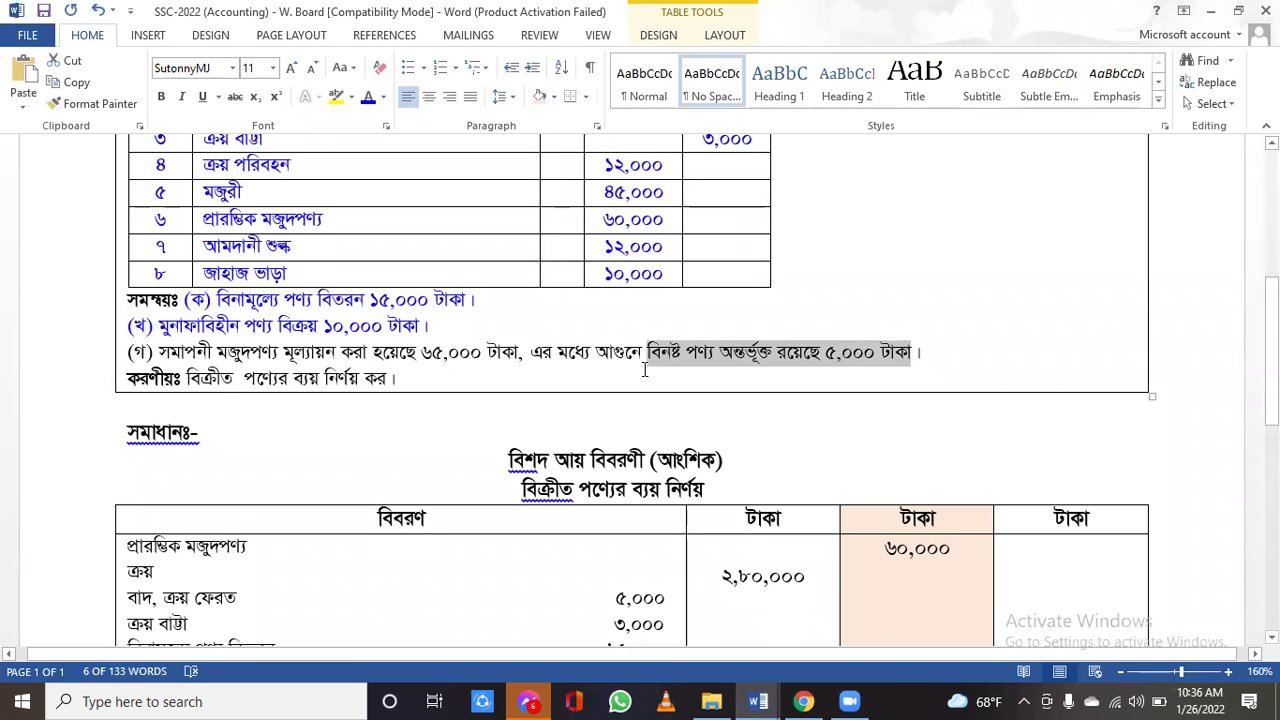
{"action": "scroll", "coordinate": [640, 372], "scroll_direction": "down", "scroll_amount": 5}
{"action": "scroll", "coordinate": [491, 459], "scroll_direction": "down", "scroll_amount": 2}
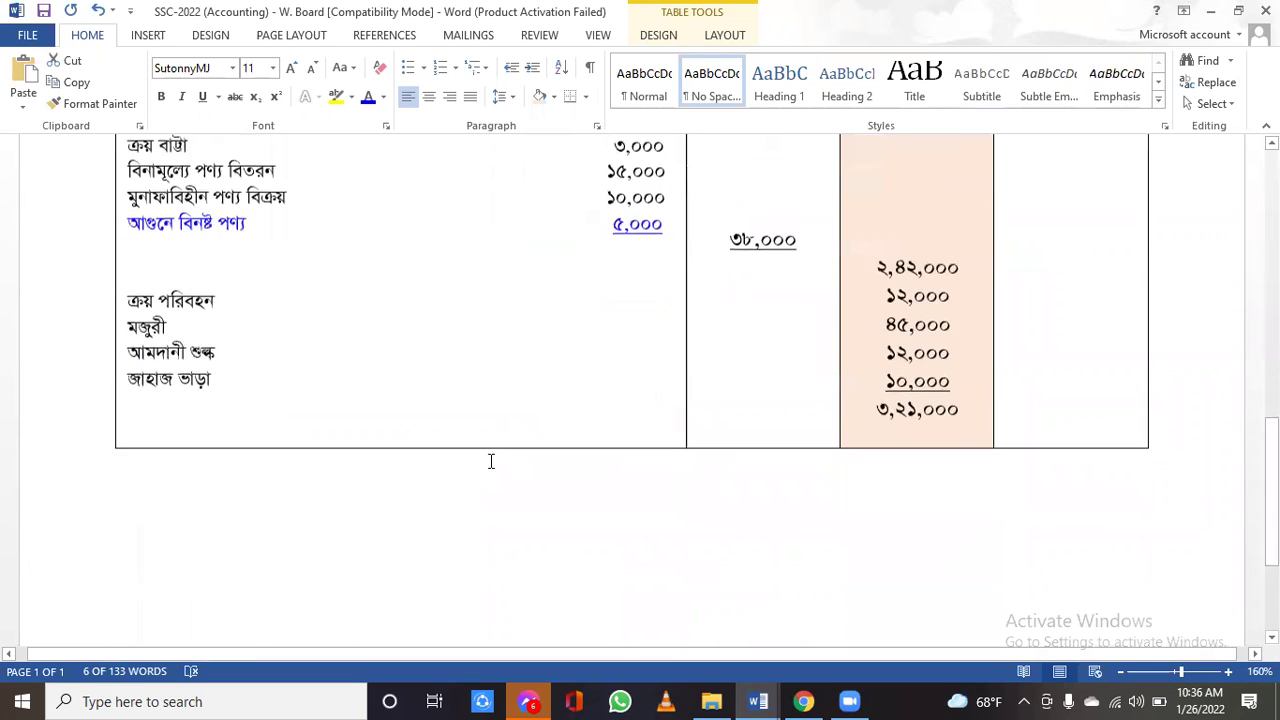
- Add the line বাদ, সমাপনী মজুদ পণ্য below জাহাজ ভাড়া in the বিবরণ column and set it in non-bold text
{"action": "left_click", "coordinate": [181, 427]}
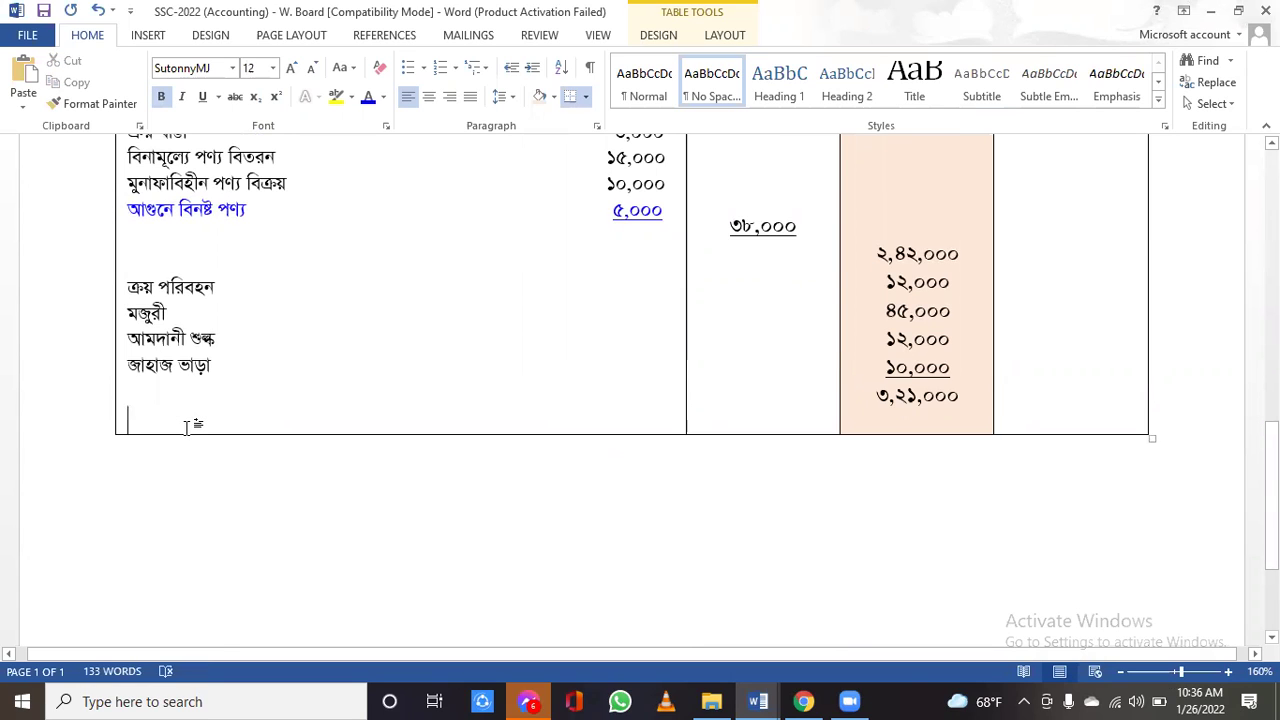
{"action": "type", "text": "ঠদ,"}
{"action": "key", "text": "BackSpace"}
{"action": "key", "text": "BackSpace"}
{"action": "key", "text": "BackSpace"}
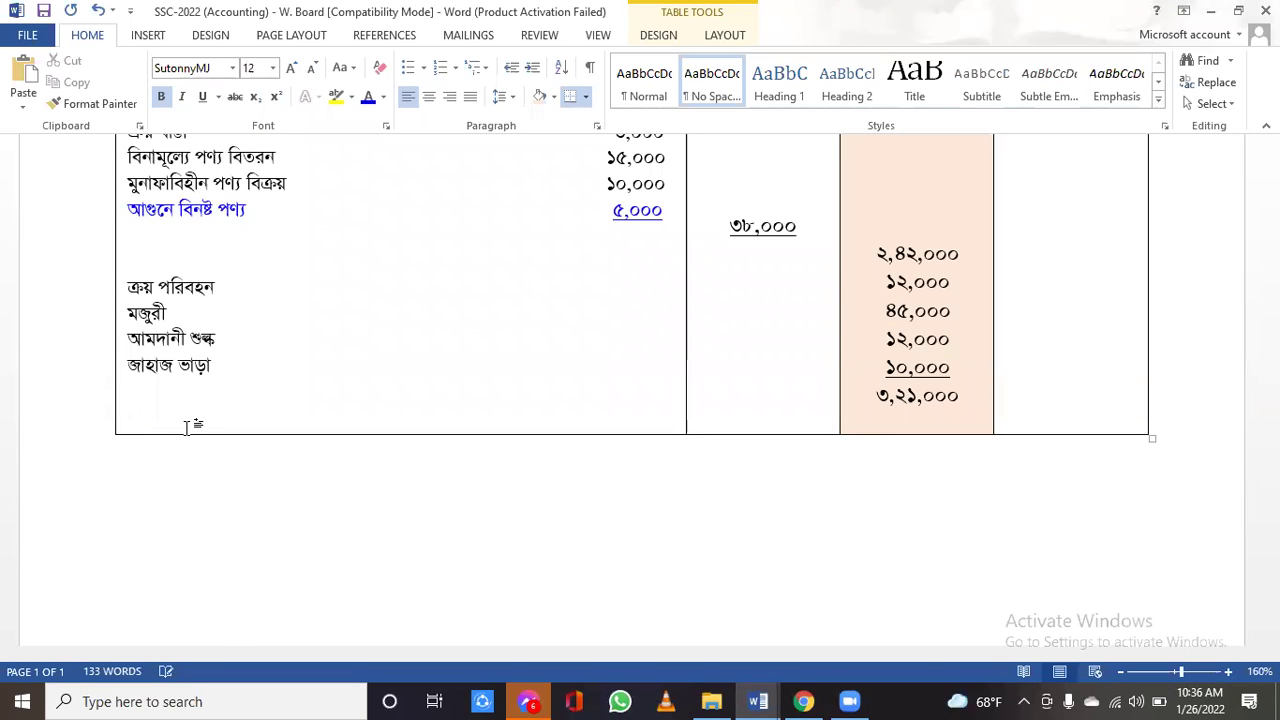
{"action": "type", "text": "যভষ"}
{"action": "key", "text": "BackSpace"}
{"action": "key", "text": "BackSpace"}
{"action": "key", "text": "BackSpace"}
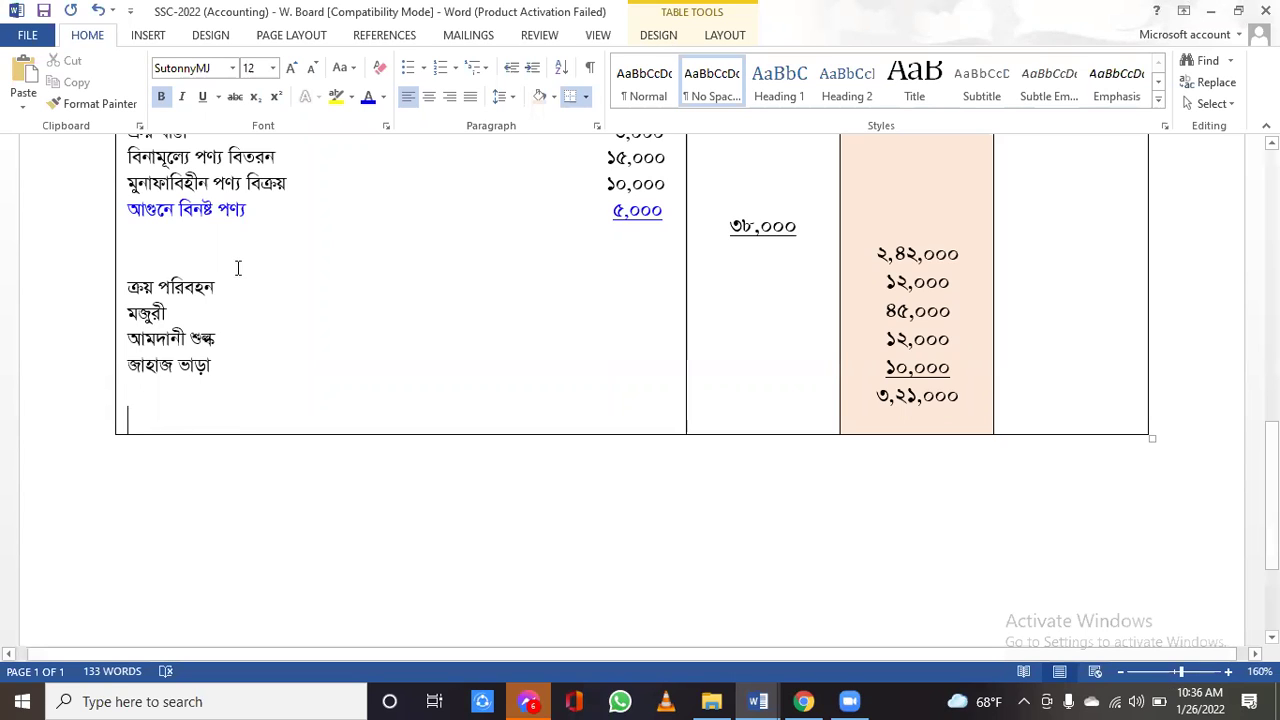
{"action": "type", "text": "উদ,"}
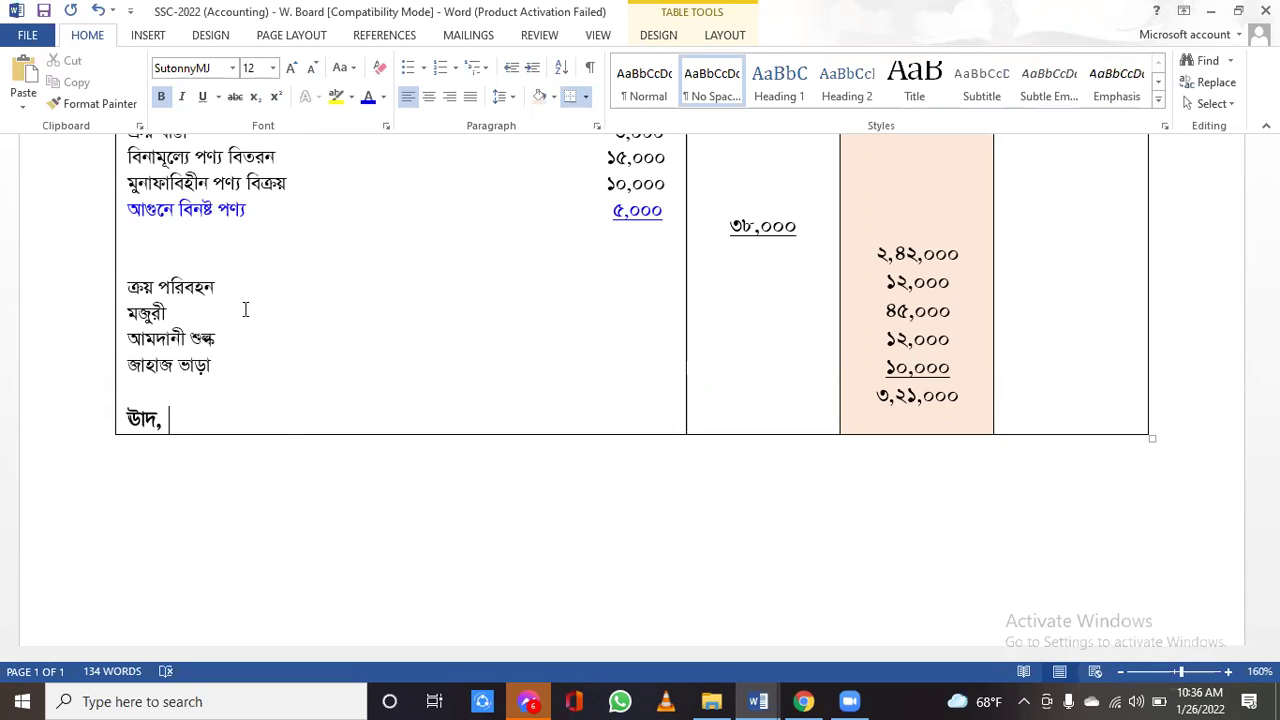
{"action": "key", "text": "BackSpace"}
{"action": "key", "text": "BackSpace"}
{"action": "key", "text": "BackSpace"}
{"action": "key", "text": "BackSpace"}
{"action": "type", "text": "বাদ, সমা"}
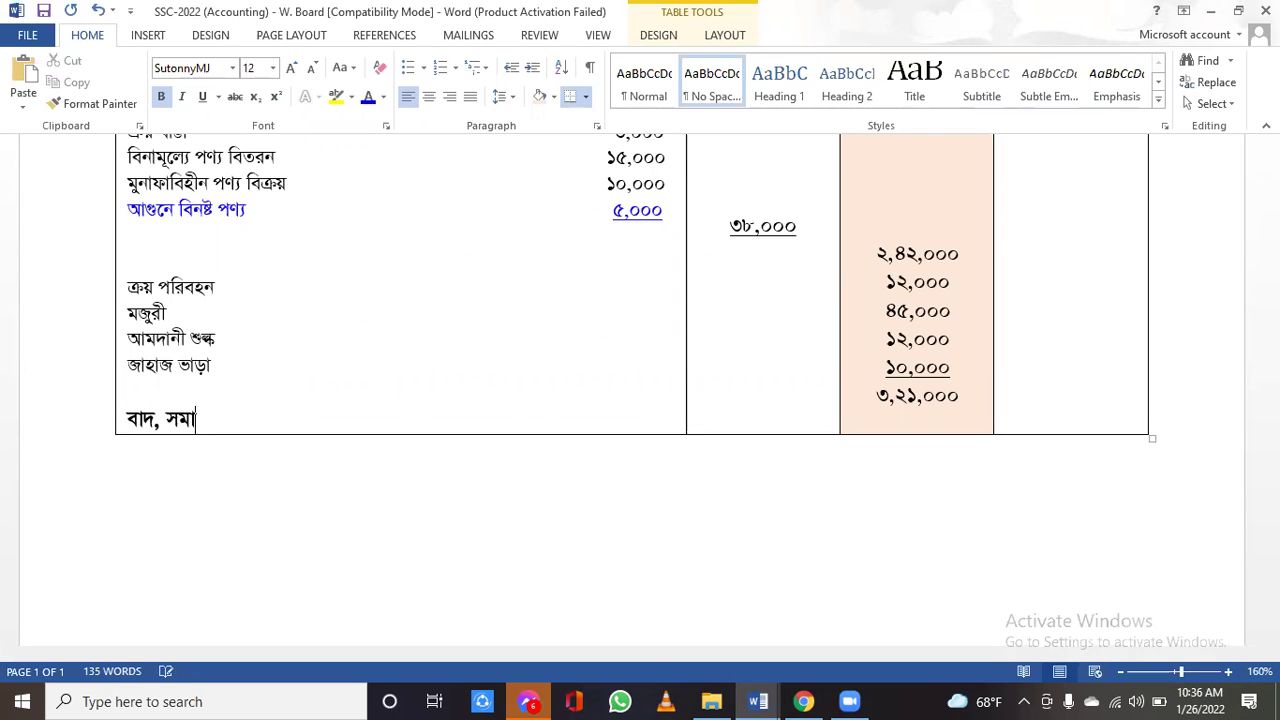
{"action": "type", "text": "পনী মজ"}
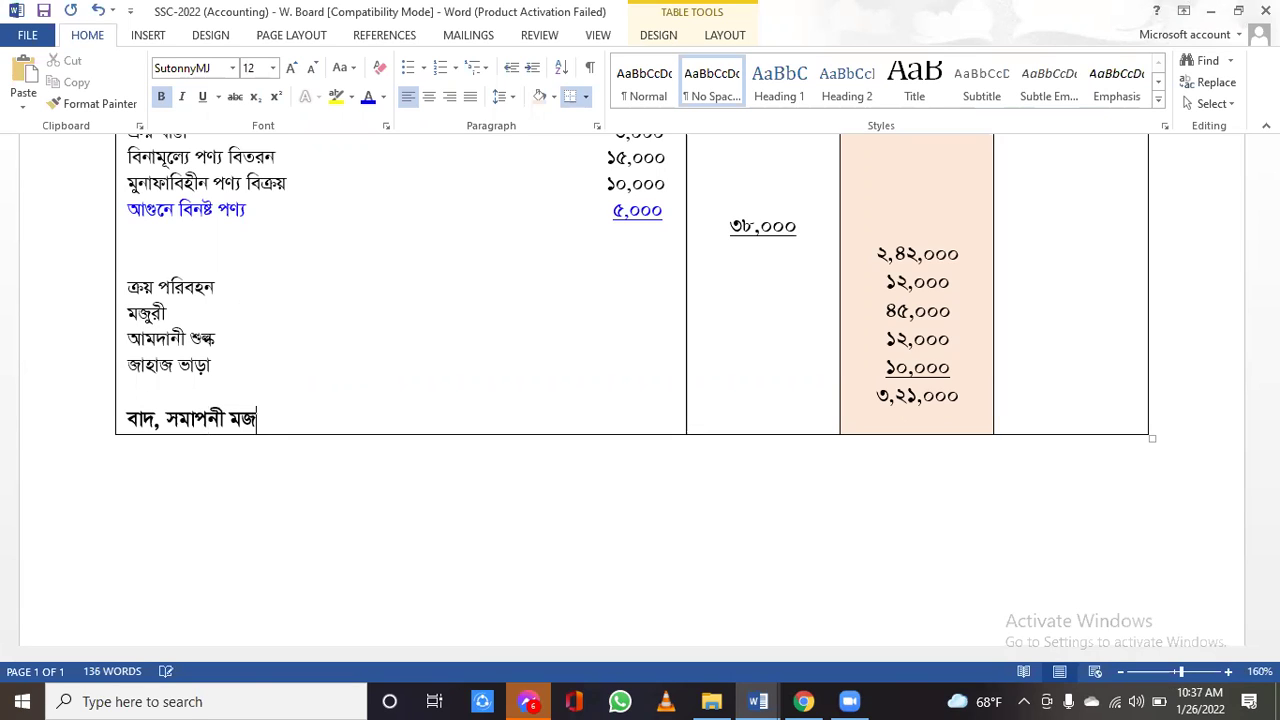
{"action": "type", "text": "ুদ পণ্য"}
{"action": "left_click_drag", "start_coordinate": [314, 413], "coordinate": [121, 413]}
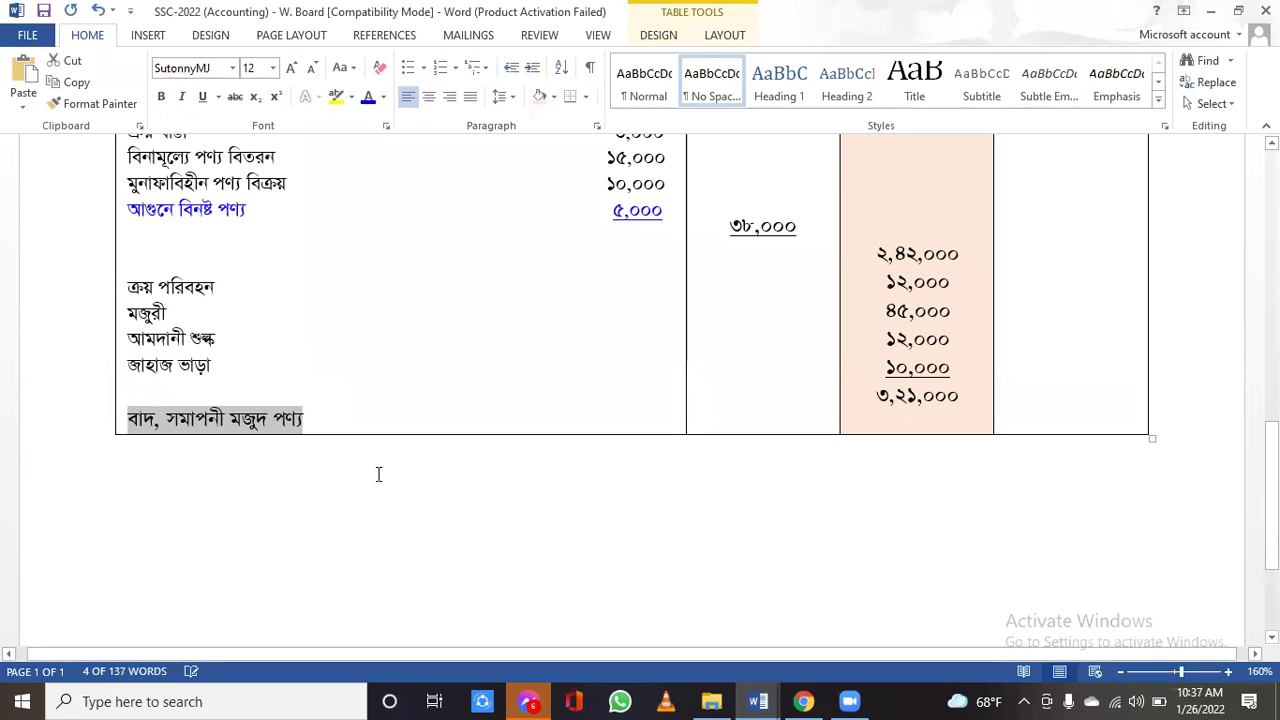
- Enter ৬৫,০০০ without underline in the first টাকা column, level with the বাদ, সমাপনী মজুদ পণ্য line
{"action": "left_click", "coordinate": [811, 234]}
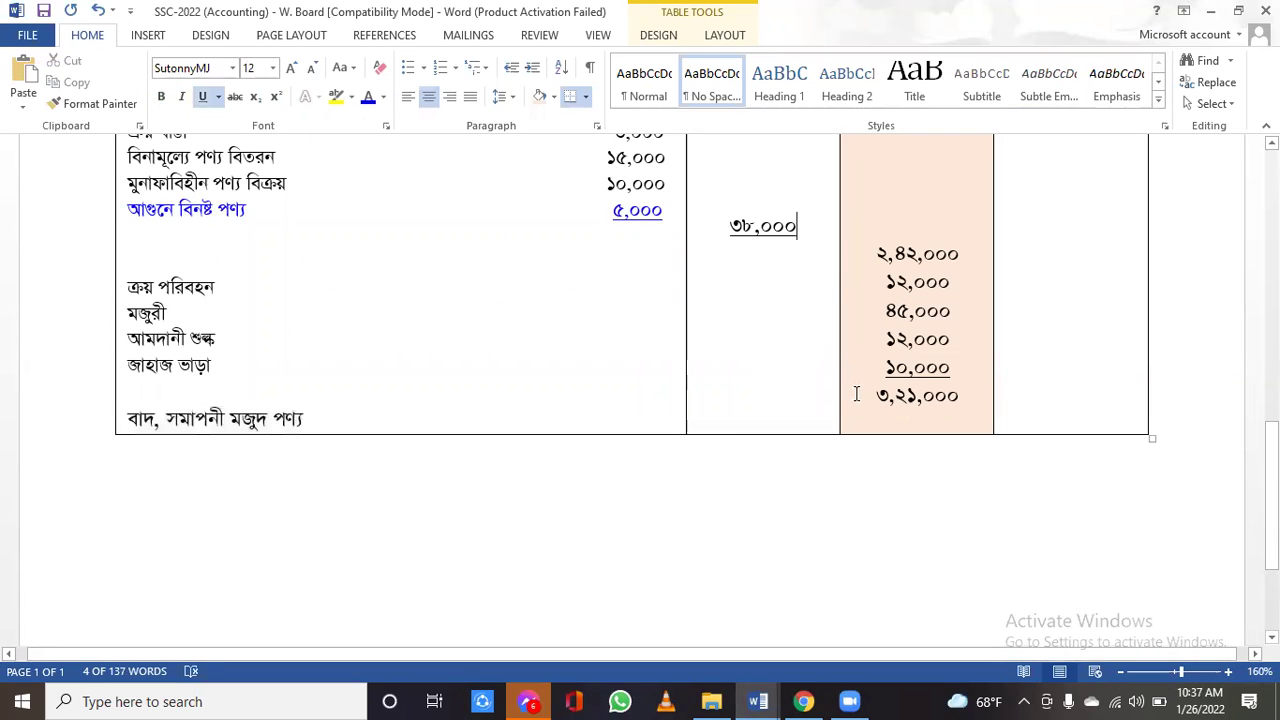
{"action": "key", "text": "Return"}
{"action": "key", "text": "Return"}
{"action": "key", "text": "Return"}
{"action": "key", "text": "Return"}
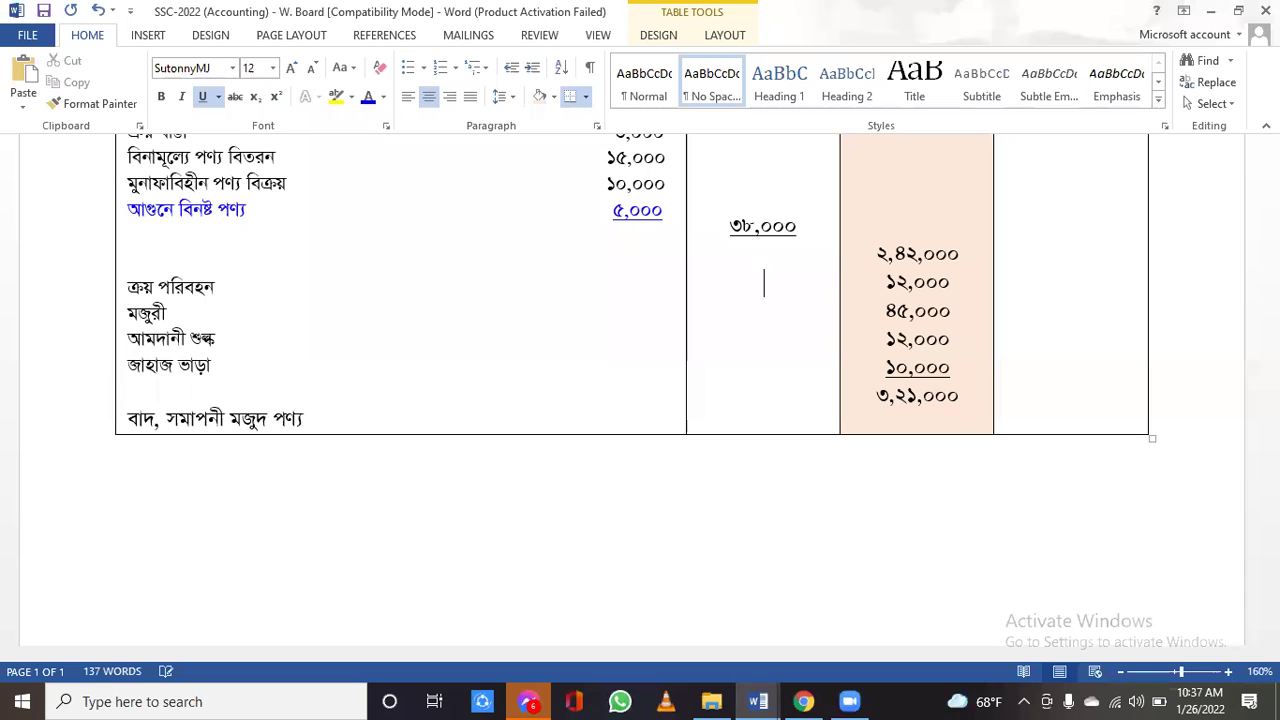
{"action": "key", "text": "Return"}
{"action": "key", "text": "Return"}
{"action": "key", "text": "Return"}
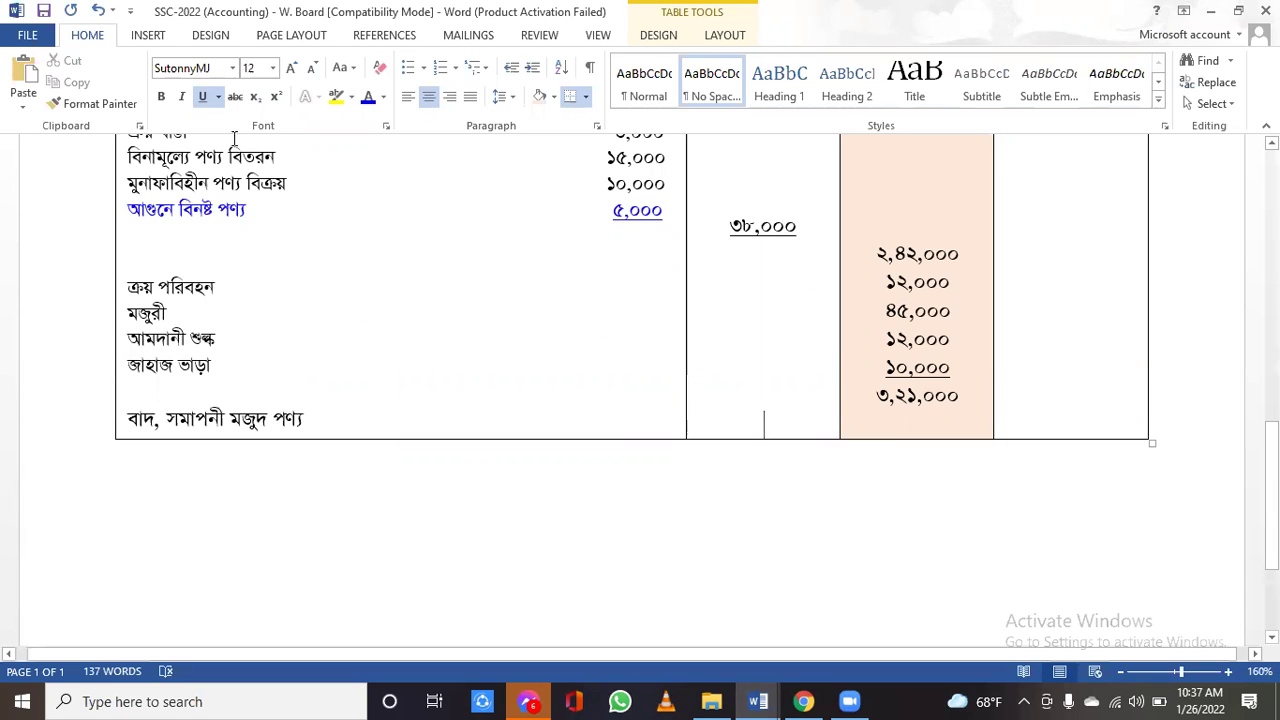
{"action": "type", "text": "65,000"}
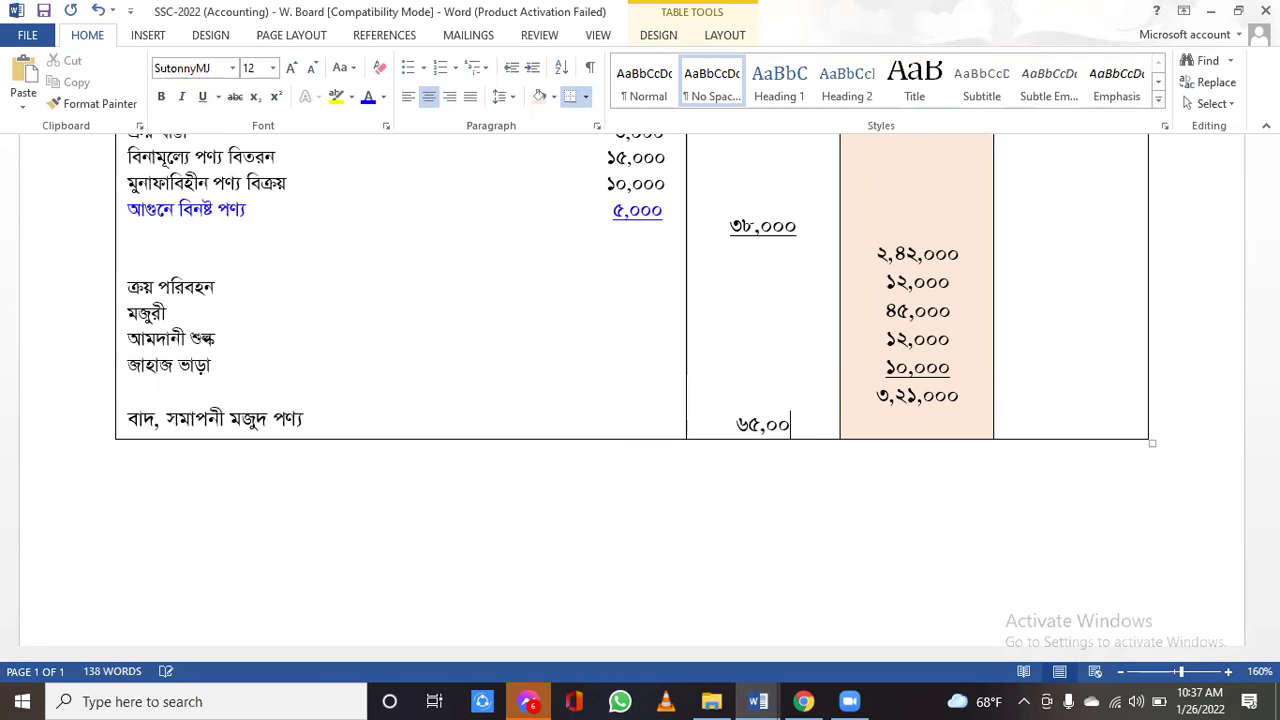
- Add the line বাদ, আগুনে বিনষ্ট পণ্য directly below the closing stock line in the বিবরণ column
{"action": "left_click", "coordinate": [335, 416]}
{"action": "key", "text": "Return"}
{"action": "type", "text": "ev`, "}
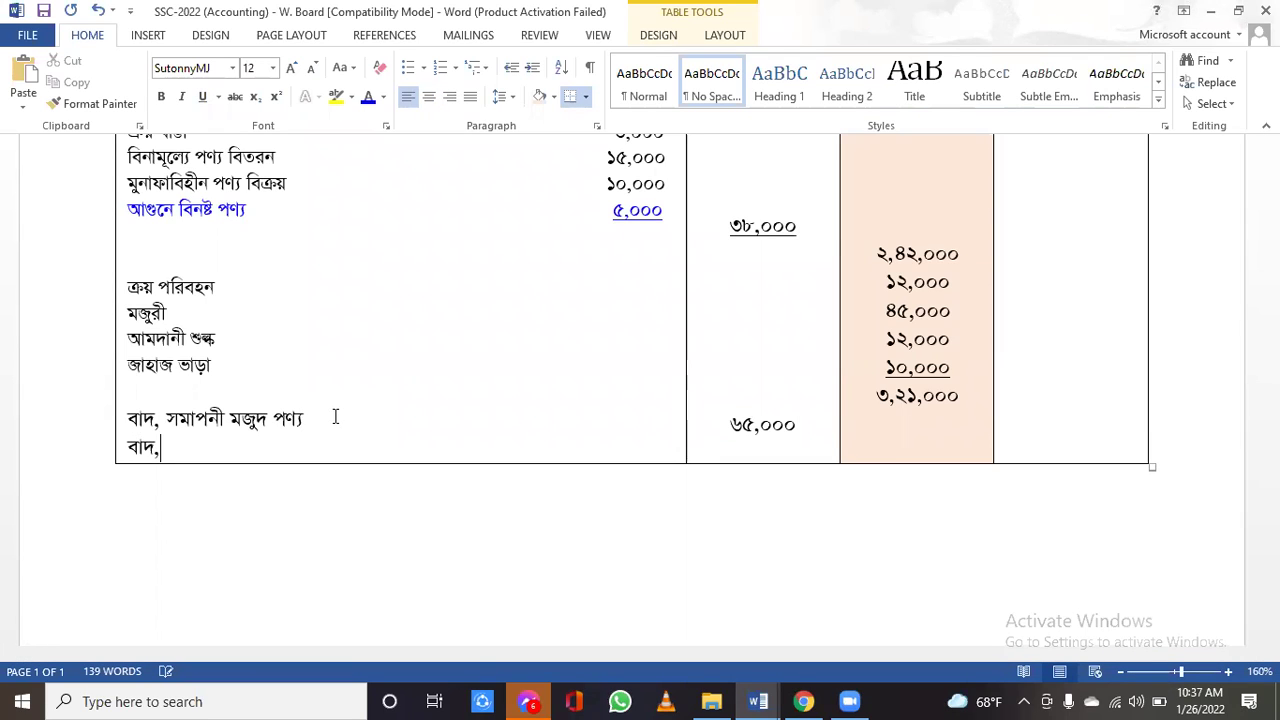
{"action": "type", "text": "AvMুনে"}
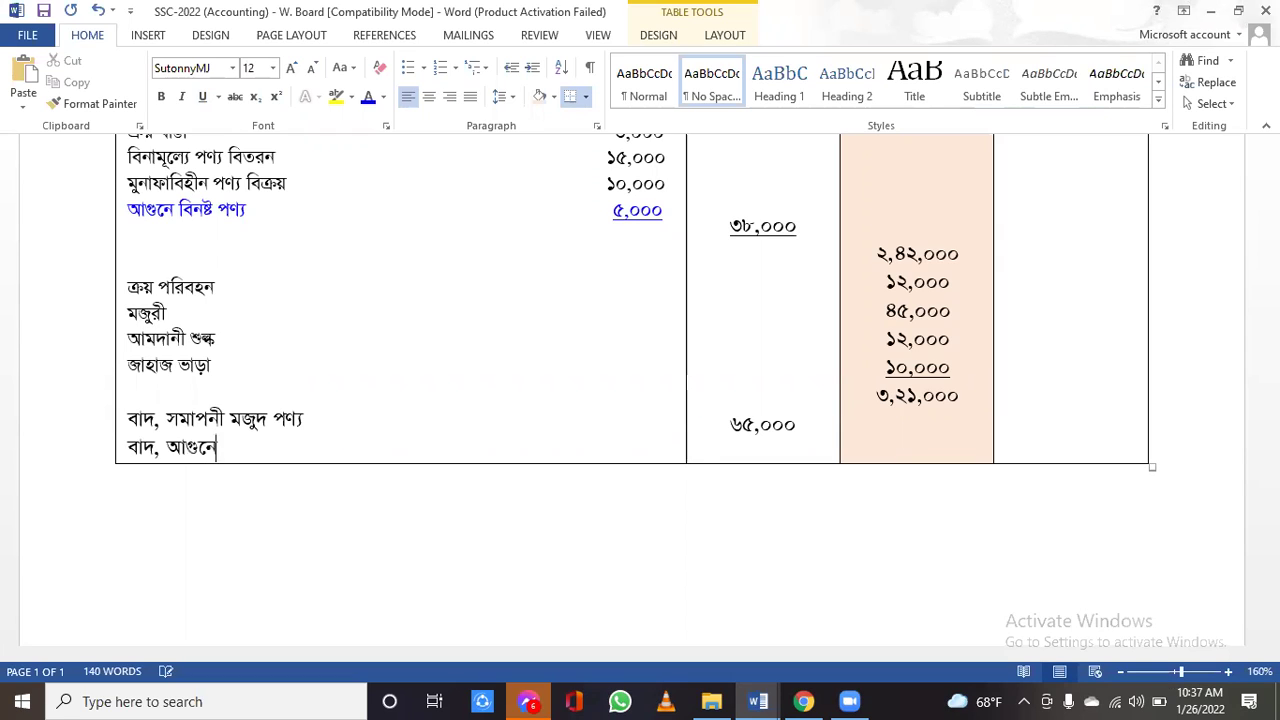
{"action": "type", "text": " বিনষ্ট পণ্য"}
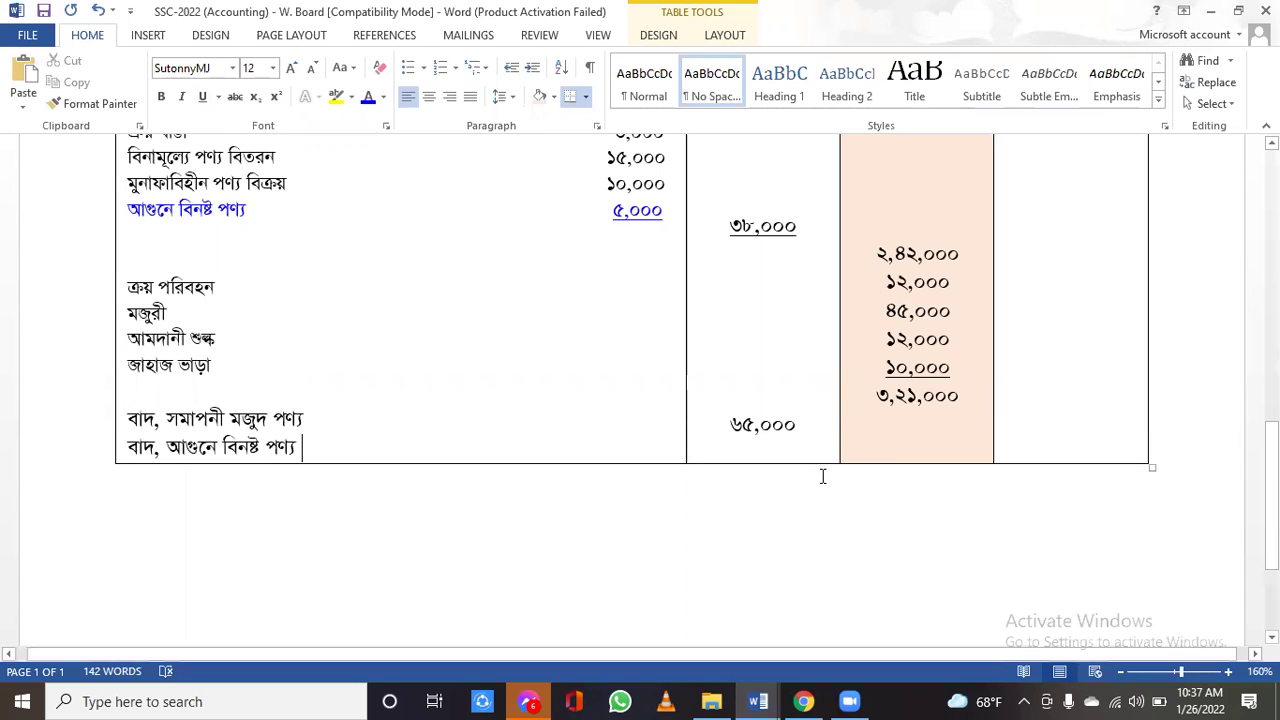
- Enter ৫,০০০ below ৬৫,০০০ in the first টাকা column and give it a single underline
{"action": "left_click", "coordinate": [808, 437]}
{"action": "key", "text": "Return"}
{"action": "type", "text": "৫,০০০"}
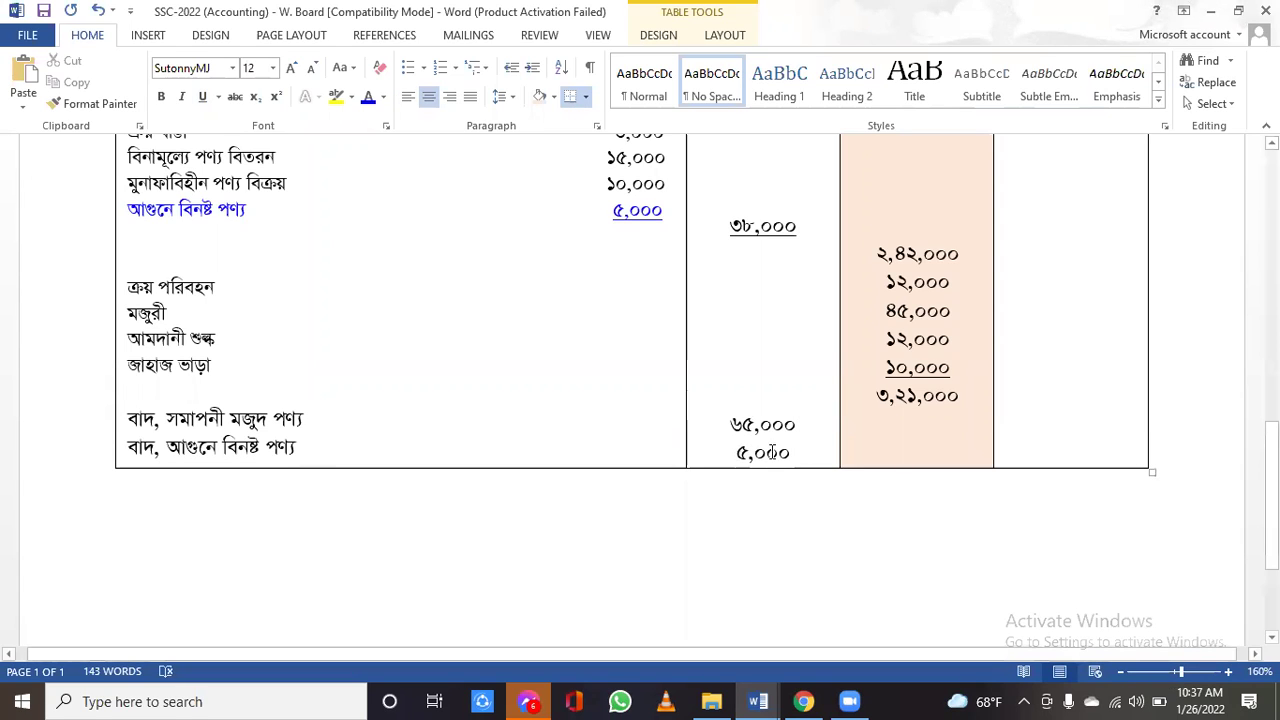
{"action": "double_click", "coordinate": [771, 452]}
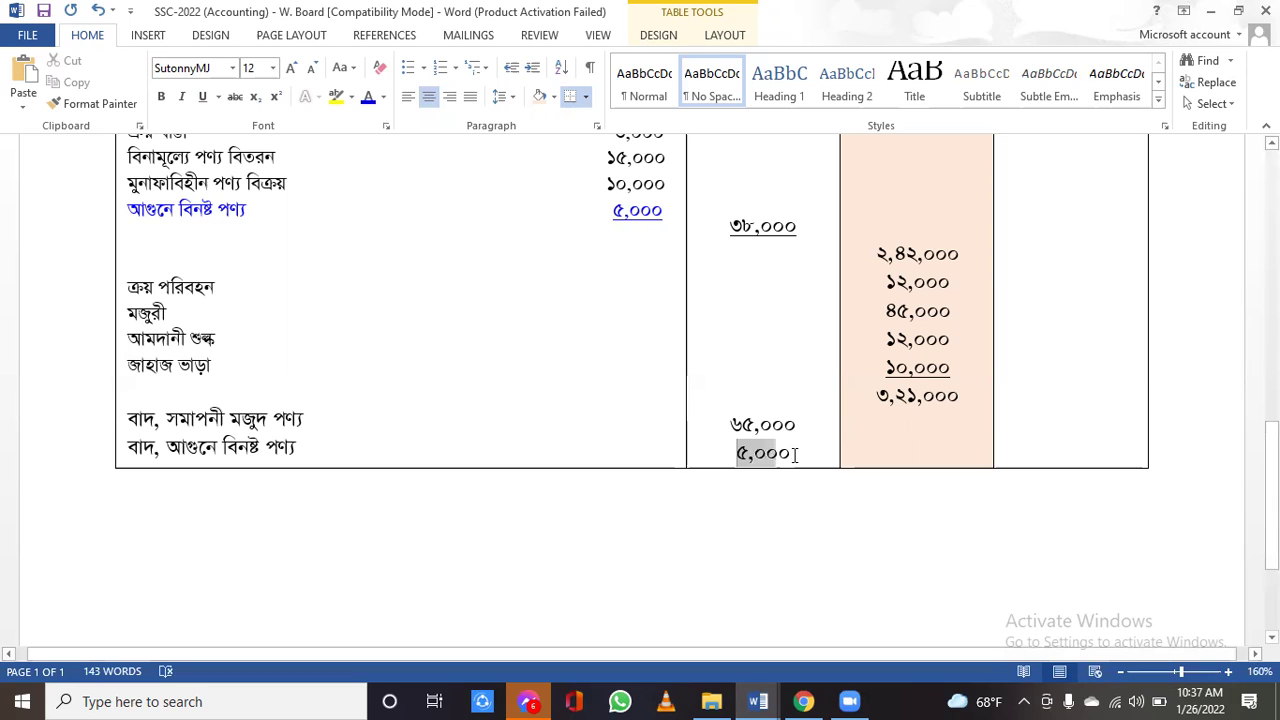
{"action": "left_click", "coordinate": [218, 97]}
{"action": "left_click", "coordinate": [240, 133]}
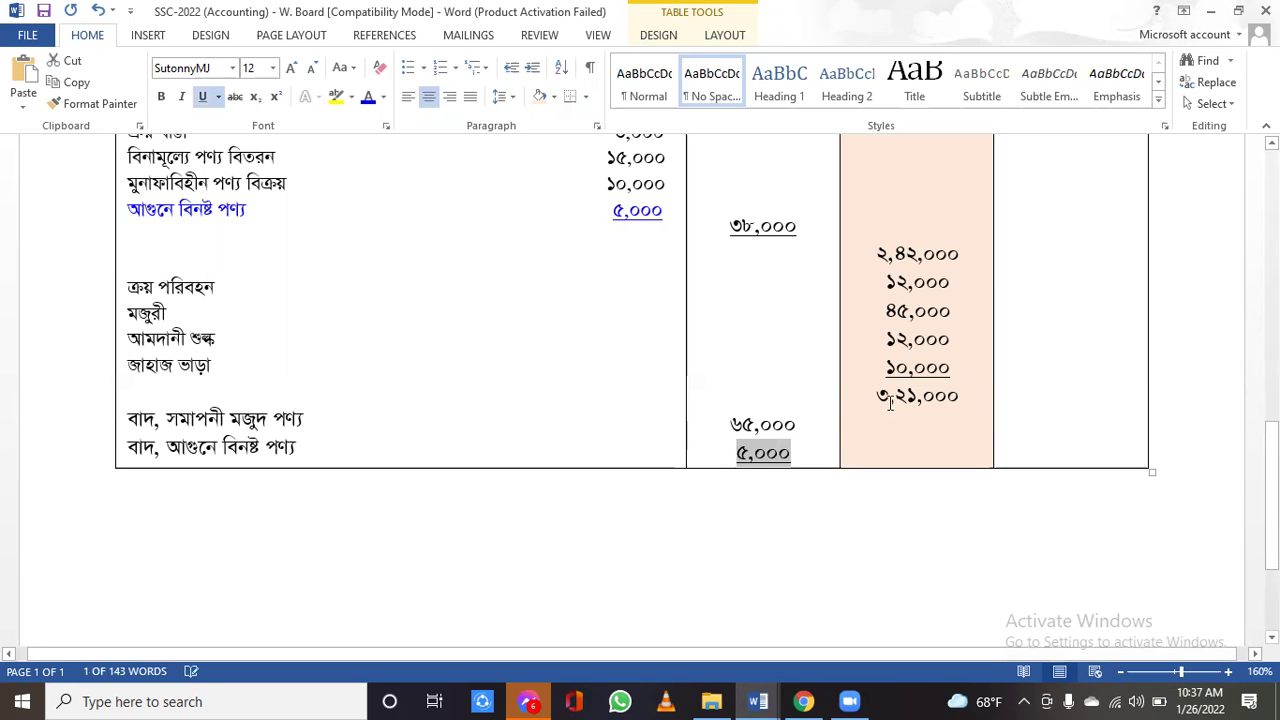
- Enter the net closing stock ৬০,০০০ below ৩,২১,০০০ in the shaded টাকা column and underline it
{"action": "left_click", "coordinate": [975, 400]}
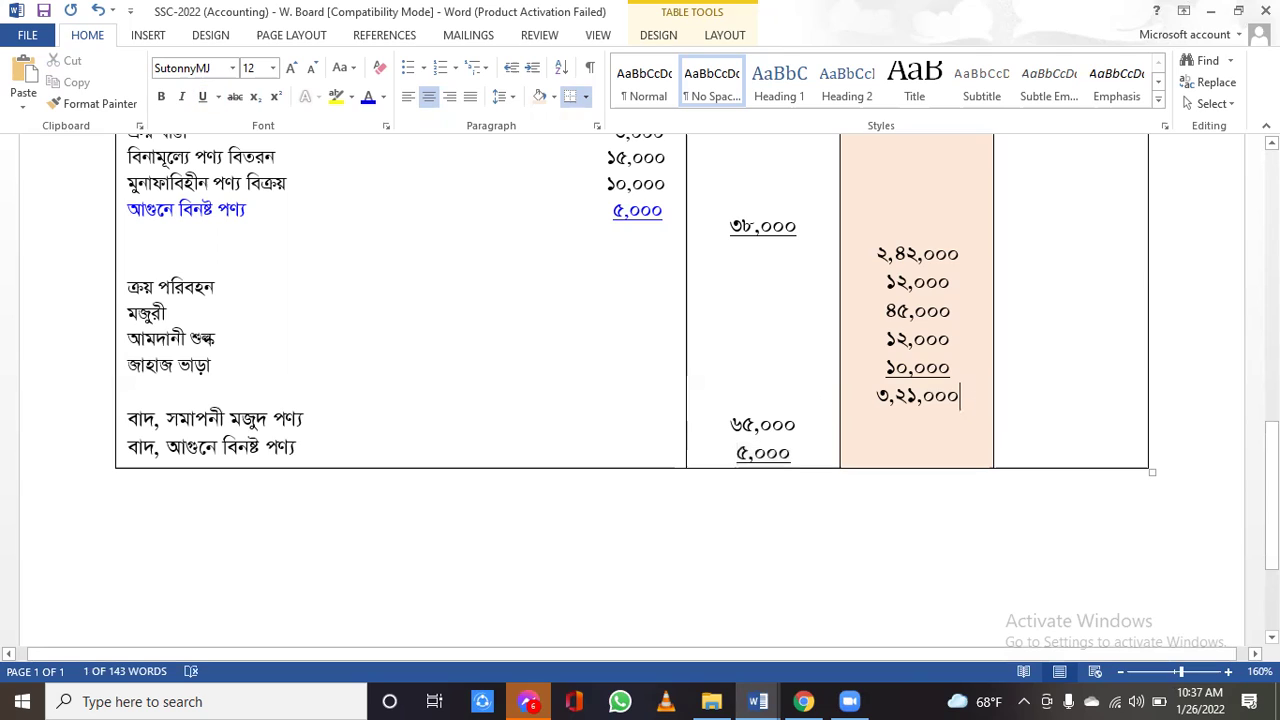
{"action": "key", "text": "Return"}
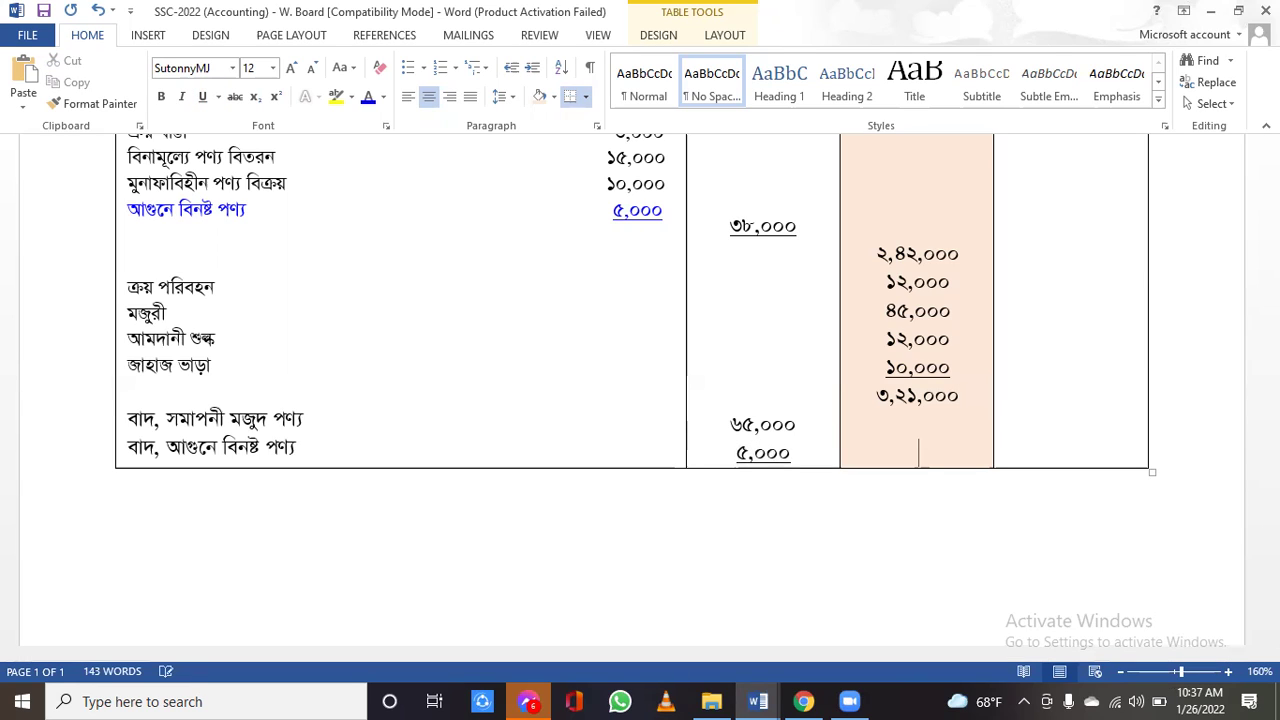
{"action": "key", "text": "Return"}
{"action": "type", "text": "60,000"}
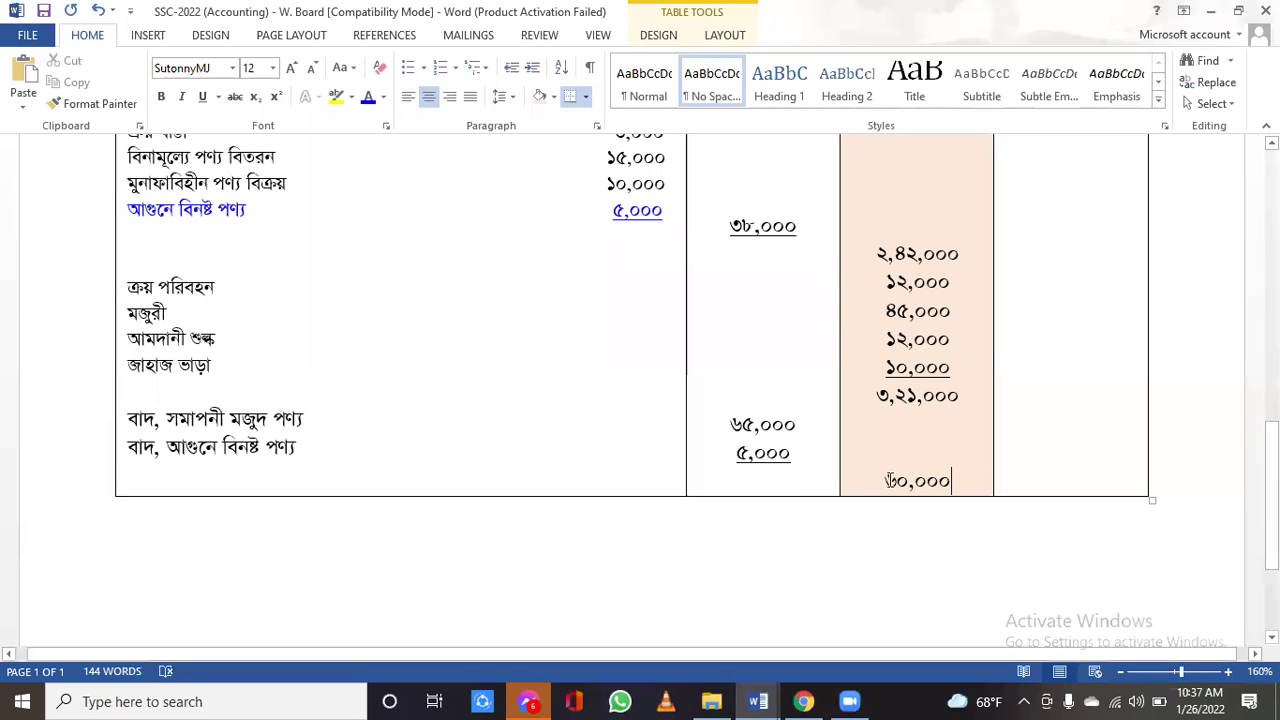
{"action": "double_click", "coordinate": [946, 481]}
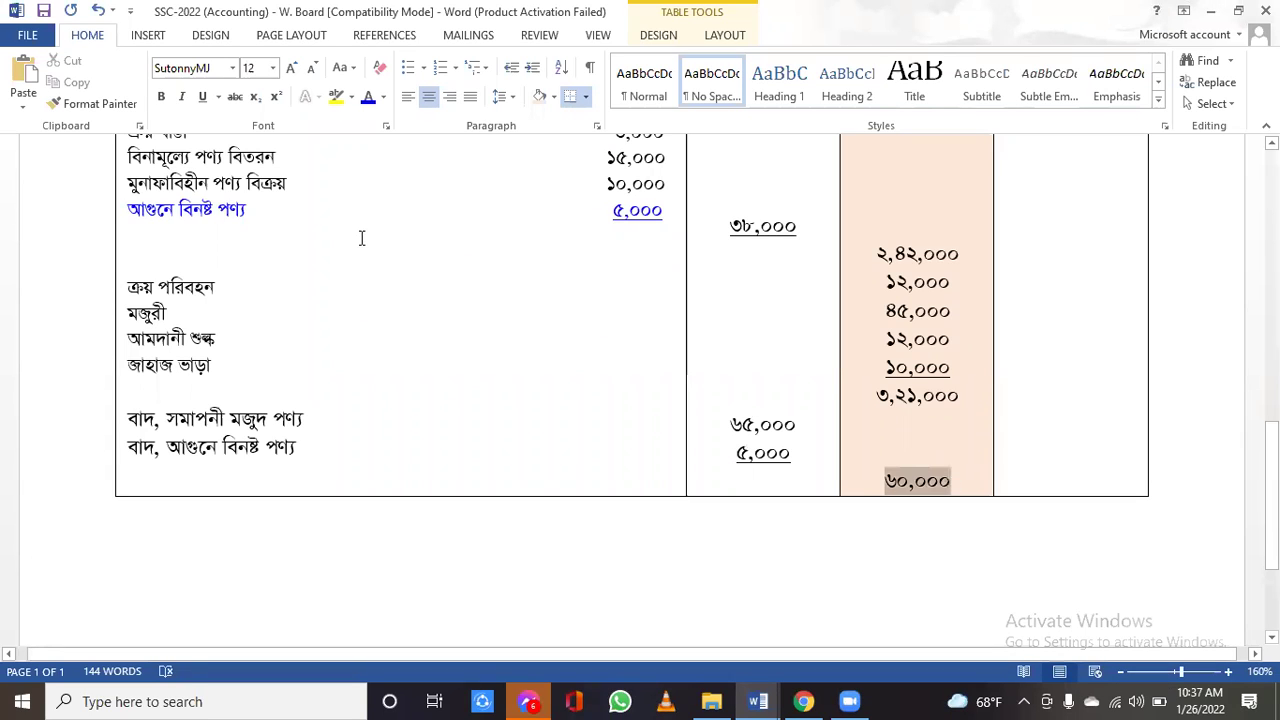
{"action": "left_click", "coordinate": [219, 98]}
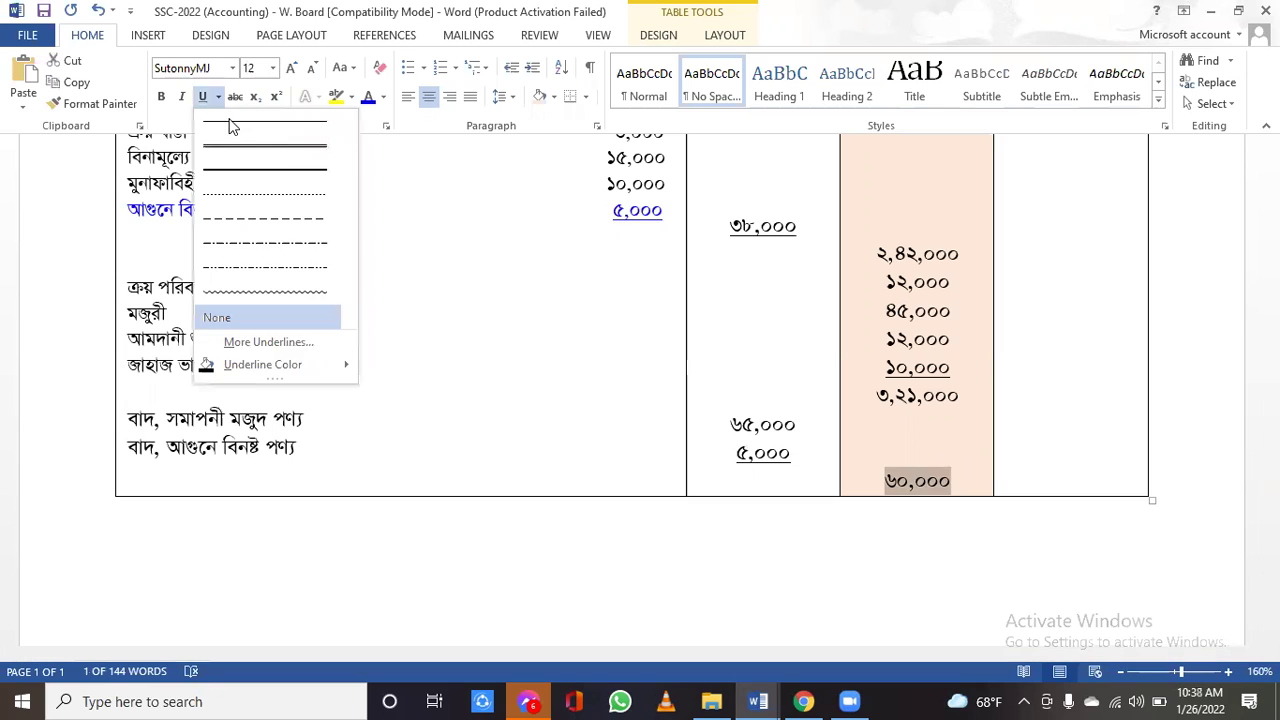
{"action": "left_click", "coordinate": [349, 200]}
- Enter the cost of goods sold ২,৬১,০০০, bold and double-underlined, in the last টাকা column, one line below ৬০,০০০
{"action": "scroll", "coordinate": [1061, 242], "scroll_direction": "up", "scroll_amount": 2}
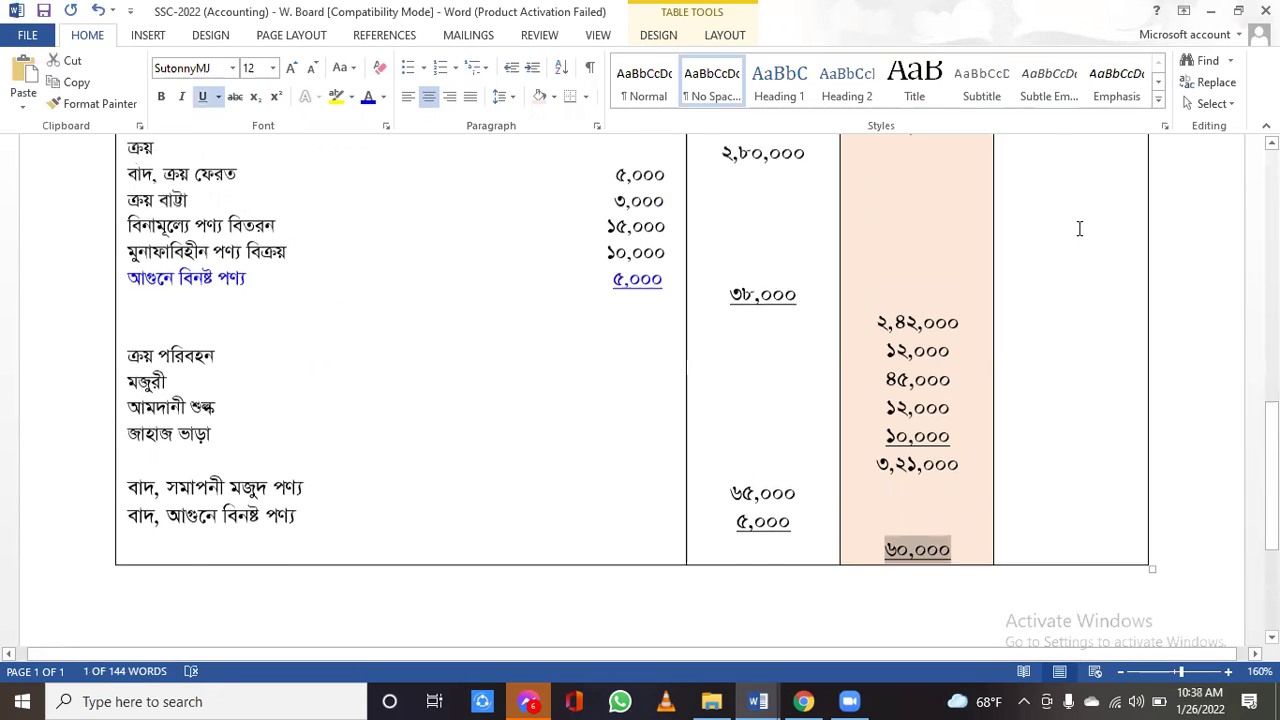
{"action": "left_click", "coordinate": [1083, 230]}
{"action": "key", "text": "Return"}
{"action": "key", "text": "Return"}
{"action": "key", "text": "Return"}
{"action": "key", "text": "Return"}
{"action": "key", "text": "Return"}
{"action": "key", "text": "Return"}
{"action": "key", "text": "Return"}
{"action": "key", "text": "Return"}
{"action": "key", "text": "Return"}
{"action": "key", "text": "Return"}
{"action": "key", "text": "Return"}
{"action": "key", "text": "Return"}
{"action": "key", "text": "Return"}
{"action": "key", "text": "Return"}
{"action": "key", "text": "Return"}
{"action": "key", "text": "Return"}
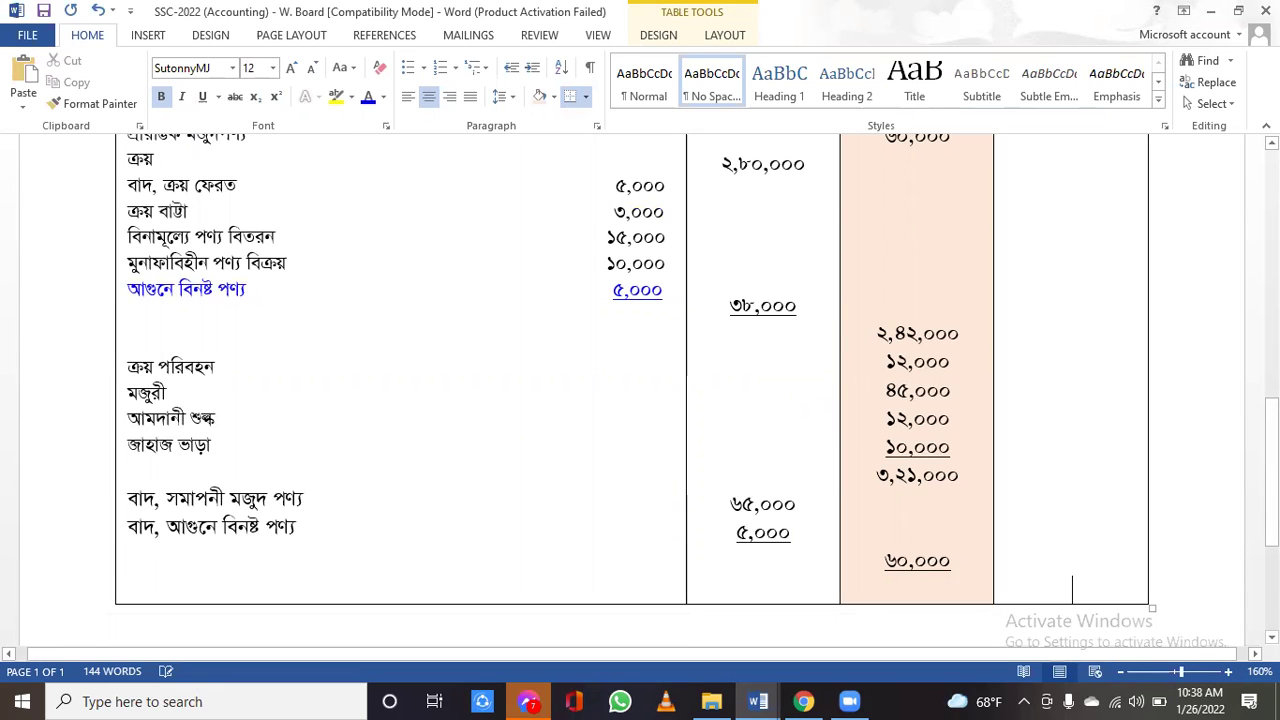
{"action": "type", "text": "৬১,০০"}
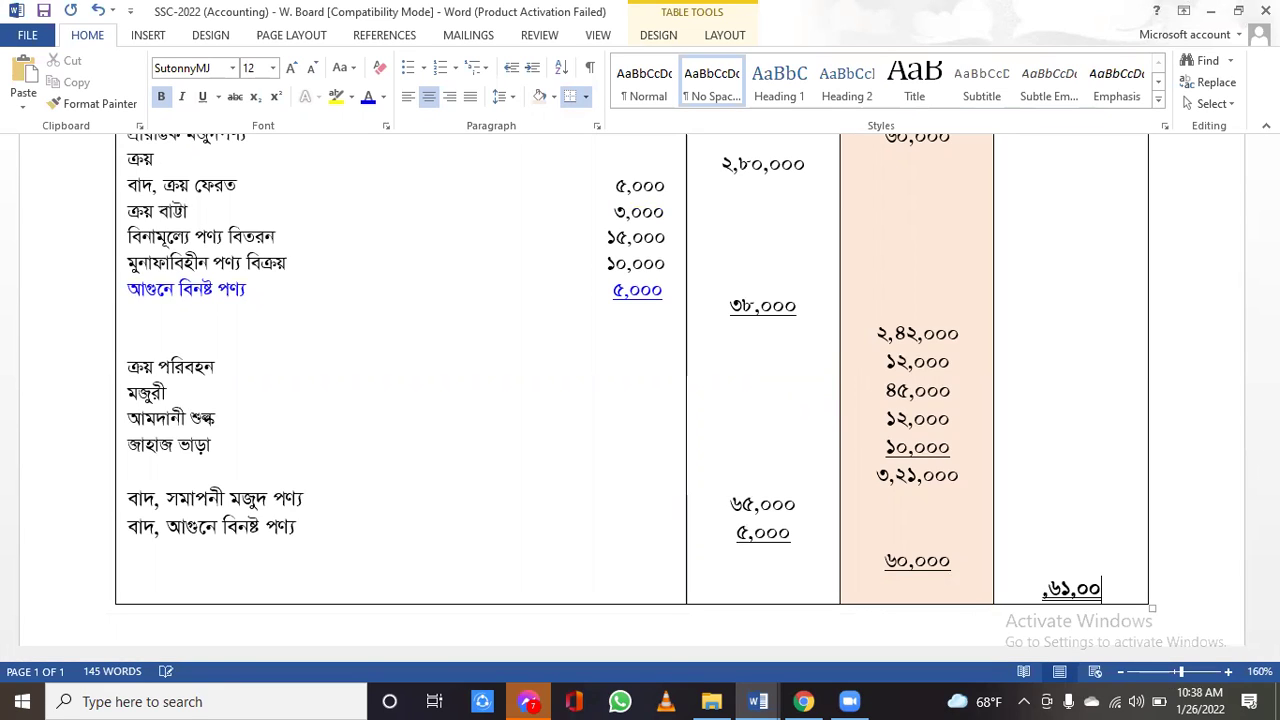
{"action": "type", "text": "০"}
{"action": "left_click", "coordinate": [1035, 594]}
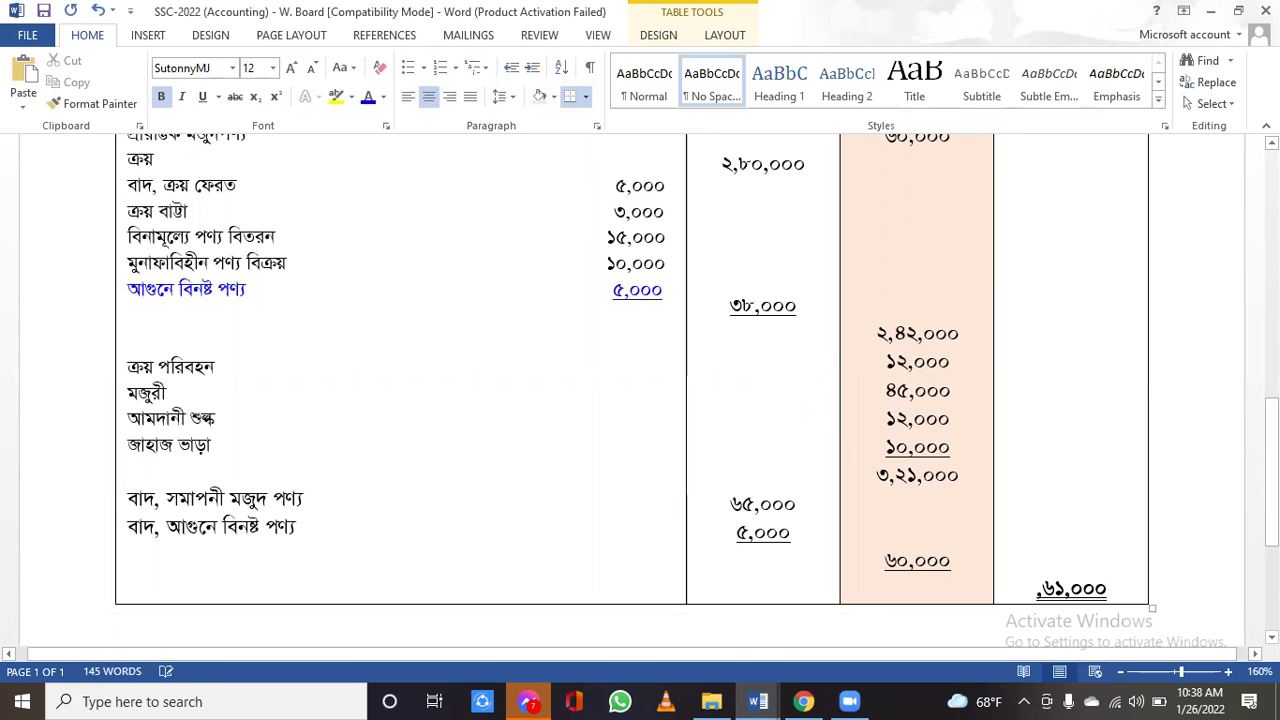
{"action": "type", "text": "২"}
- Look over the completed statement and save the document
{"action": "scroll", "coordinate": [875, 475], "scroll_direction": "down", "scroll_amount": 1}
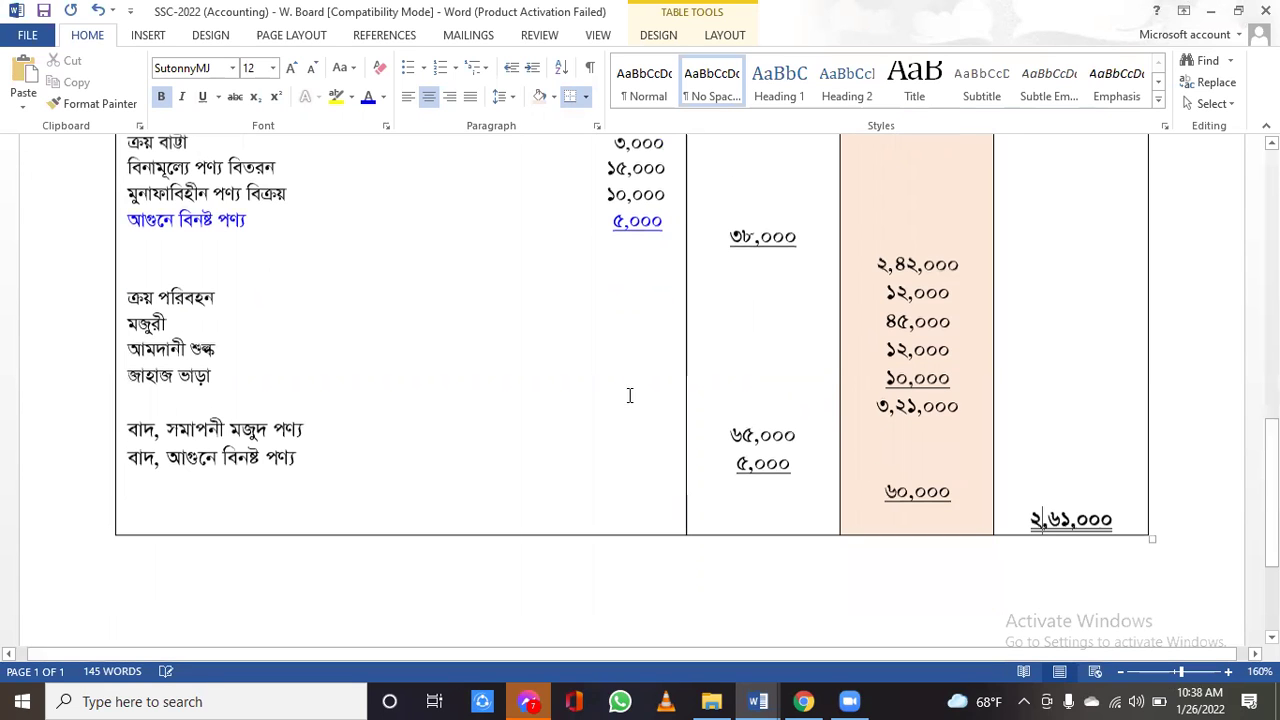
{"action": "scroll", "coordinate": [630, 393], "scroll_direction": "up", "scroll_amount": 2}
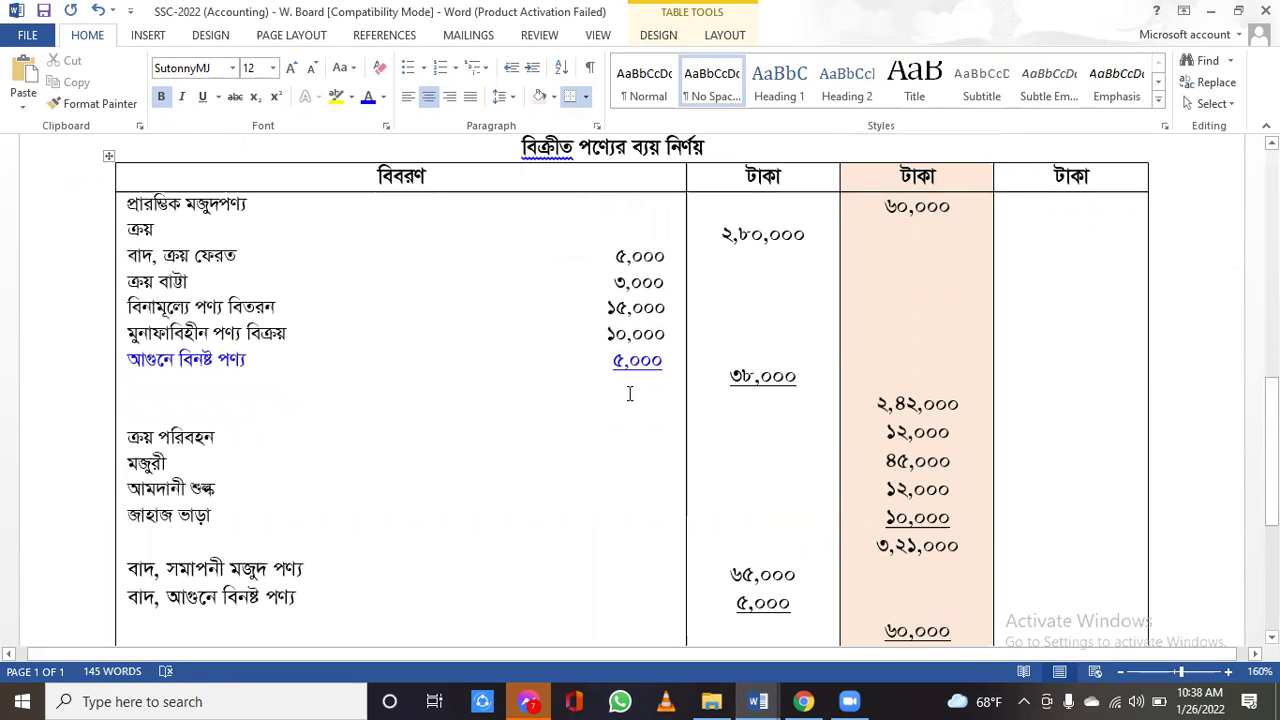
{"action": "scroll", "coordinate": [630, 393], "scroll_direction": "up", "scroll_amount": 1}
{"action": "key", "text": "ctrl+s"}
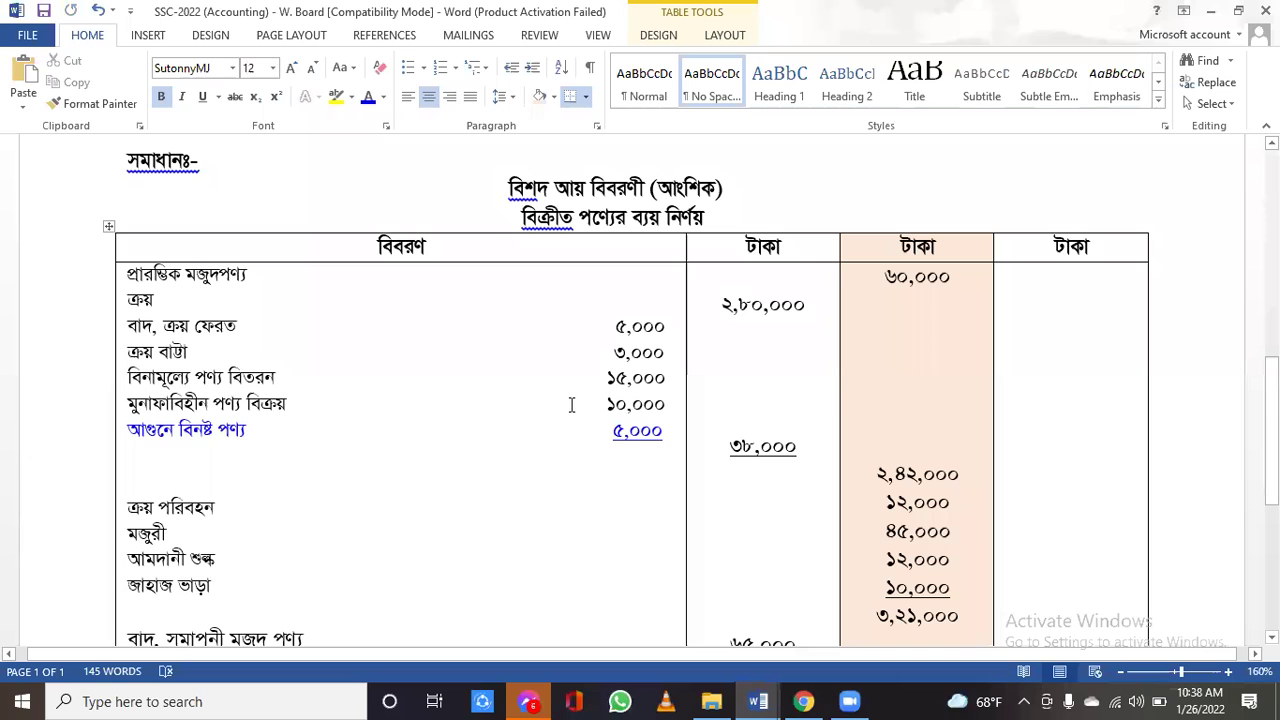
- Switch to the Student attendence-SSC-2022 (Girls) document and return to the start of its January attendance table
{"action": "scroll", "coordinate": [571, 403], "scroll_direction": "down", "scroll_amount": 1}
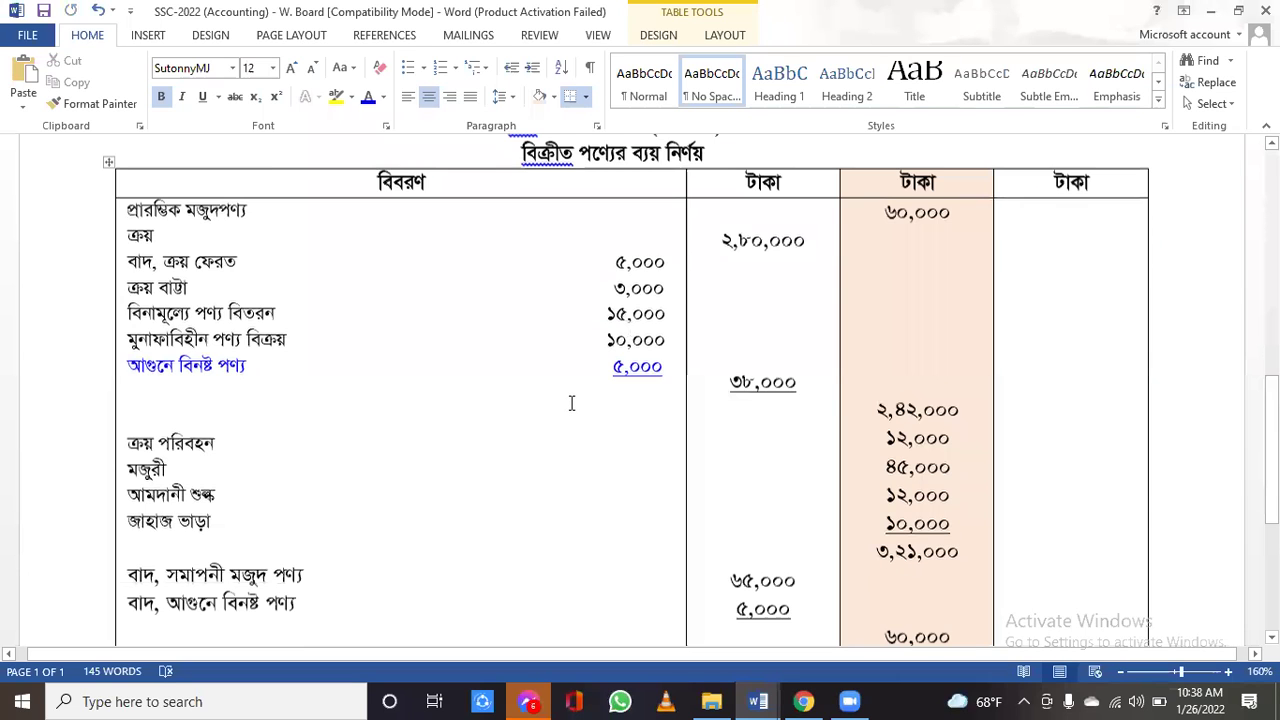
{"action": "scroll", "coordinate": [571, 403], "scroll_direction": "down", "scroll_amount": 1}
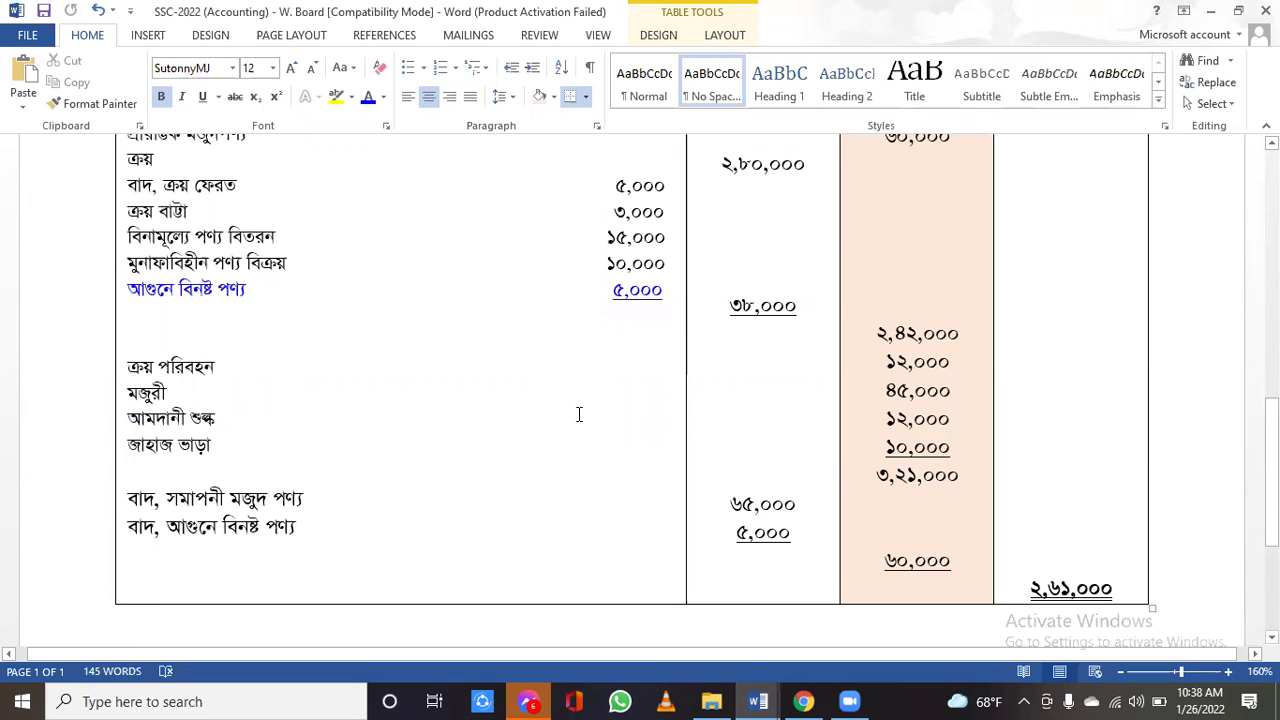
{"action": "mouse_move", "coordinate": [762, 700]}
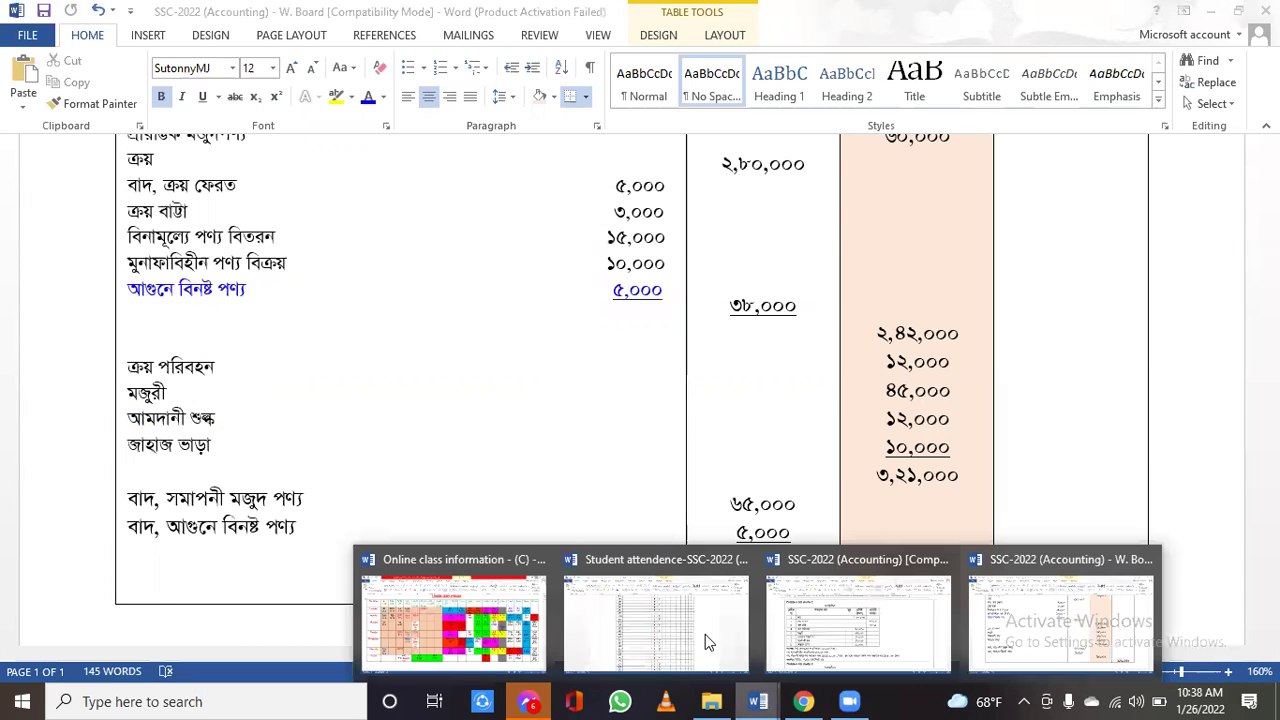
{"action": "left_click", "coordinate": [705, 634]}
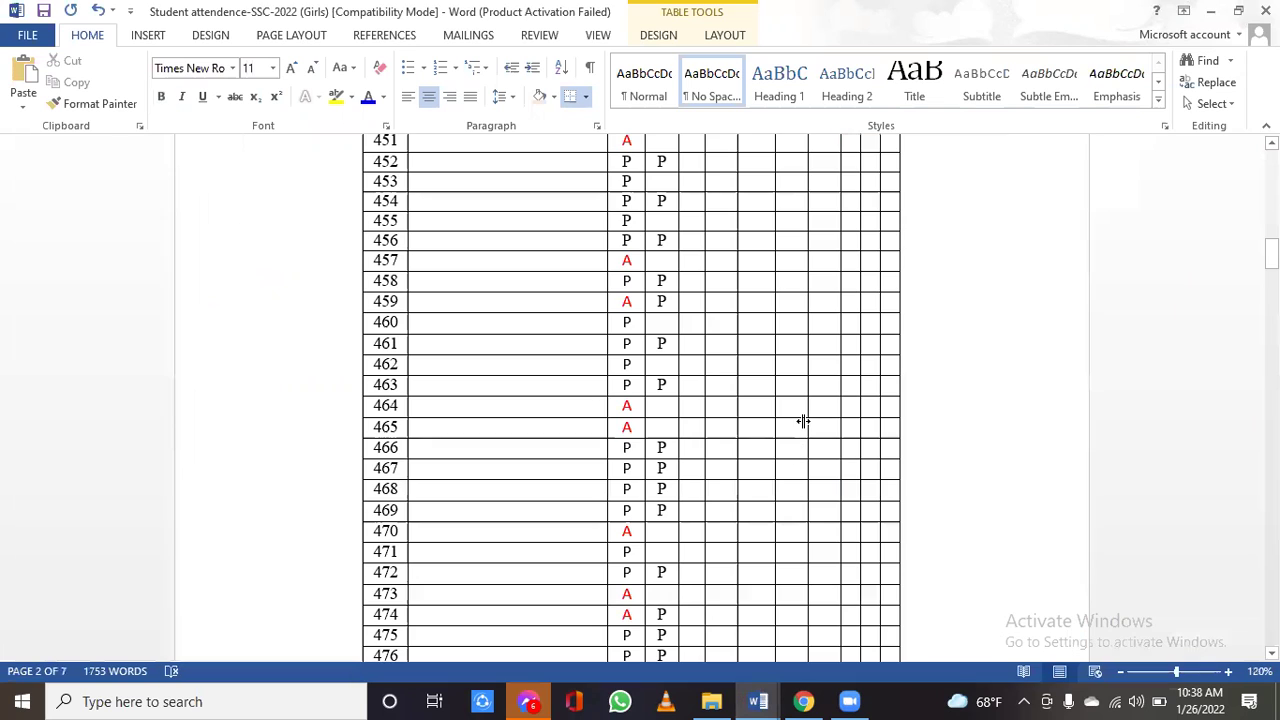
{"action": "scroll", "coordinate": [806, 421], "scroll_direction": "up", "scroll_amount": 1}
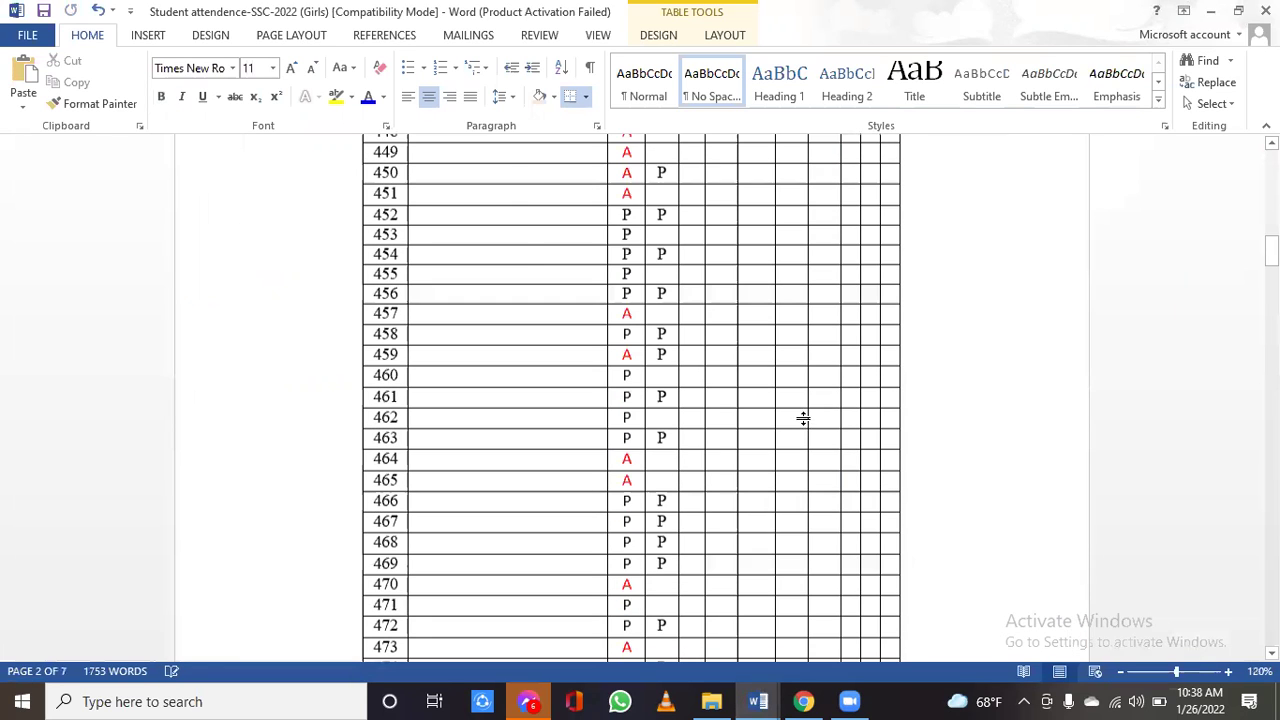
{"action": "scroll", "coordinate": [806, 421], "scroll_direction": "up", "scroll_amount": 4}
{"action": "scroll", "coordinate": [806, 428], "scroll_direction": "up", "scroll_amount": 5}
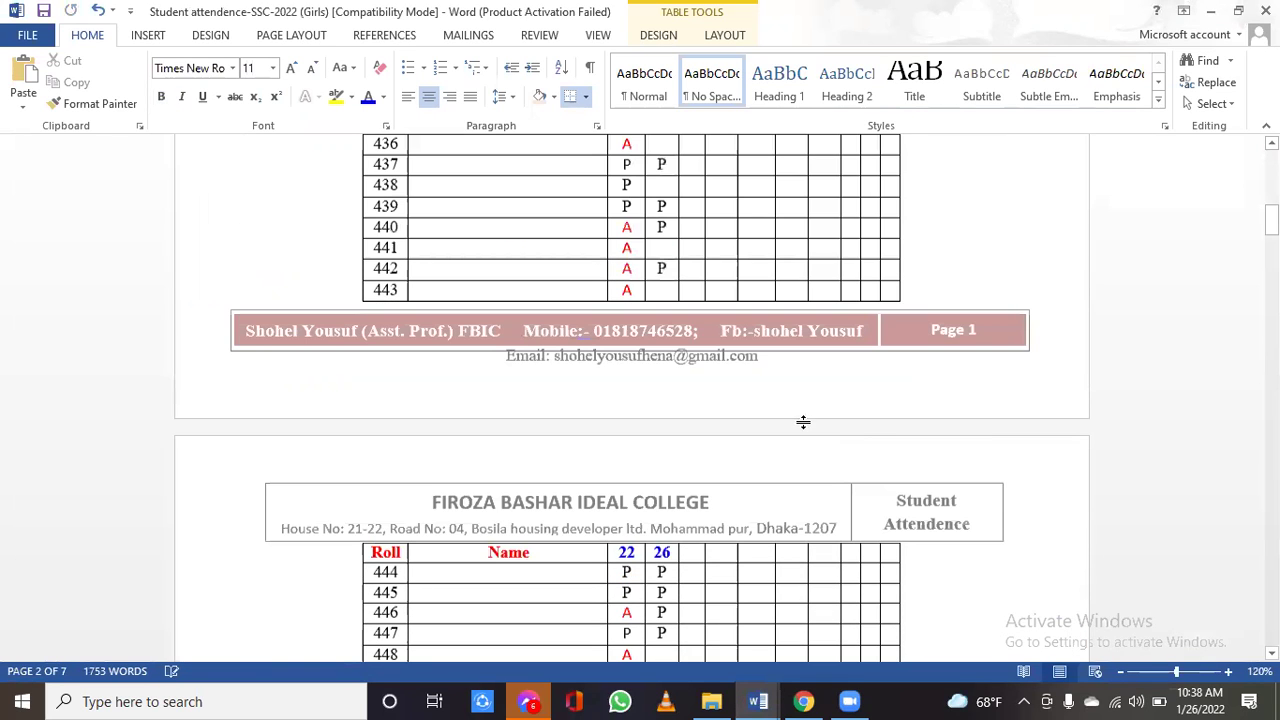
{"action": "scroll", "coordinate": [804, 421], "scroll_direction": "up", "scroll_amount": 5}
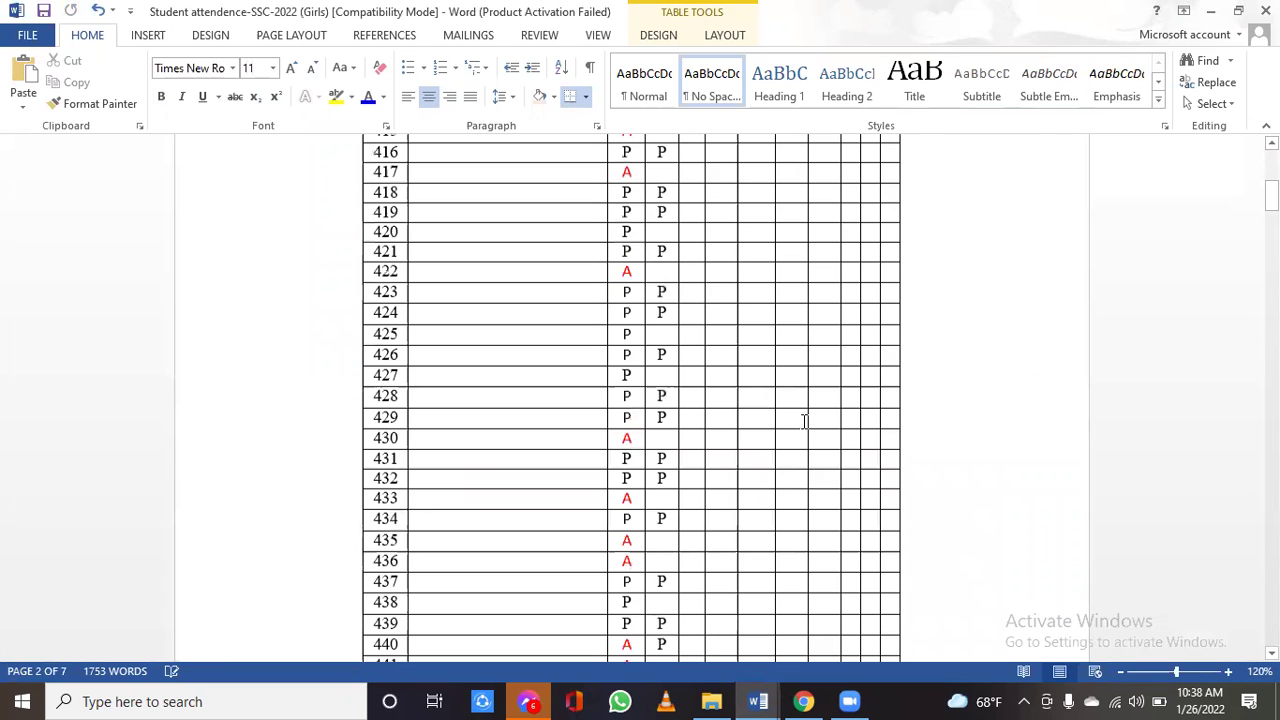
{"action": "scroll", "coordinate": [804, 421], "scroll_direction": "up", "scroll_amount": 2}
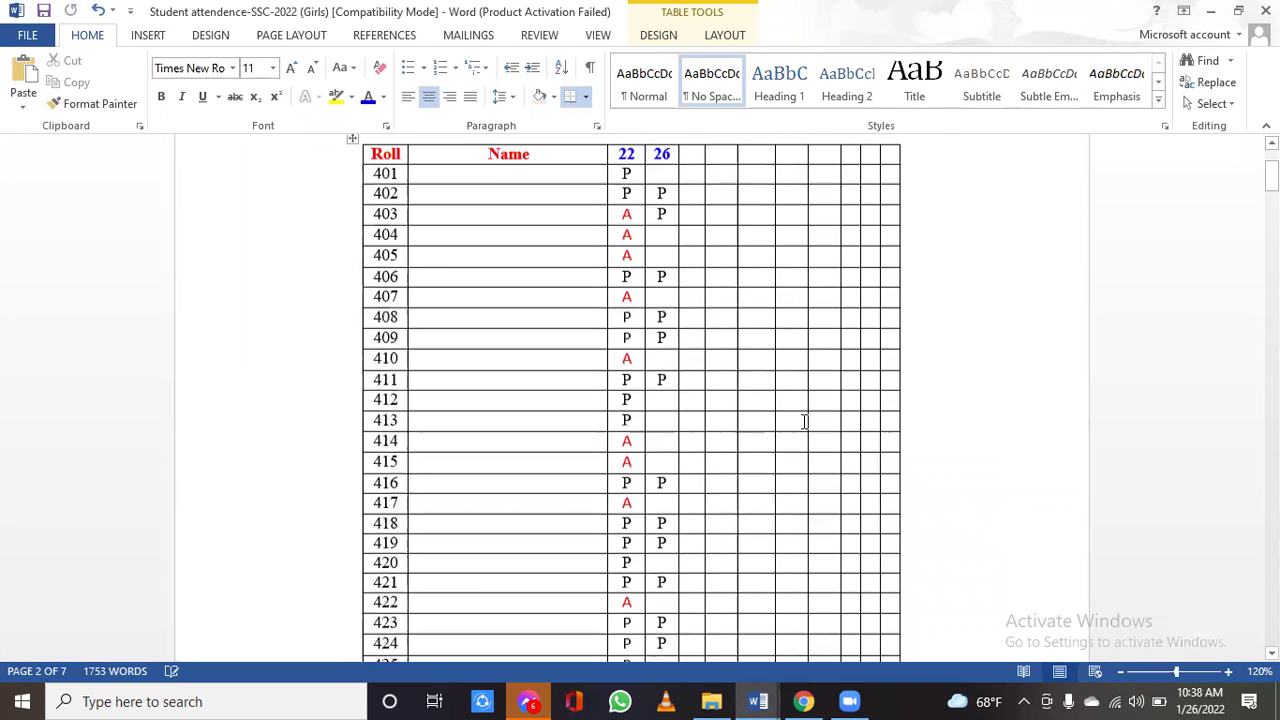
{"action": "scroll", "coordinate": [804, 421], "scroll_direction": "up", "scroll_amount": 1}
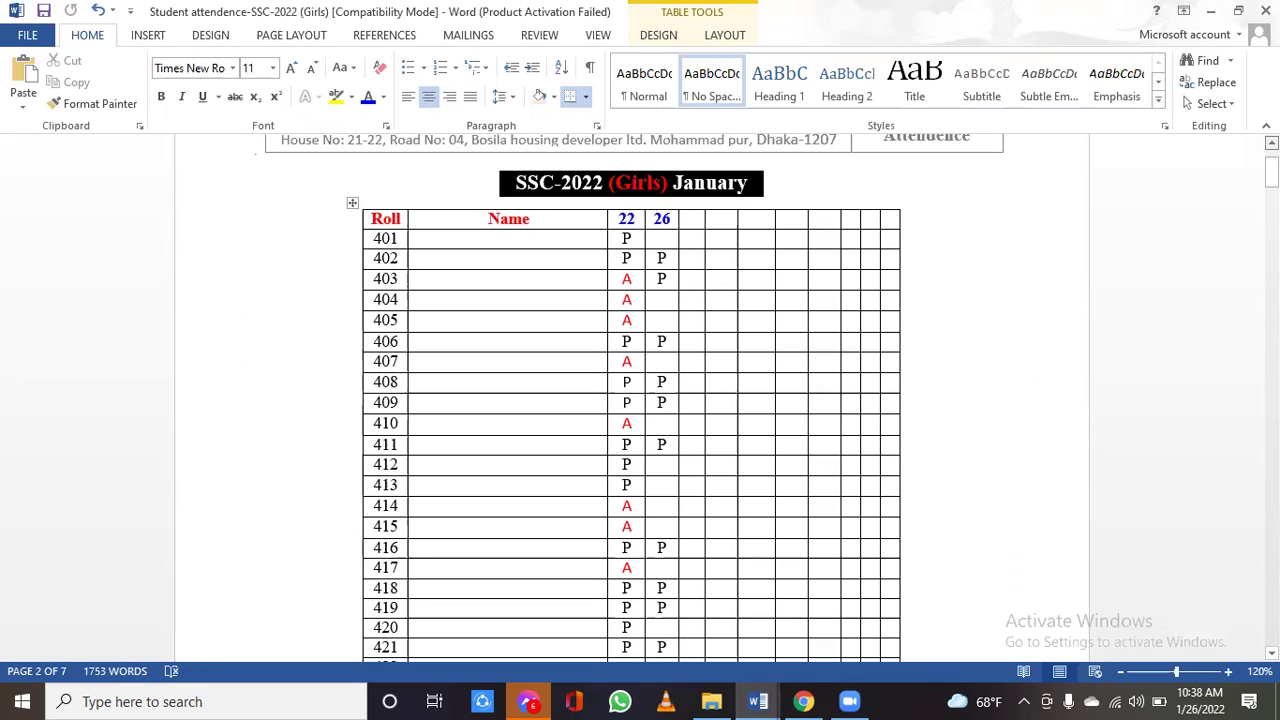
{"action": "scroll", "coordinate": [772, 408], "scroll_direction": "up", "scroll_amount": 1}
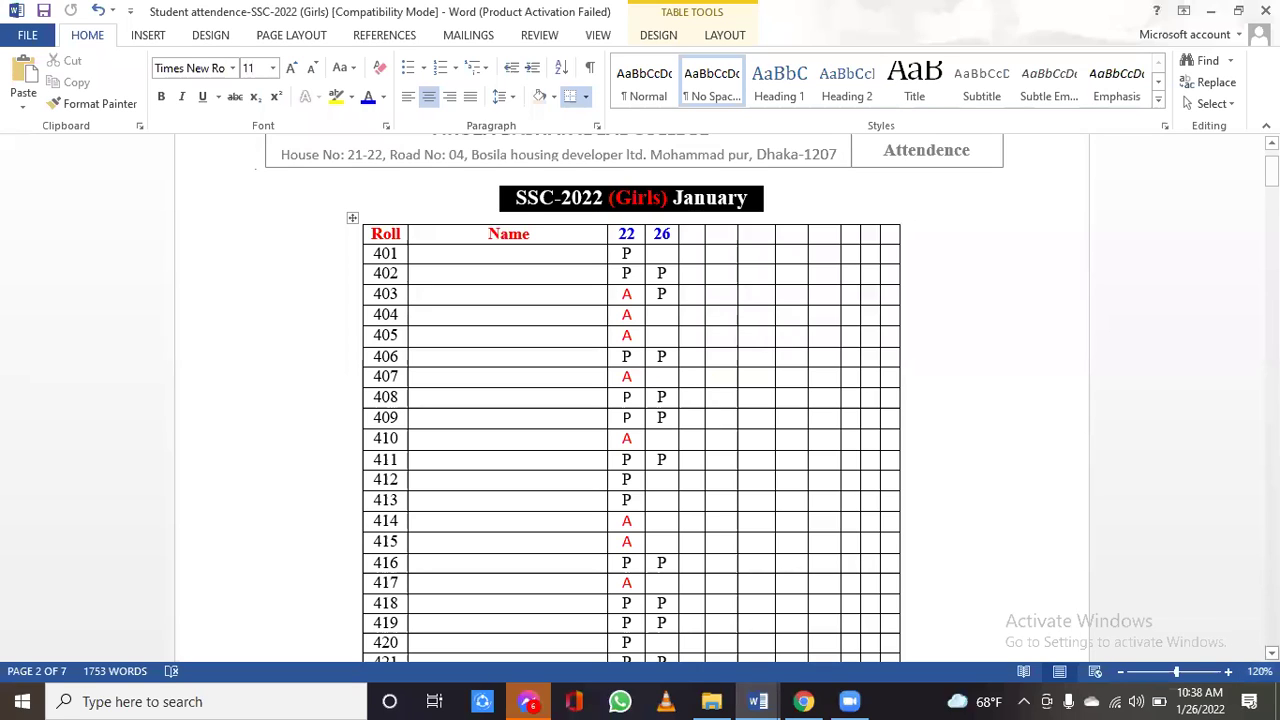
- Review the attendance marks in the 26 column from roll 401 down to the total number of students present row
{"action": "scroll", "coordinate": [632, 400], "scroll_direction": "down", "scroll_amount": 3}
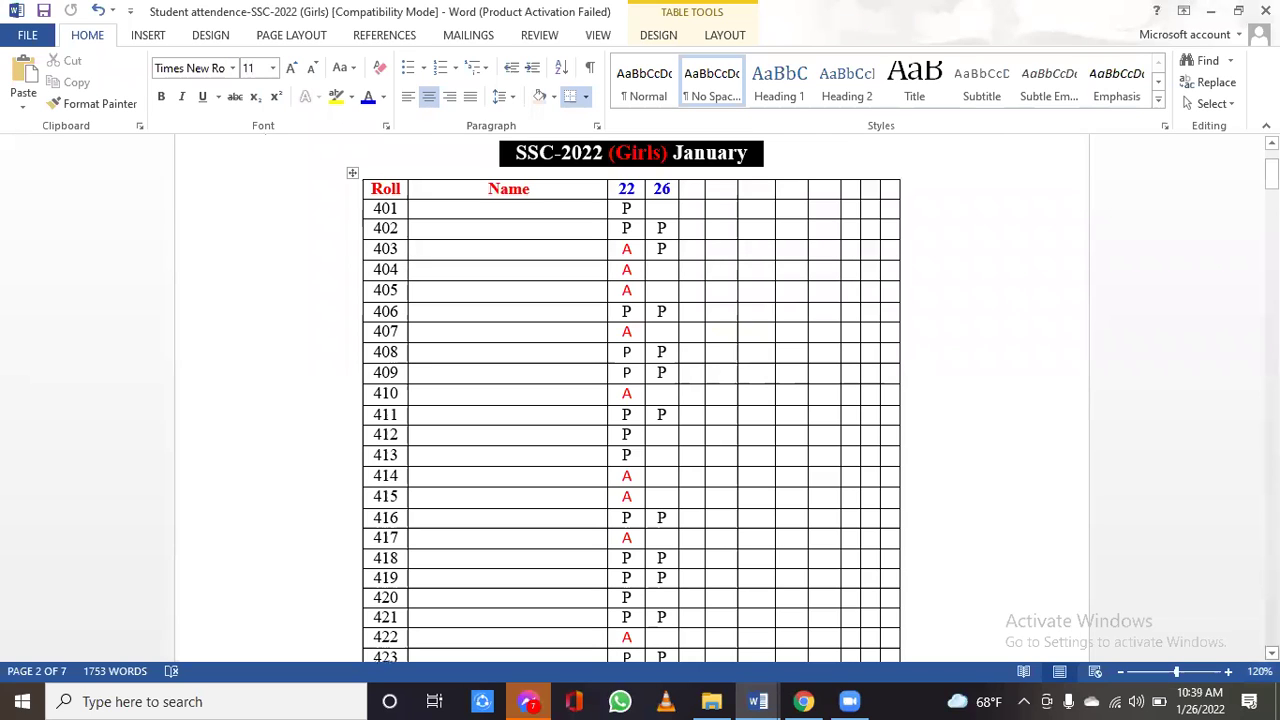
{"action": "scroll", "coordinate": [630, 400], "scroll_direction": "down", "scroll_amount": 3}
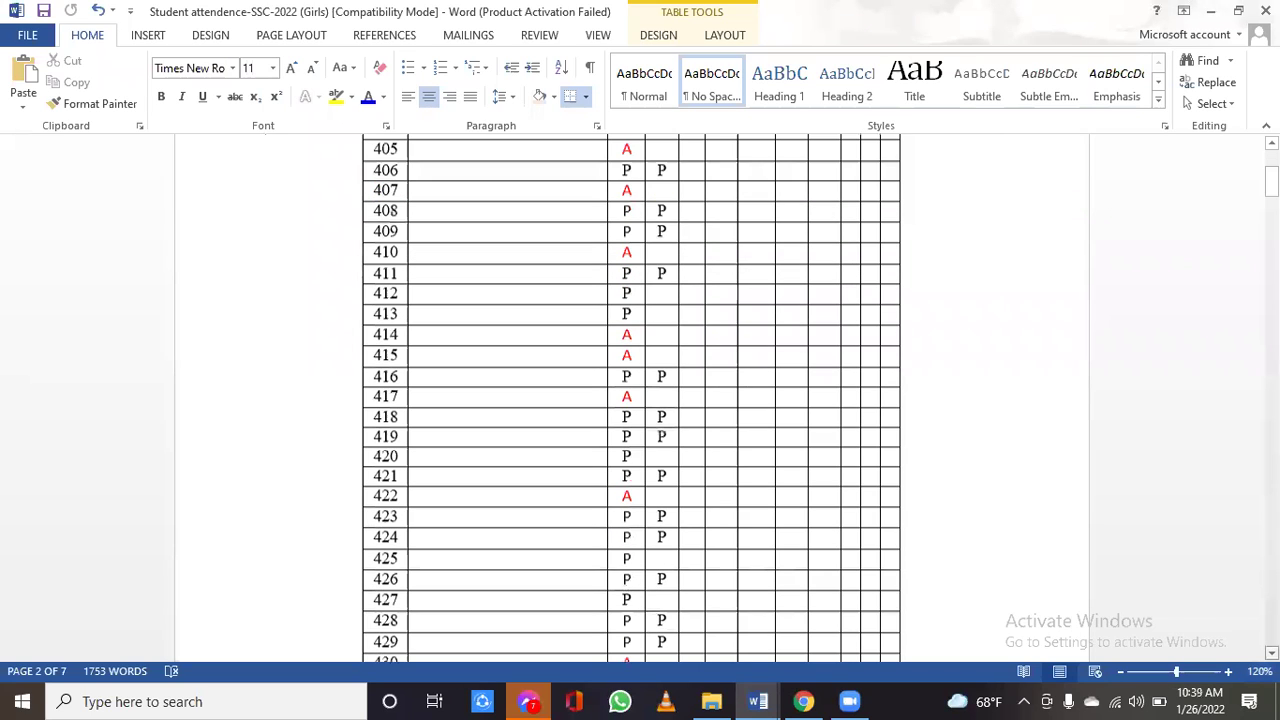
{"action": "scroll", "coordinate": [631, 399], "scroll_direction": "down", "scroll_amount": 5}
{"action": "scroll", "coordinate": [631, 399], "scroll_direction": "down", "scroll_amount": 2}
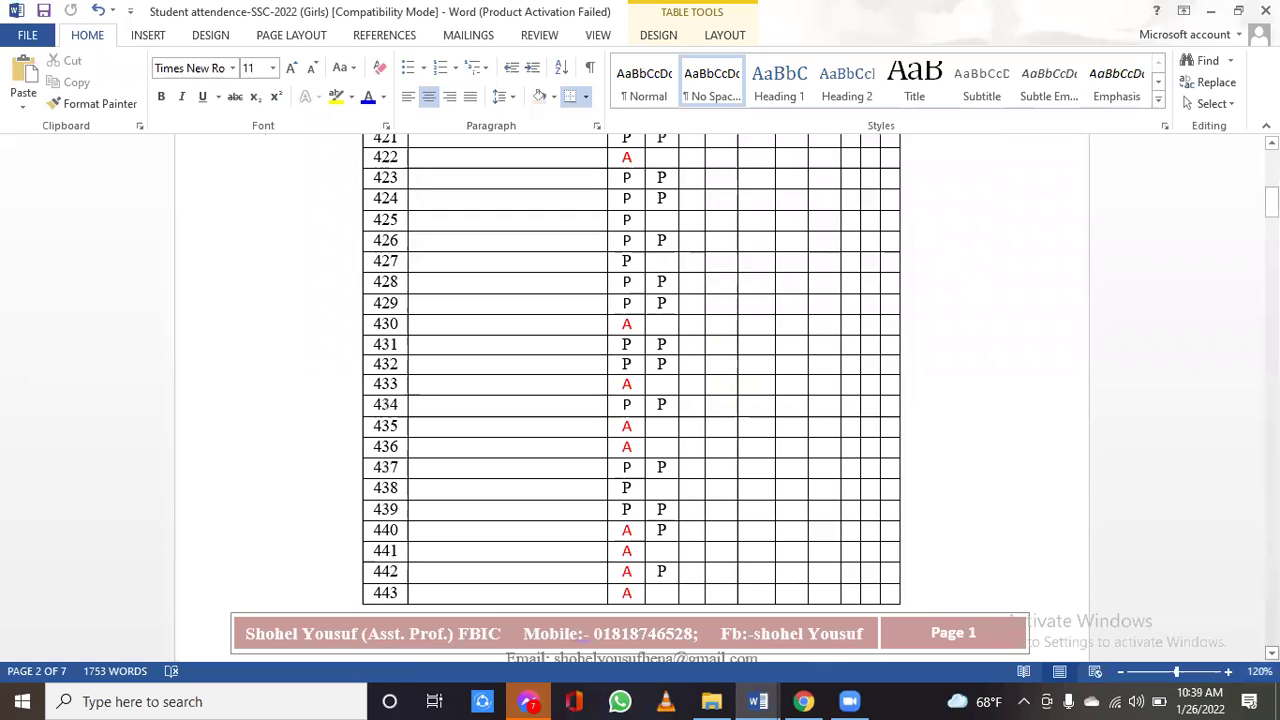
{"action": "scroll", "coordinate": [631, 380], "scroll_direction": "down", "scroll_amount": 1}
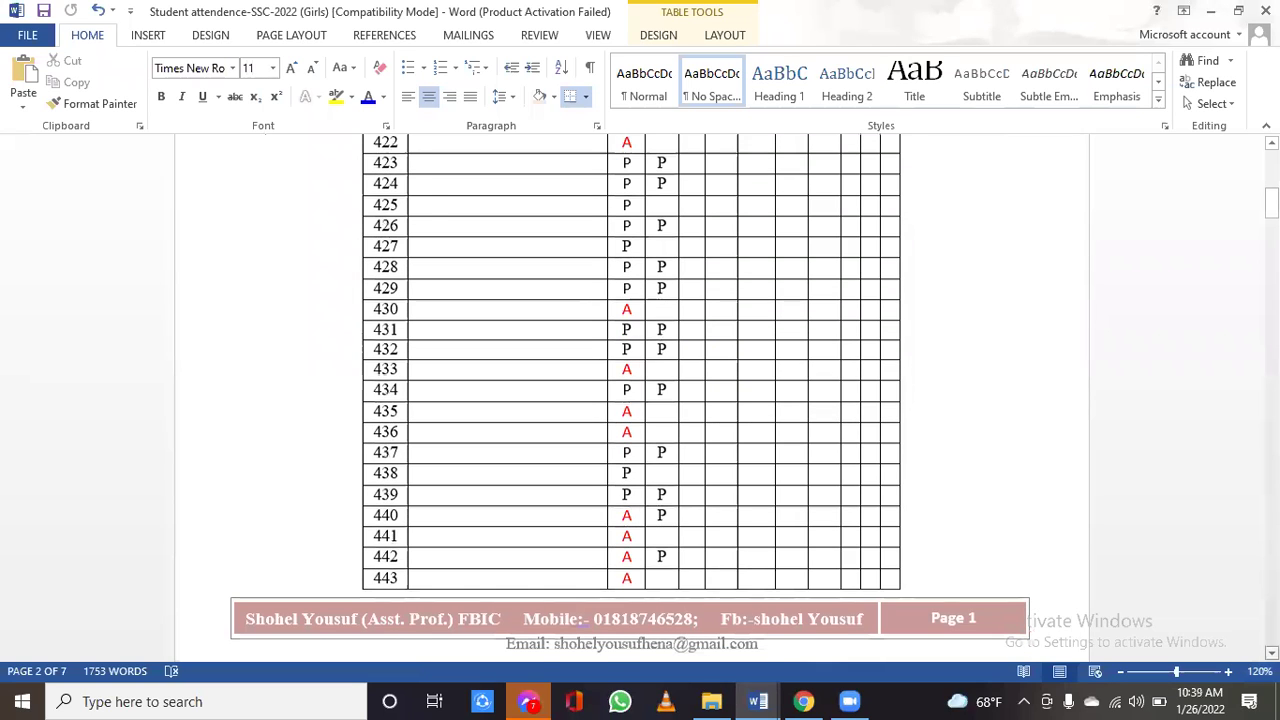
{"action": "scroll", "coordinate": [631, 397], "scroll_direction": "down", "scroll_amount": 3}
{"action": "scroll", "coordinate": [631, 390], "scroll_direction": "down", "scroll_amount": 4}
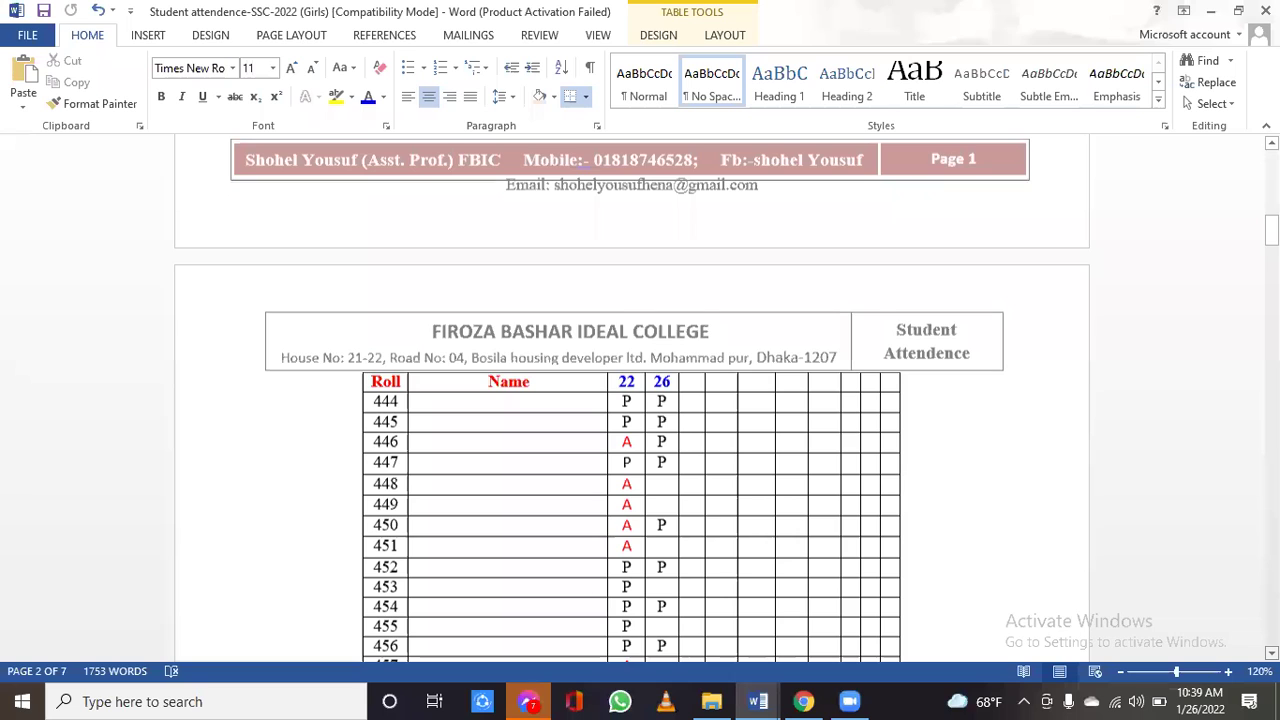
{"action": "scroll", "coordinate": [631, 398], "scroll_direction": "down", "scroll_amount": 3}
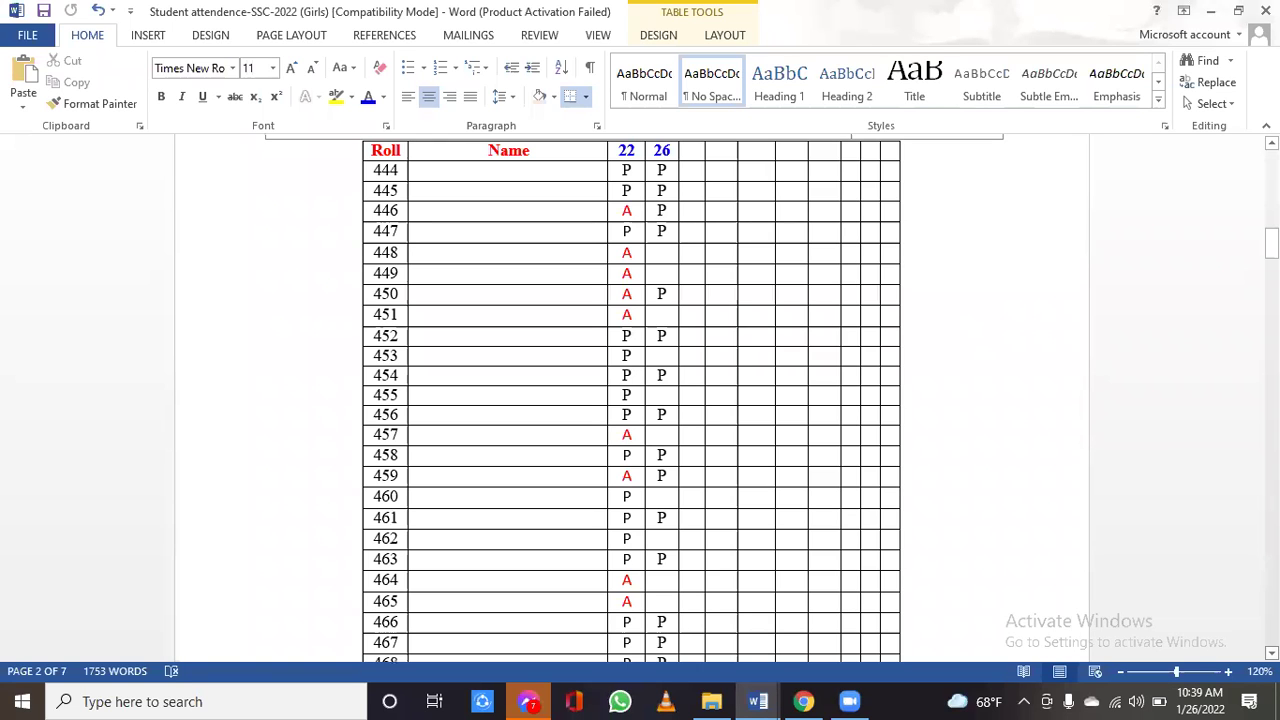
{"action": "scroll", "coordinate": [631, 400], "scroll_direction": "down", "scroll_amount": 6}
{"action": "scroll", "coordinate": [631, 400], "scroll_direction": "down", "scroll_amount": 2}
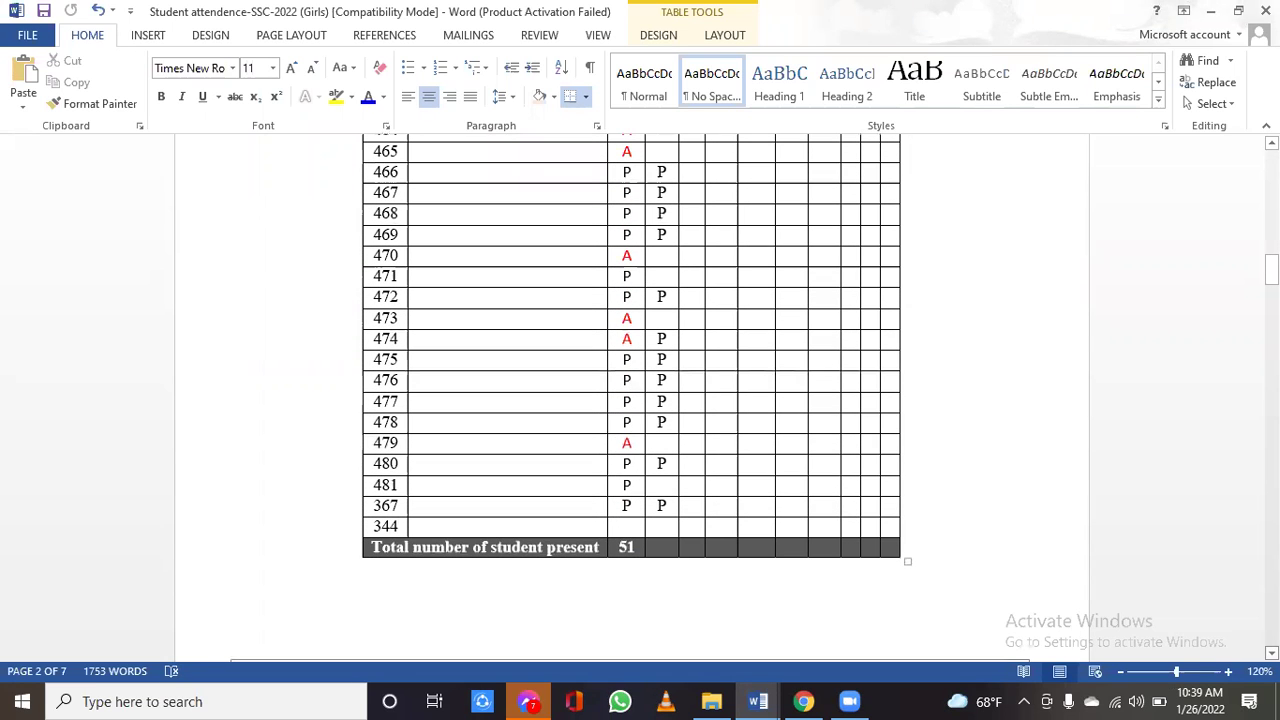